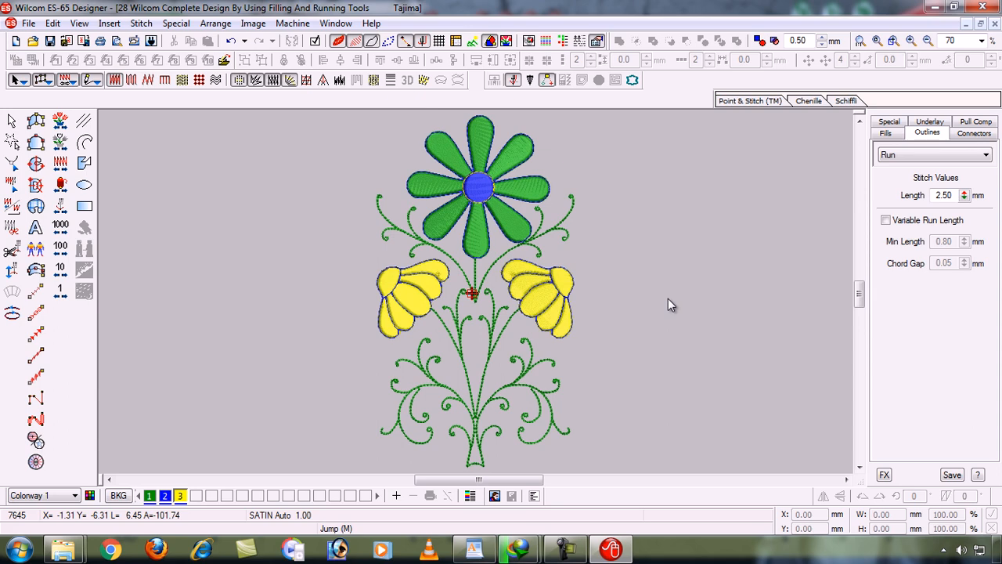
Trace the stitching sequence from the start of the design through both yellow flowers and stems to the central flower's top petal
key(ctrl+a)
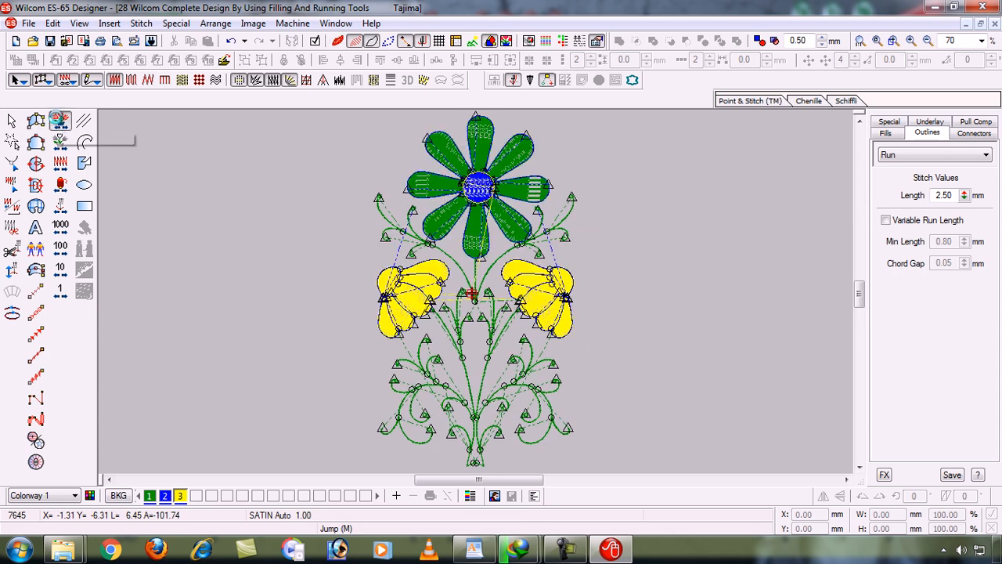
click(60, 122)
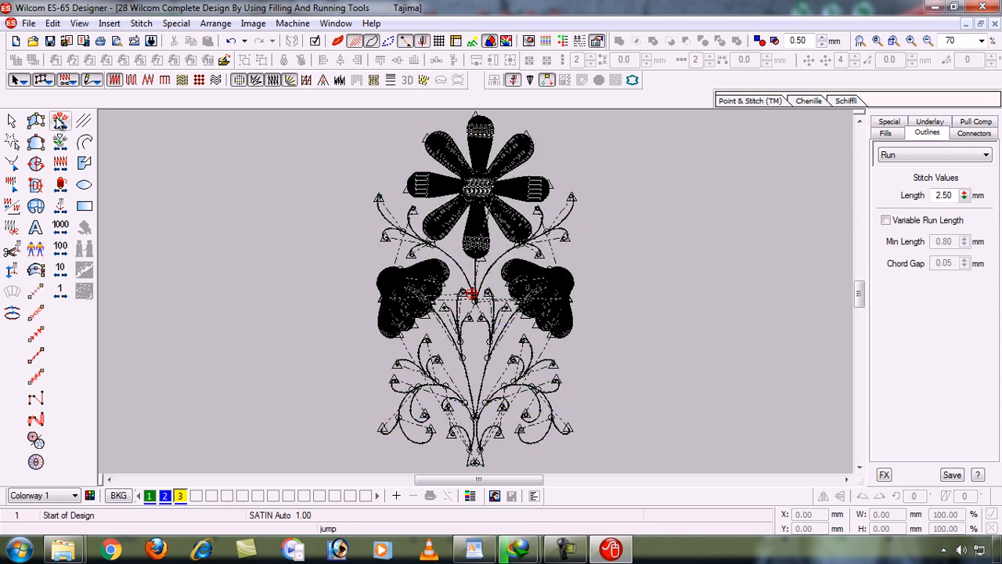
click(60, 209)
click(60, 209)
click(61, 208)
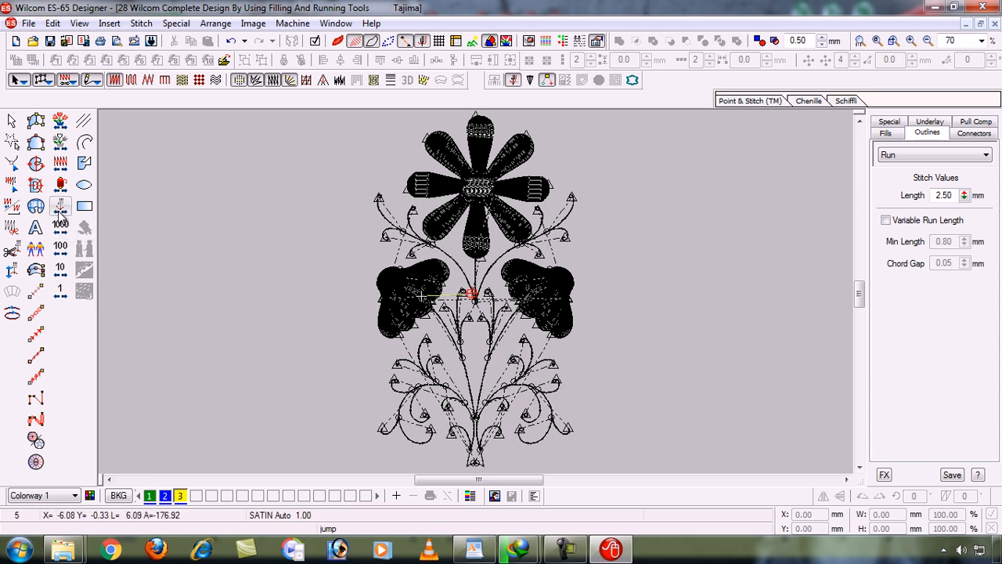
click(60, 208)
click(60, 213)
click(60, 213)
click(61, 213)
click(61, 213)
click(60, 212)
click(60, 212)
click(61, 211)
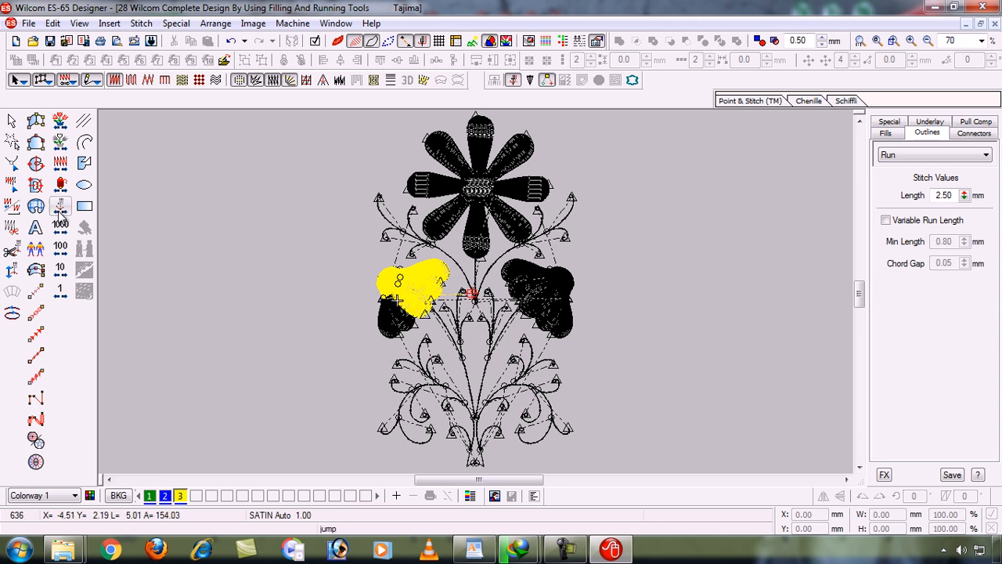
click(61, 213)
click(61, 214)
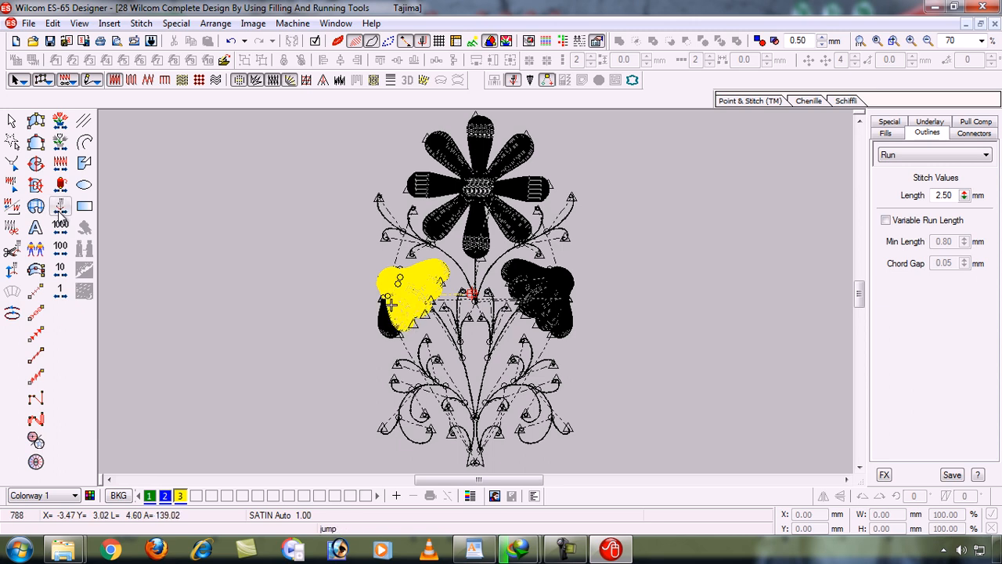
click(60, 213)
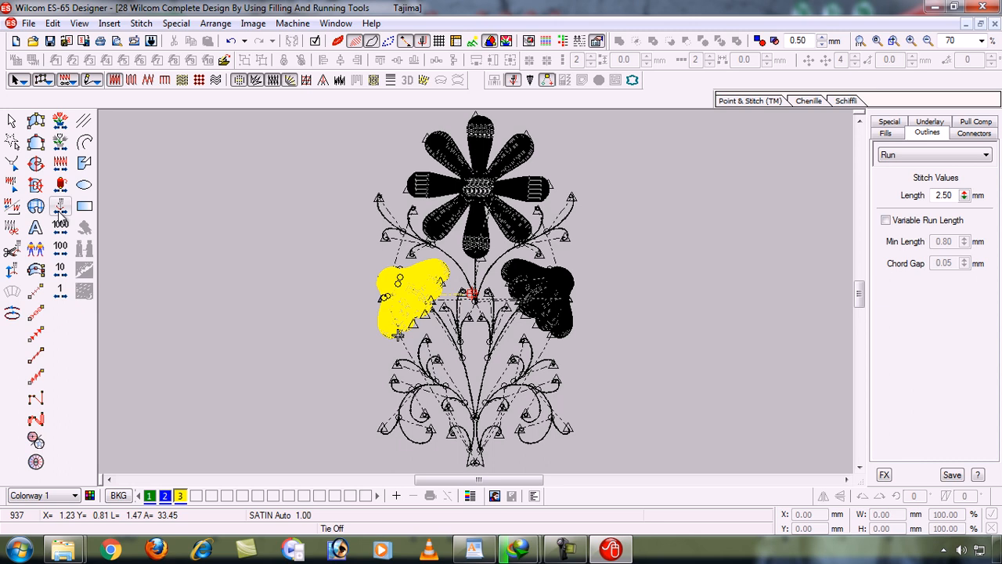
click(60, 213)
click(60, 213)
click(61, 213)
click(60, 213)
click(60, 213)
click(61, 213)
click(60, 213)
click(60, 213)
click(61, 213)
click(60, 213)
click(61, 213)
click(61, 213)
click(60, 213)
click(60, 213)
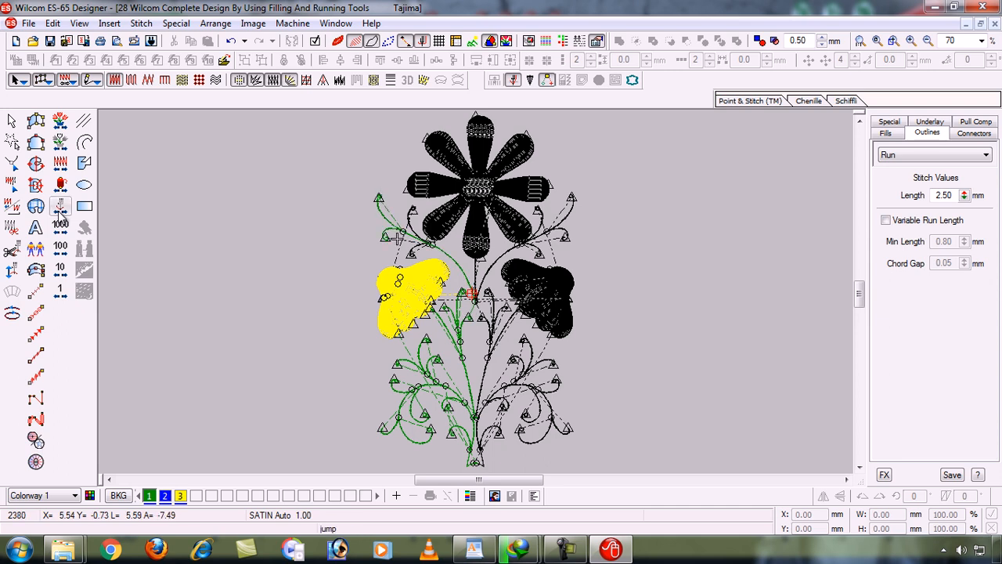
click(60, 213)
click(60, 213)
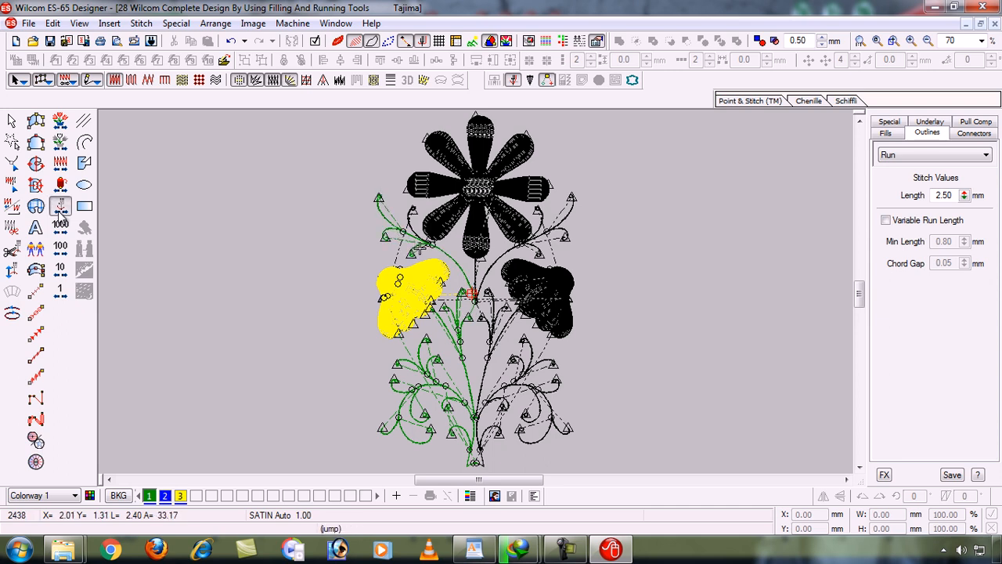
click(60, 213)
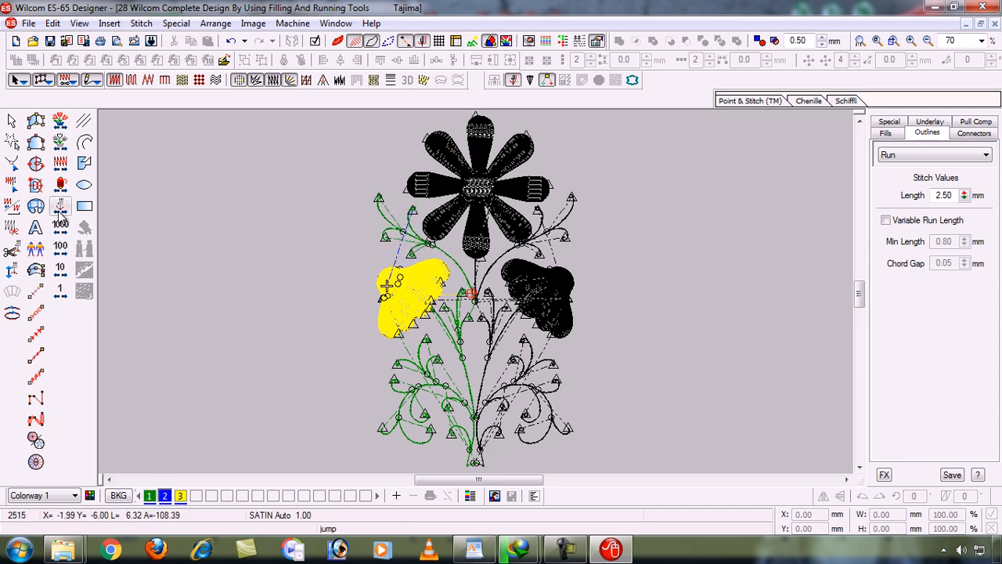
click(60, 213)
click(60, 213)
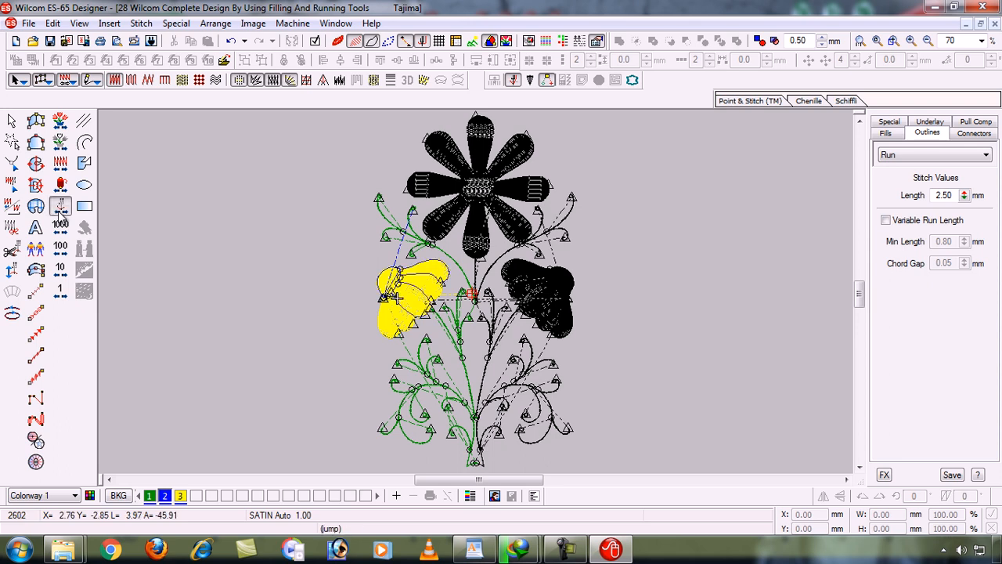
click(60, 213)
click(59, 213)
click(60, 213)
click(60, 213)
click(59, 213)
click(59, 213)
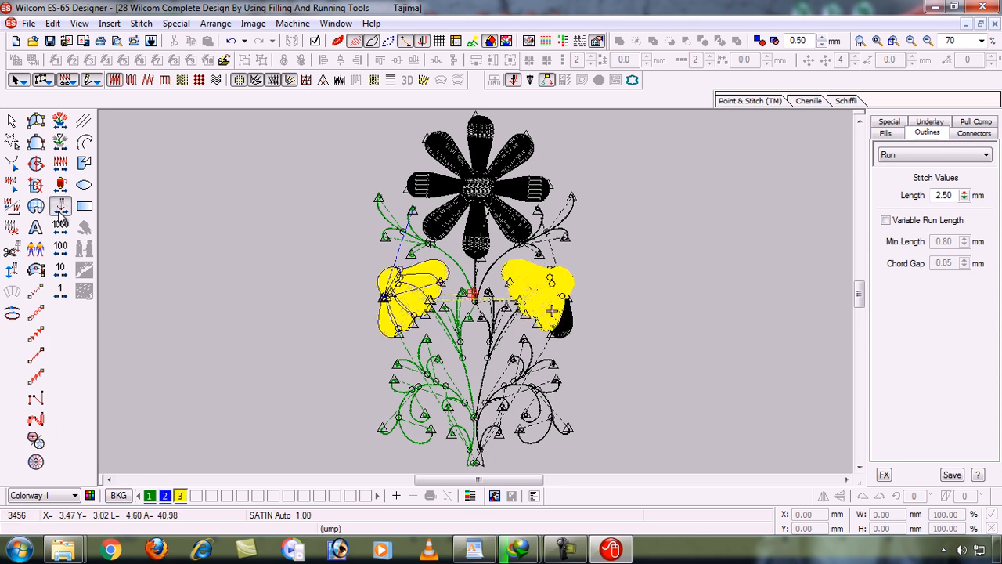
click(59, 213)
click(60, 213)
click(59, 213)
click(59, 213)
click(60, 213)
click(60, 213)
click(61, 213)
click(60, 213)
click(61, 213)
click(60, 213)
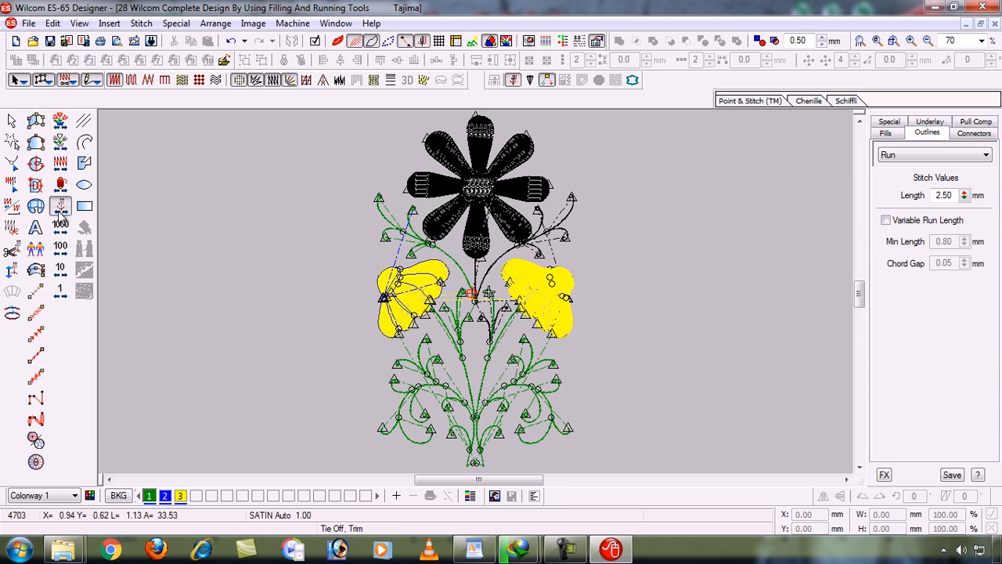
click(60, 213)
click(60, 213)
click(60, 213)
click(60, 213)
click(61, 213)
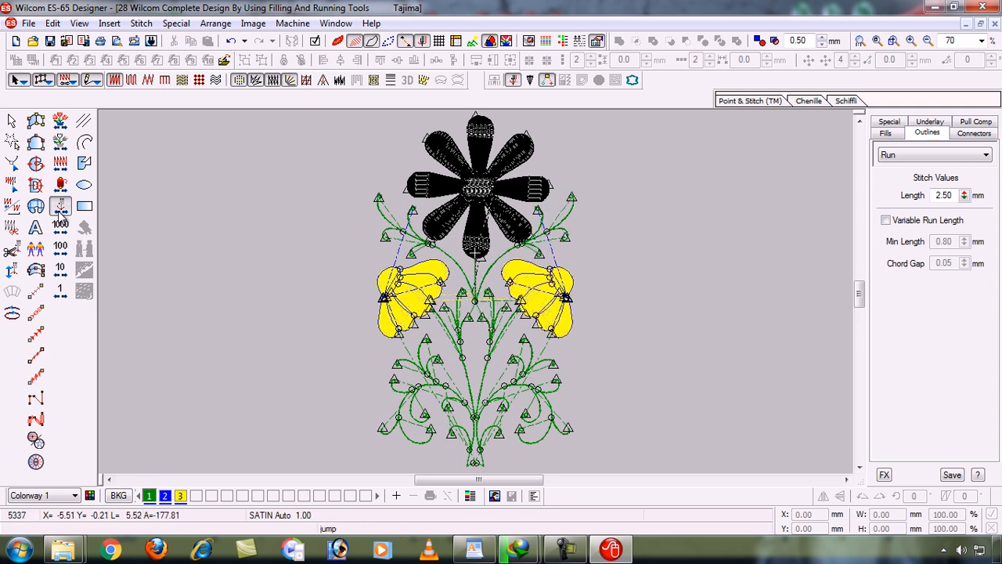
click(61, 213)
click(60, 213)
click(61, 213)
click(61, 213)
click(60, 213)
click(61, 213)
click(61, 213)
click(60, 213)
click(61, 213)
click(60, 213)
click(61, 213)
click(61, 213)
click(60, 213)
click(60, 214)
click(60, 213)
click(60, 213)
click(60, 213)
click(61, 213)
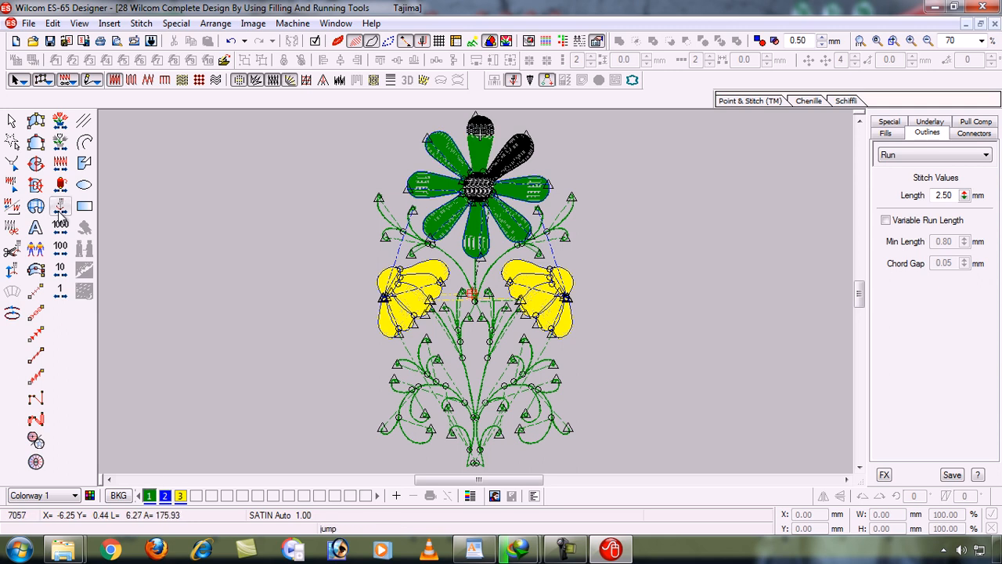
key(t)
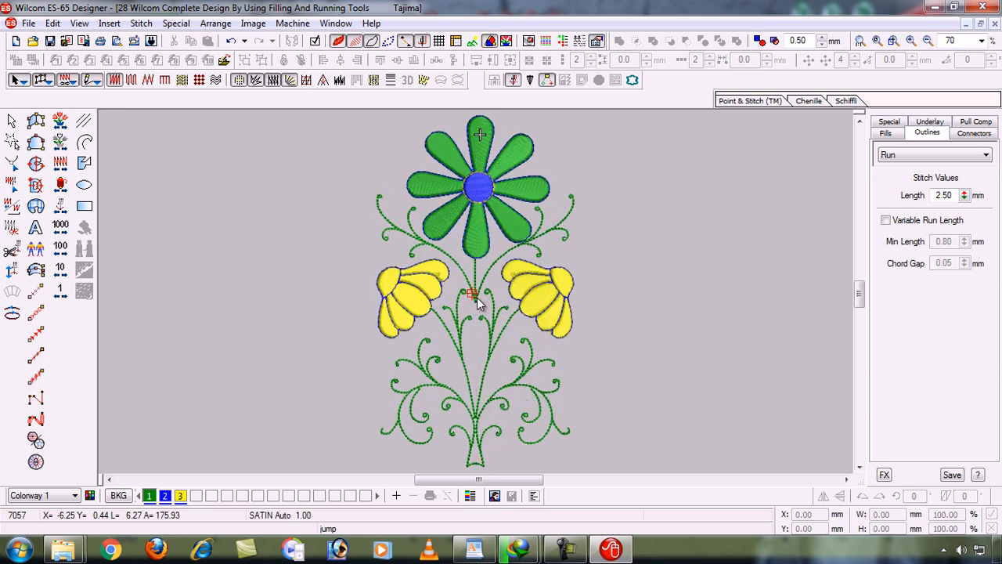
Compare the stitching with the background artwork and select the large lower-left stem curve to pick up its backstitch settings
key(d)
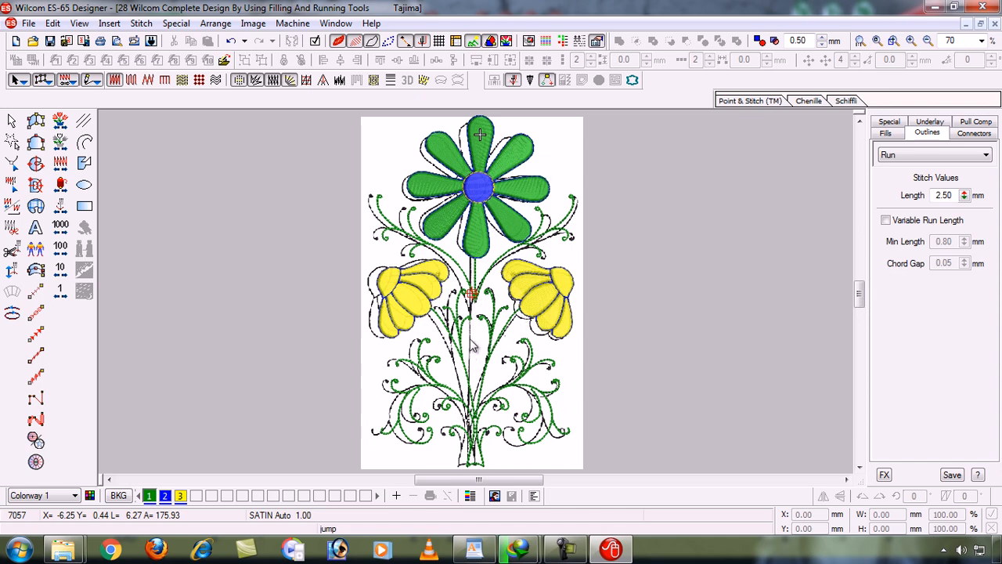
key(d)
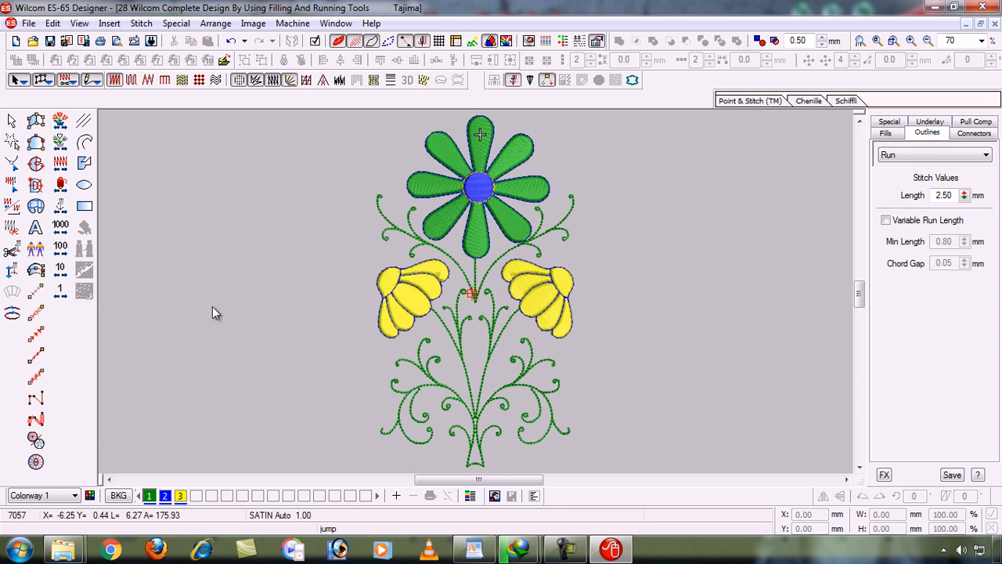
key(b)
drag(370, 250, 542, 394)
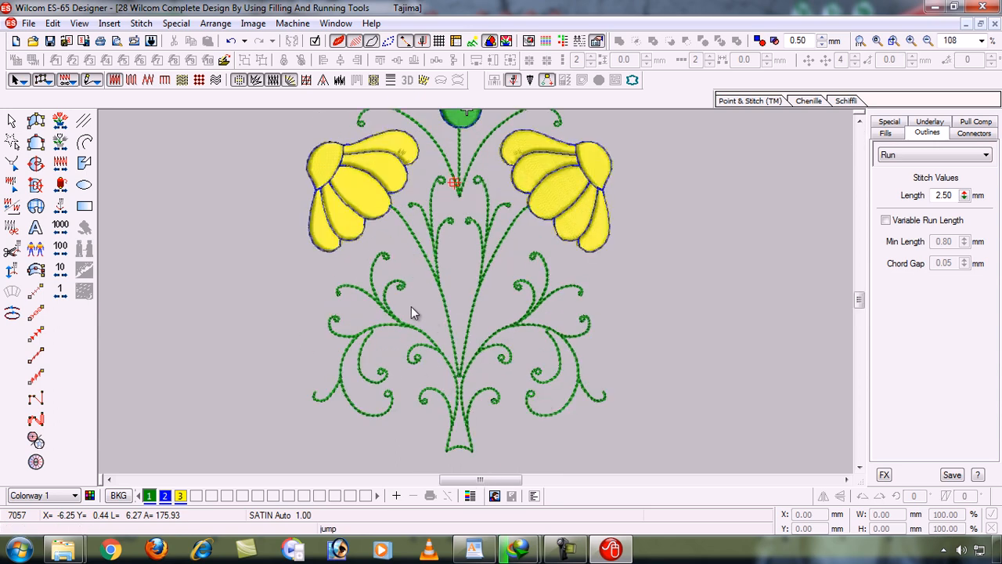
click(419, 333)
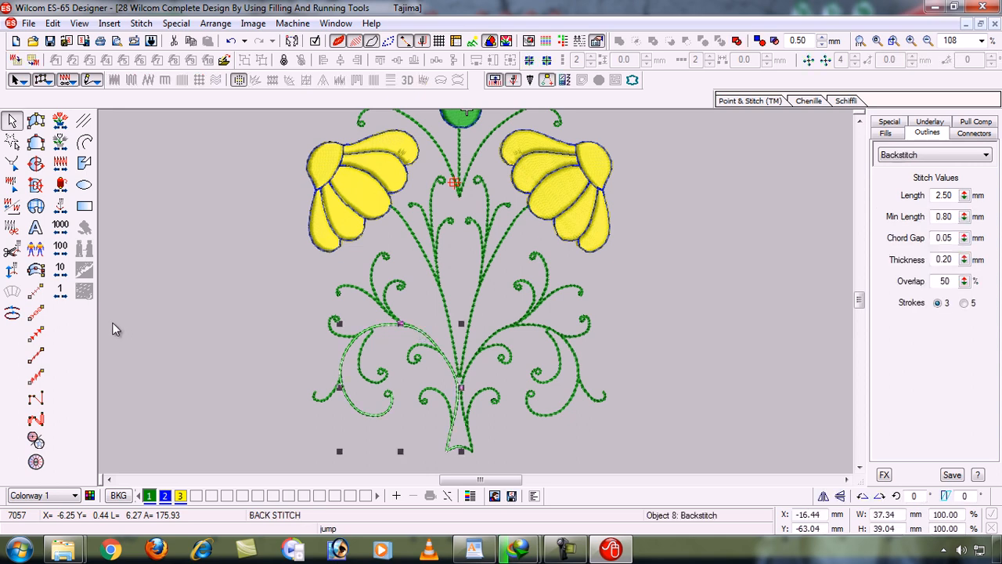
click(36, 357)
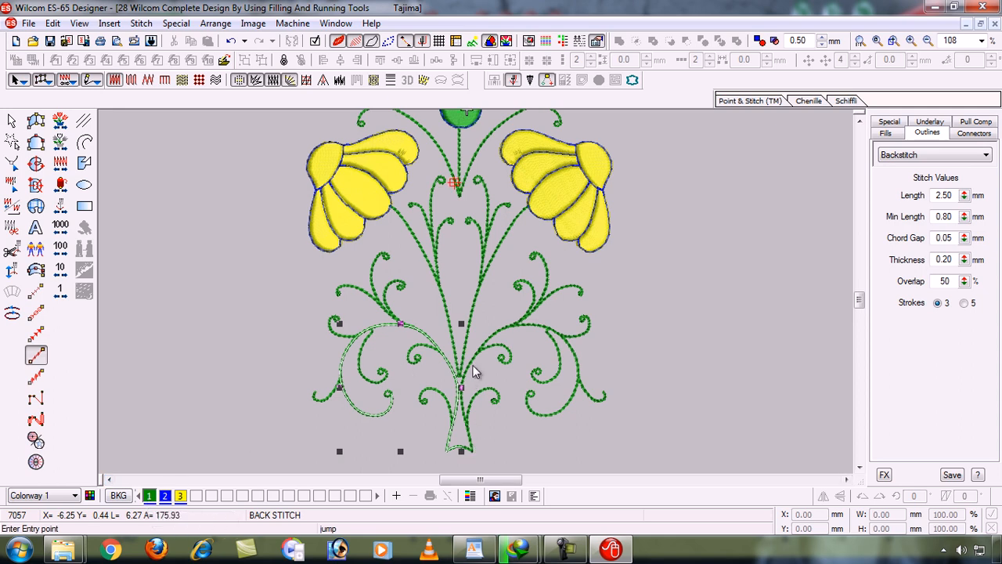
key(Escape)
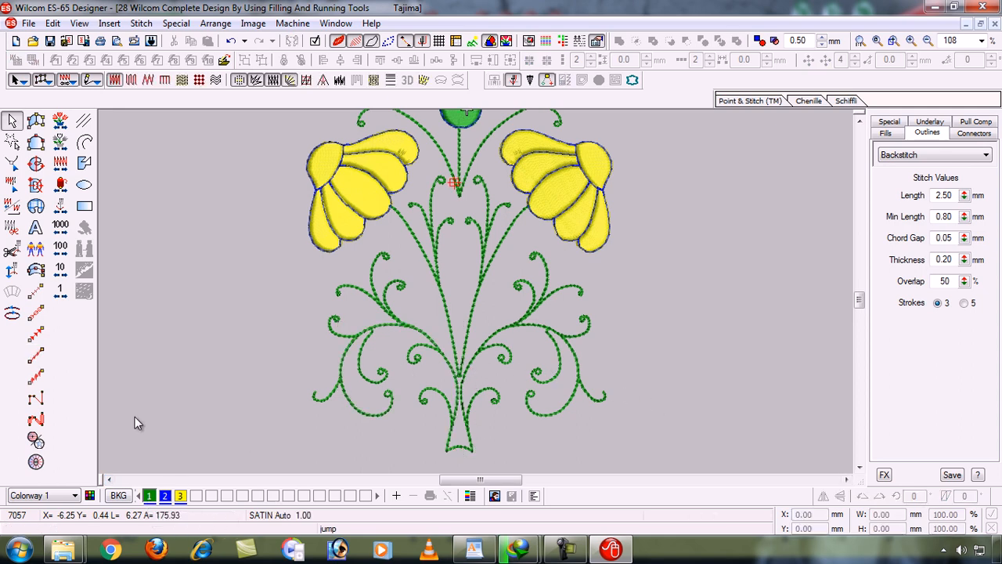
Digitize a straight backstitch line down the centre, from the junction below the top flower to the arched edge of the stem base
click(35, 355)
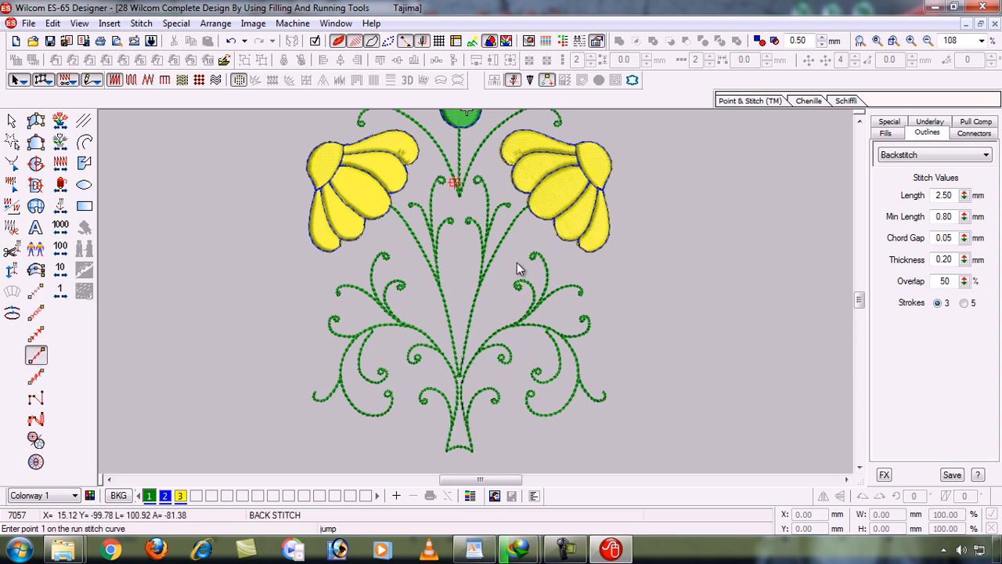
click(460, 196)
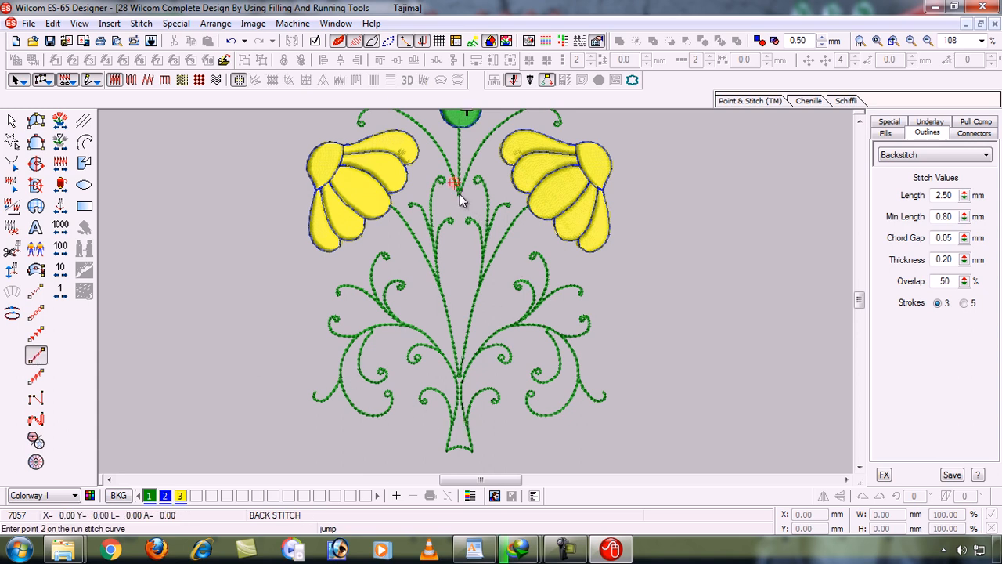
click(461, 292)
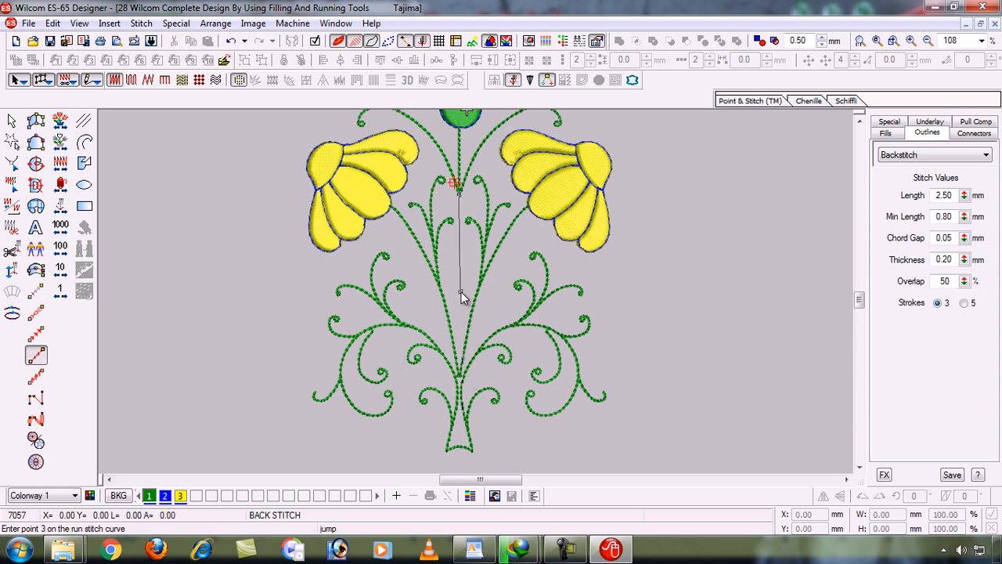
click(461, 377)
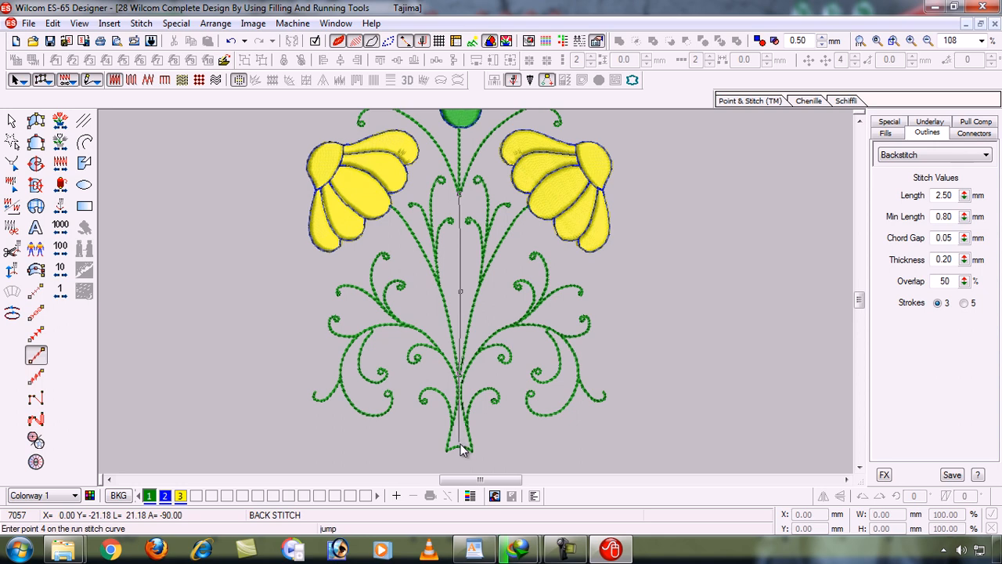
key(z)
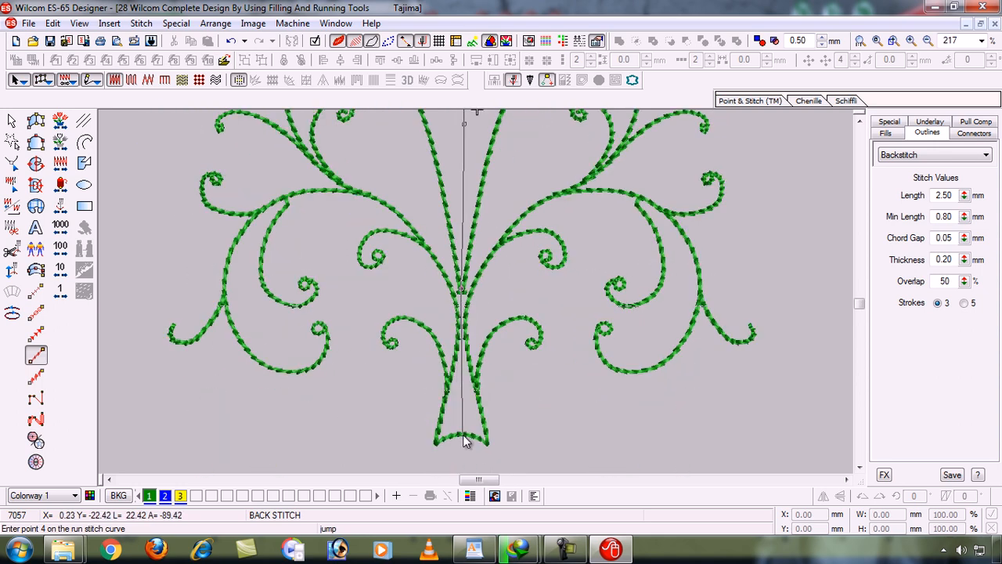
click(464, 439)
key(Return)
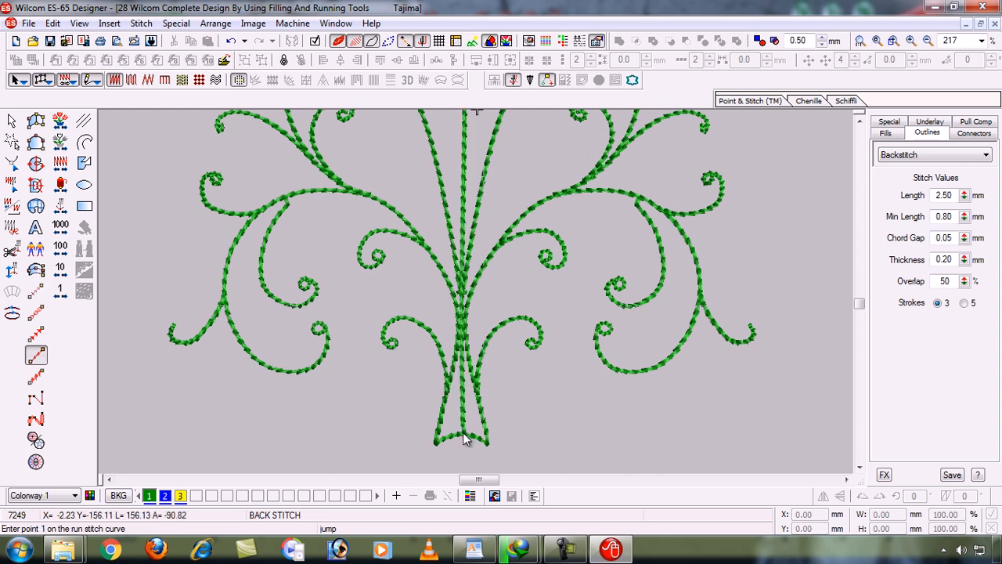
Try deleting the small circle at the inner tip of the large lower-left curl and undo the deletion
key(0)
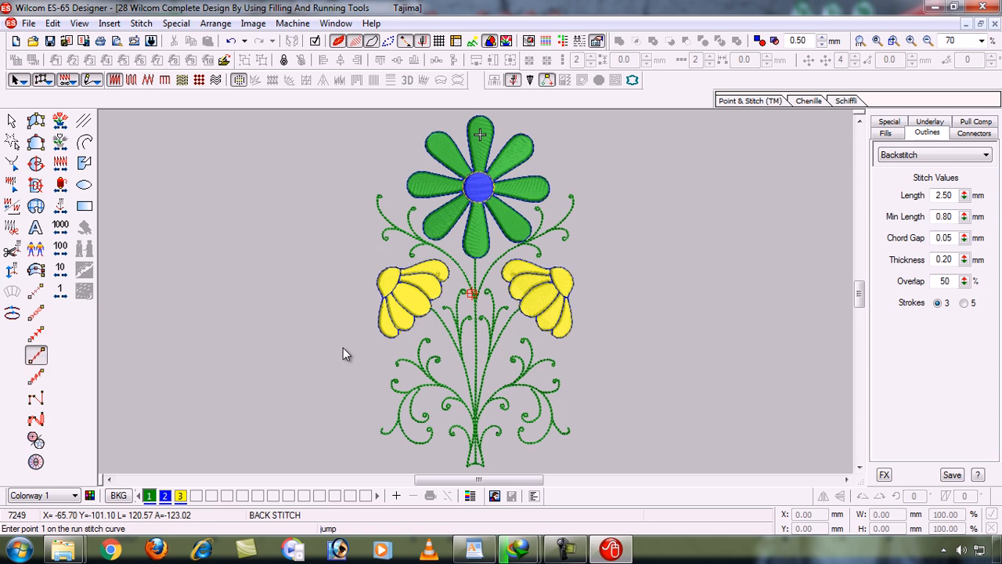
key(b)
drag(355, 328, 499, 388)
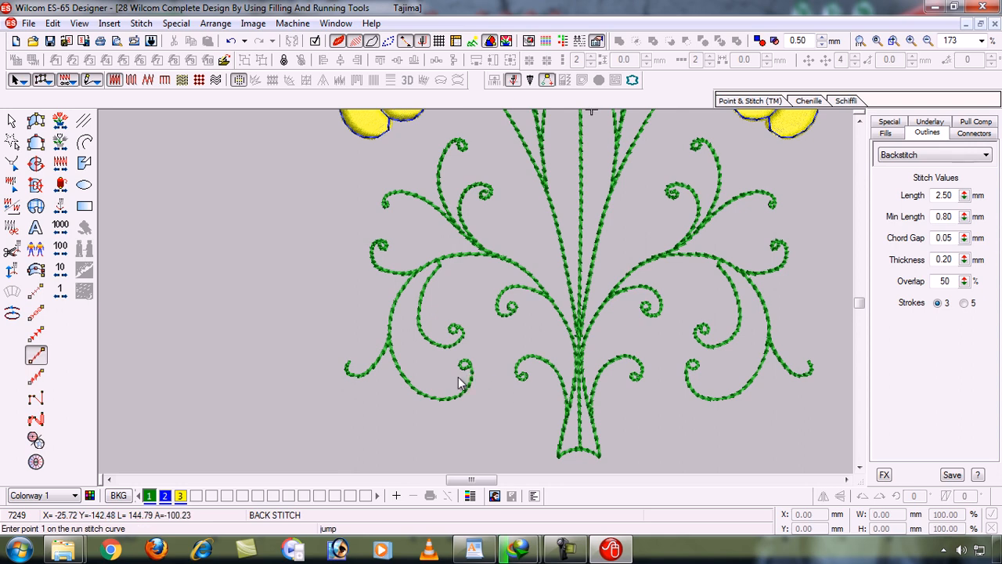
click(12, 120)
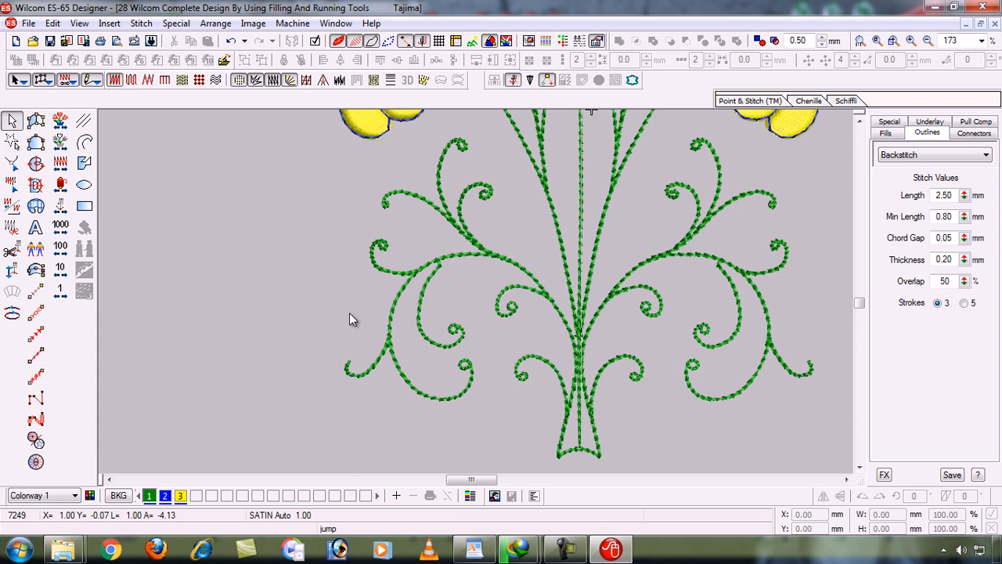
click(395, 308)
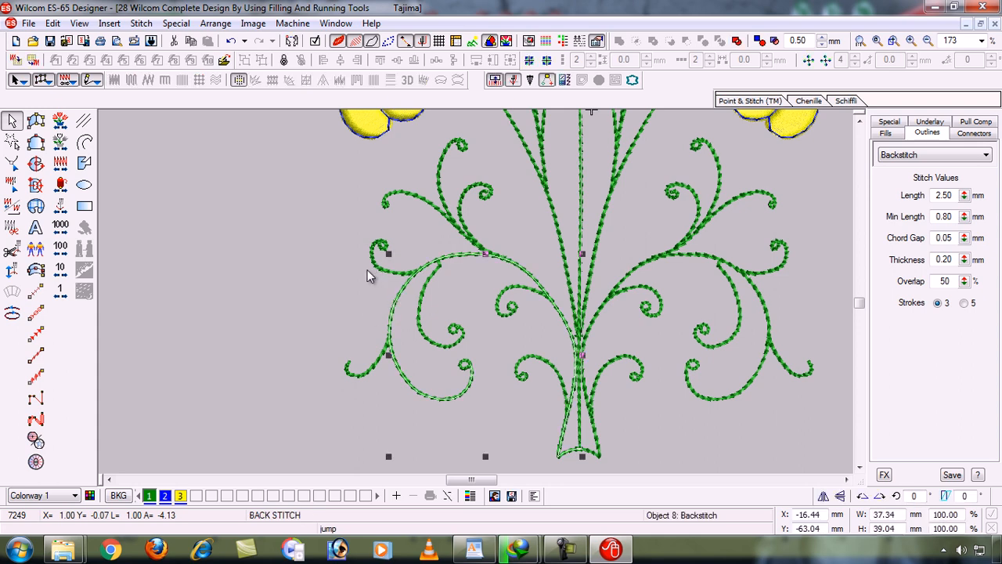
click(318, 400)
click(462, 369)
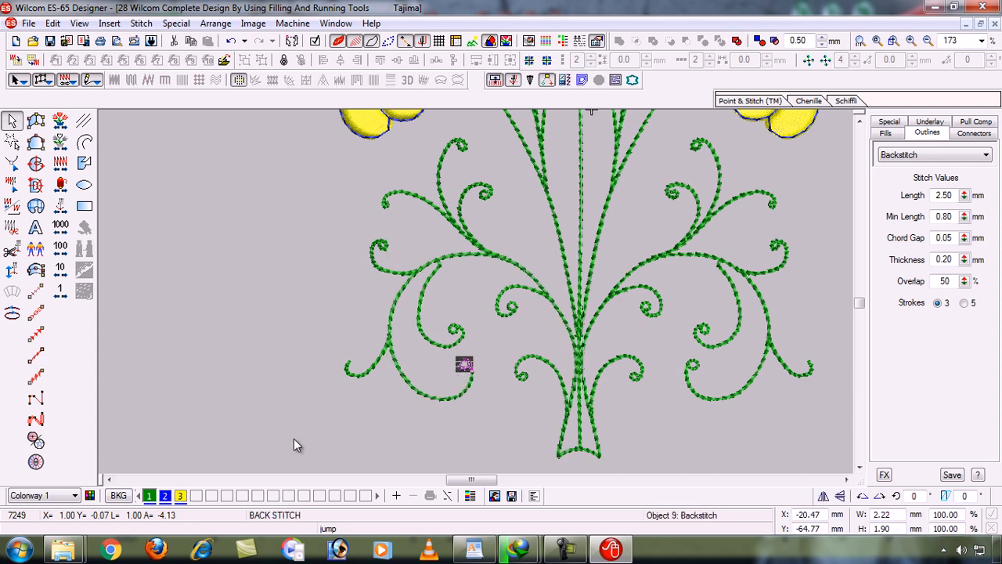
key(Delete)
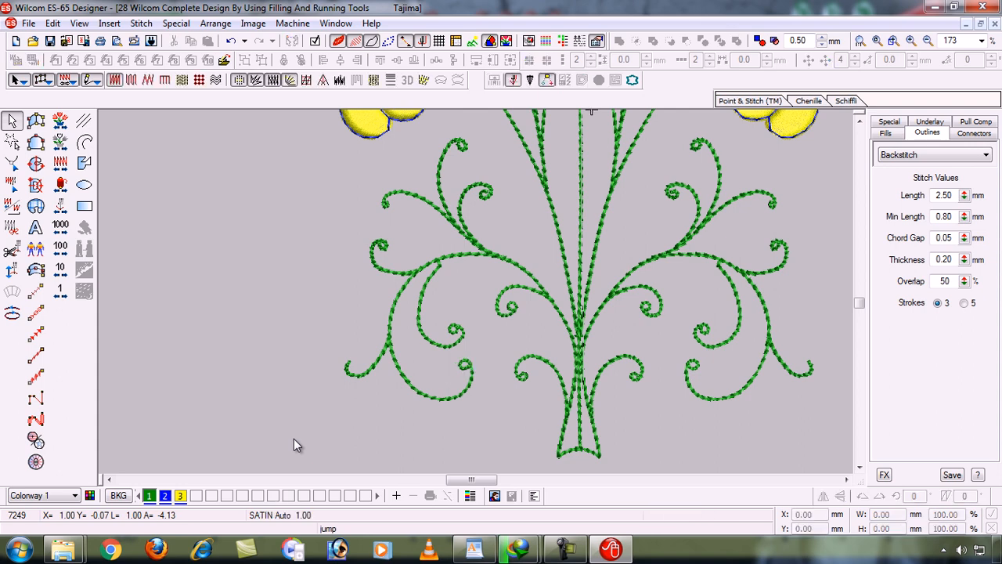
key(ctrl+z)
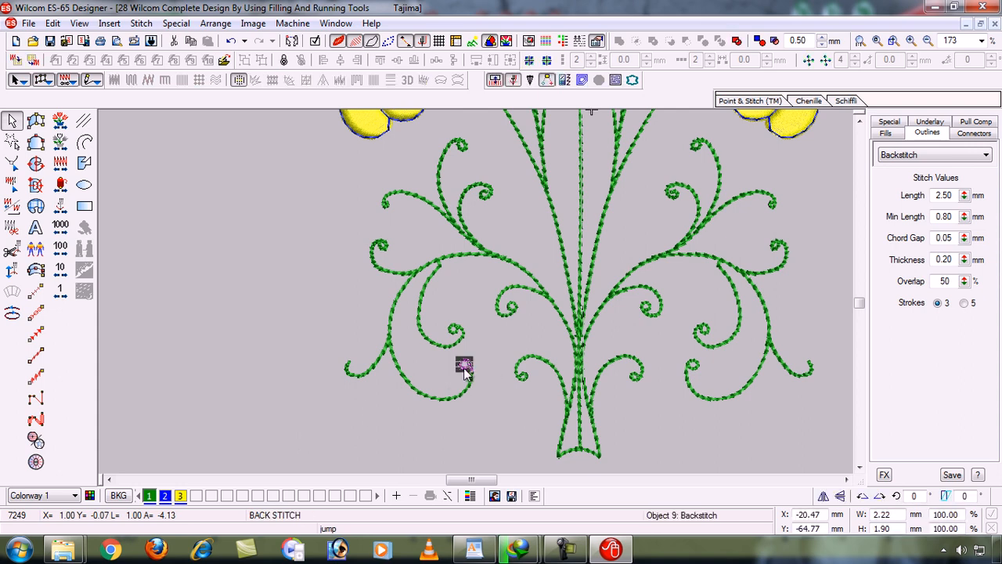
Examine the small backstitch circle at the inner tip of the large lower-left curl up close
key(b)
drag(430, 347, 496, 403)
click(390, 341)
click(455, 289)
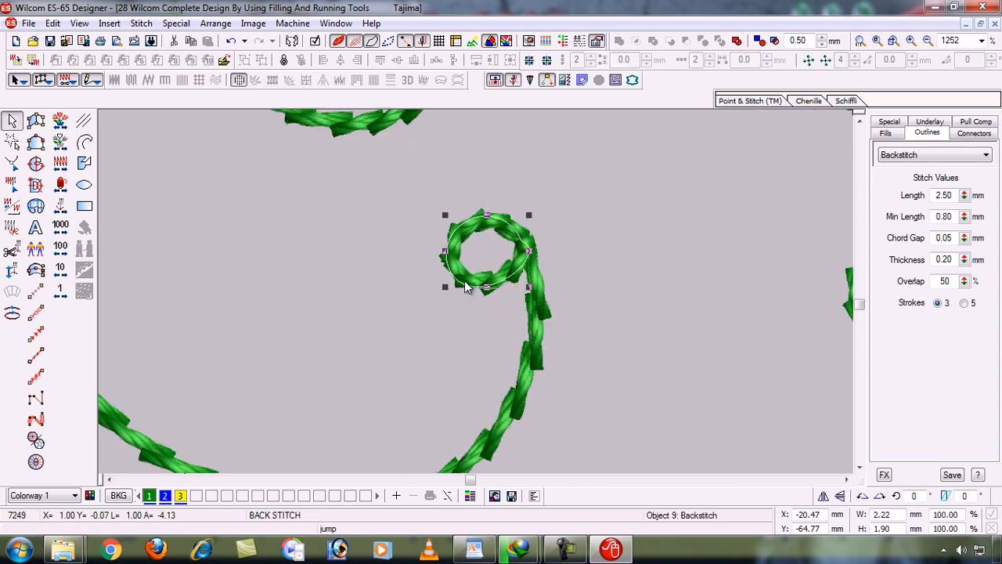
Try moving the small circle at the inner tip of the large lower-left curl slightly outward and undo the move
drag(456, 289, 436, 280)
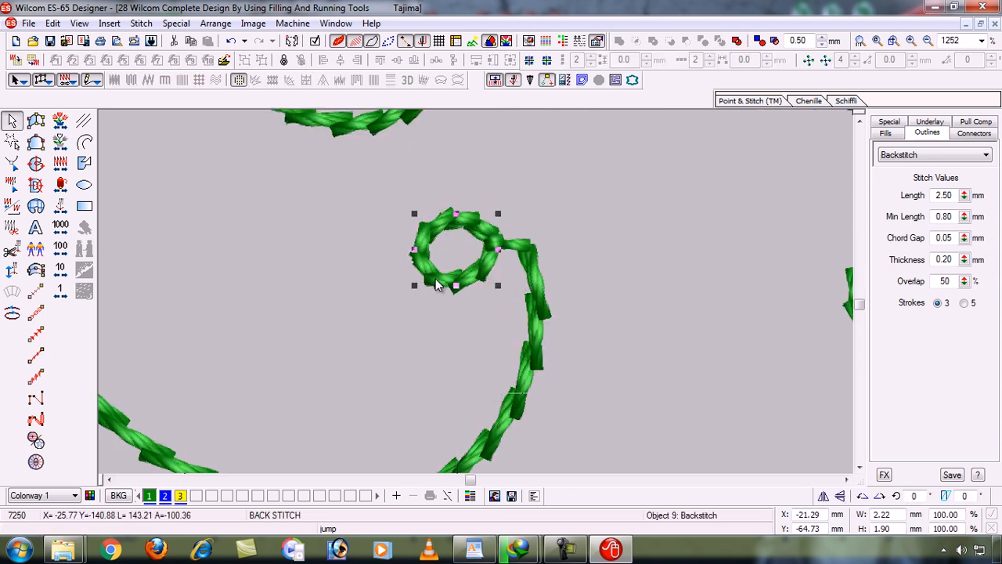
key(ctrl+z)
Turn off the realistic stitch view and cut and paste the curl's small tip circle to the end of the stitching sequence
key(t)
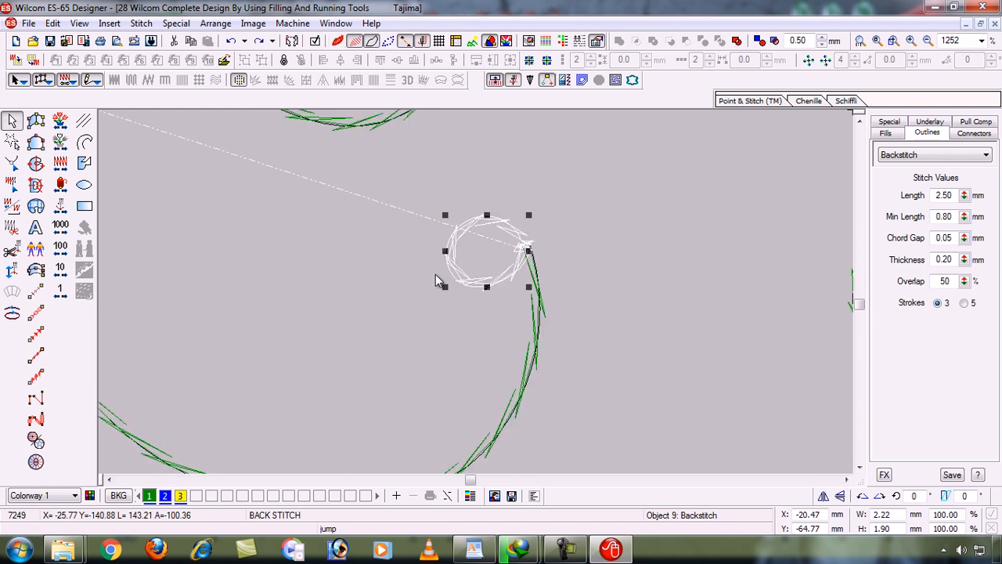
key(ctrl+x)
key(ctrl+v)
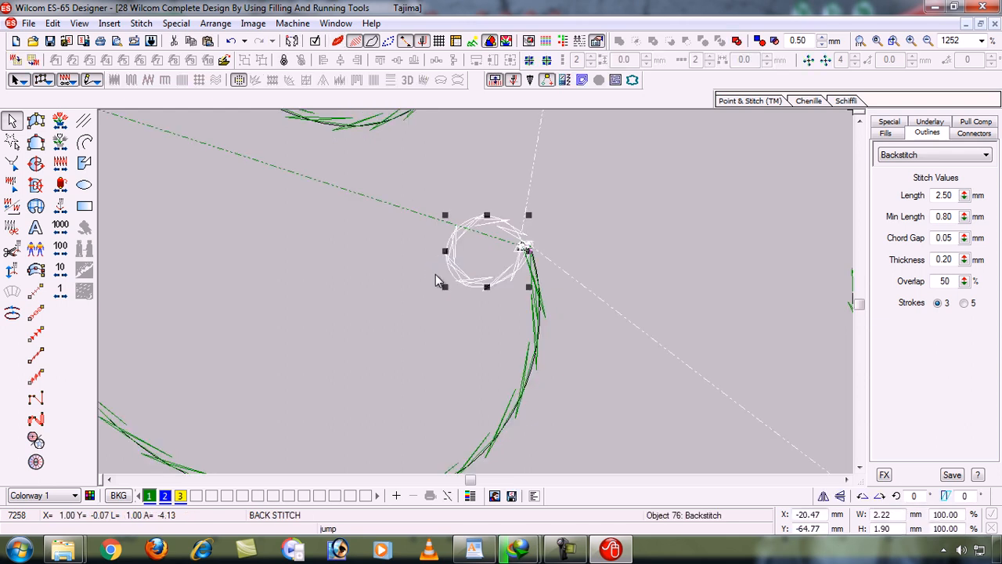
key(h)
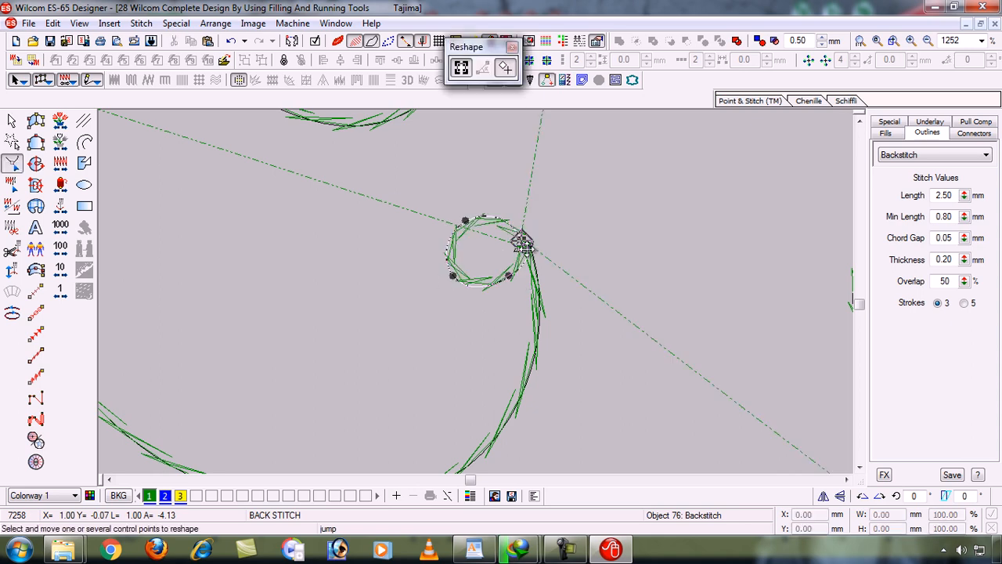
key(shift+z)
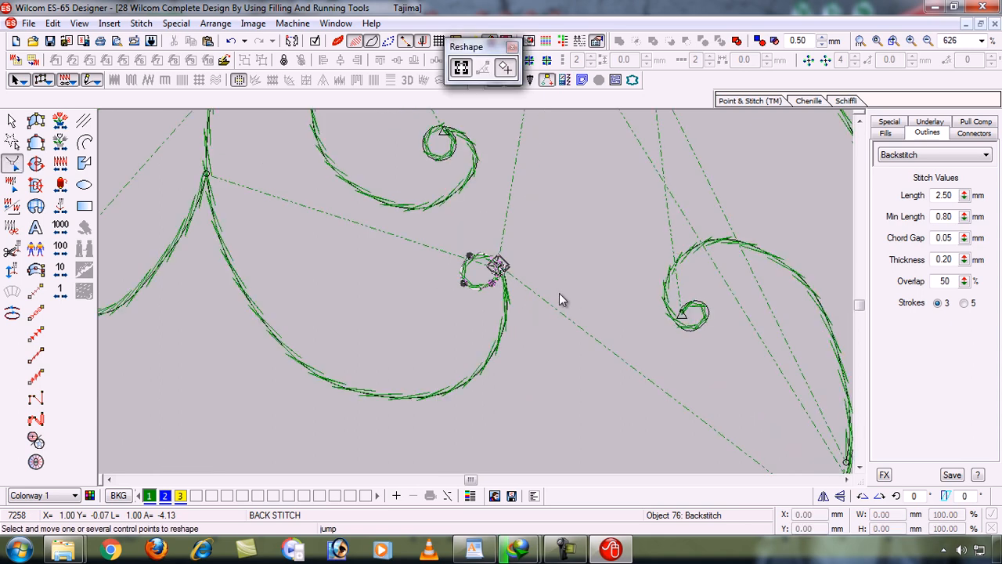
key(shift+z)
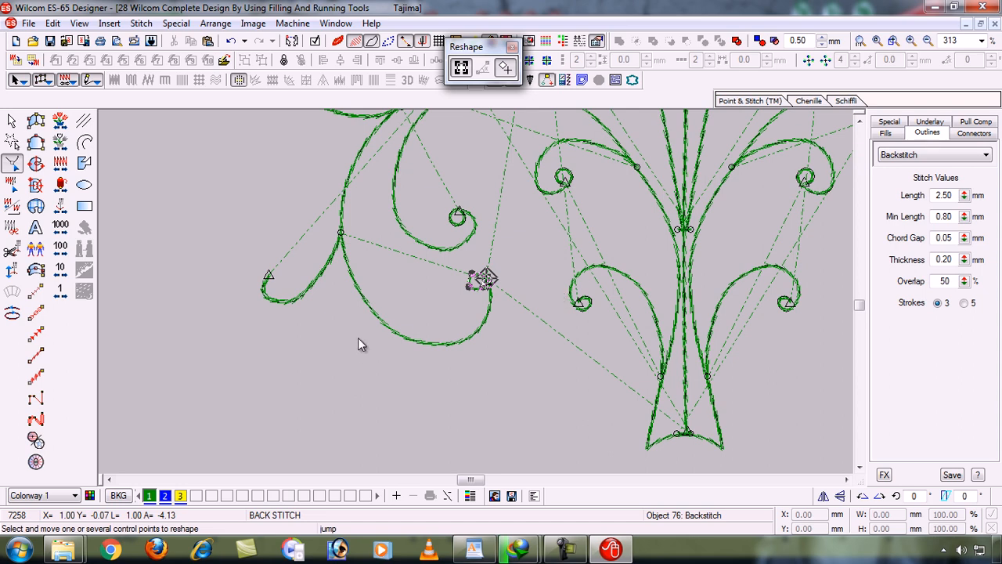
Reshape the large lower-left stem curve so its stitching starts at the curl's small circle and ends at the arched stem base
click(402, 341)
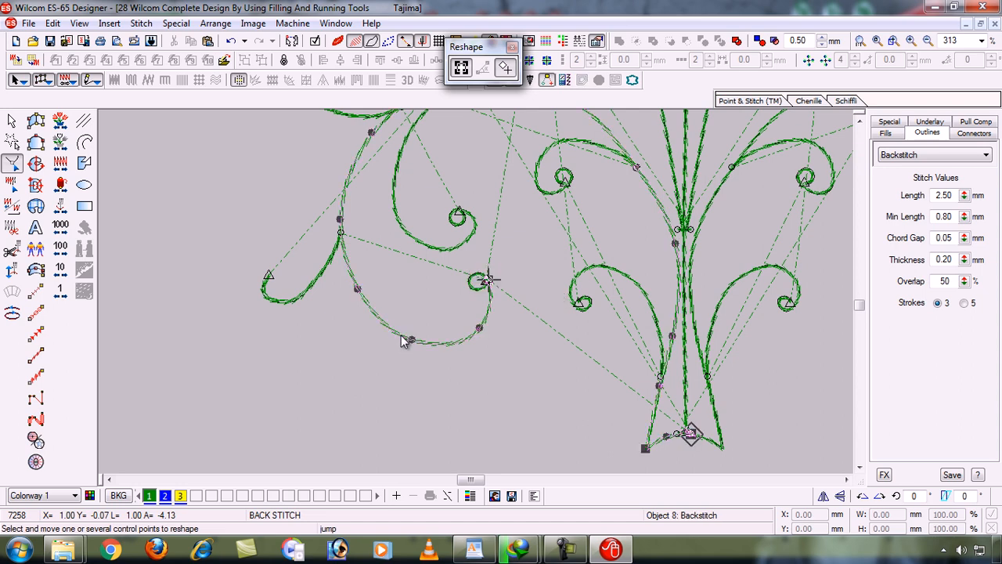
key(Escape)
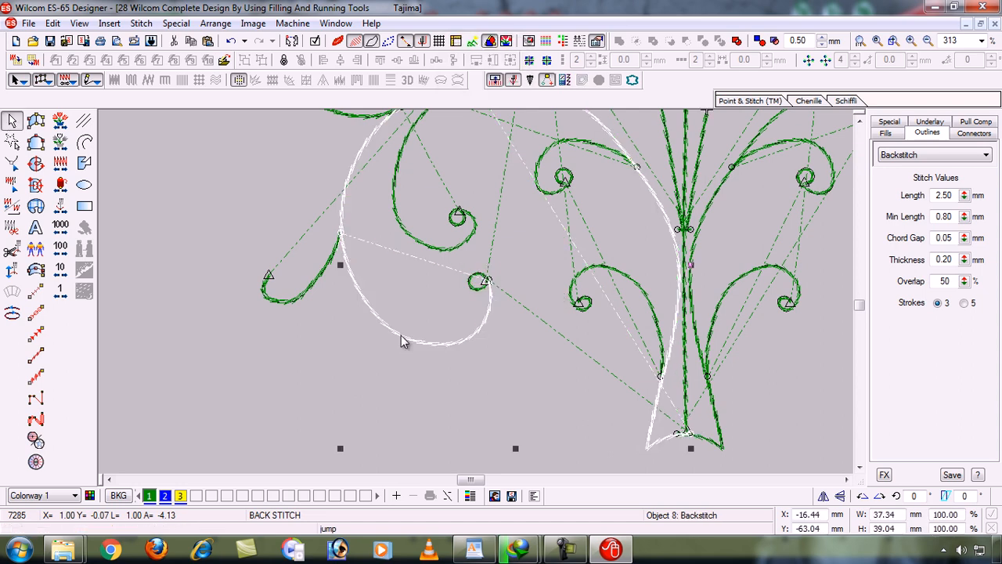
key(h)
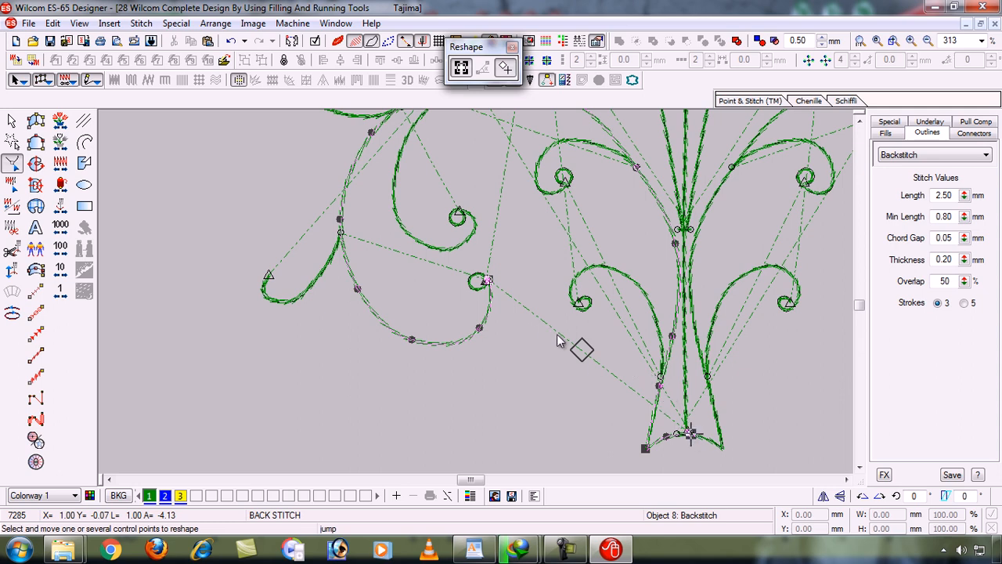
click(487, 282)
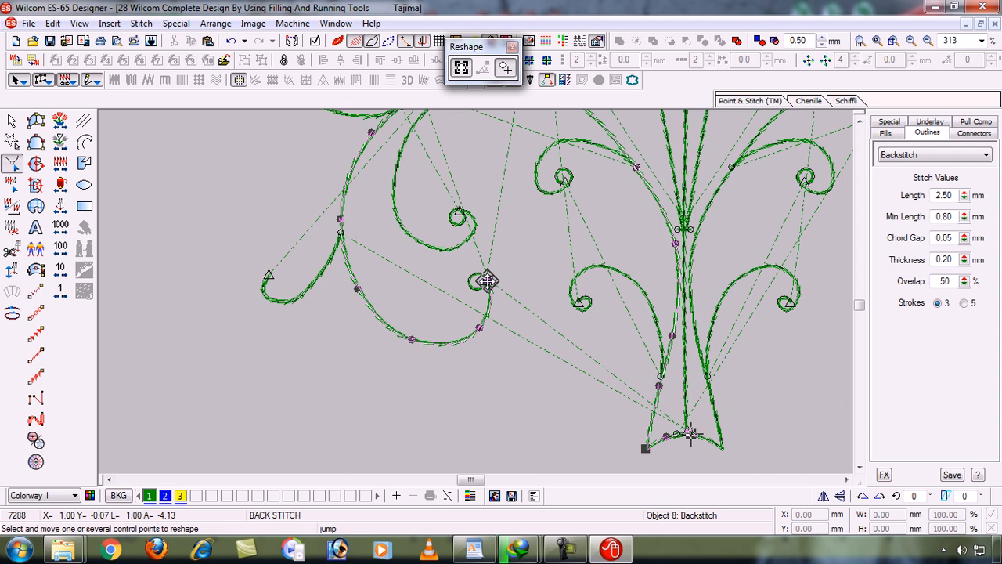
scroll(487, 282, down, 1)
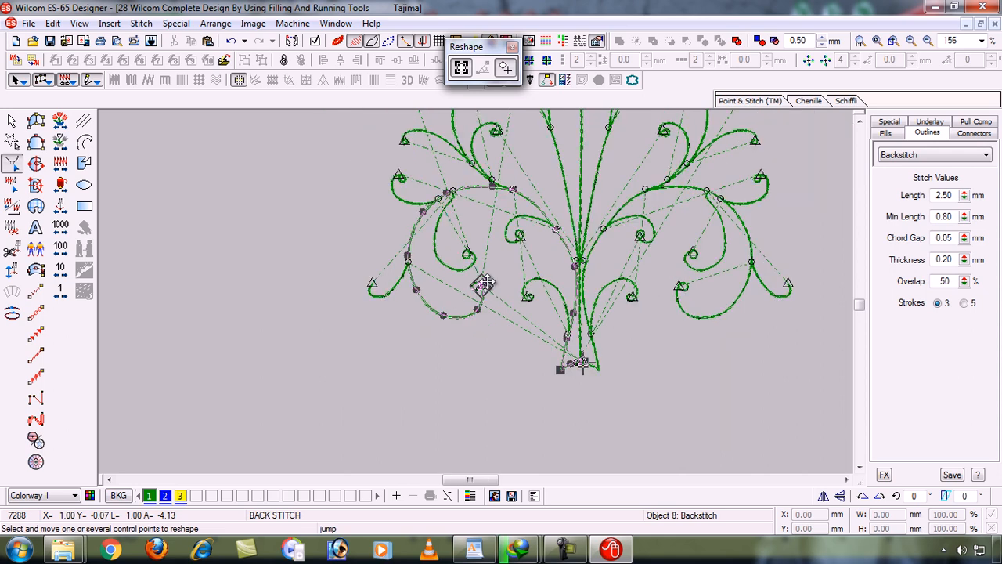
key(b)
drag(323, 123, 616, 385)
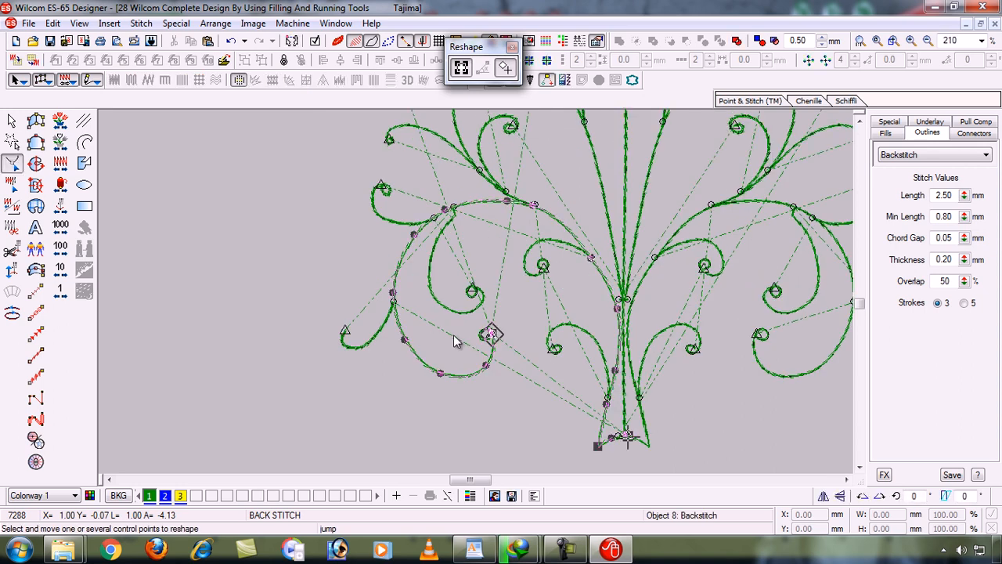
key(Escape)
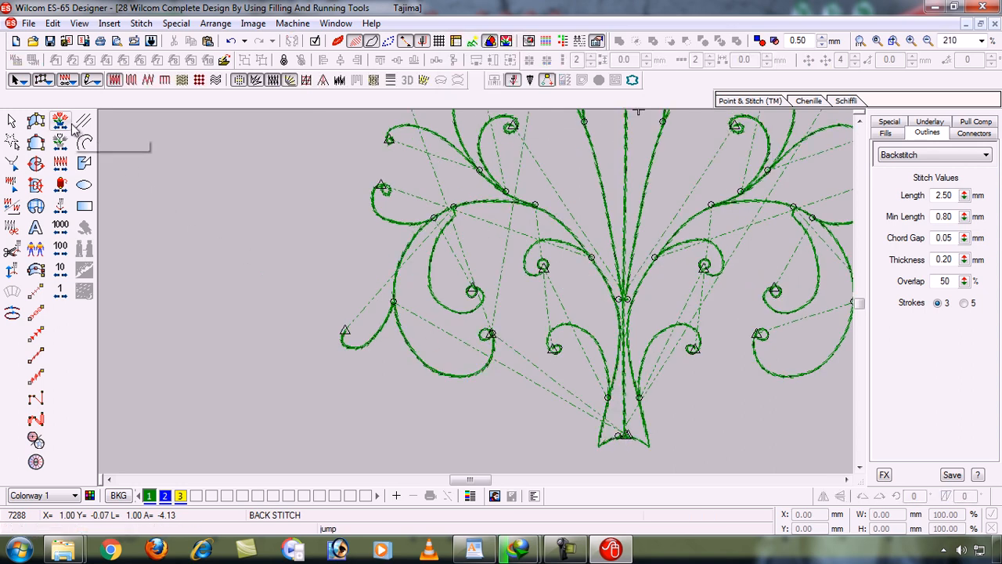
Move the small tip circle, followed by the large lower-left stem curve, to the start of the design's stitching sequence
key(0)
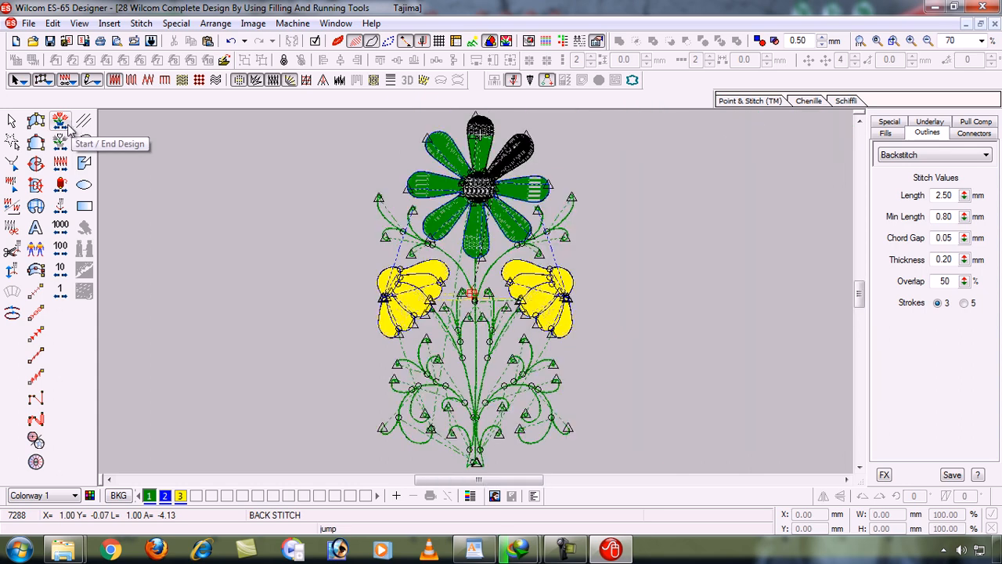
click(69, 129)
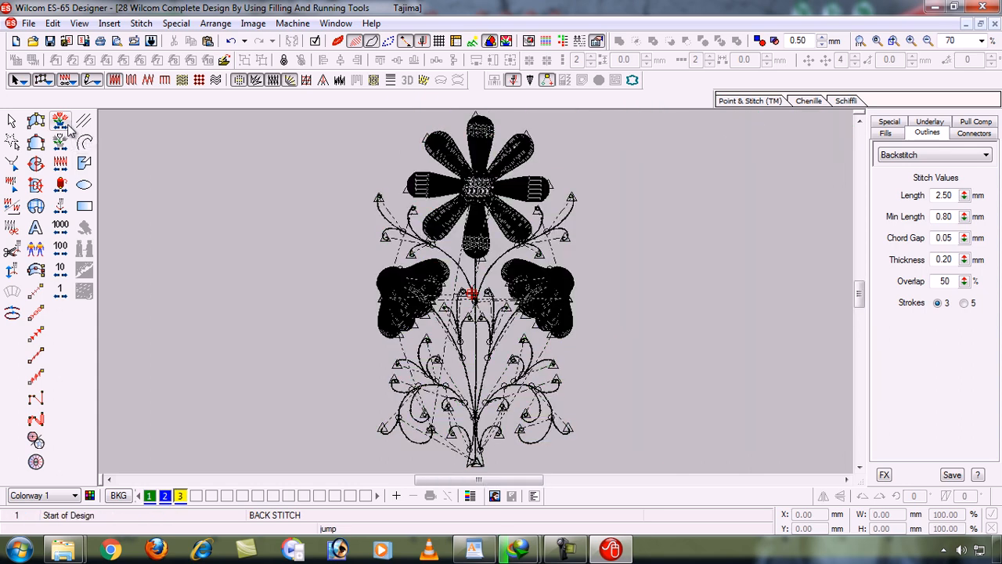
key(b)
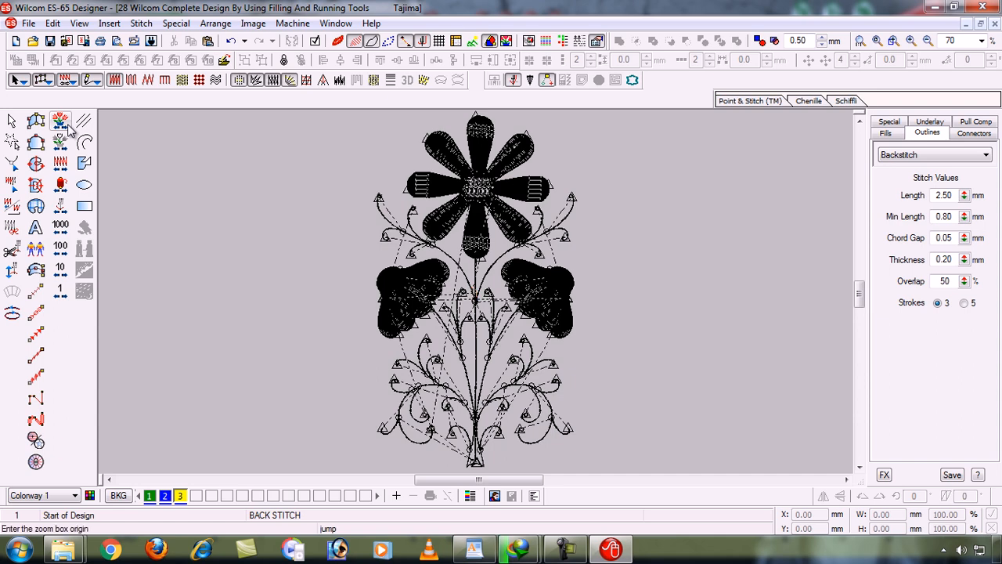
drag(386, 394, 485, 393)
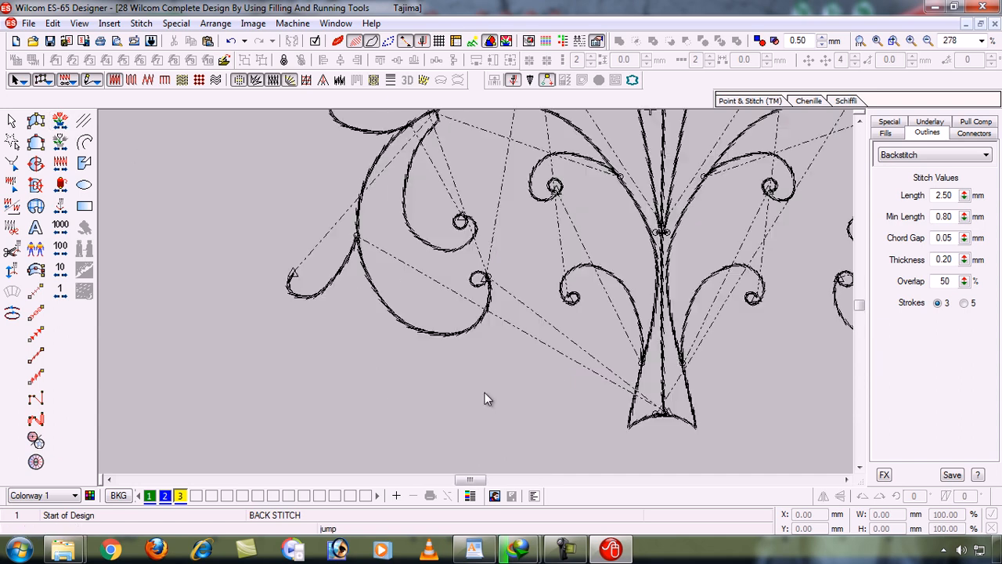
click(480, 285)
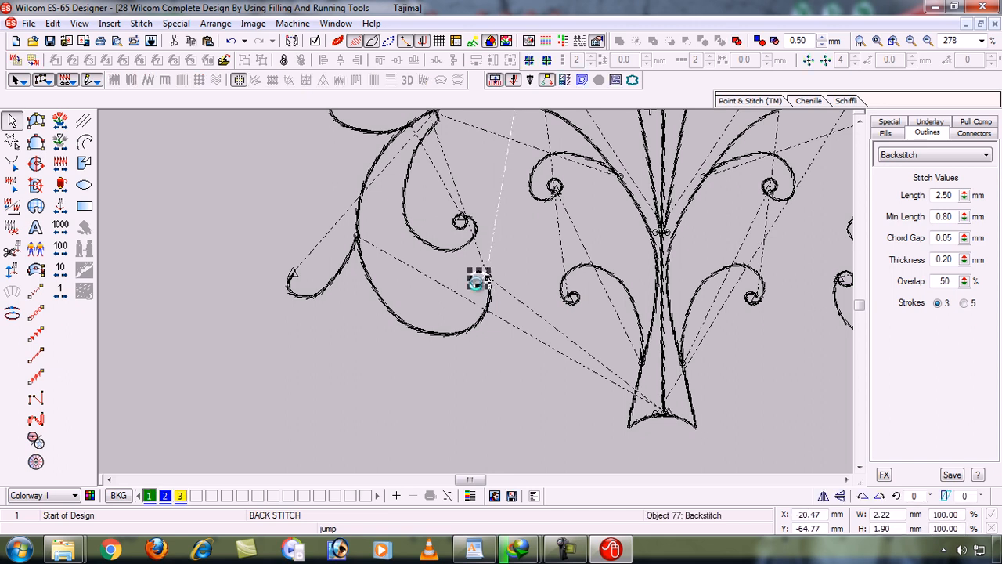
click(480, 347)
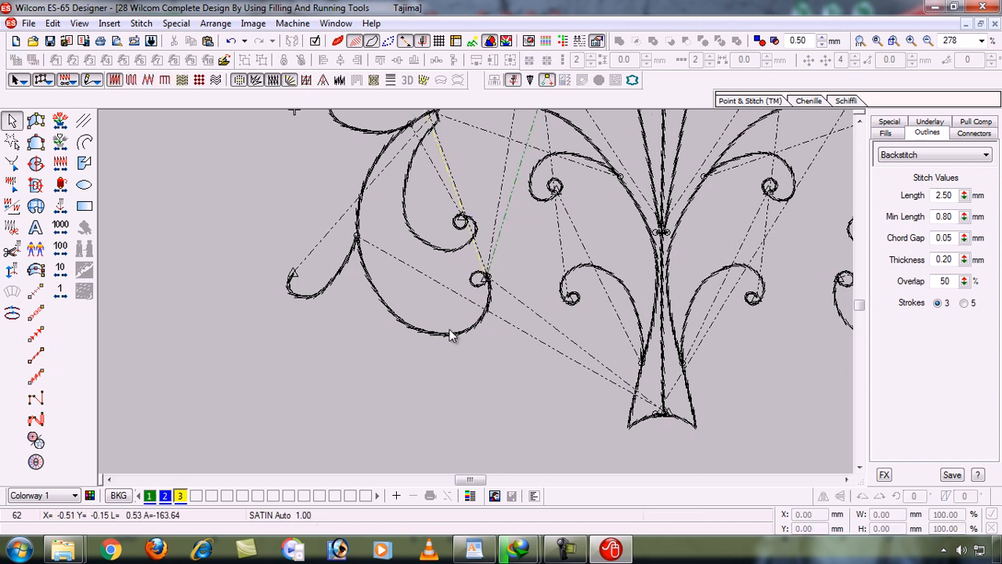
click(451, 335)
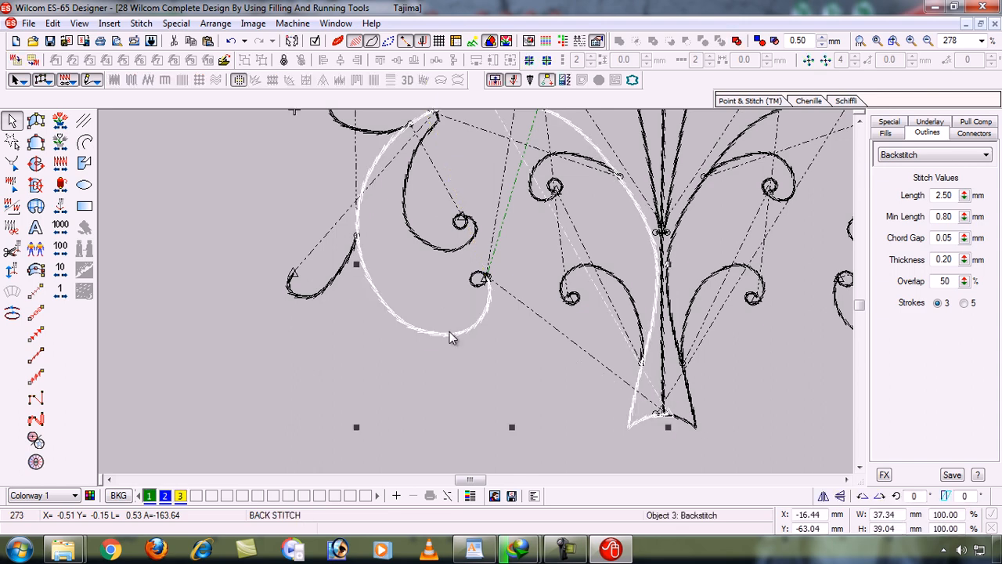
click(320, 390)
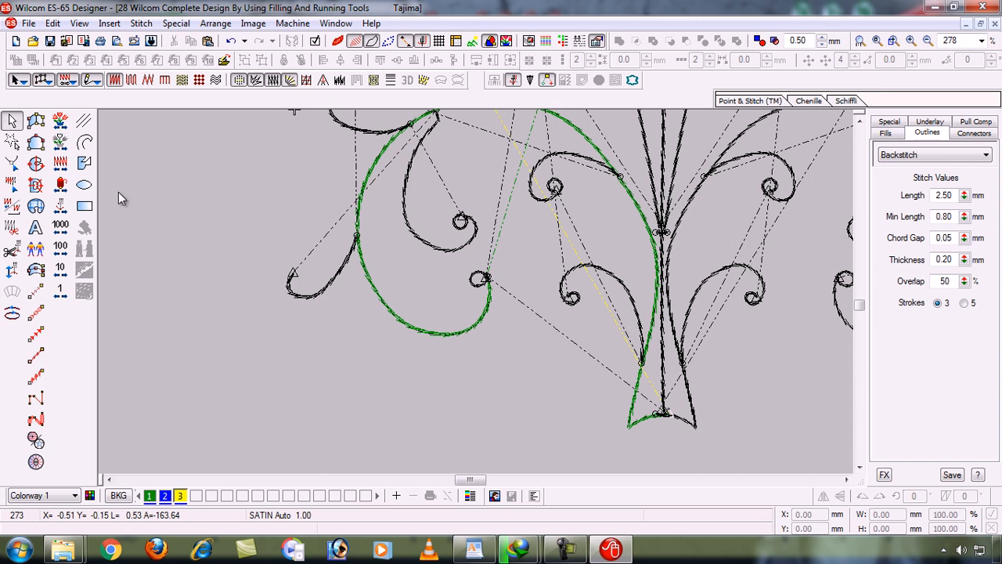
Check the new stitching order by travelling from the large curve back to the design start and forward to the end of the small circle
double_click(65, 212)
double_click(65, 212)
click(65, 212)
click(65, 212)
double_click(65, 212)
click(65, 212)
click(65, 212)
click(65, 212)
click(65, 212)
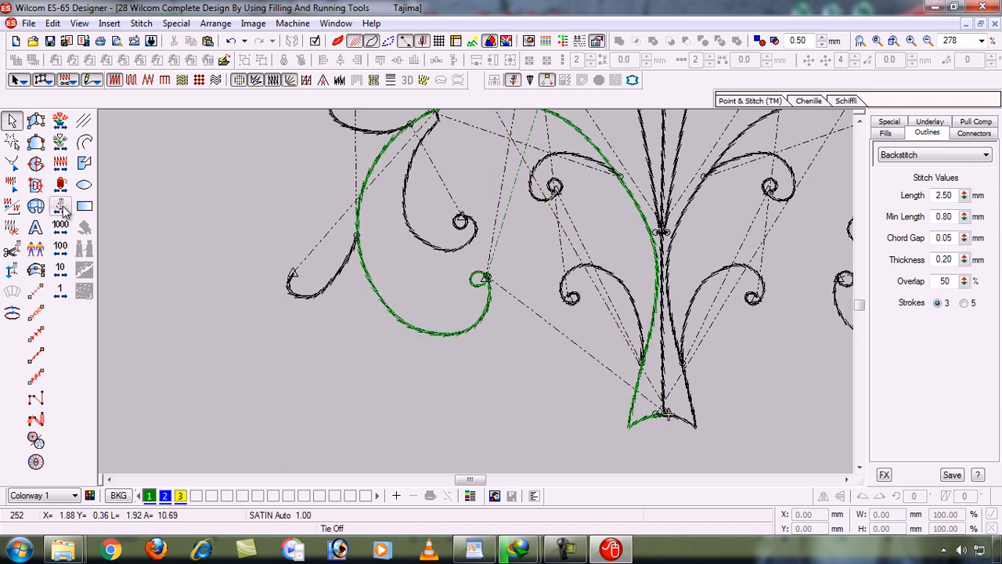
click(65, 212)
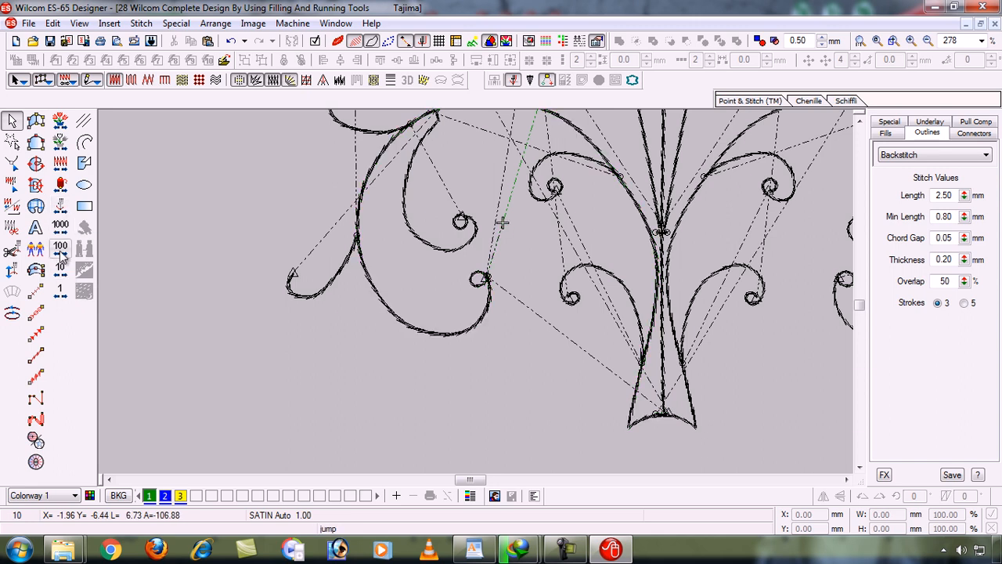
right_click(64, 149)
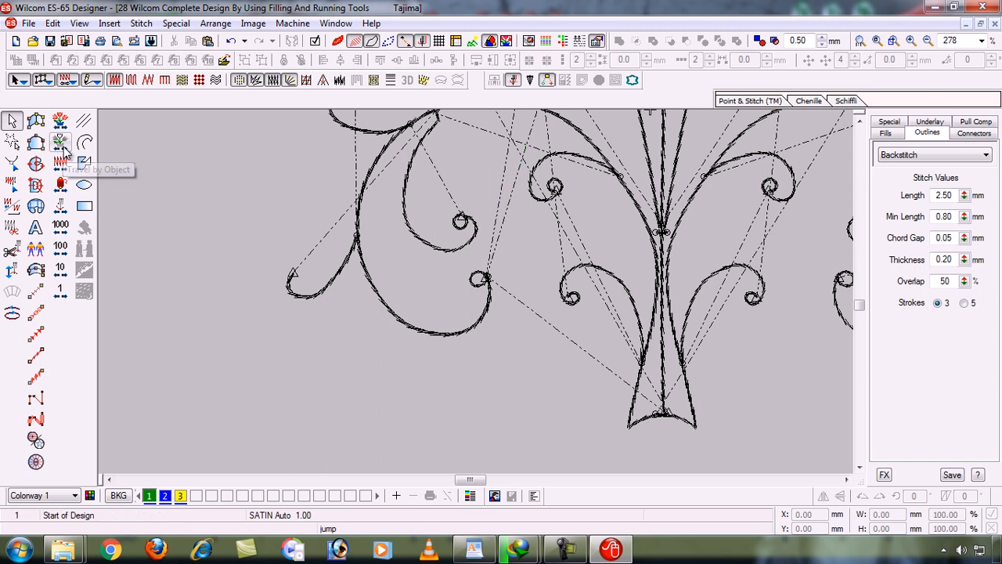
click(64, 148)
click(64, 149)
right_click(64, 150)
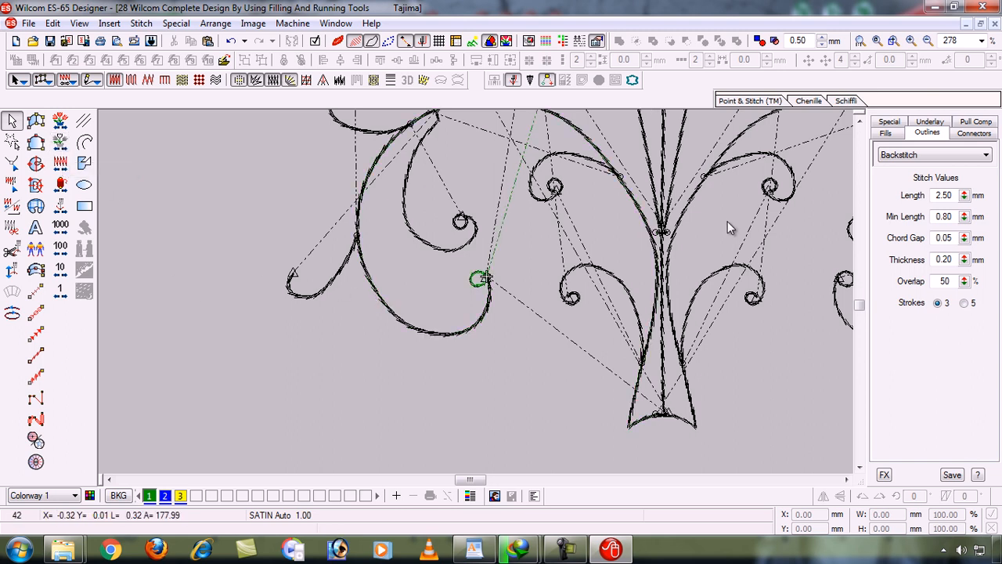
Insert the short outer lower-left branch into the stitching sequence where the large curl reaches their junction, and check its start and end points
click(860, 121)
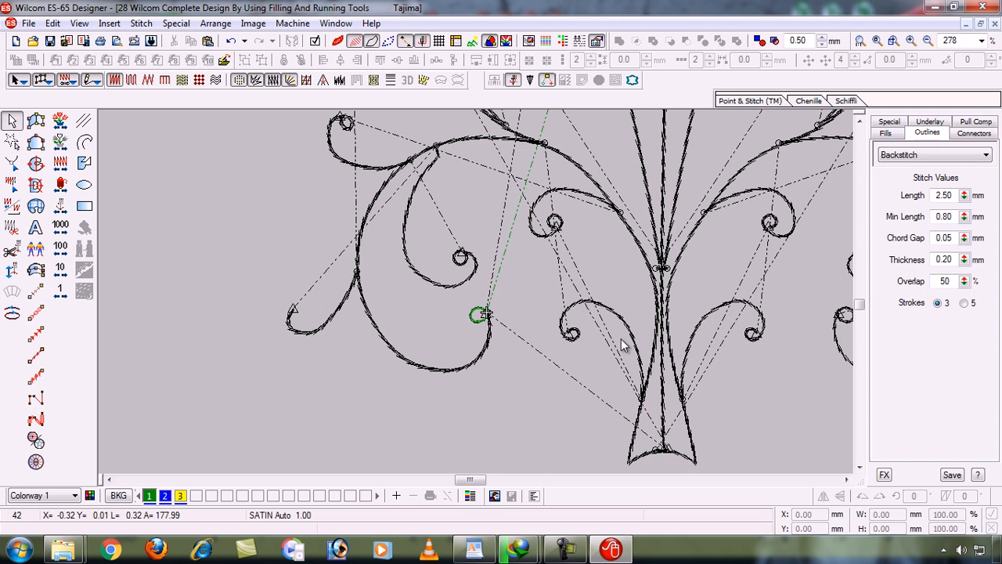
click(65, 293)
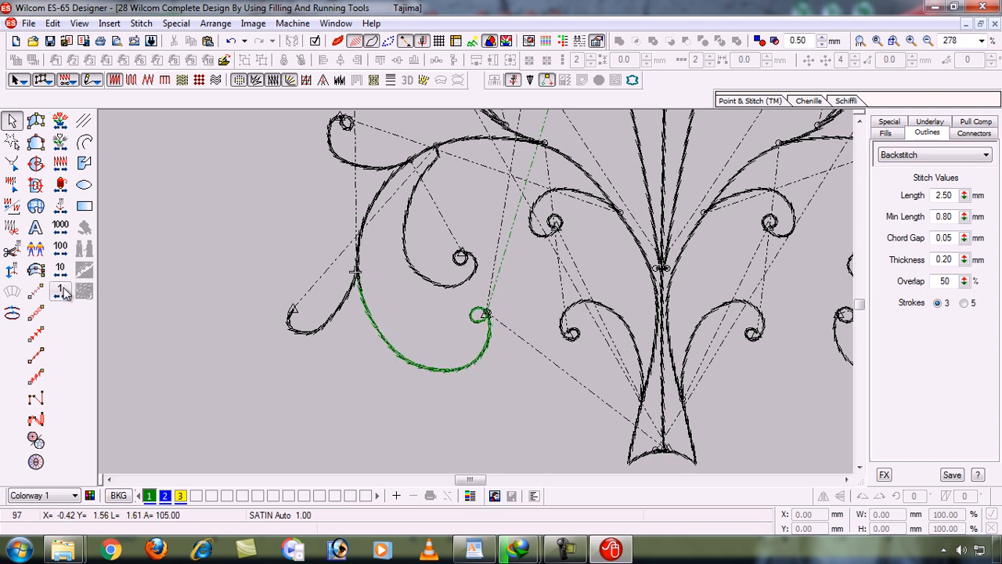
click(334, 321)
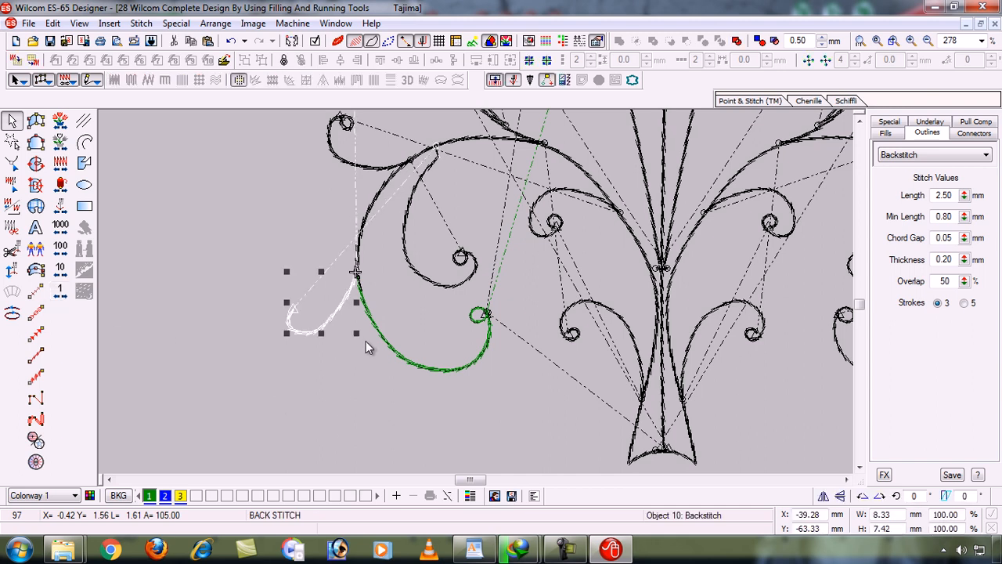
key(ctrl+x)
key(ctrl+v)
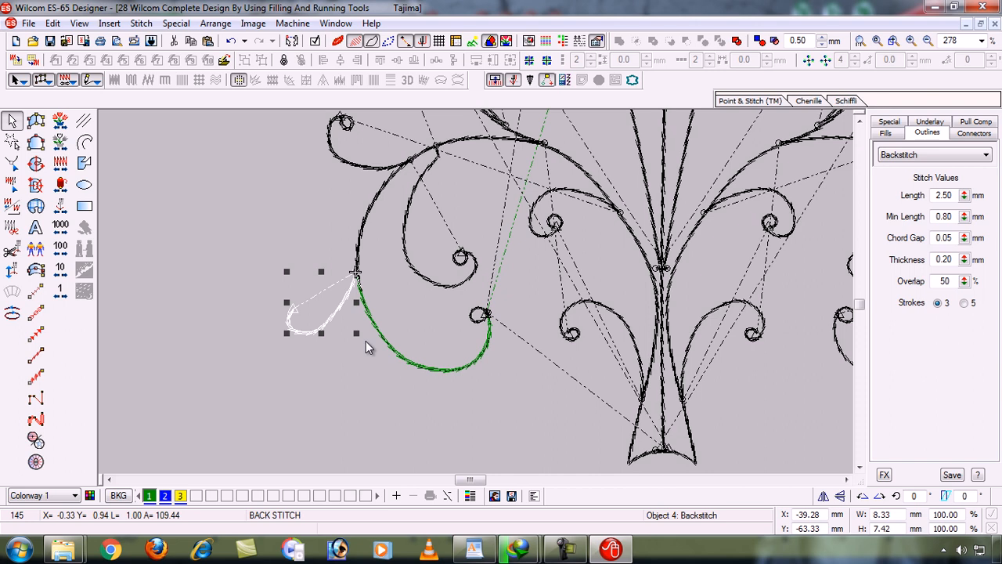
key(h)
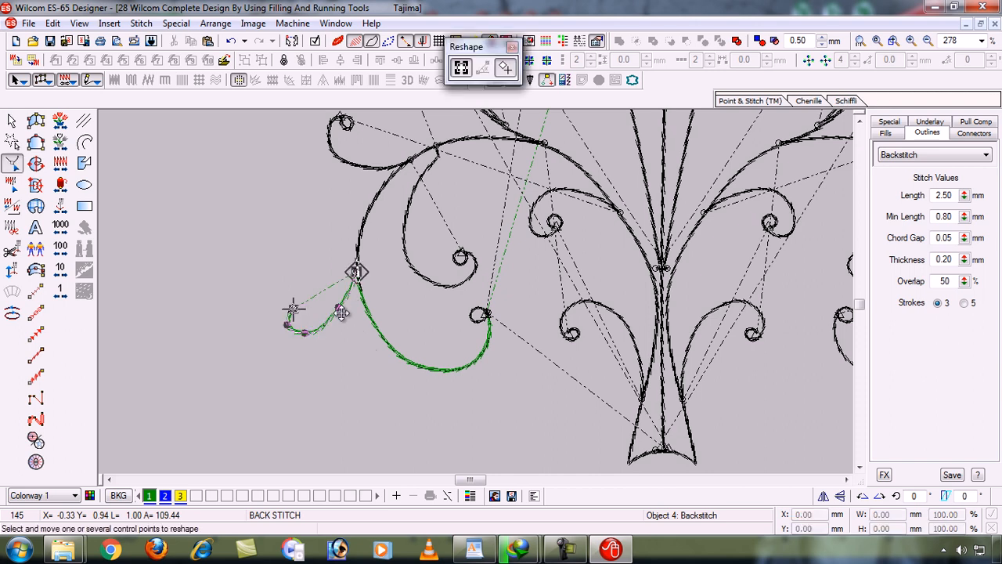
key(Escape)
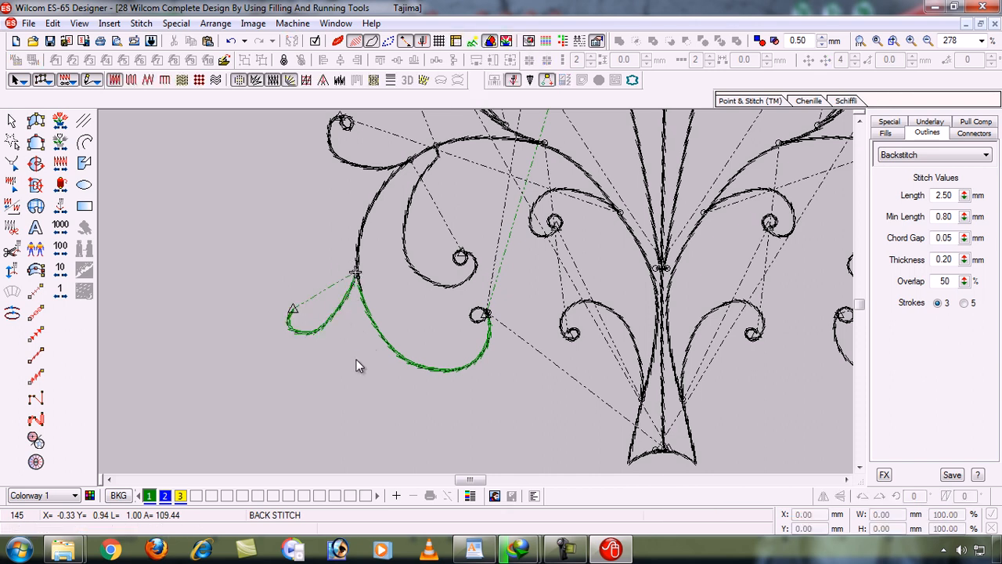
Backtrack the short outer lower-left branch so its stitching returns to the junction with the large curl
click(327, 326)
click(12, 314)
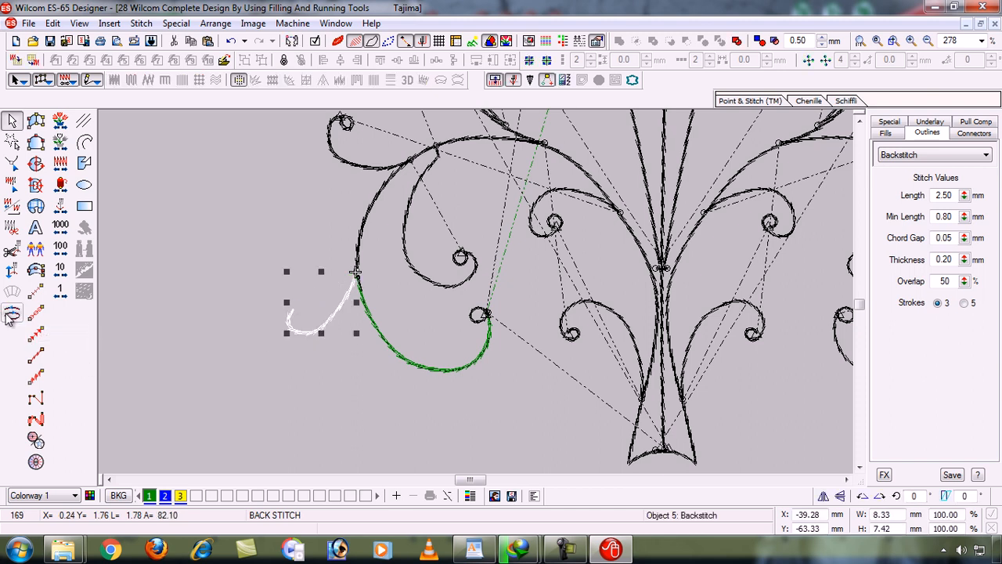
click(279, 368)
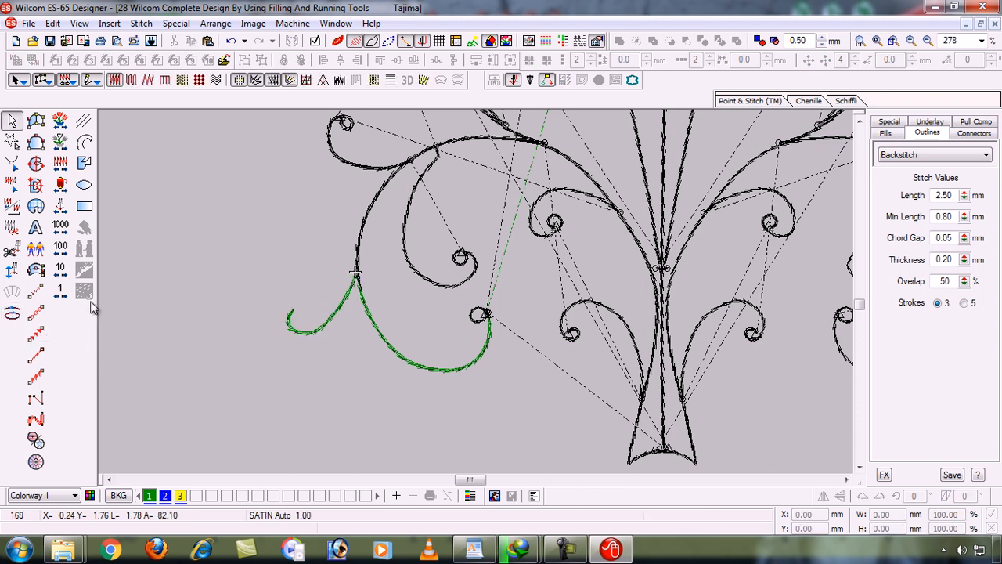
Travel up the large curl's stitches to its junction with the small upper-left curl and insert that curl into the stitching sequence there
click(61, 290)
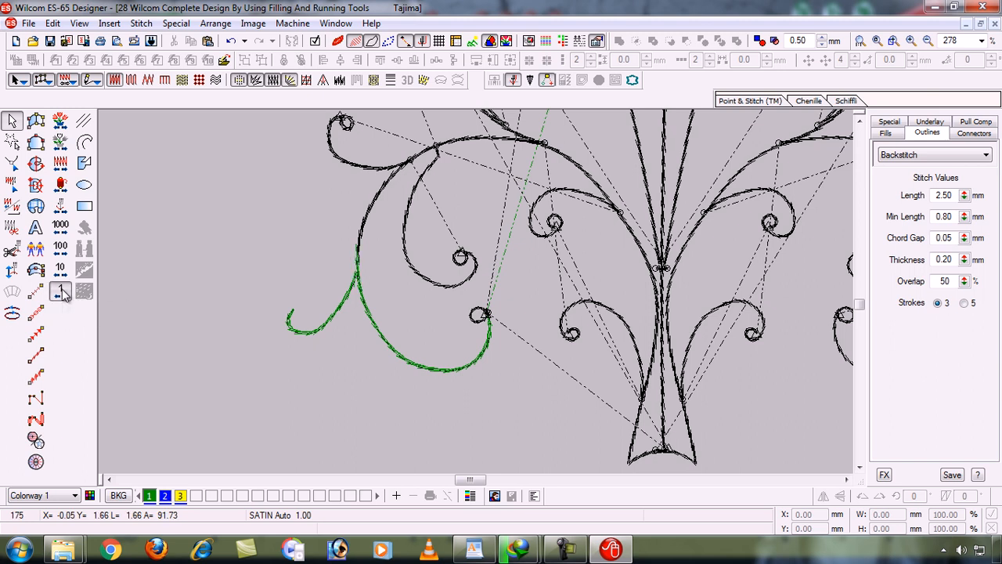
click(63, 291)
click(63, 292)
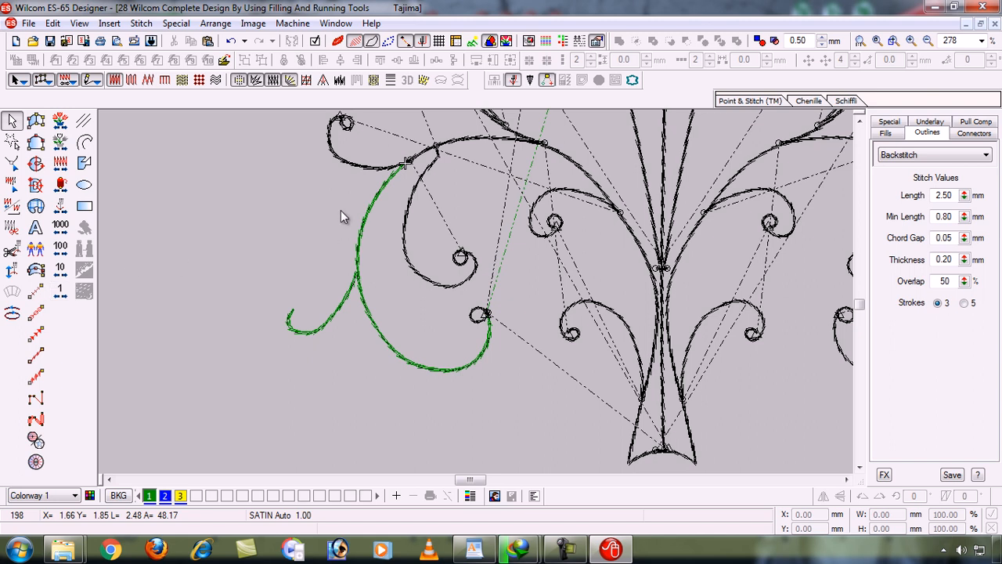
click(369, 167)
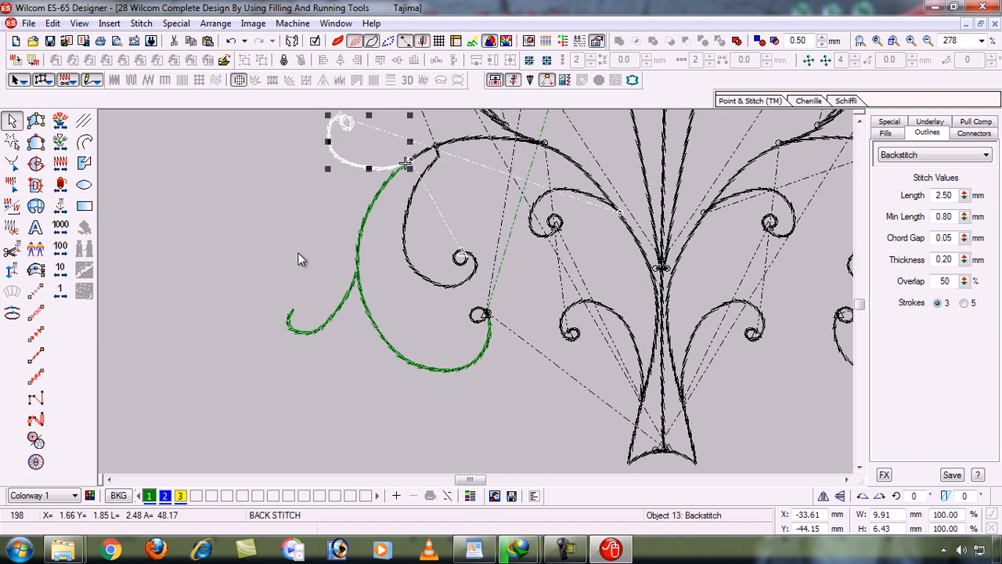
key(ctrl+x)
key(ctrl+v)
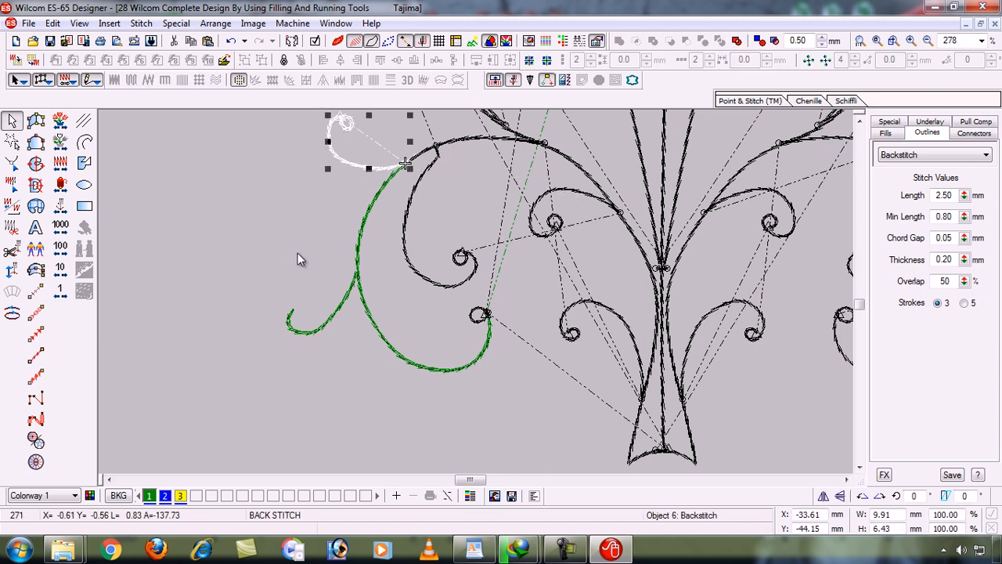
Check the small upper-left curl's start and end points and examine the stitches around its spiral tip
click(859, 118)
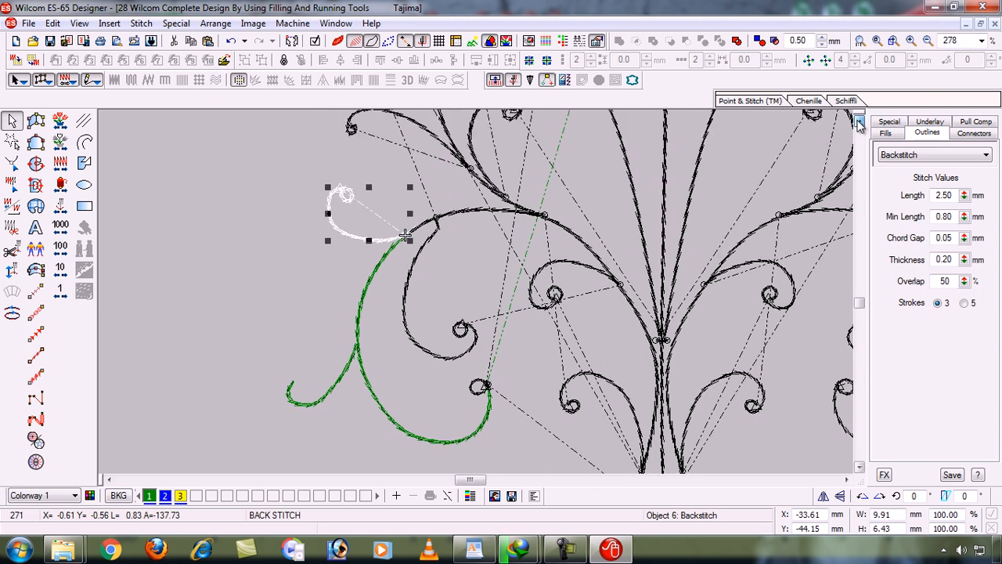
click(859, 122)
key(h)
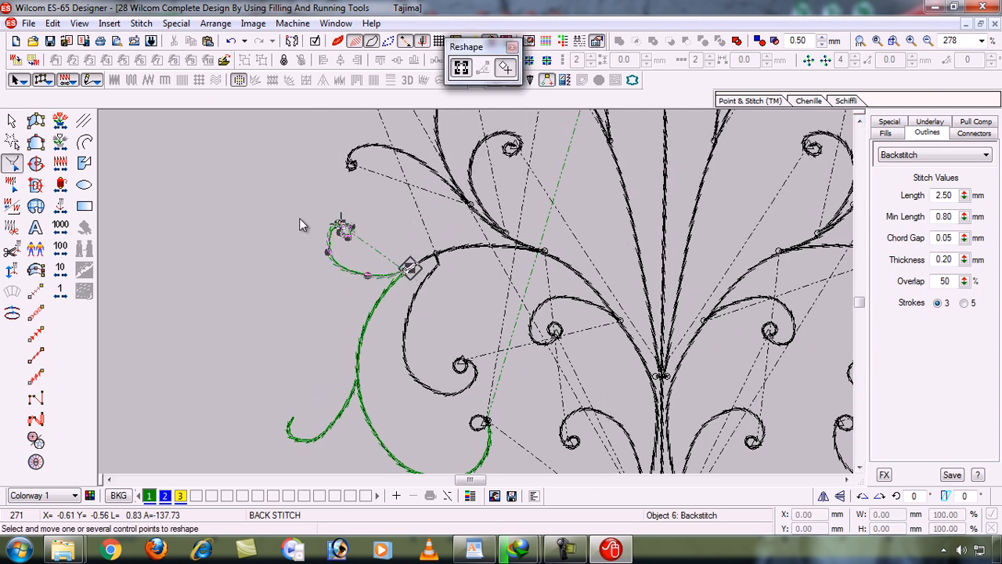
key(Escape)
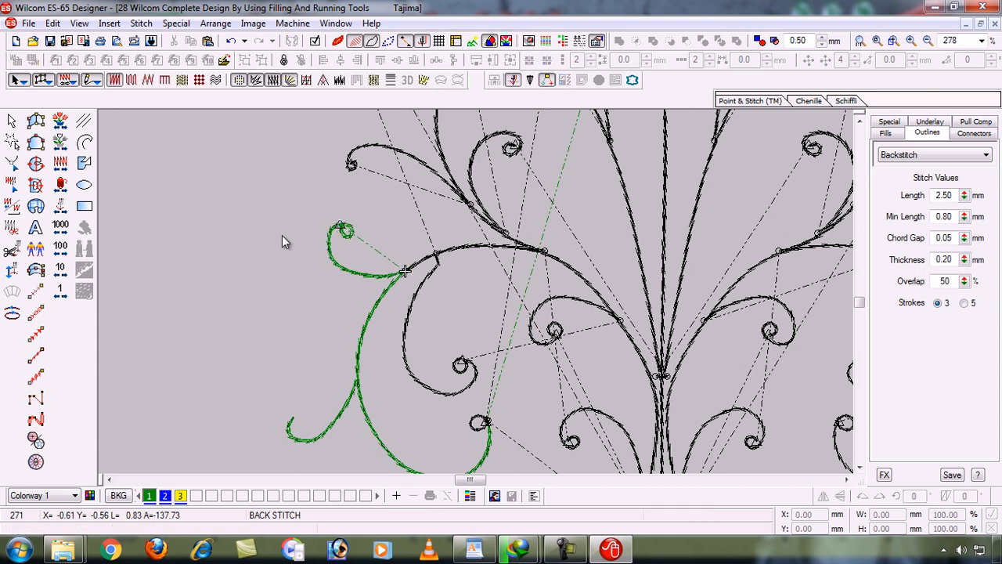
key(b)
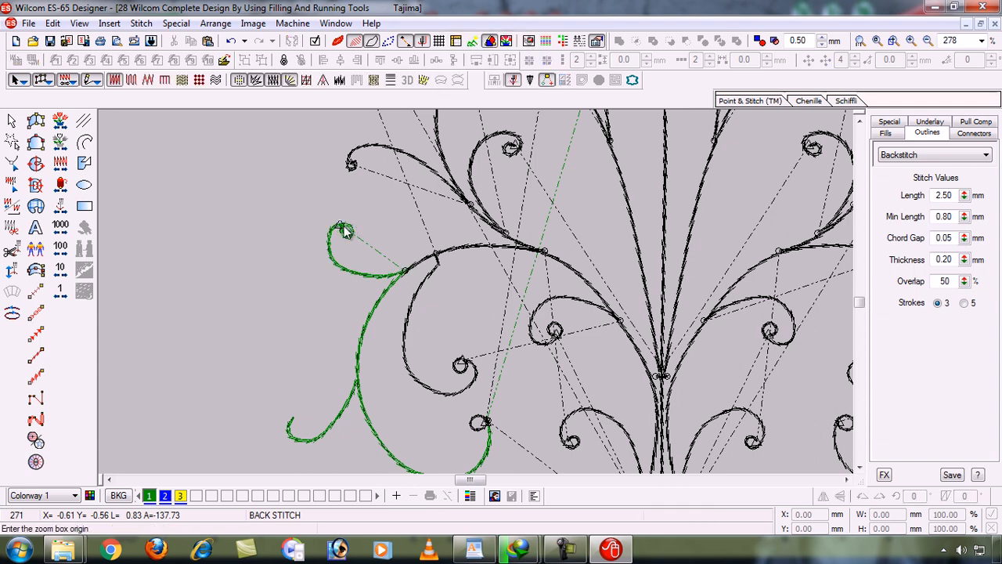
drag(322, 219, 381, 260)
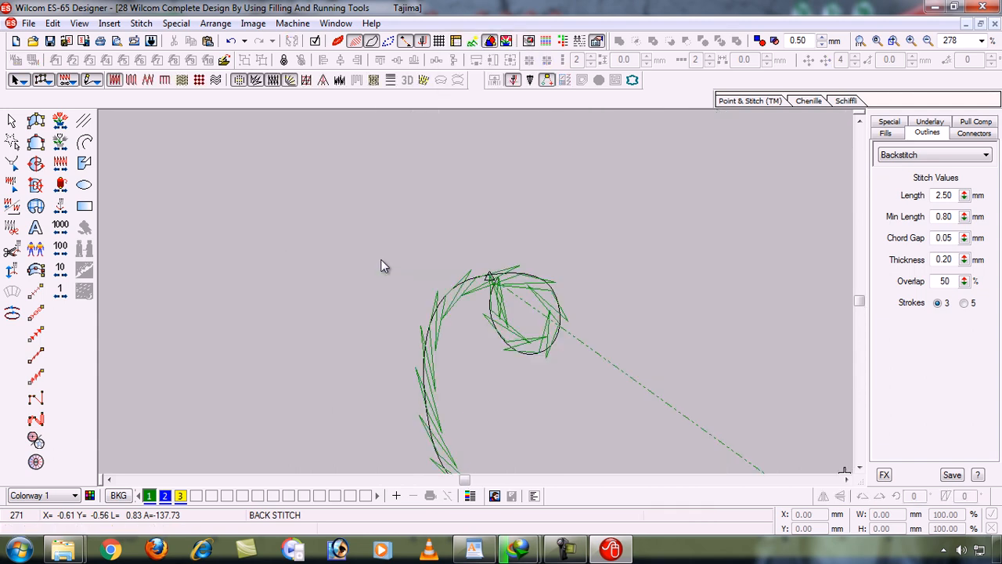
click(553, 342)
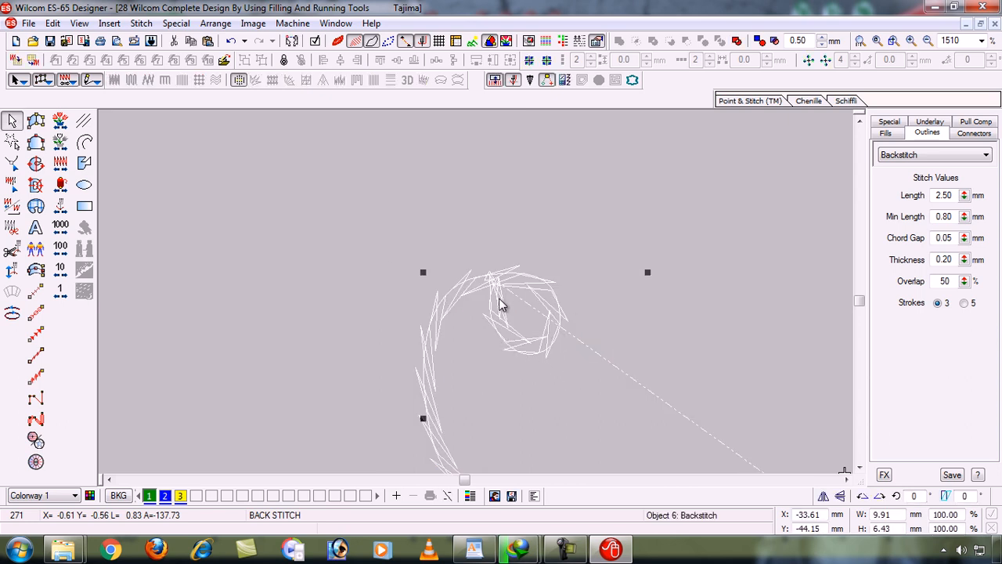
key(shift+z)
key(shift+z)
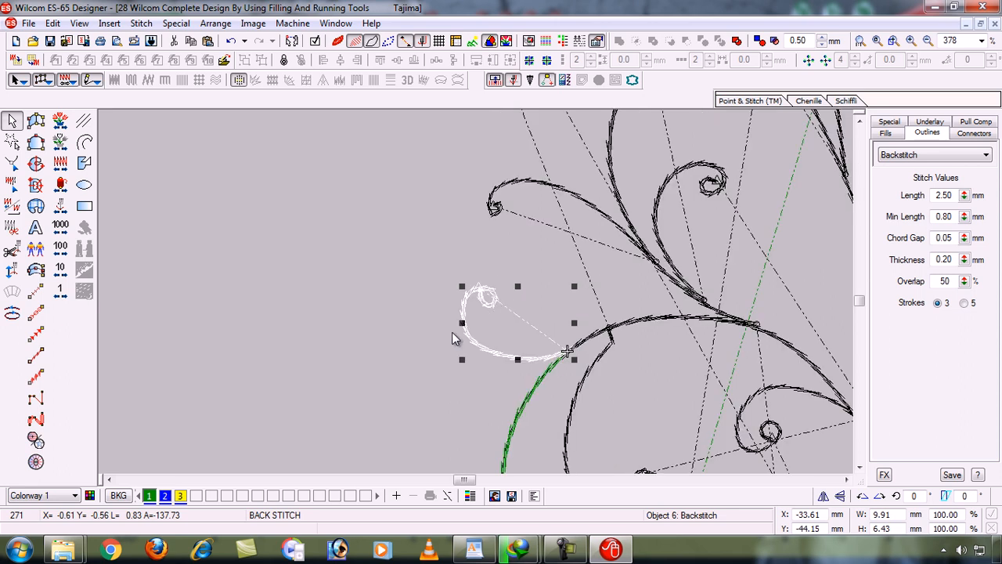
Backtrack the small upper-left curl so its stitching returns to the junction with the large curl
click(15, 291)
key(shift+z)
key(z)
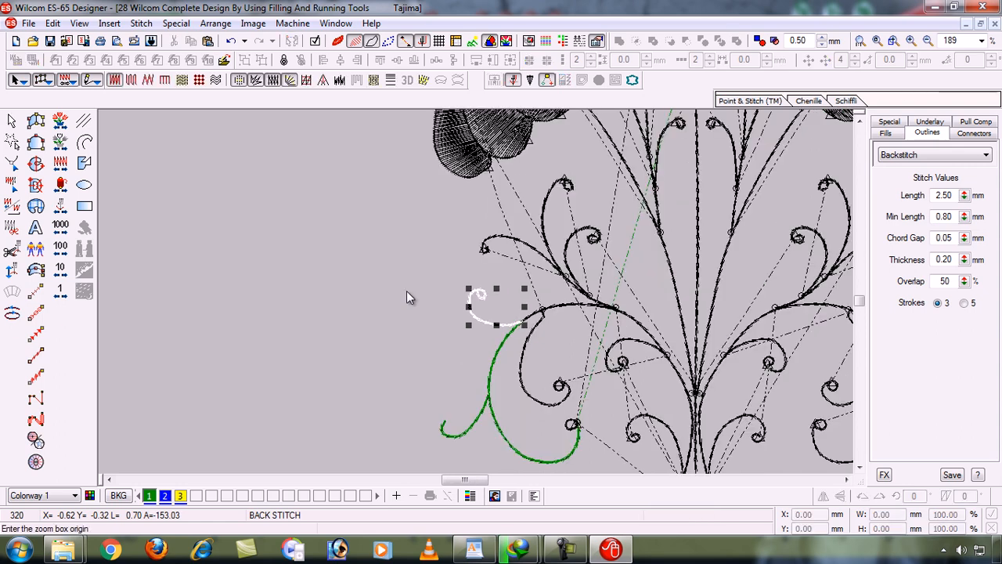
drag(411, 177, 574, 382)
click(239, 272)
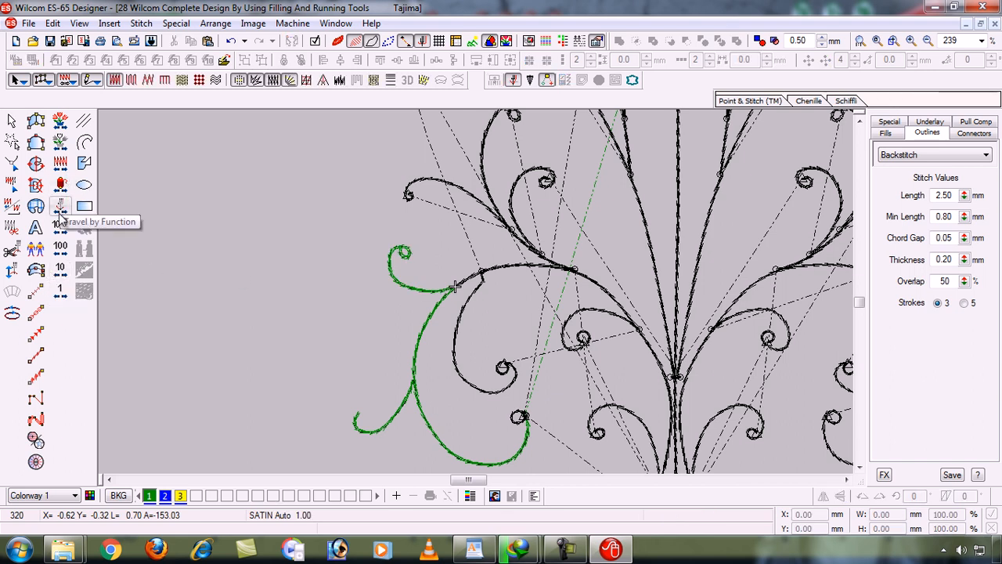
Travel stitch by stitch along the stem to the inner hanging curl's junction and insert that curl into the stitching sequence there
click(60, 291)
click(61, 292)
click(69, 295)
right_click(69, 296)
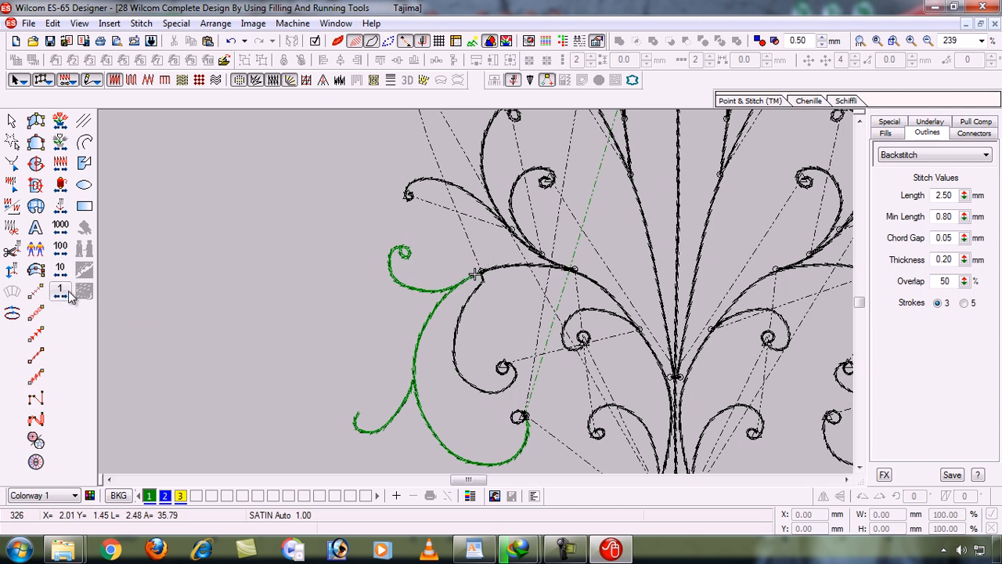
click(460, 316)
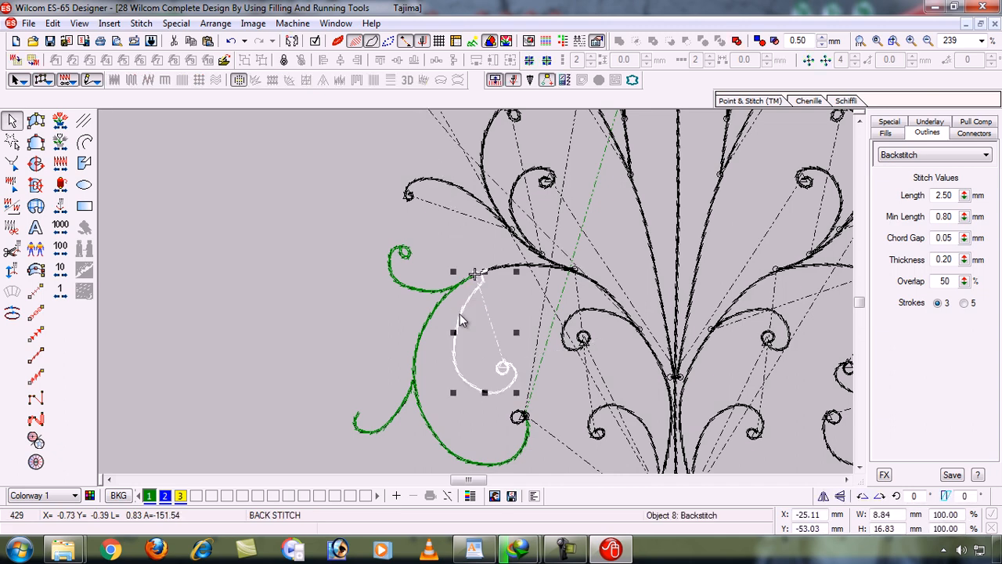
Check the inner hanging curl's start and end points and examine the stitches around its spiral tip
key(h)
key(b)
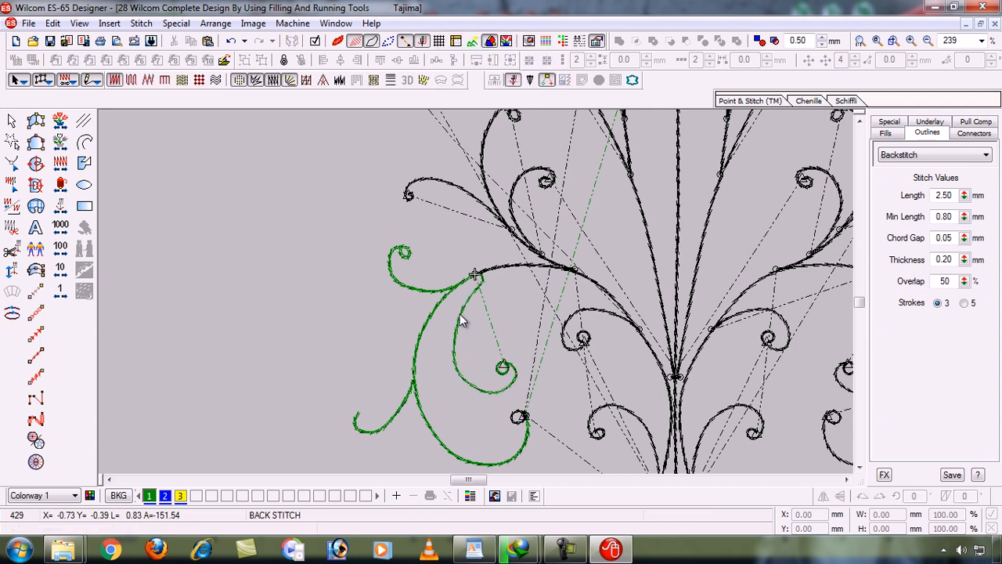
click(516, 384)
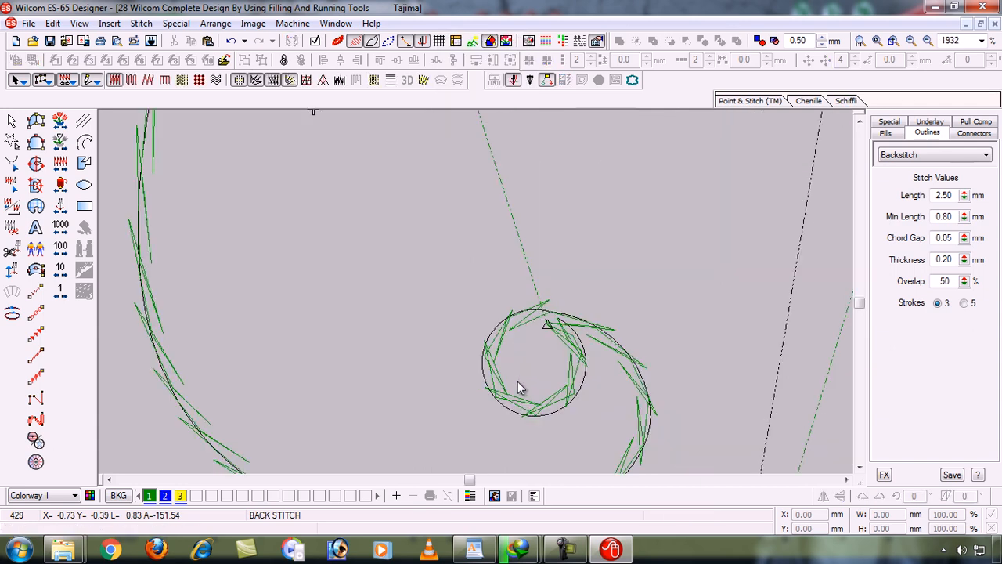
click(562, 401)
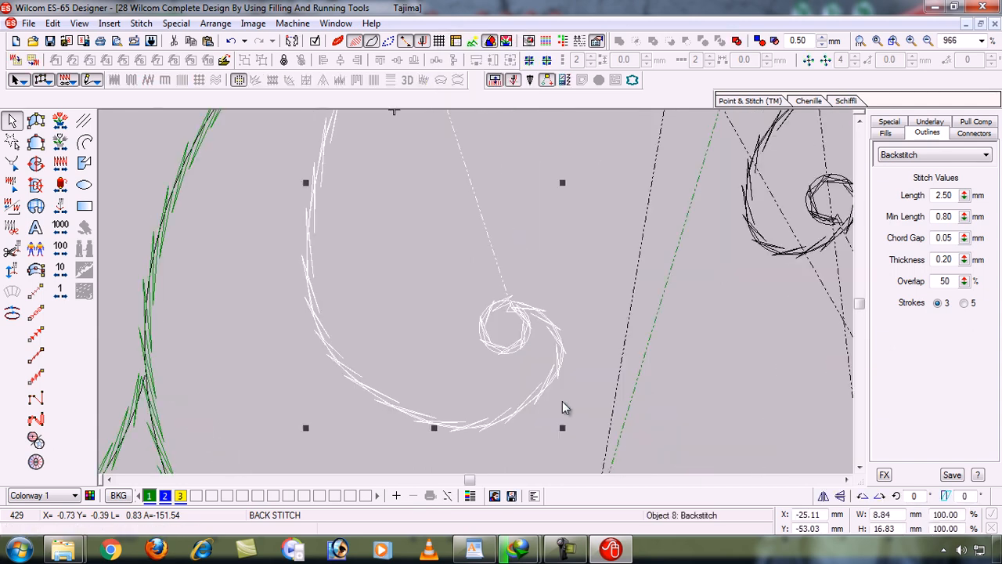
key(shift+z)
key(shift+z)
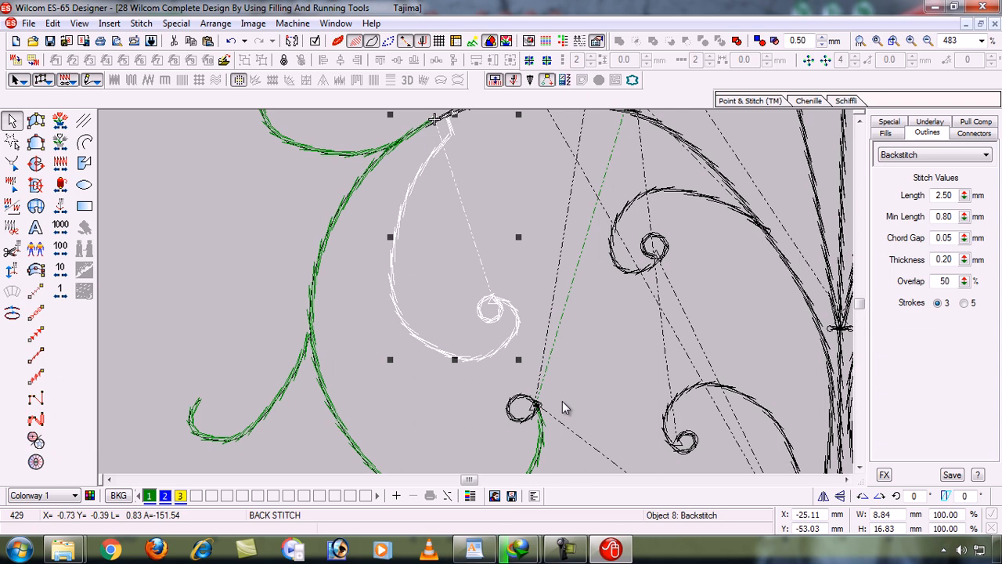
Backtrack the inner hanging curl so its stitching returns to the junction with the stem
click(12, 315)
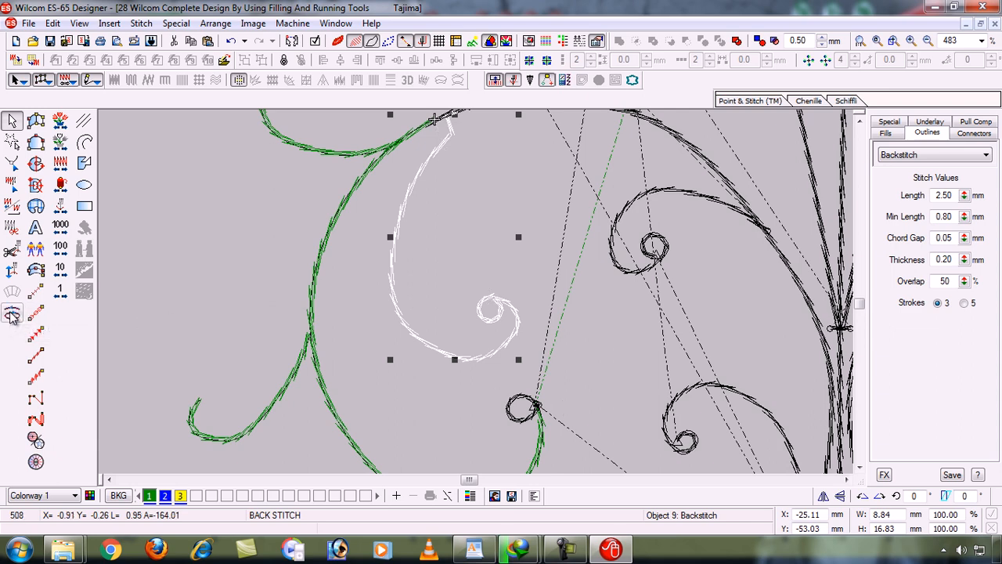
key(shift+z)
key(Escape)
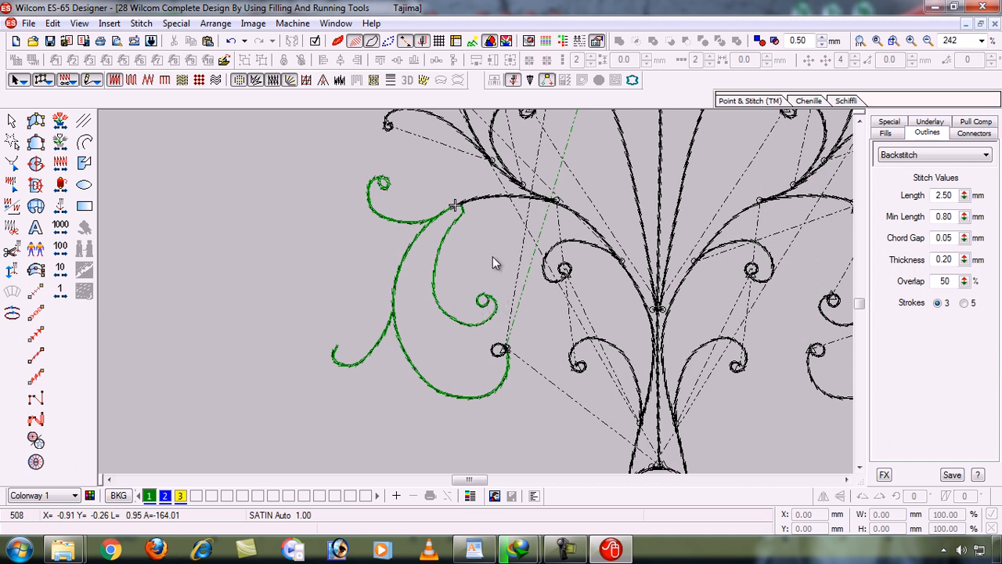
Travel stitch by stitch along the left stem to its junction with the upper-left branch group
scroll(205, 217, up, 1)
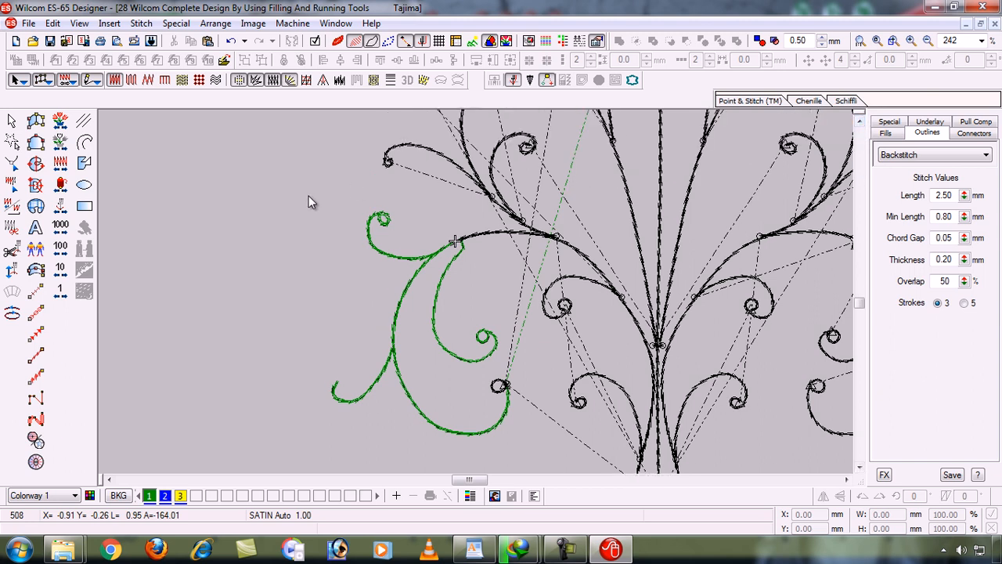
click(60, 290)
click(60, 290)
click(61, 290)
click(60, 290)
click(60, 290)
click(60, 290)
click(60, 290)
key(shift+z)
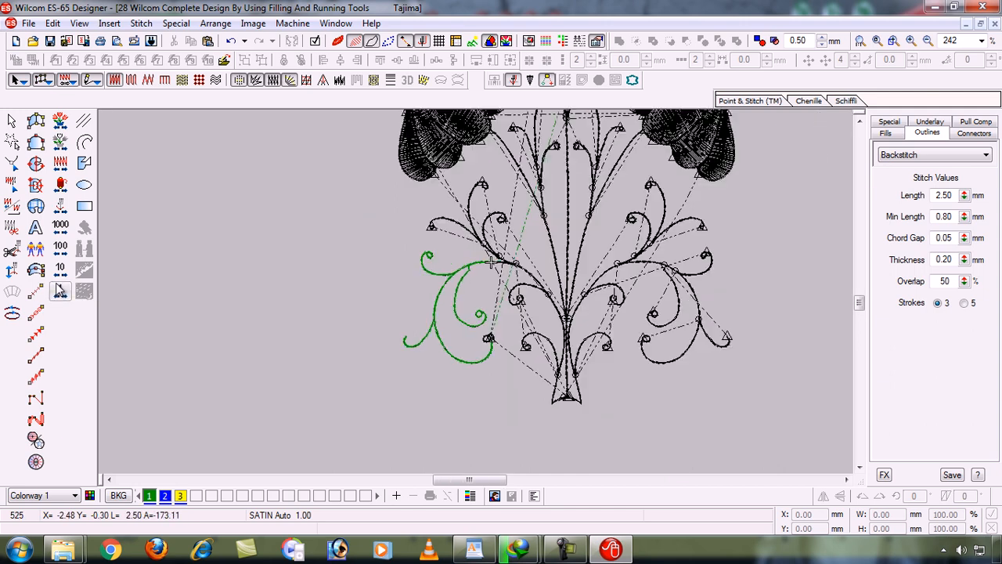
key(b)
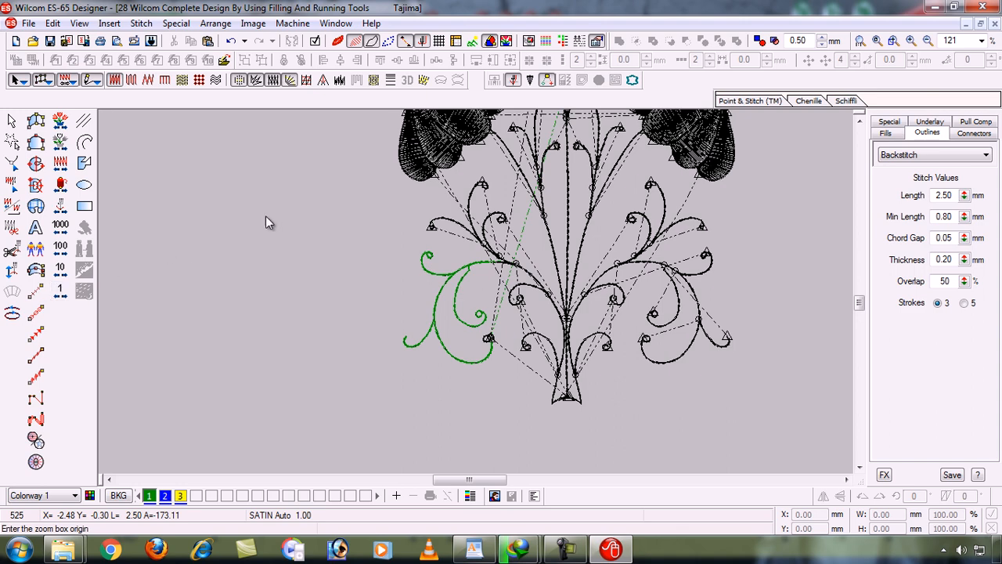
drag(353, 163, 552, 295)
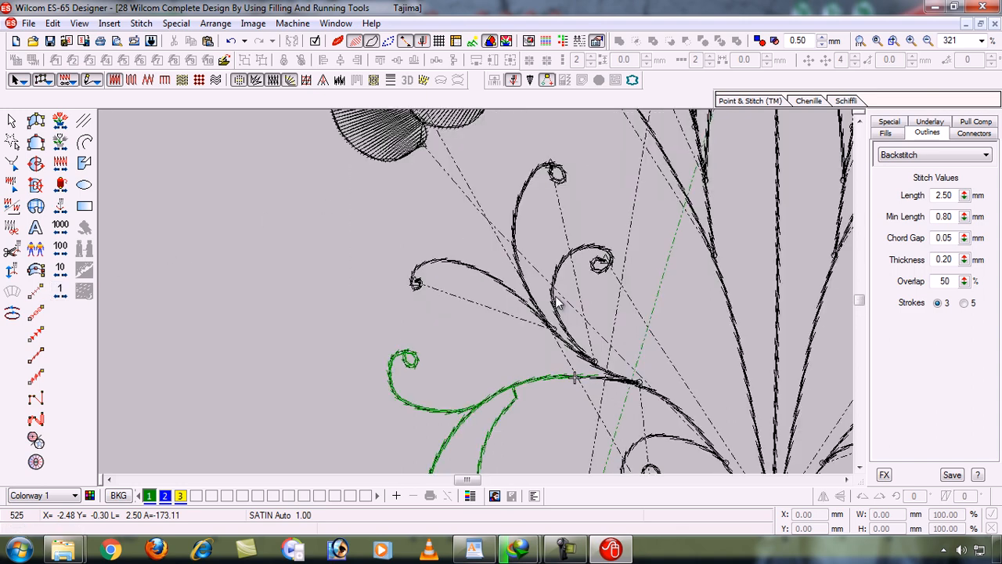
click(63, 291)
click(62, 292)
click(62, 291)
click(64, 292)
click(64, 292)
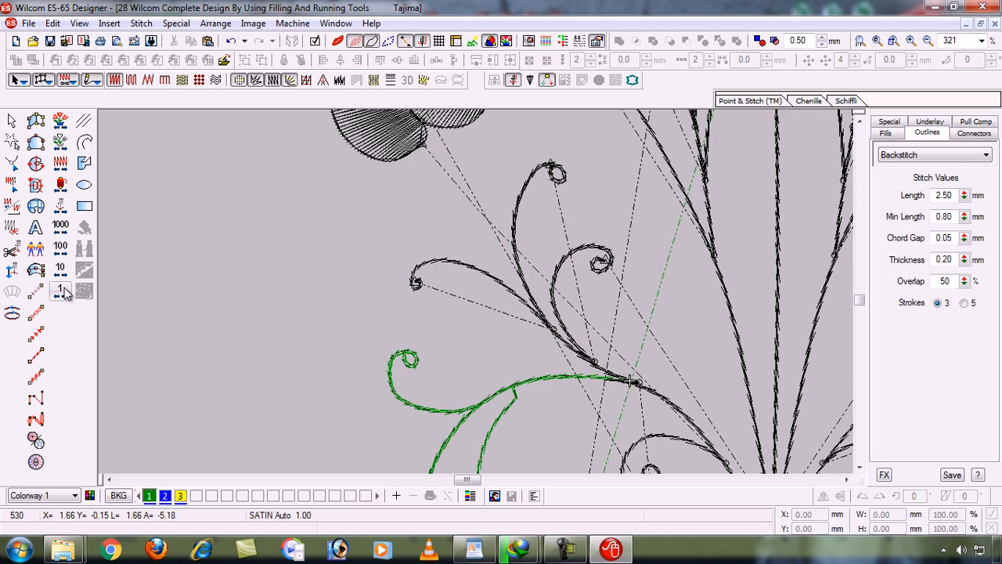
click(64, 293)
click(65, 292)
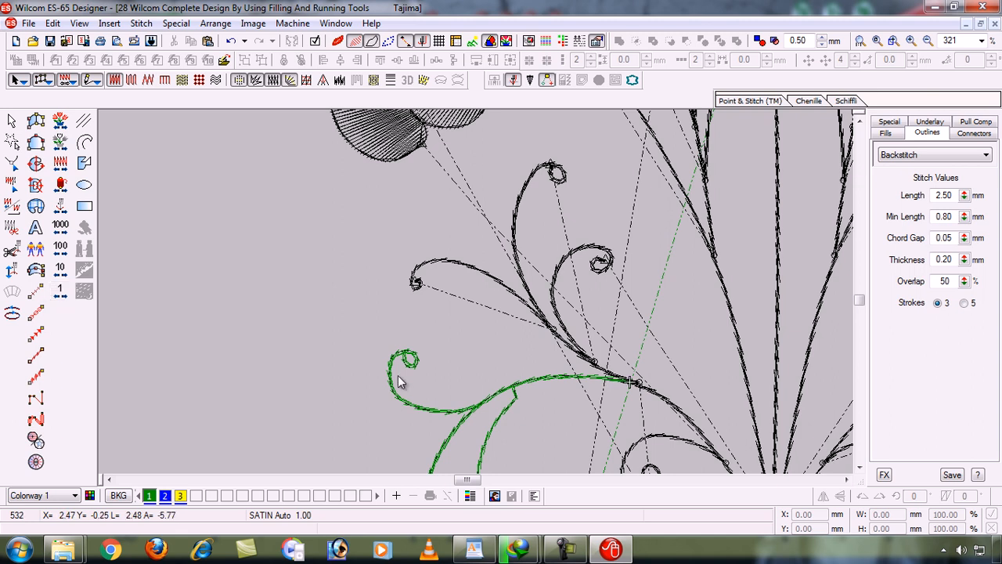
Insert the long outermost branch of the upper-left group into the stitching sequence at its junction with the left stem
click(526, 287)
click(500, 281)
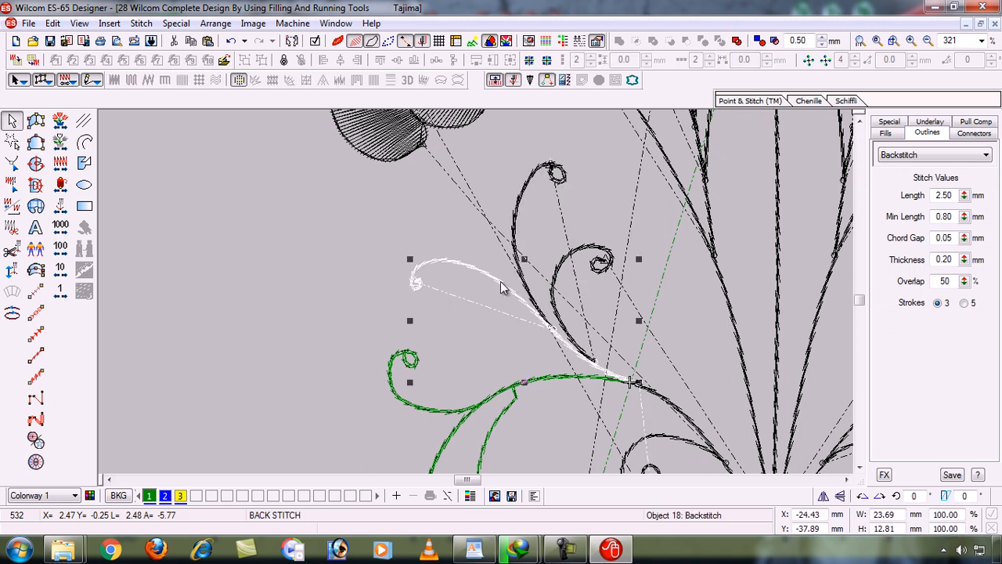
click(556, 284)
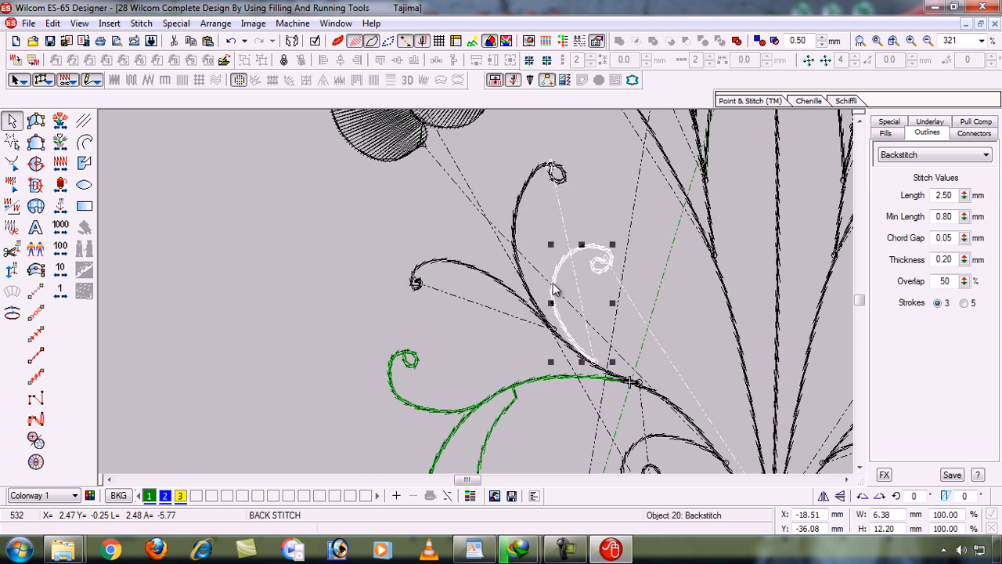
click(519, 306)
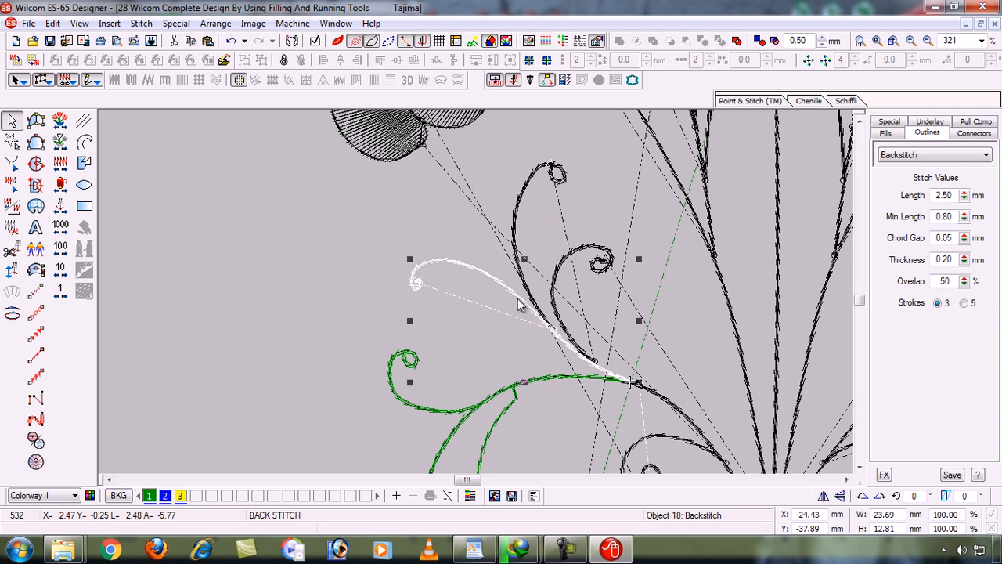
click(519, 306)
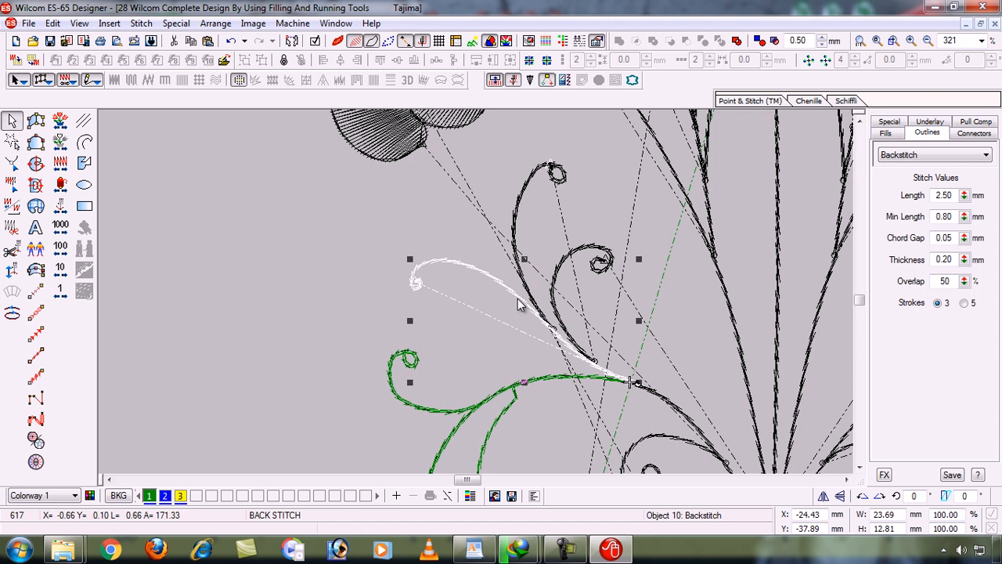
Check the long outer branch's start and end points, and backtrack it so its stitching returns to the stem junction
key(h)
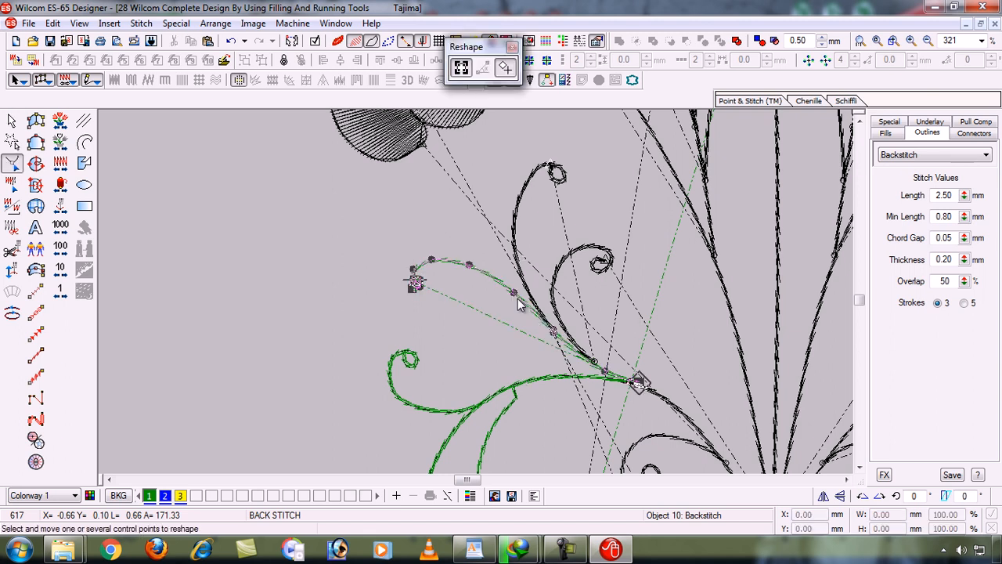
key(Escape)
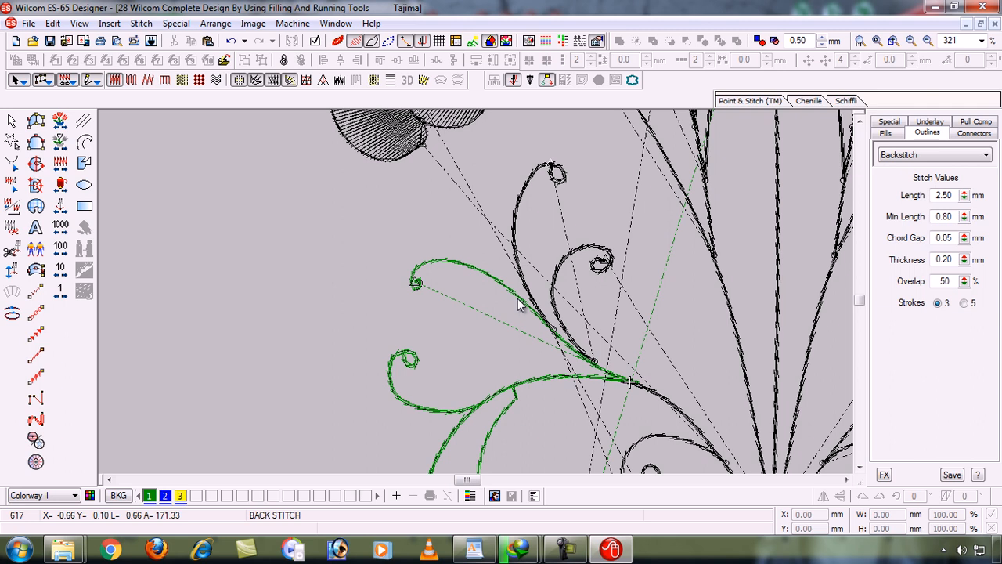
click(519, 306)
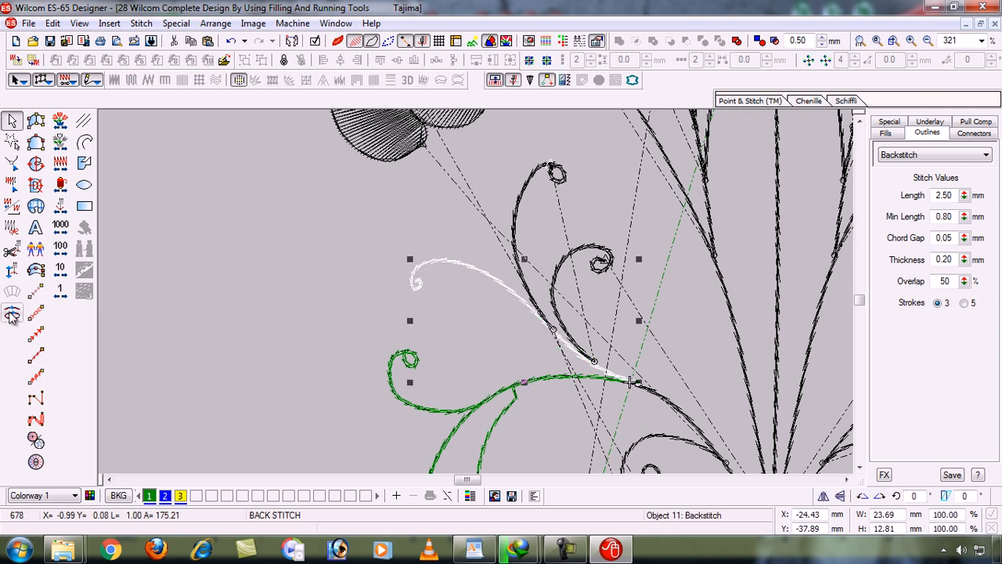
click(179, 297)
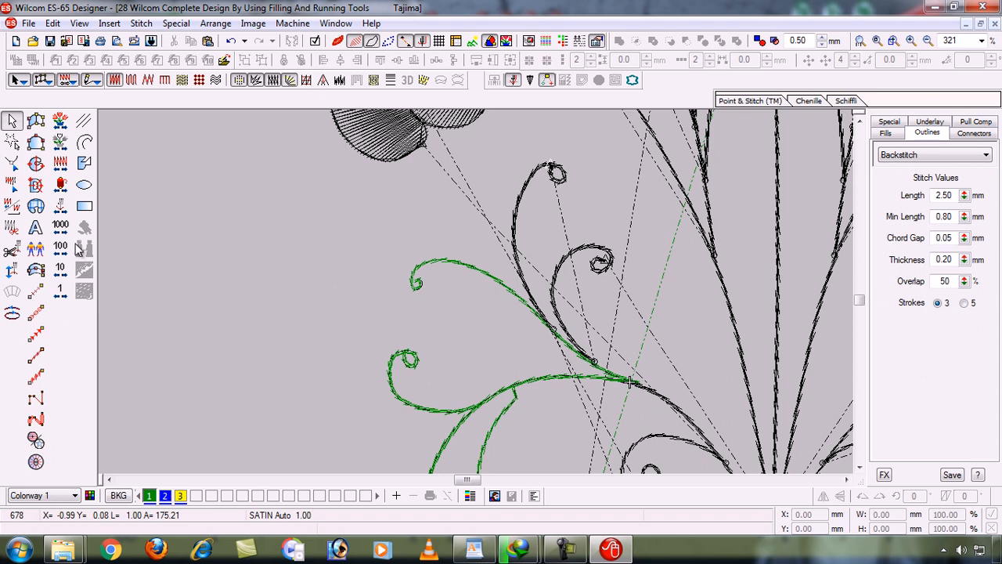
Travel stitch by stitch along the long outermost branch of the upper-left group to its junction with the tall upper curl
click(62, 291)
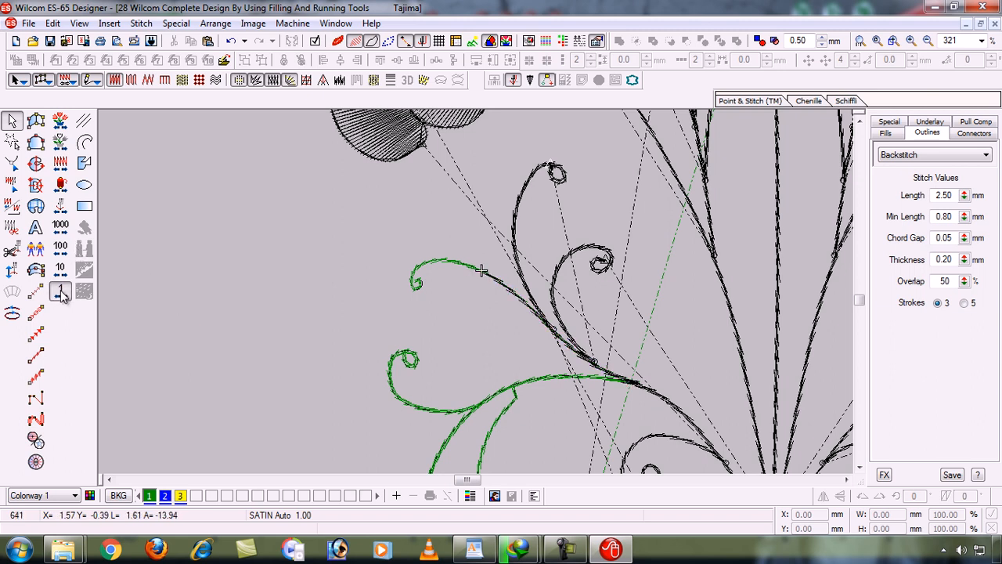
right_click(61, 295)
right_click(61, 295)
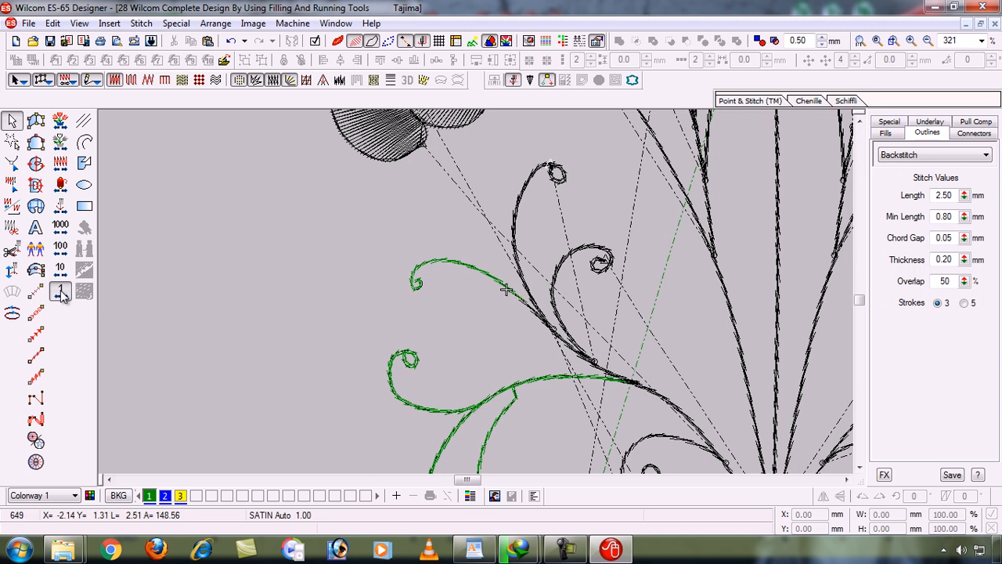
right_click(61, 292)
right_click(61, 292)
right_click(61, 296)
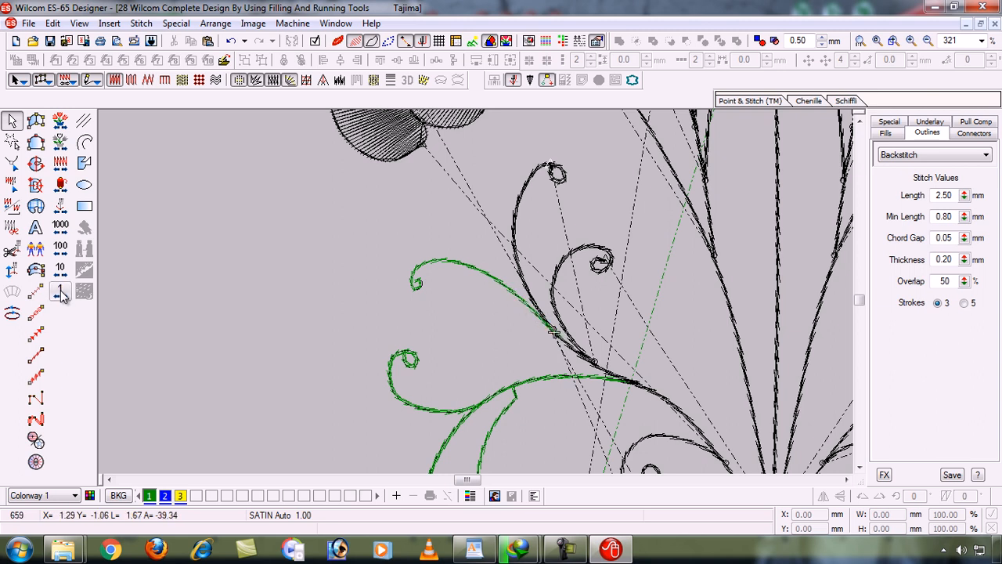
Insert the tall upper curl into the stitching sequence at its junction with the outer branch, and backtrack it to return there
click(521, 207)
click(520, 208)
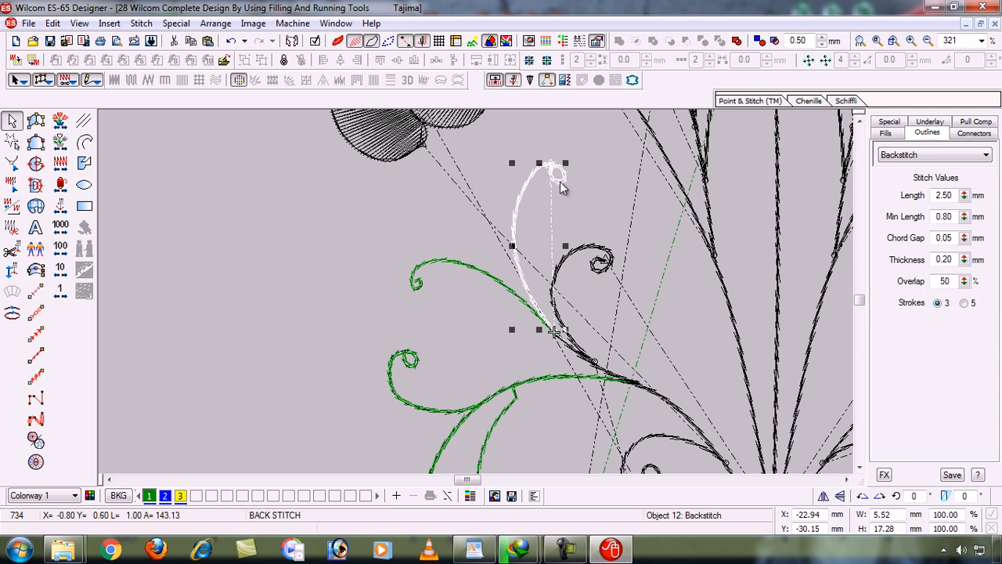
key(h)
key(Escape)
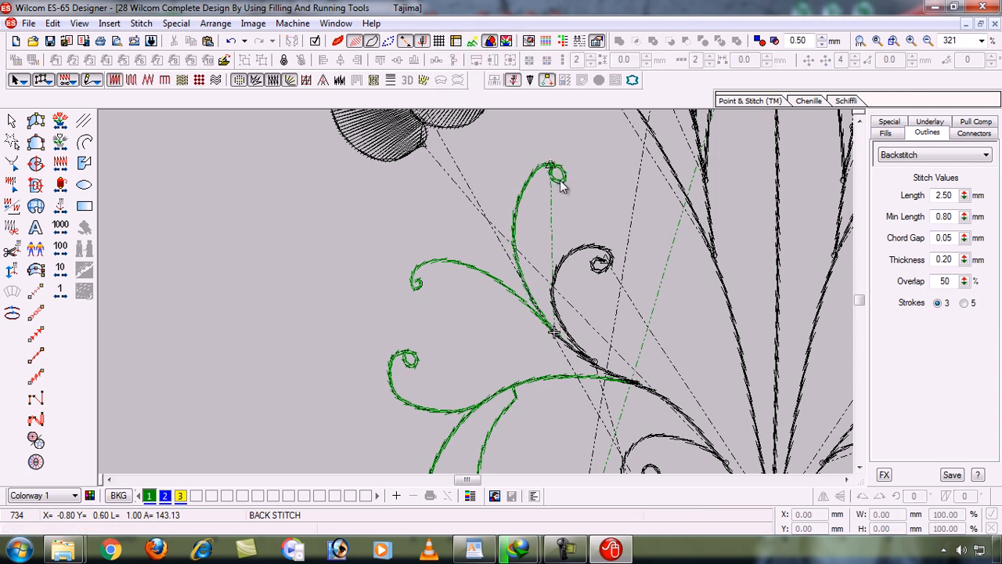
click(12, 314)
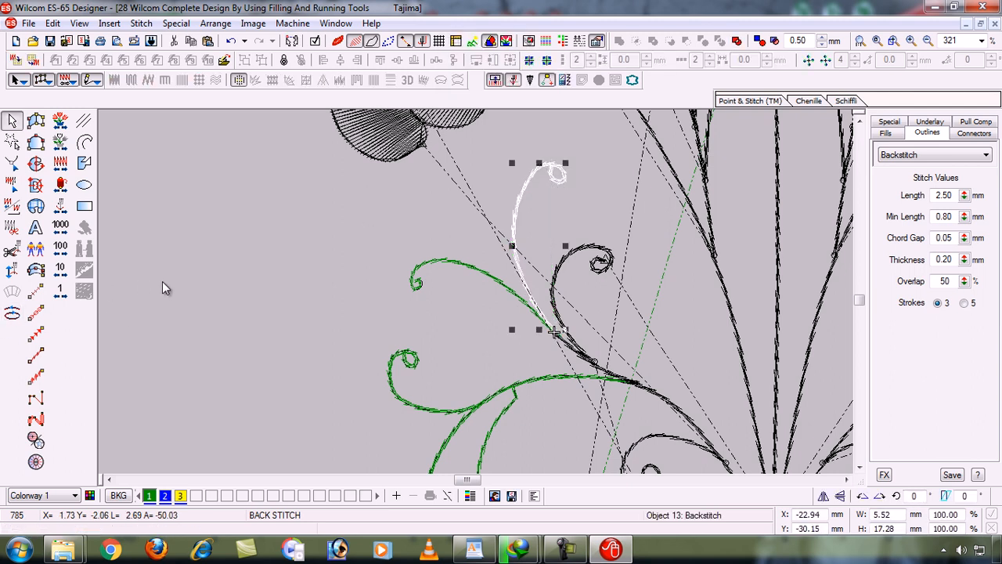
Travel stitch by stitch along the branch to its junction with the small inner curl of the upper-left group
click(62, 292)
click(62, 291)
click(62, 291)
click(62, 292)
click(63, 291)
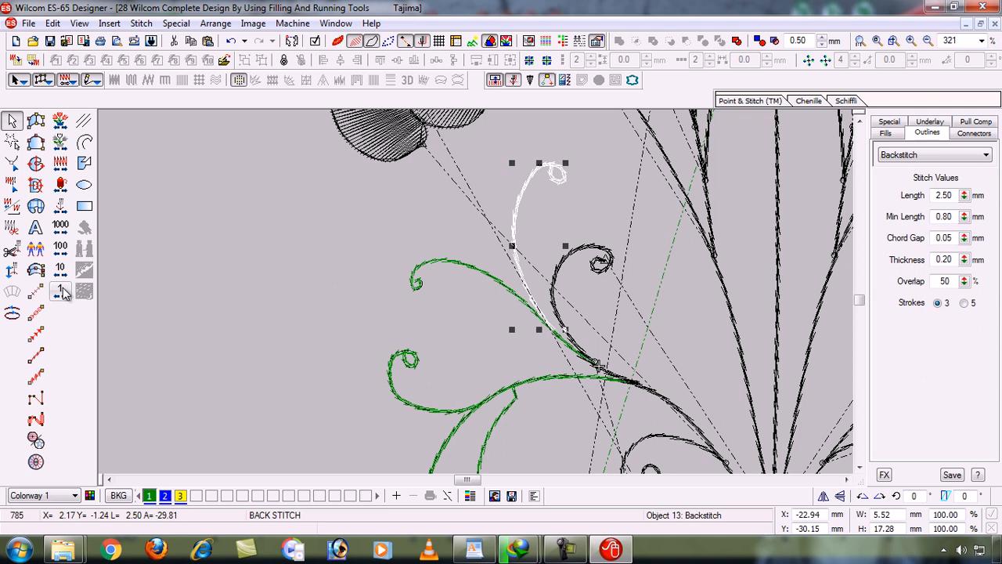
Insert the small inner curl of the upper-left group into the stitching sequence at its junction, and backtrack it to return there
click(558, 270)
click(558, 270)
click(558, 270)
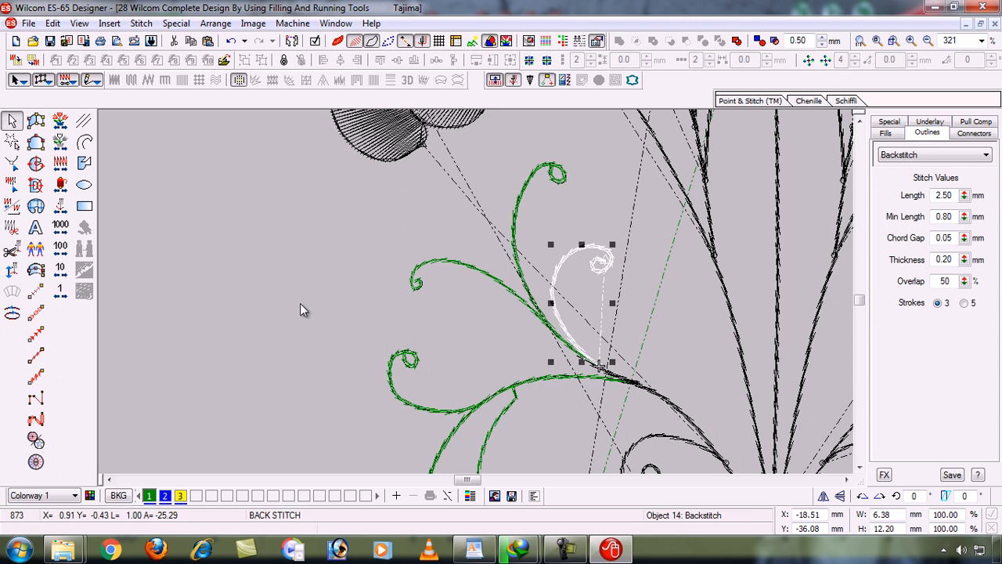
click(12, 314)
key(shift+z)
click(261, 297)
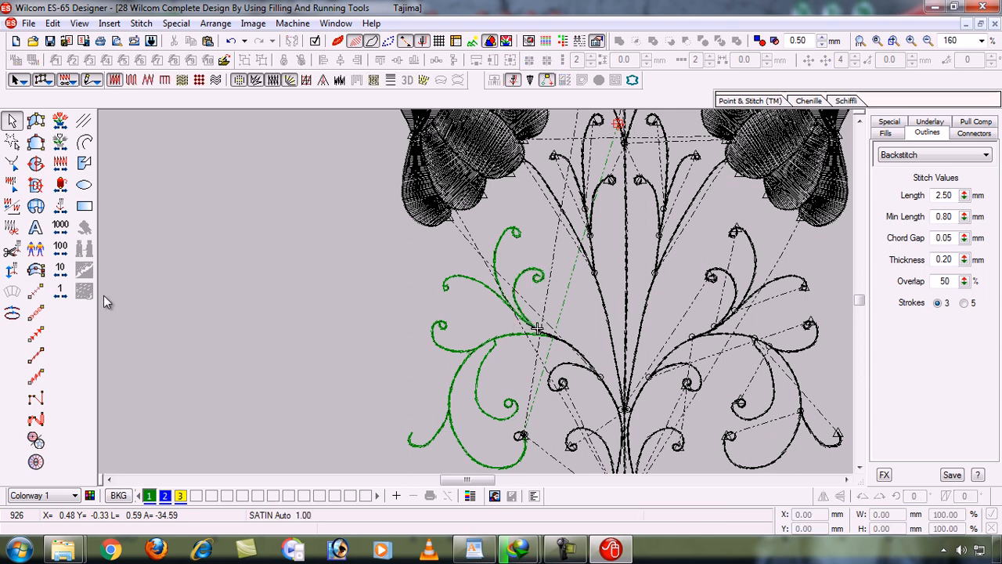
Travel stitch by stitch down the left main stem to its junction with the curl below the upper-left branch group
click(60, 293)
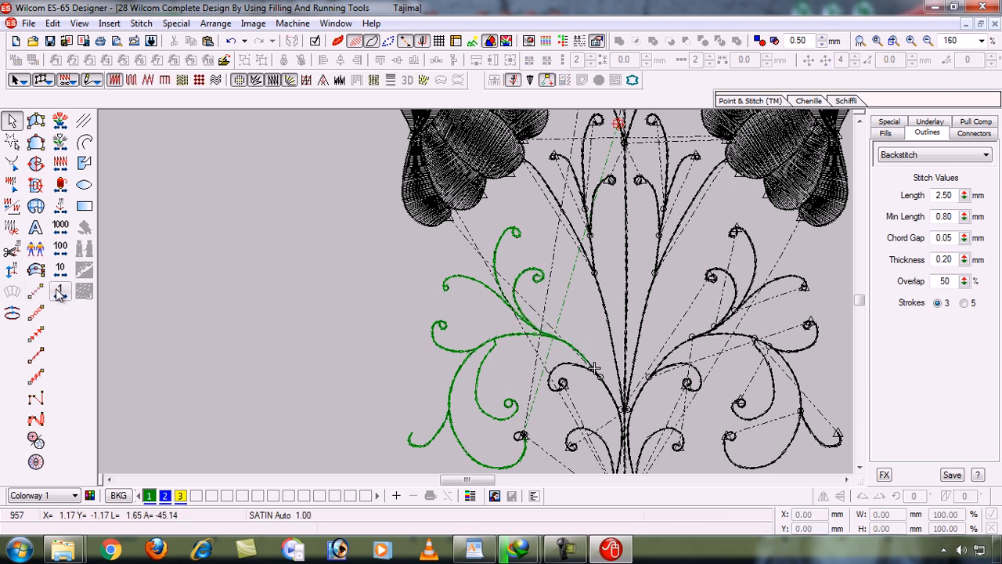
key(b)
drag(512, 354, 634, 437)
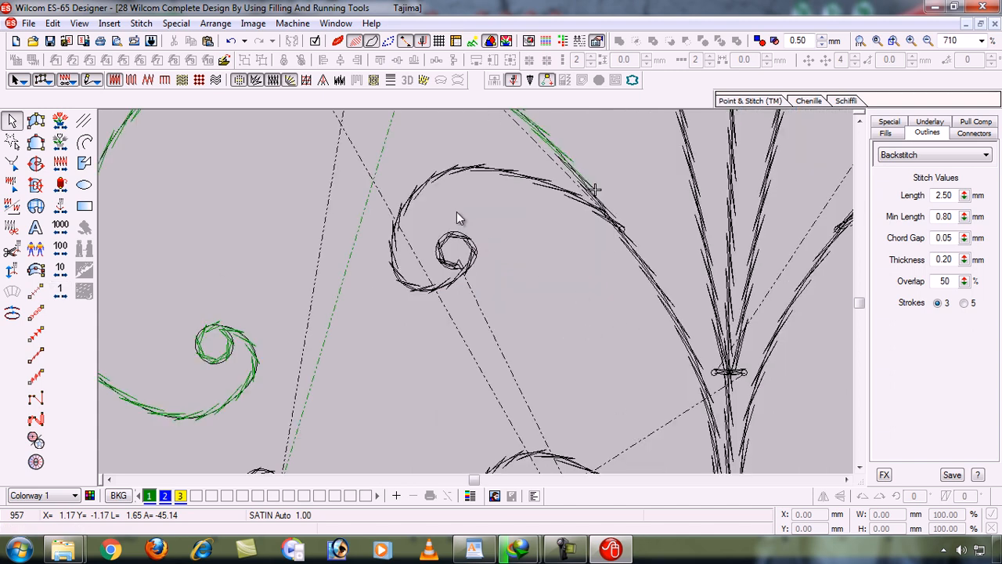
click(62, 292)
click(62, 292)
click(62, 292)
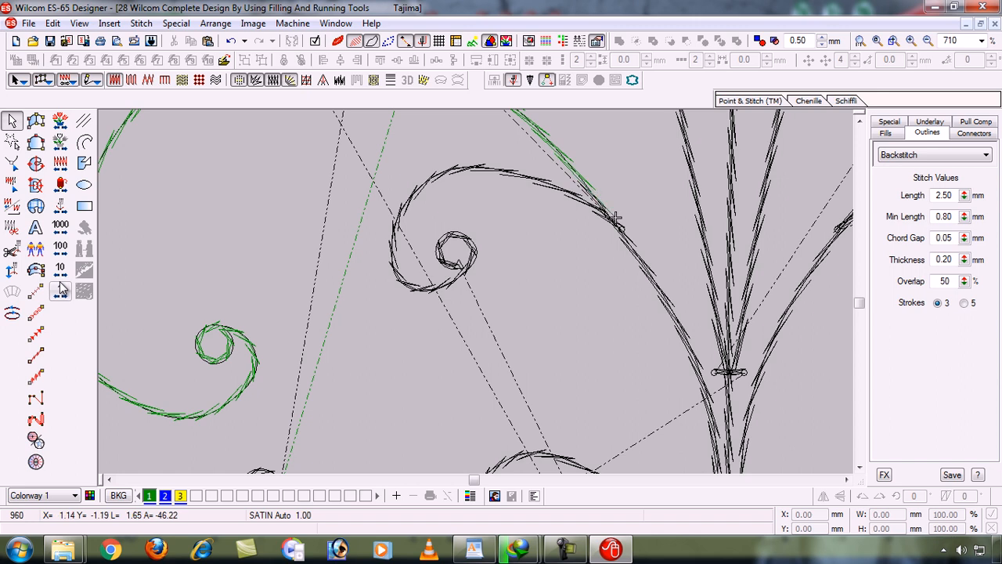
Insert the curl below the upper-left branch group into the sequence at its stem junction, and backtrack it to return there
click(493, 177)
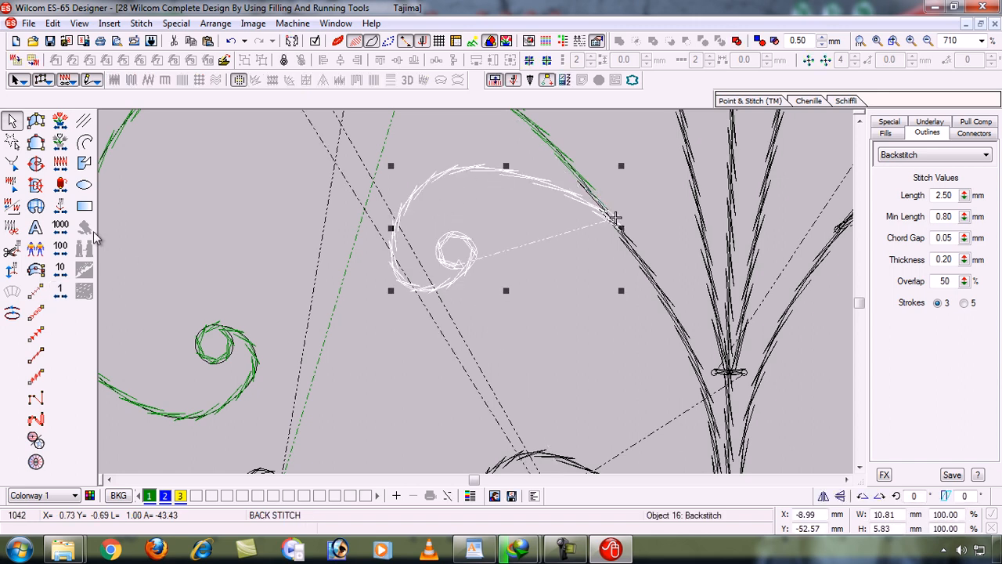
click(12, 313)
key(Escape)
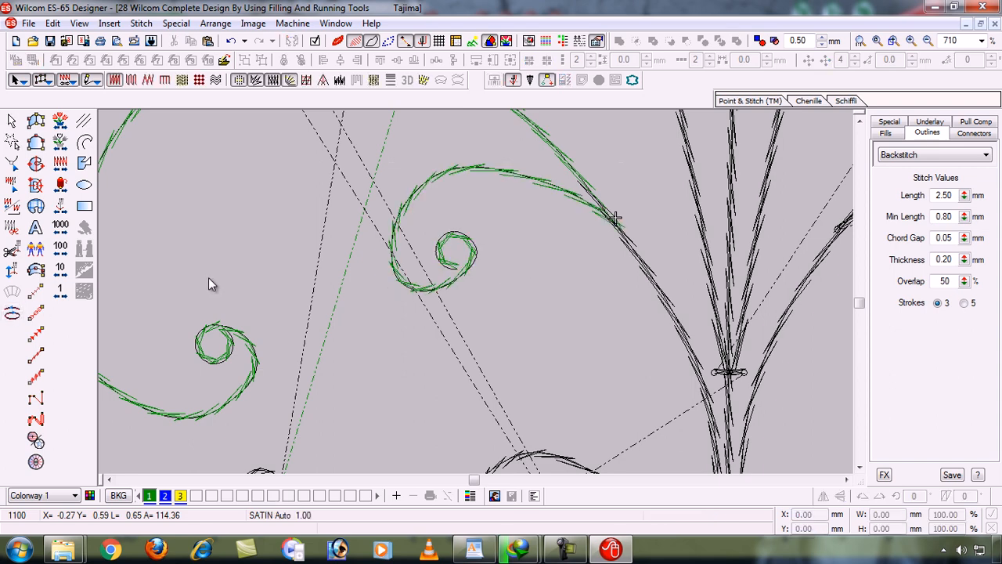
Travel stitch by stitch down the left main stem to its junction with the lowest curl near the base
key(shift+z)
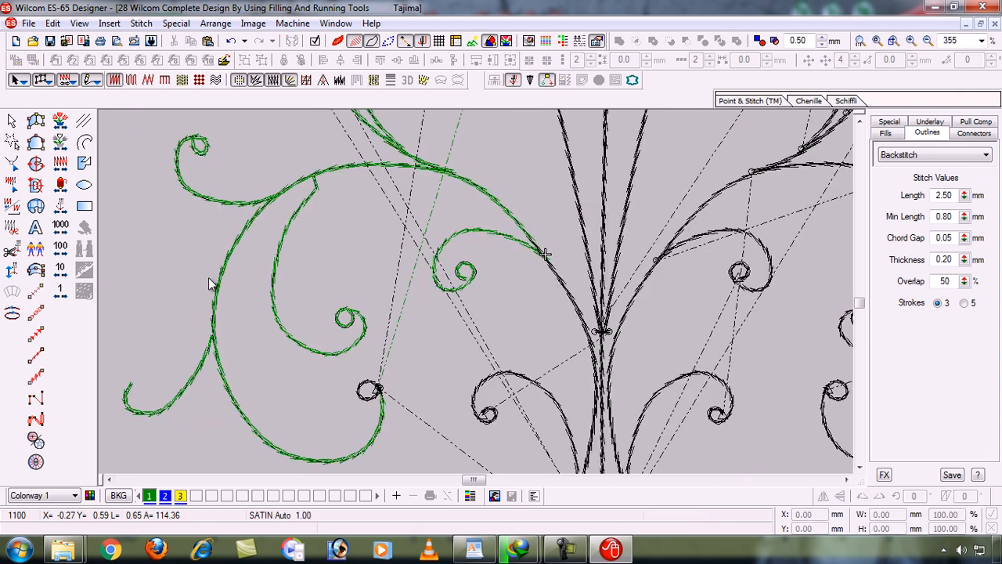
key(shift+z)
key(b)
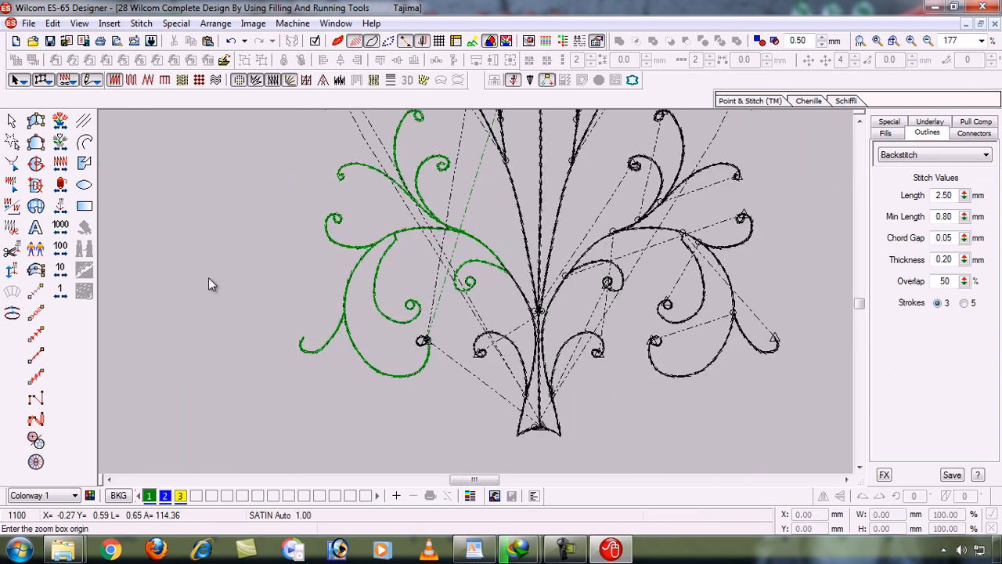
drag(445, 257, 561, 406)
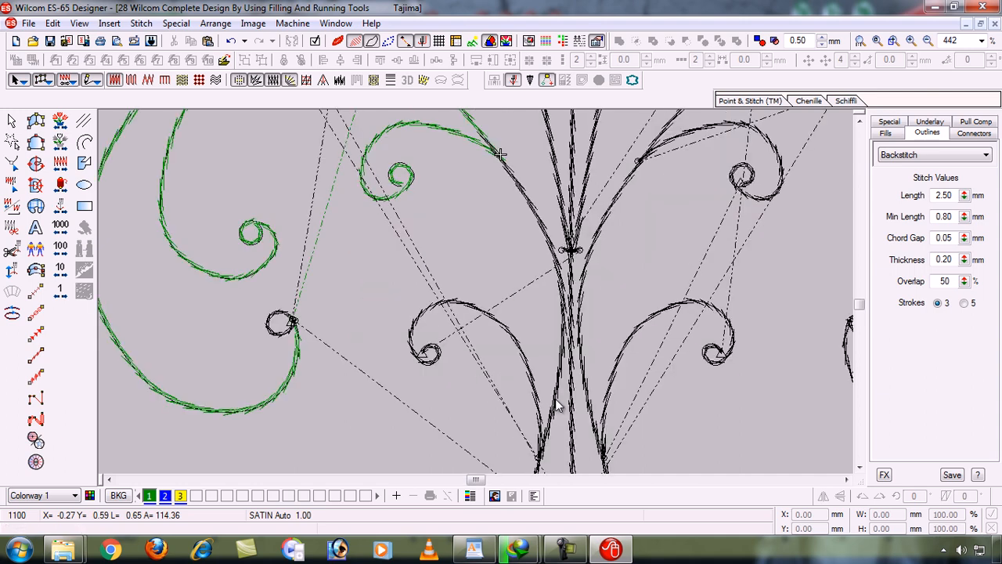
click(61, 291)
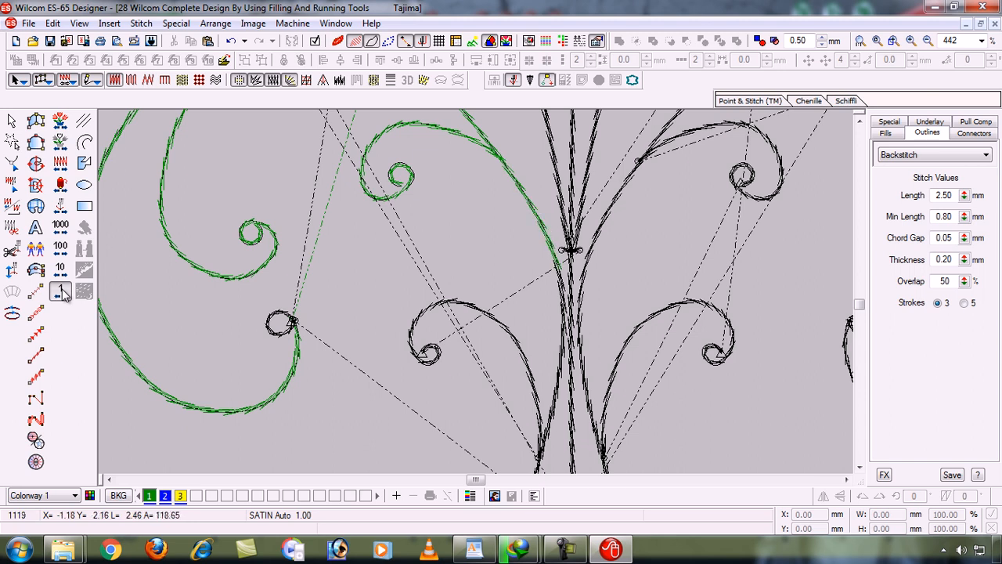
click(64, 295)
click(64, 294)
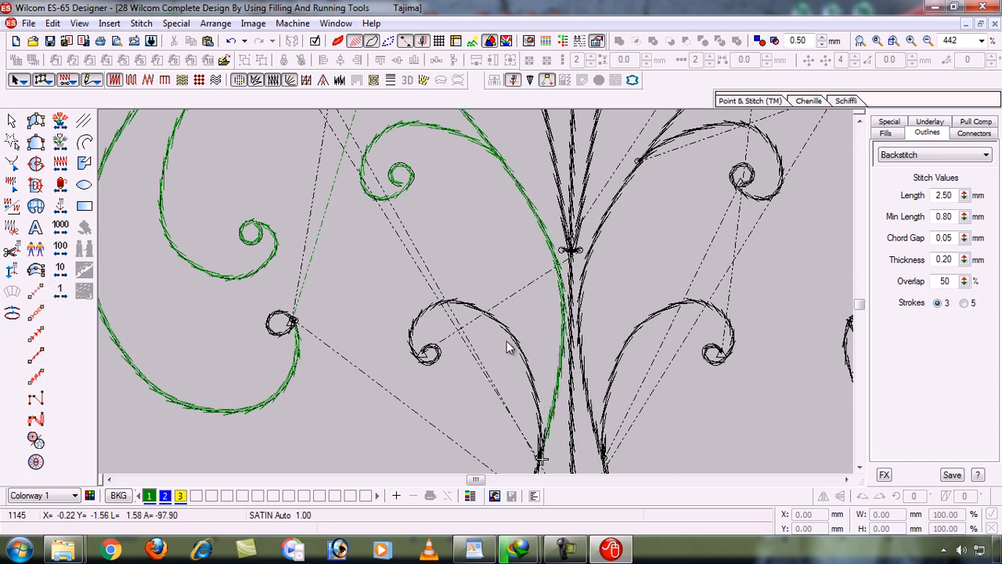
Insert the lowest left curl into the stitching sequence at its stem junction, and backtrack it to return there
click(523, 359)
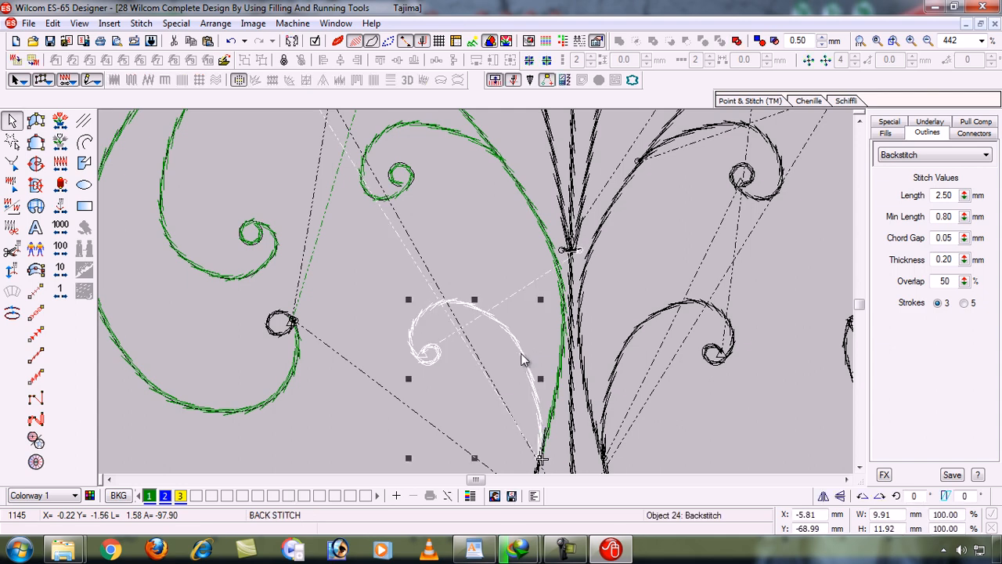
click(523, 359)
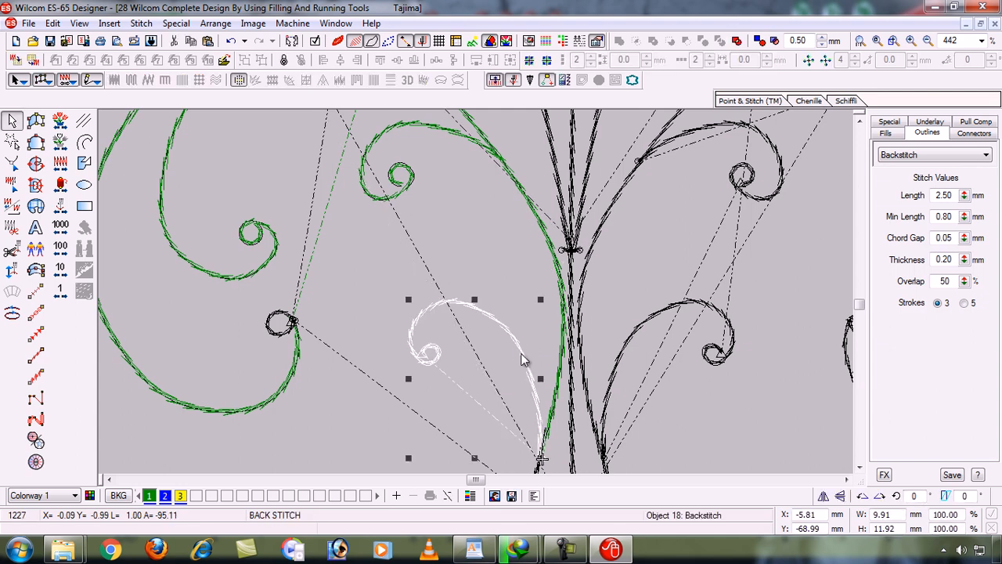
click(14, 318)
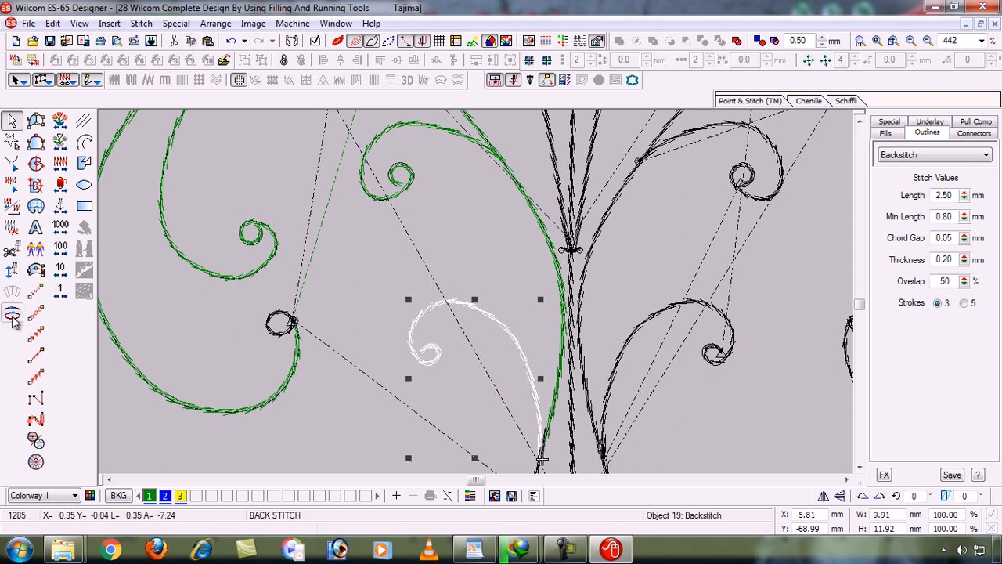
Travel stitch by stitch down the left main stem to its end at the centre of the design's base
key(shift+z)
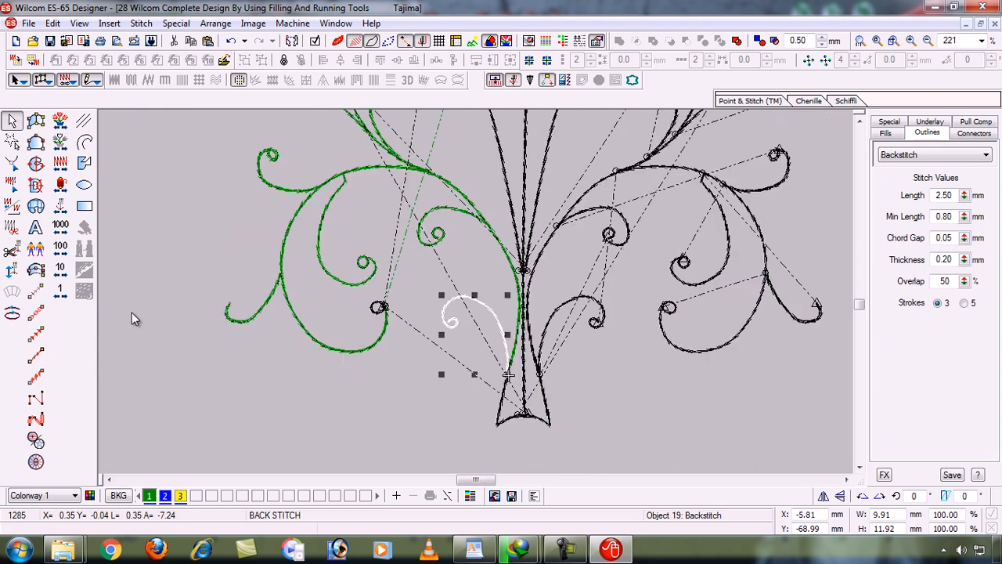
click(65, 290)
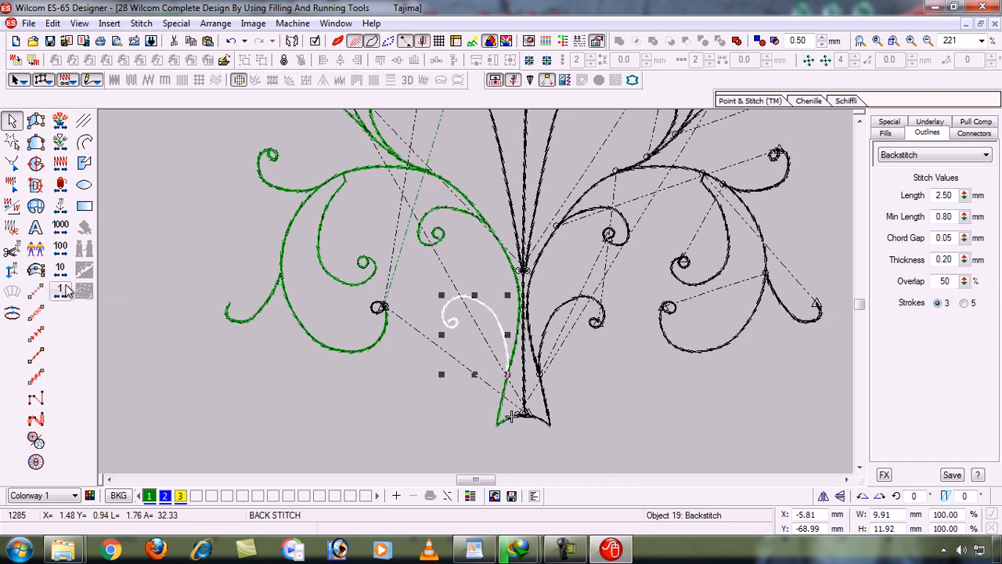
click(62, 213)
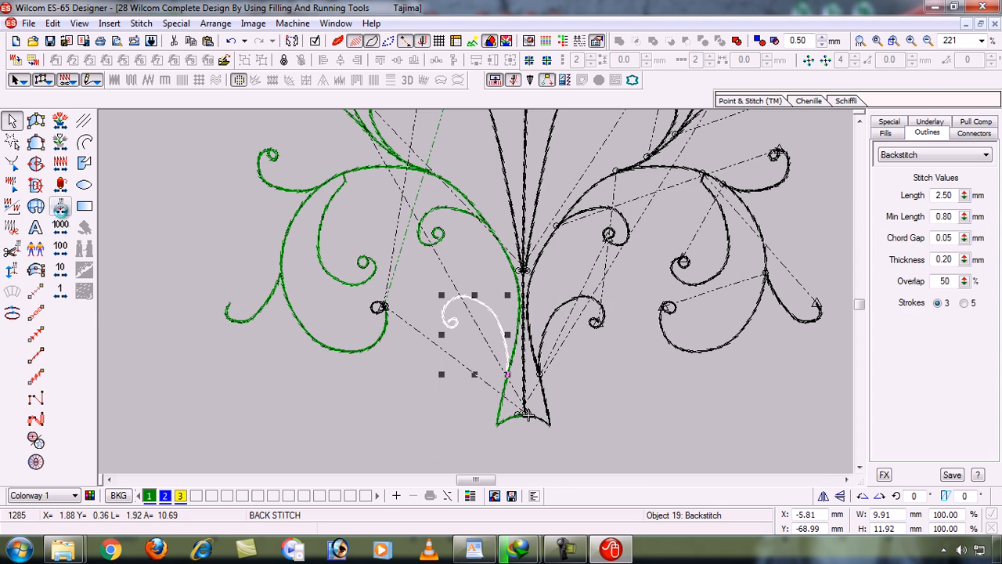
key(Escape)
key(0)
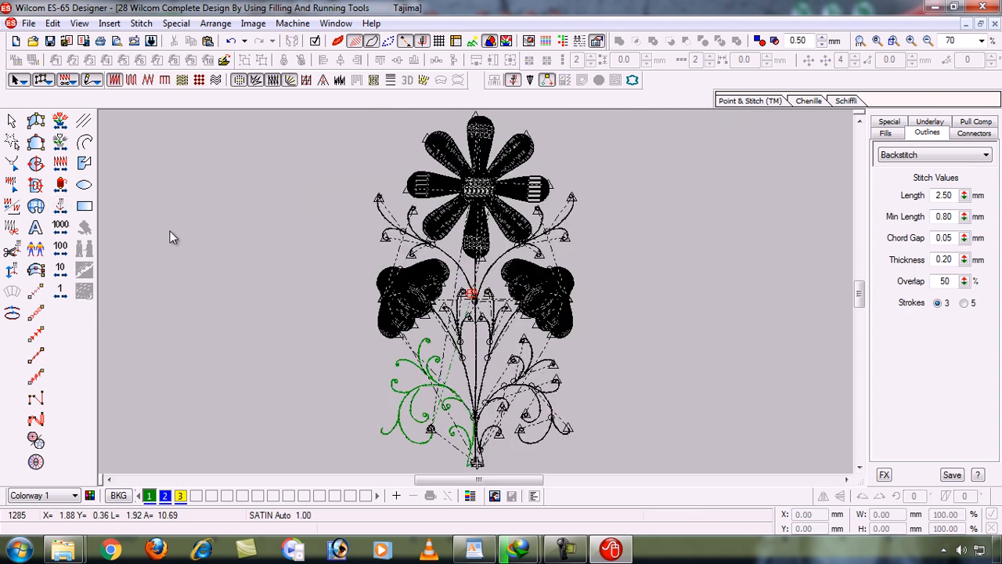
key(b)
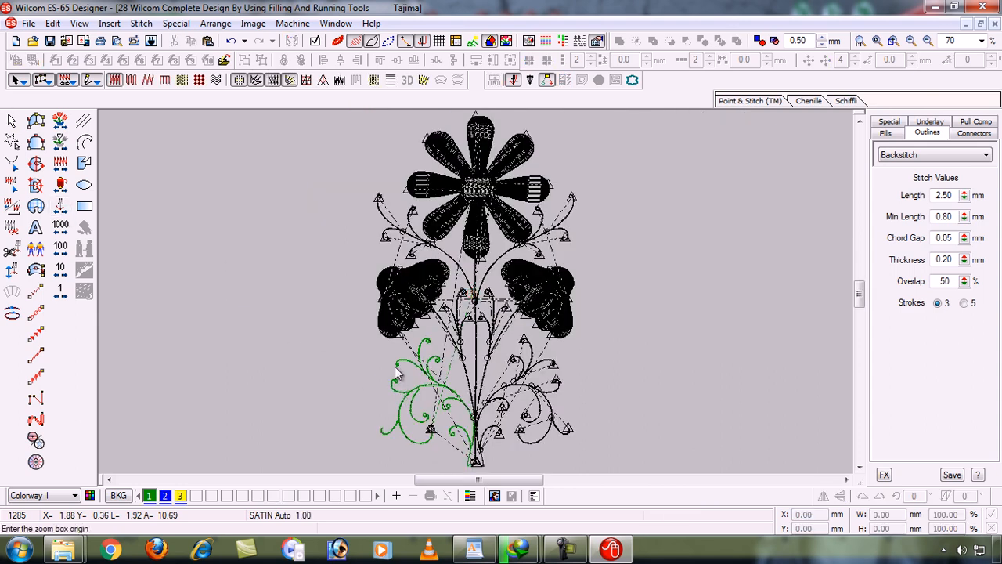
click(485, 376)
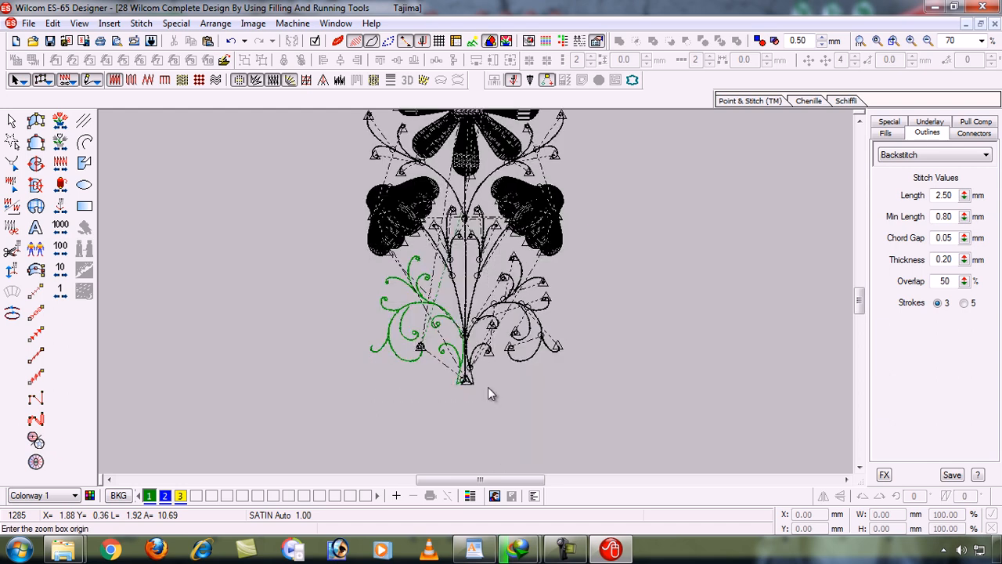
click(488, 390)
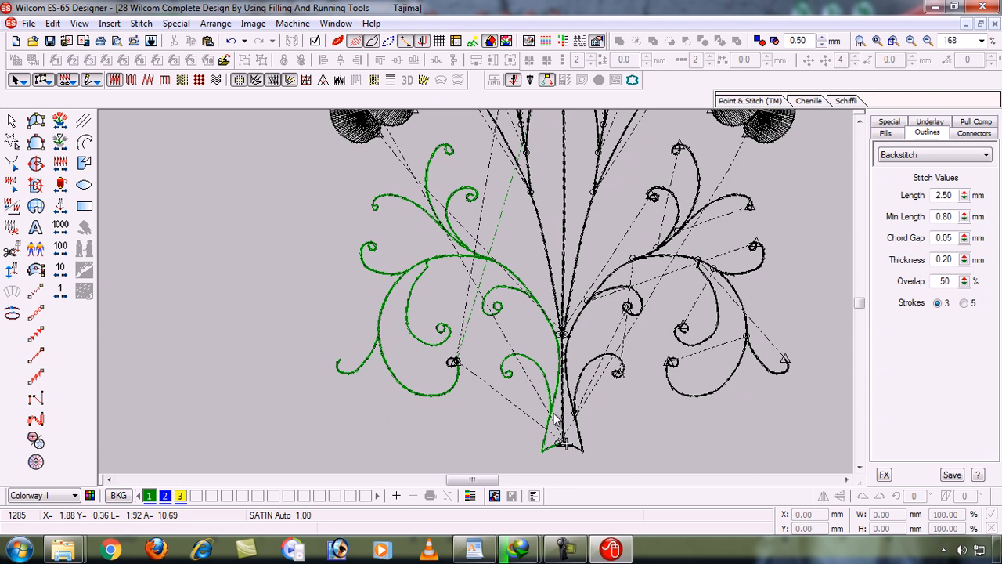
key(shift+z)
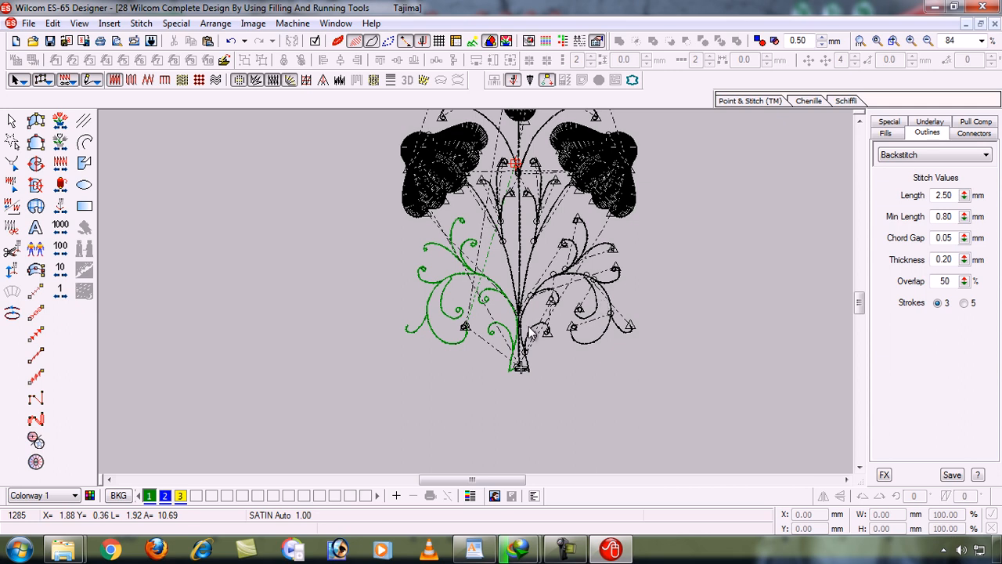
click(559, 553)
click(558, 553)
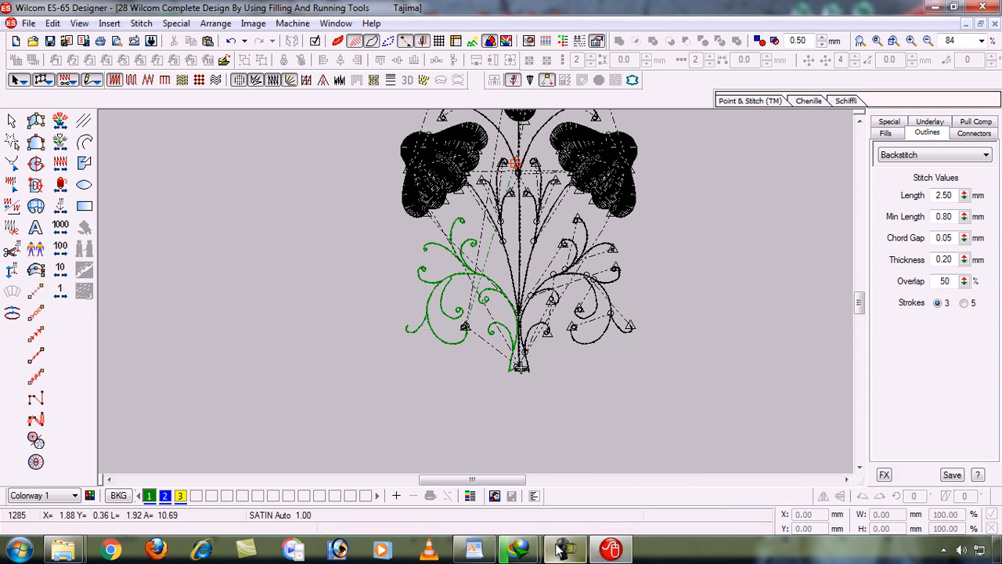
Insert the right main stem into the stitching sequence at the centre of the base, where the left stem ends
key(b)
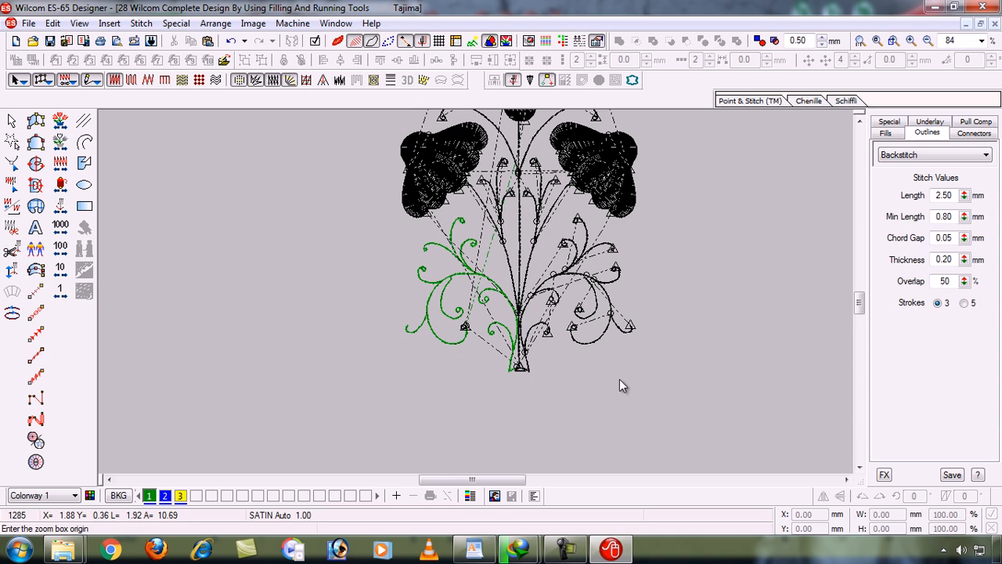
drag(642, 363, 480, 257)
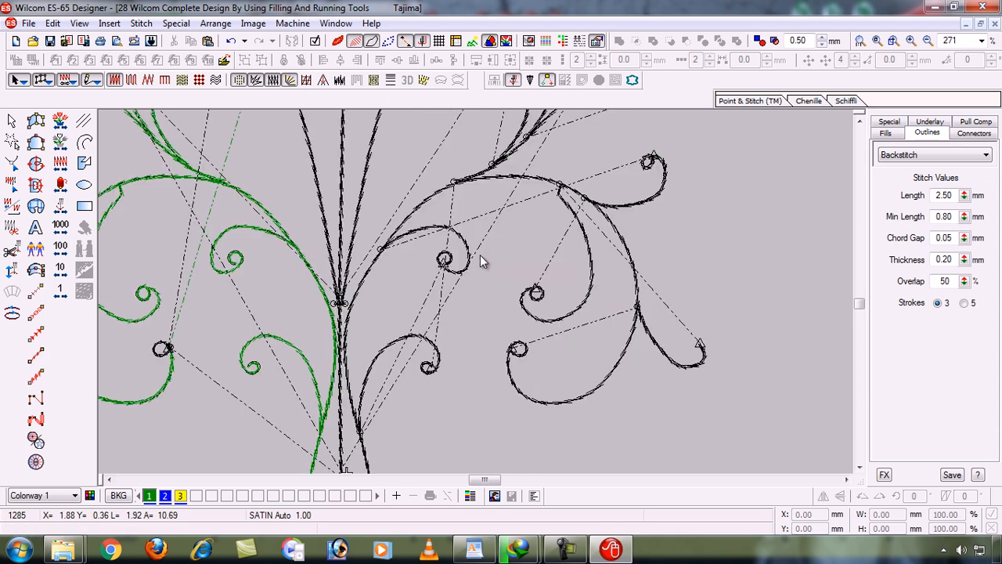
click(859, 468)
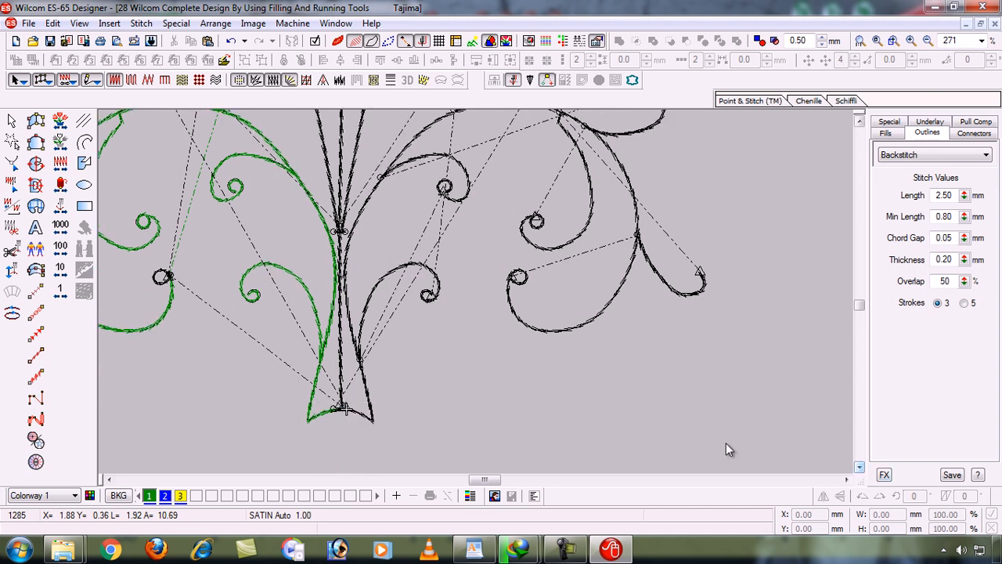
click(368, 394)
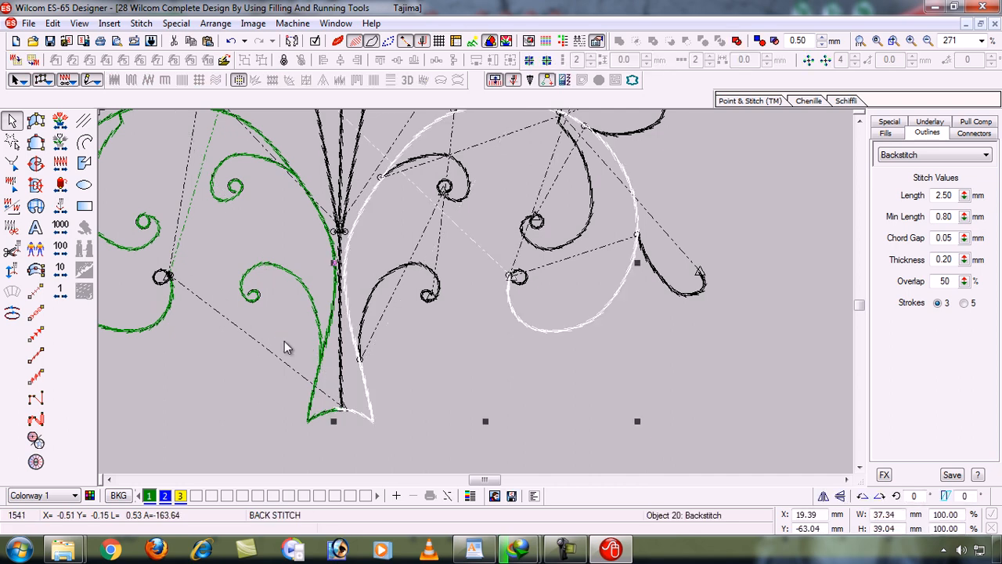
Check the right main stem's start and end points using its reshape control points
key(h)
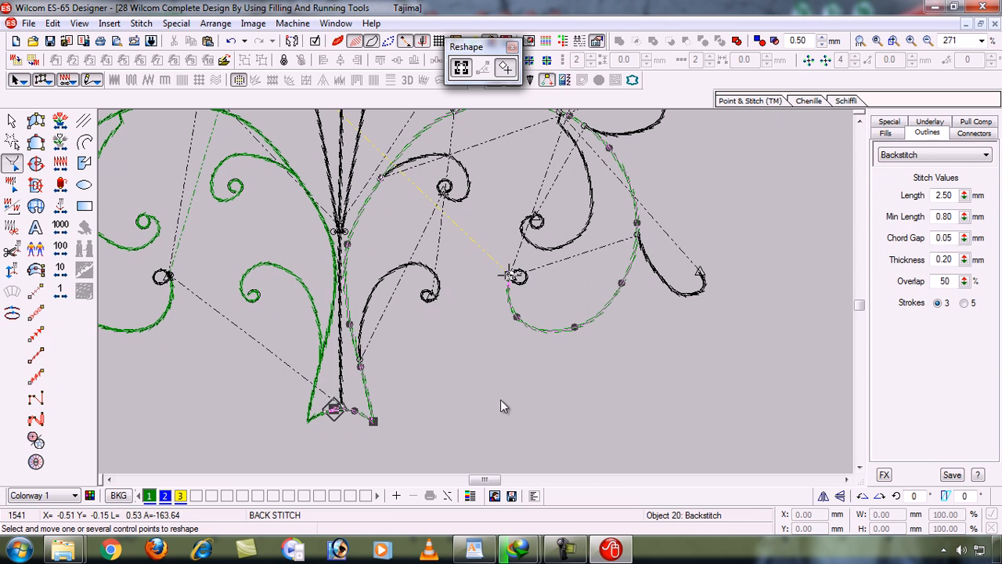
key(Escape)
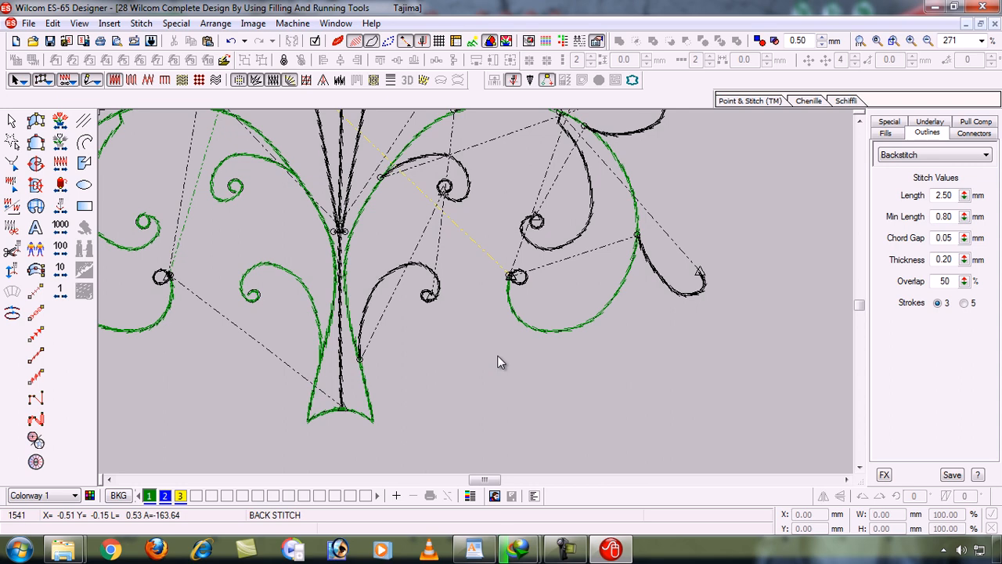
key(shift+z)
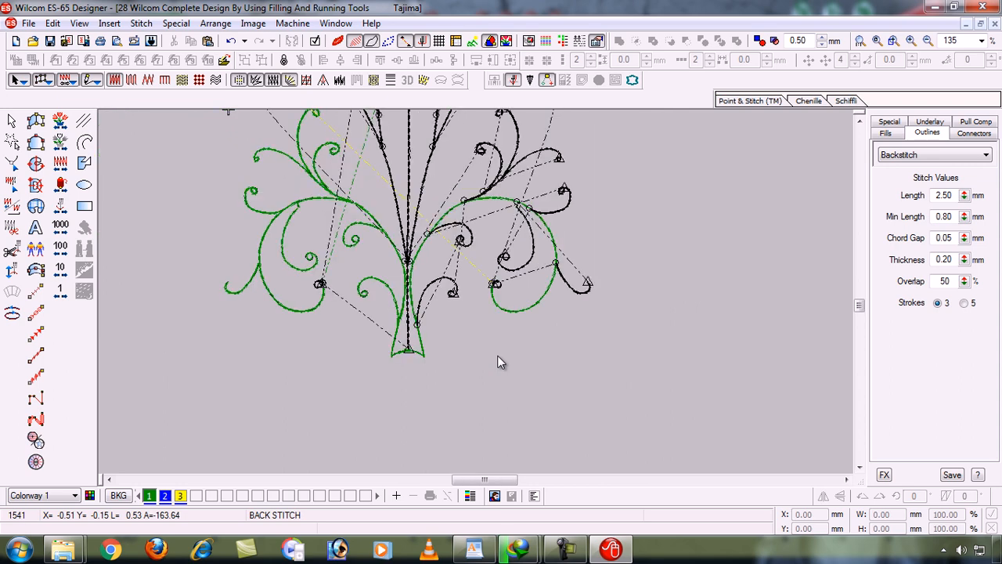
Insert the small spiral loop into the stitching sequence at the outer end of the right main stem
click(500, 287)
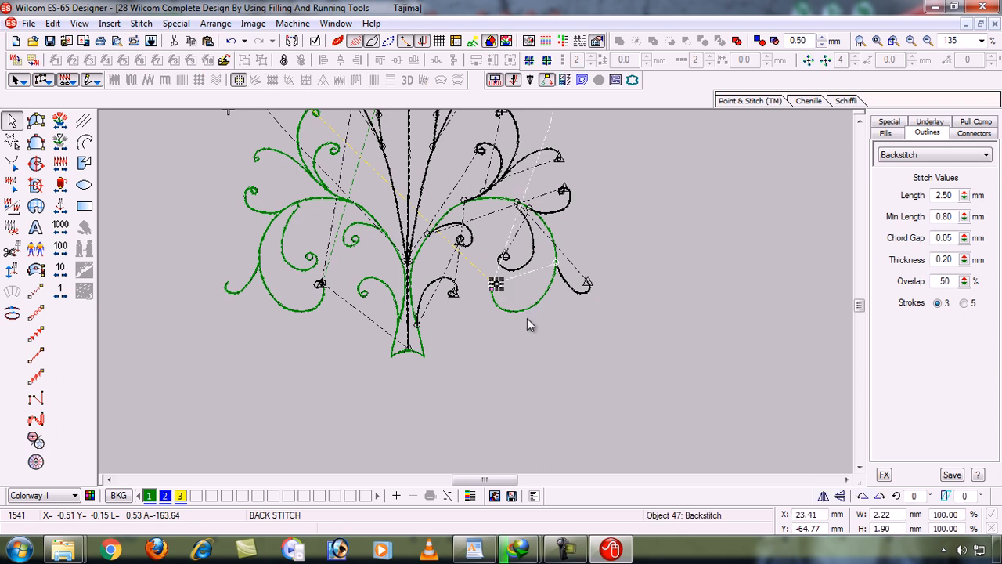
key(b)
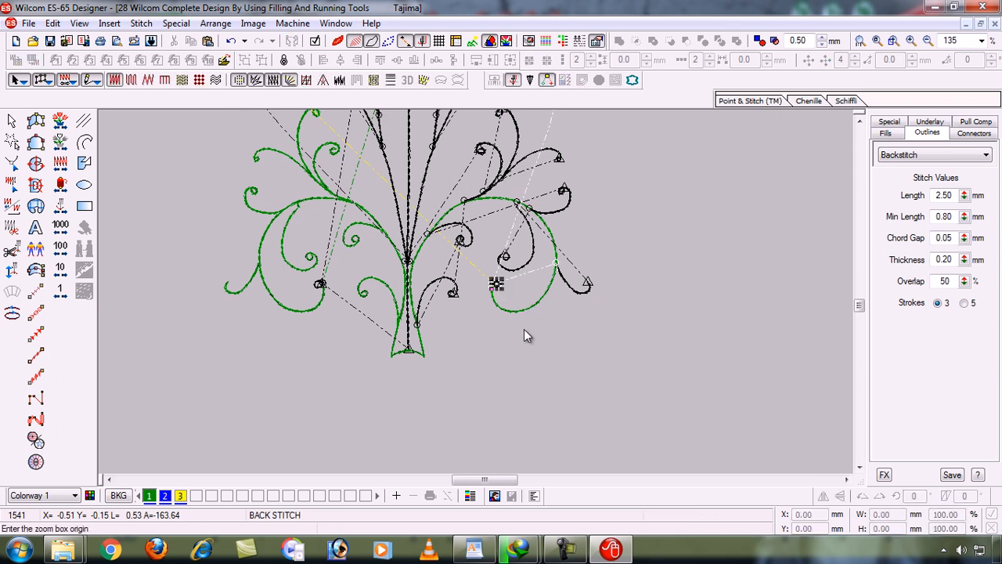
drag(460, 256, 520, 312)
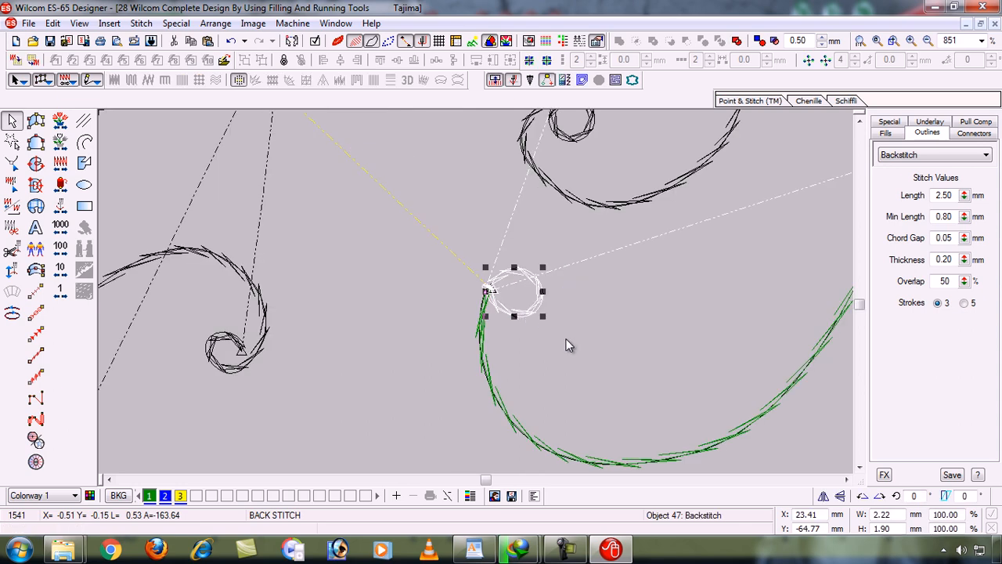
key(Escape)
key(h)
key(Escape)
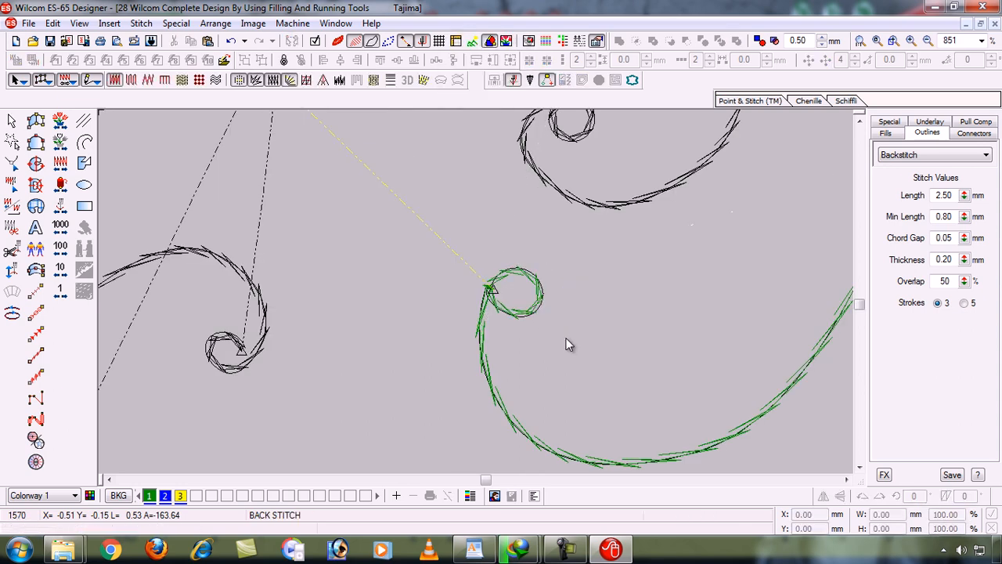
key(shift+z)
key(shift+z)
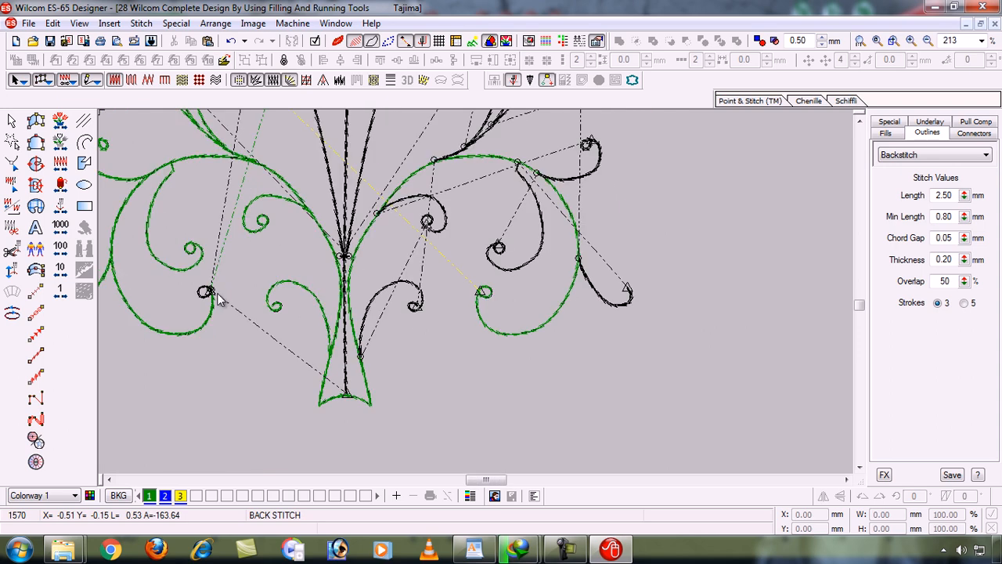
Travel back to the right main stem's start, and travel stitch by stitch up to its junction with the lowest right curl
click(65, 153)
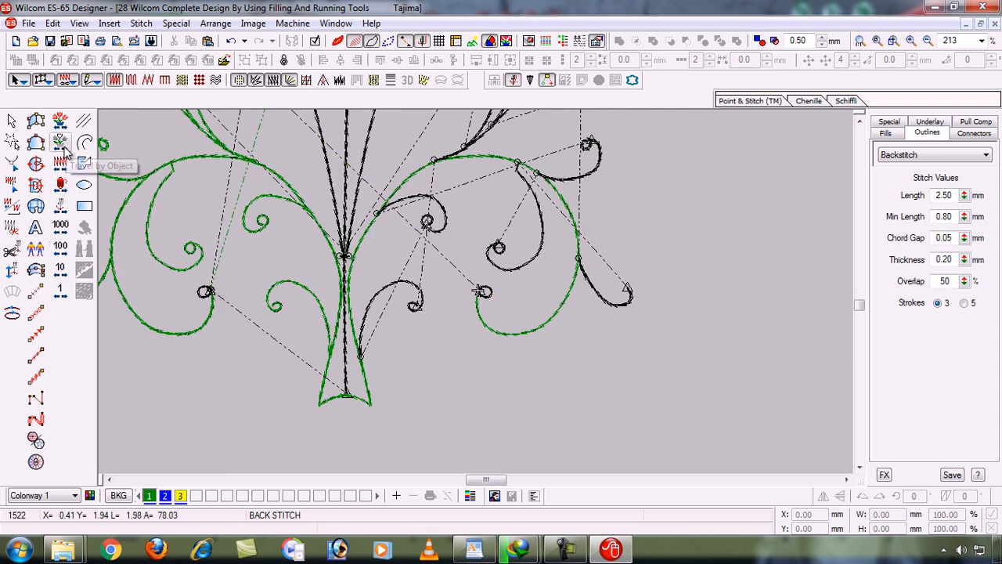
click(65, 153)
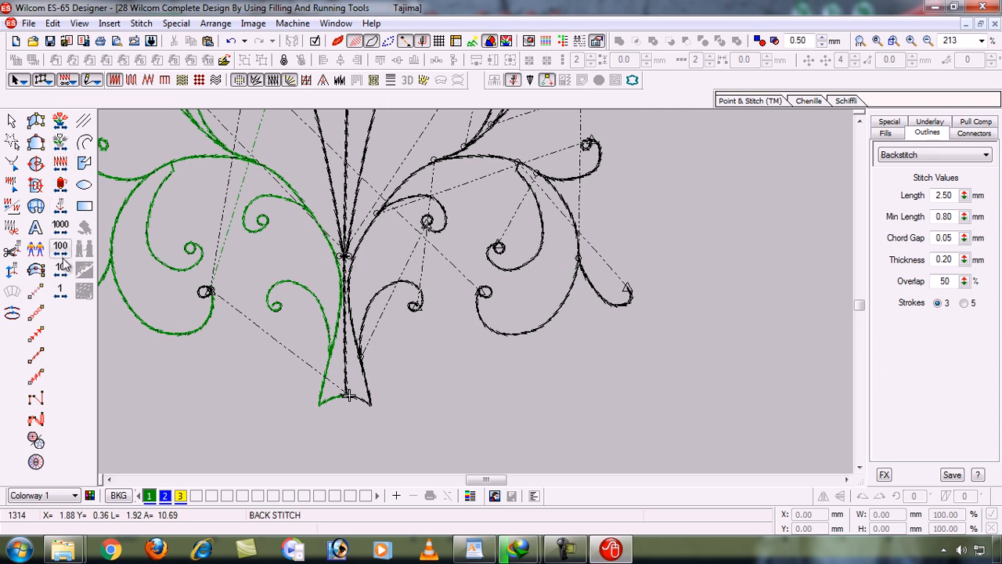
right_click(64, 211)
click(64, 213)
right_click(64, 213)
click(64, 214)
right_click(63, 153)
right_click(63, 152)
click(68, 301)
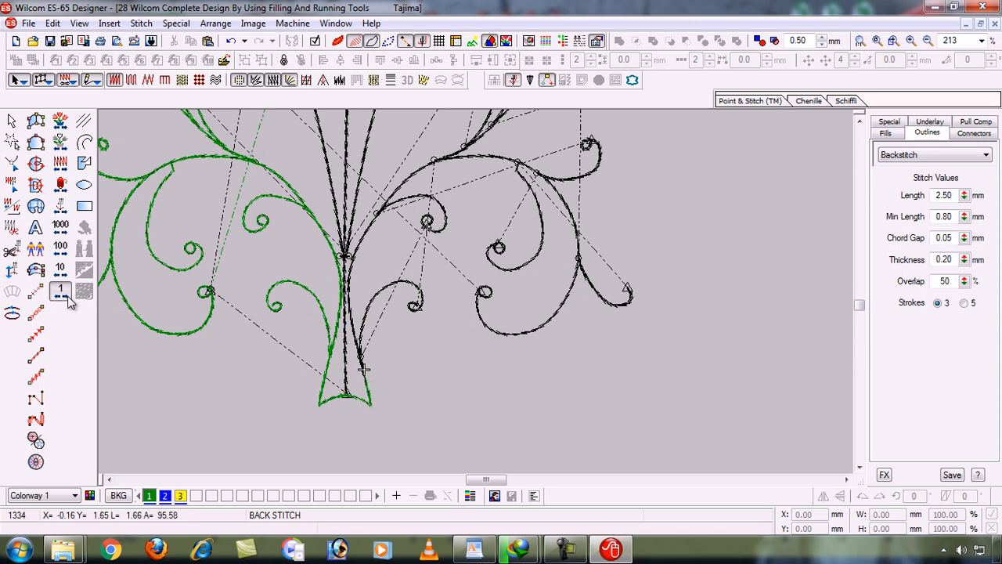
click(68, 301)
Insert the lowest right curl into the stitching sequence at its stem junction, and backtrack it to return there
key(b)
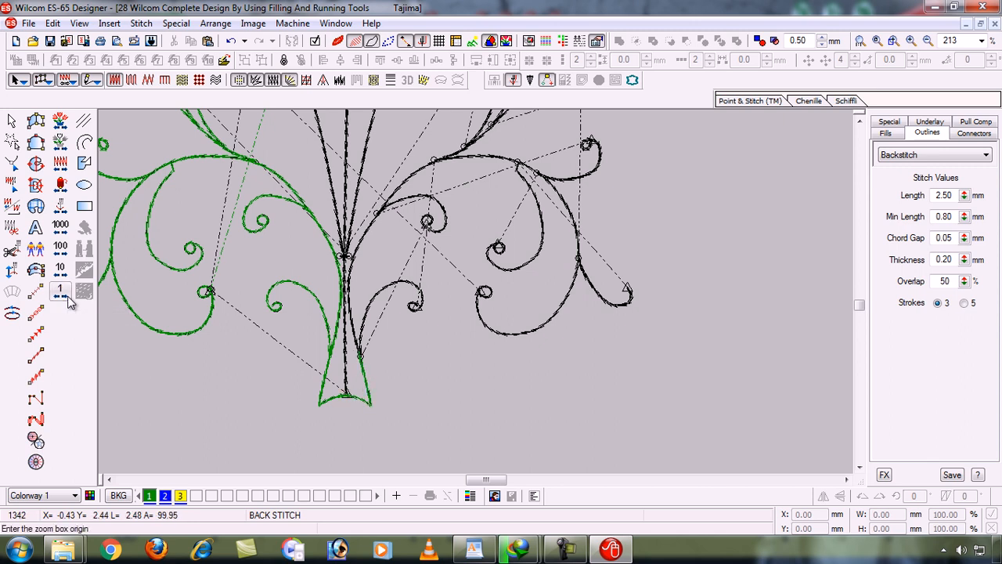
drag(318, 243, 475, 373)
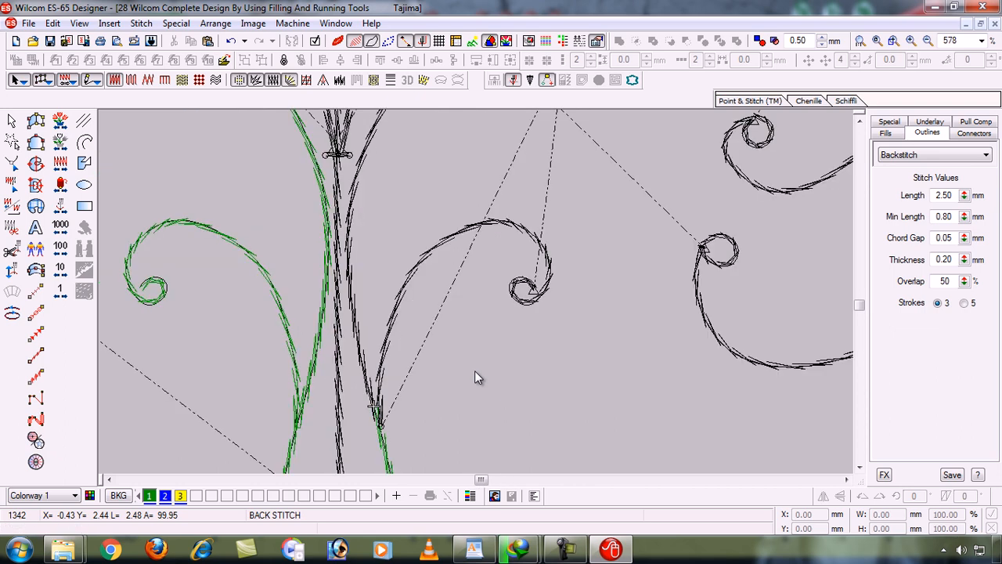
click(405, 281)
click(407, 278)
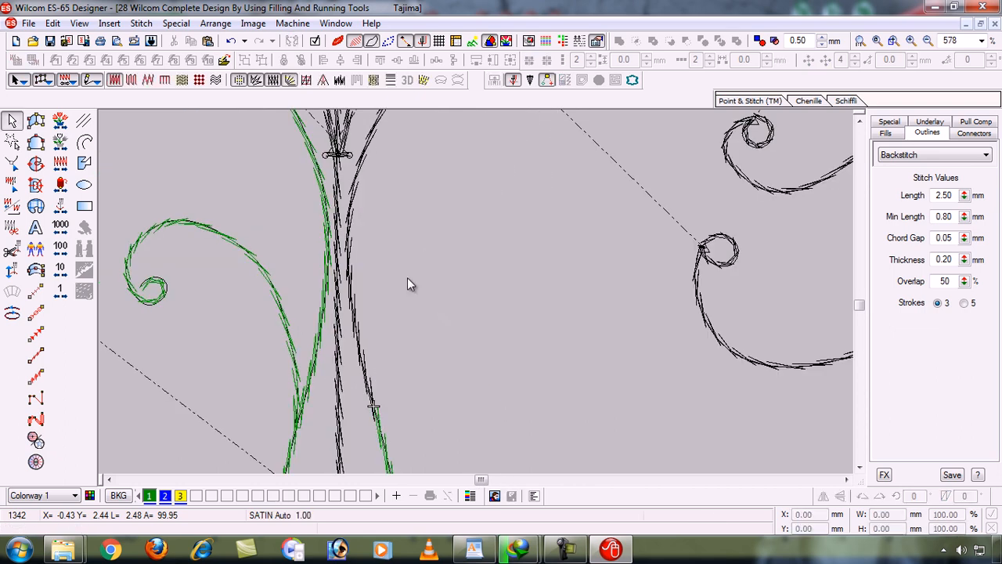
click(14, 316)
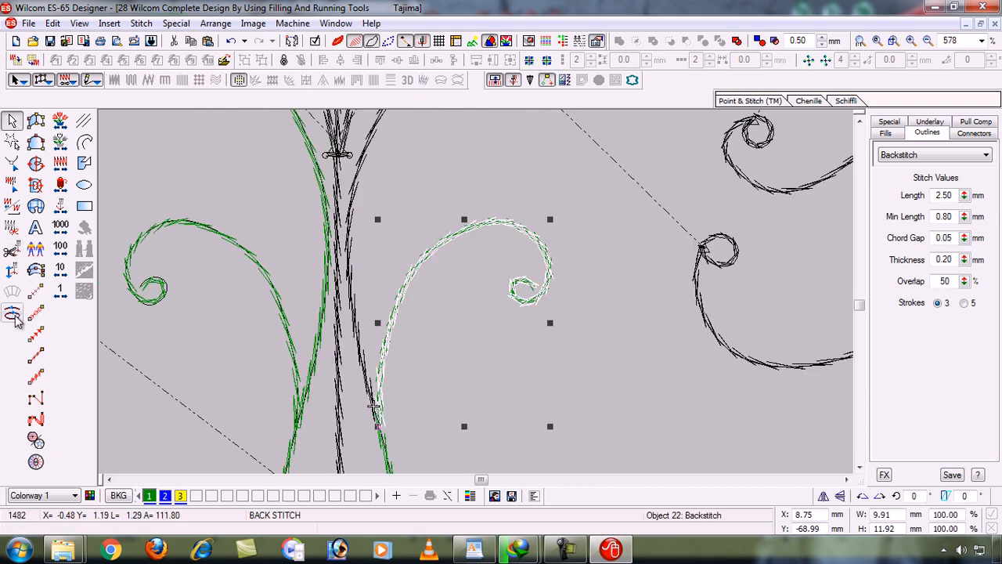
key(shift+z)
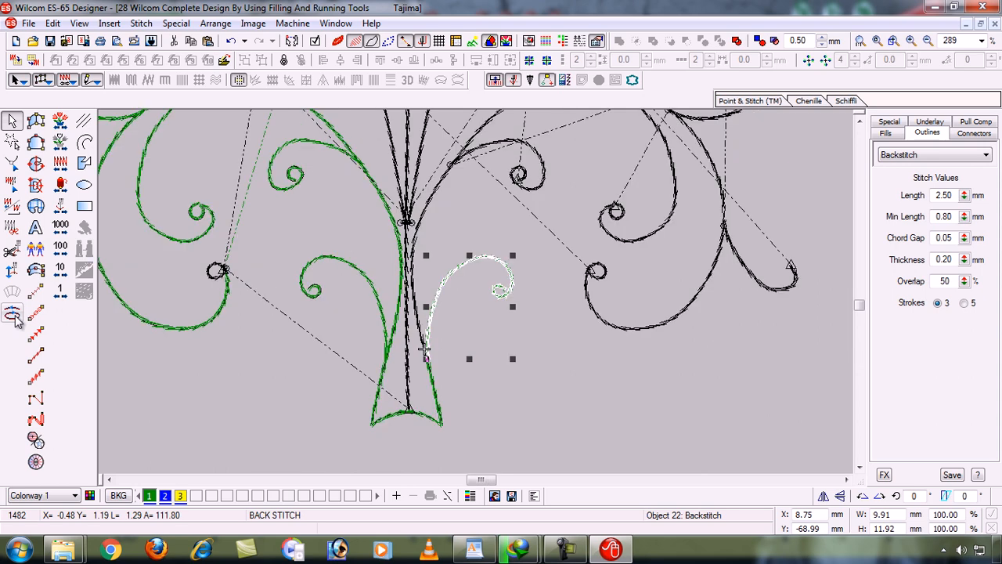
key(Escape)
Travel up the right main stem to its second curl's junction, insert that curl into the sequence there, and backtrack it
click(67, 290)
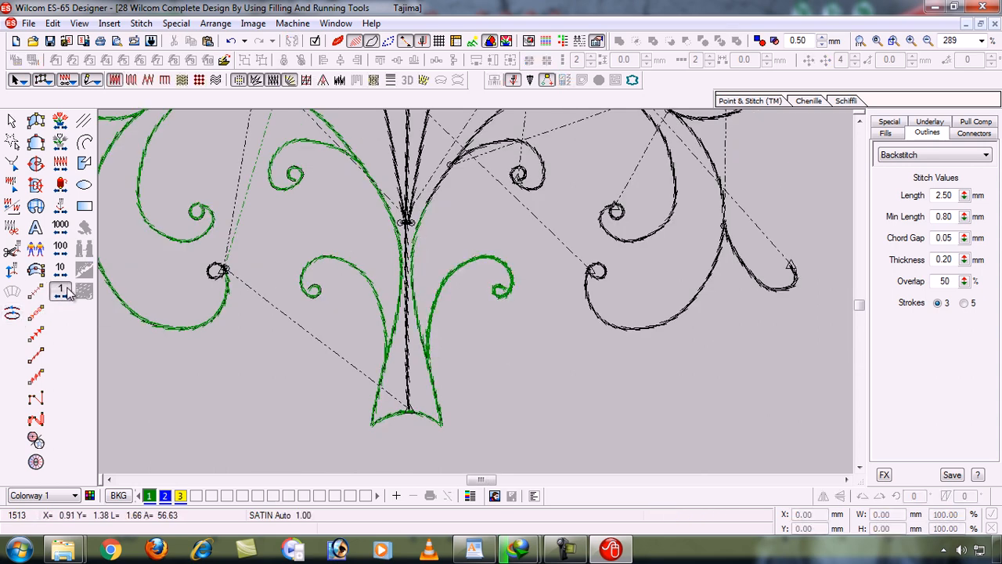
key(b)
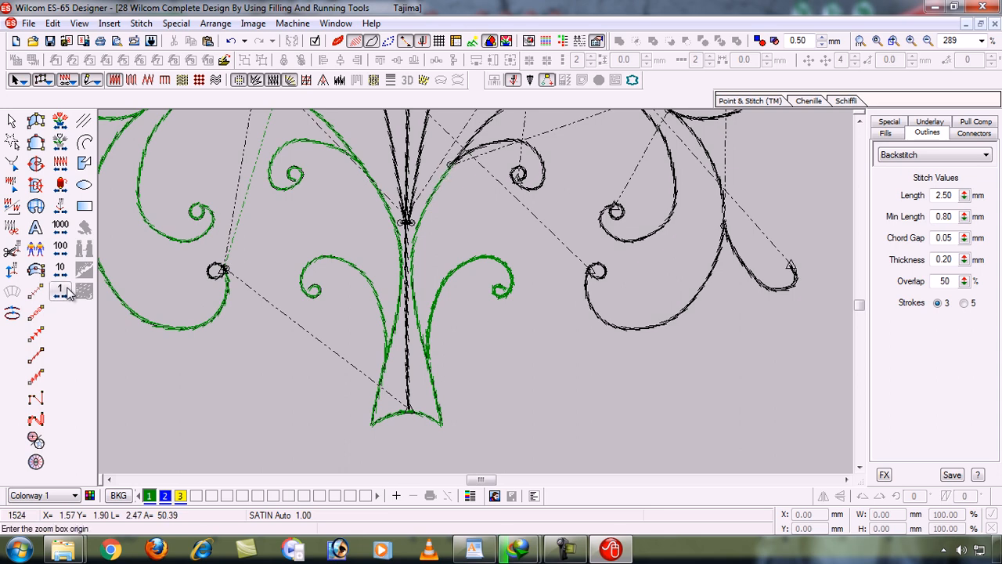
drag(612, 294, 438, 199)
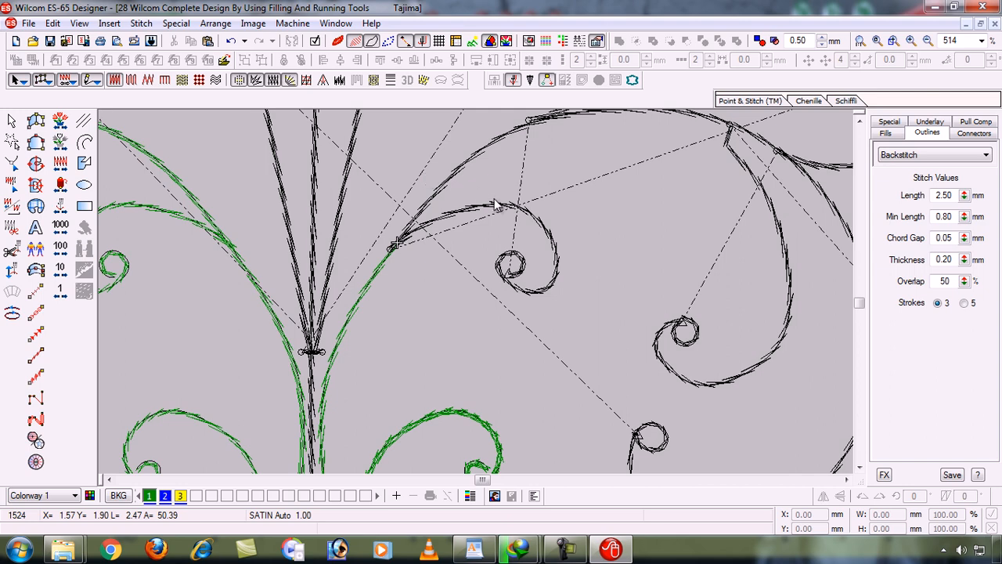
click(494, 204)
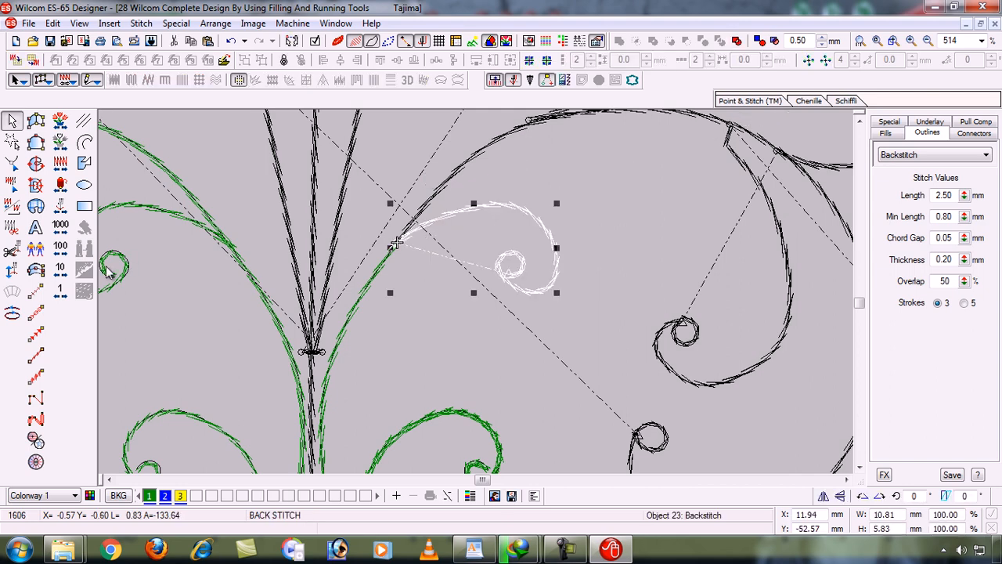
click(11, 314)
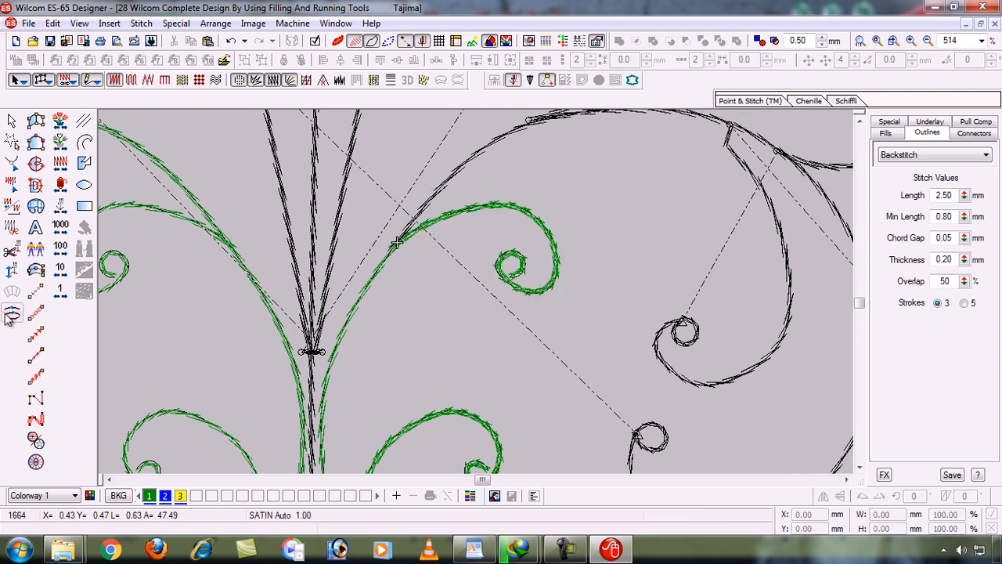
key(shift+z)
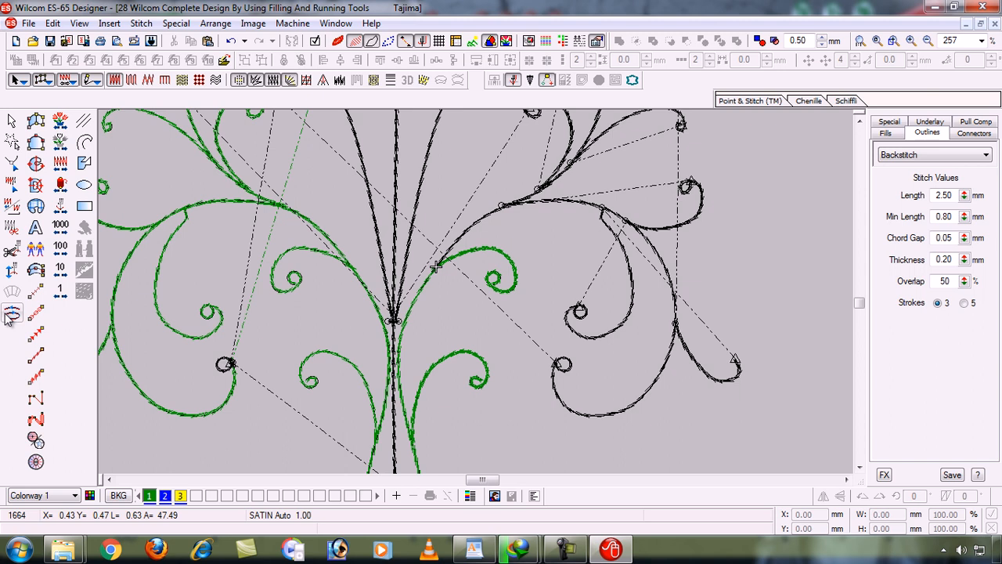
Travel along the right main stem to the upper branch's junction, and insert the long branch into the stitching sequence there
click(67, 289)
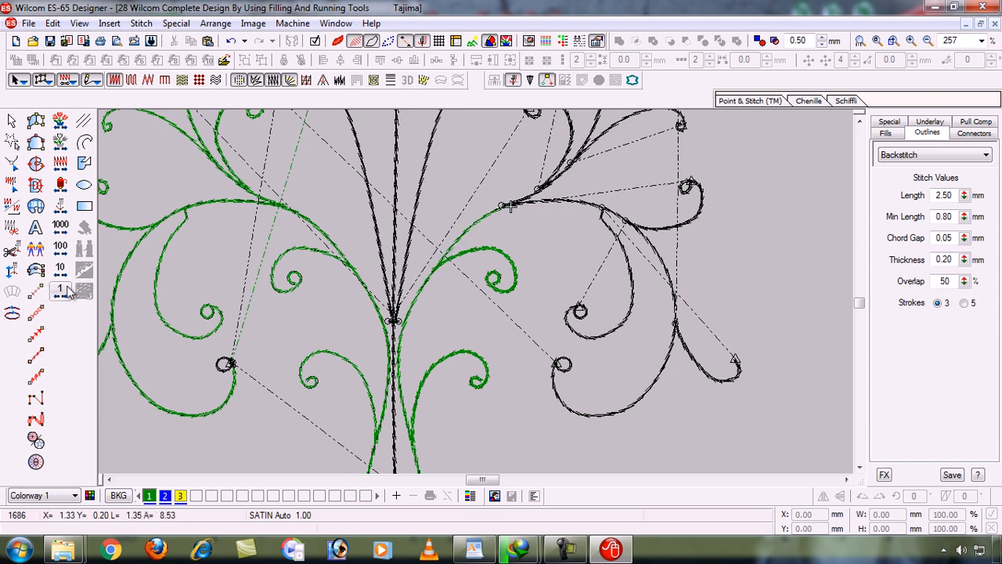
right_click(68, 291)
key(b)
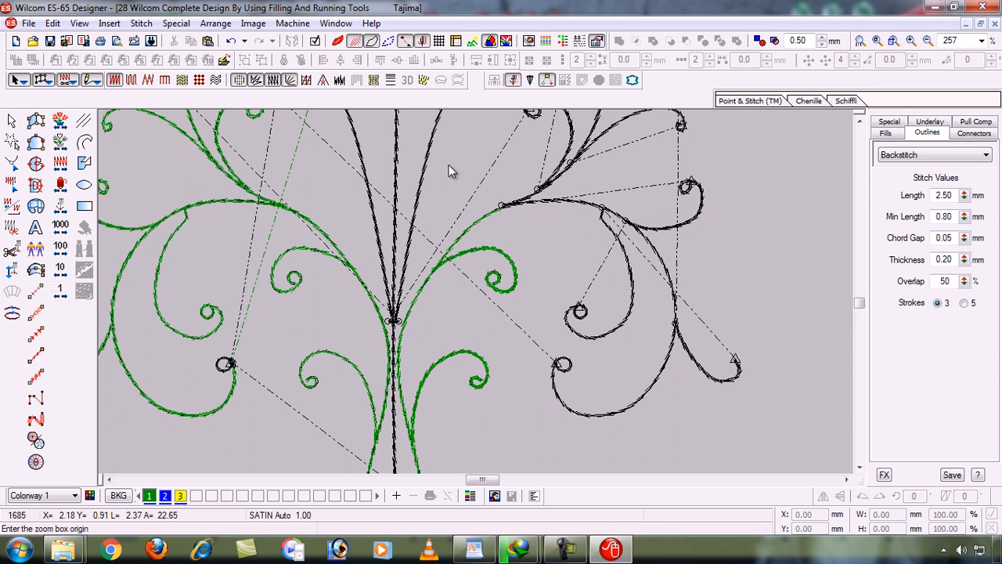
scroll(470, 184, up, 3)
click(610, 396)
click(499, 181)
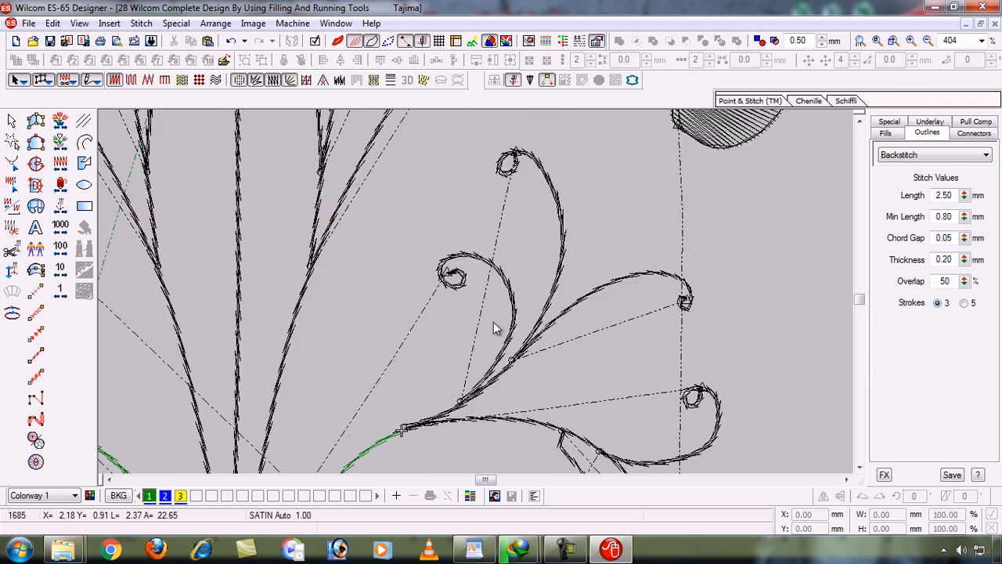
click(546, 312)
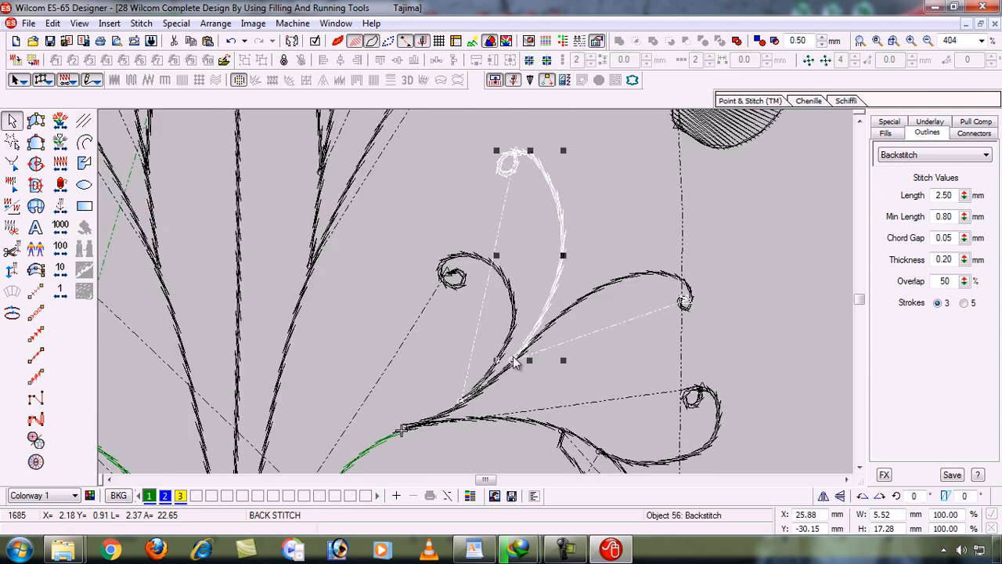
click(495, 385)
click(495, 384)
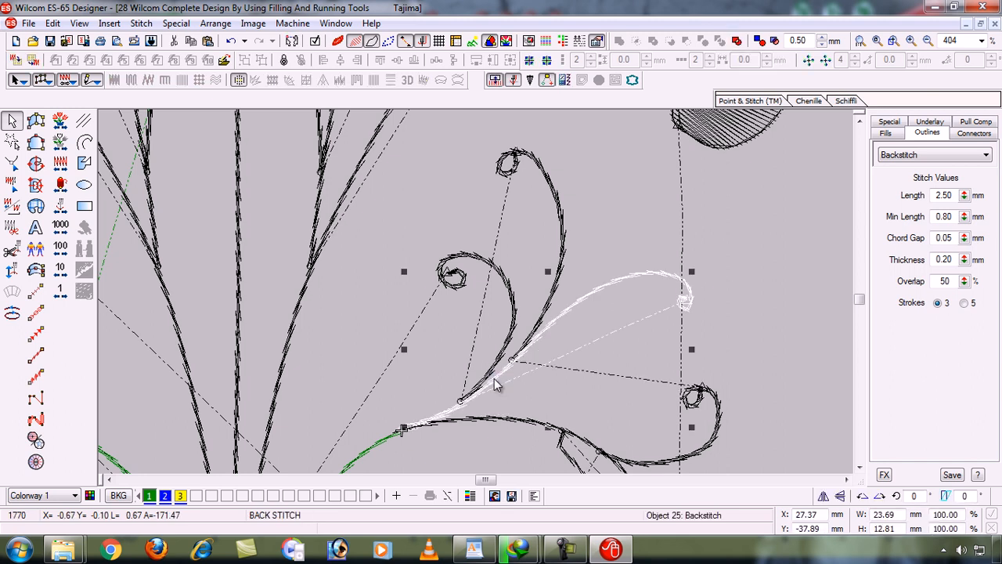
key(Escape)
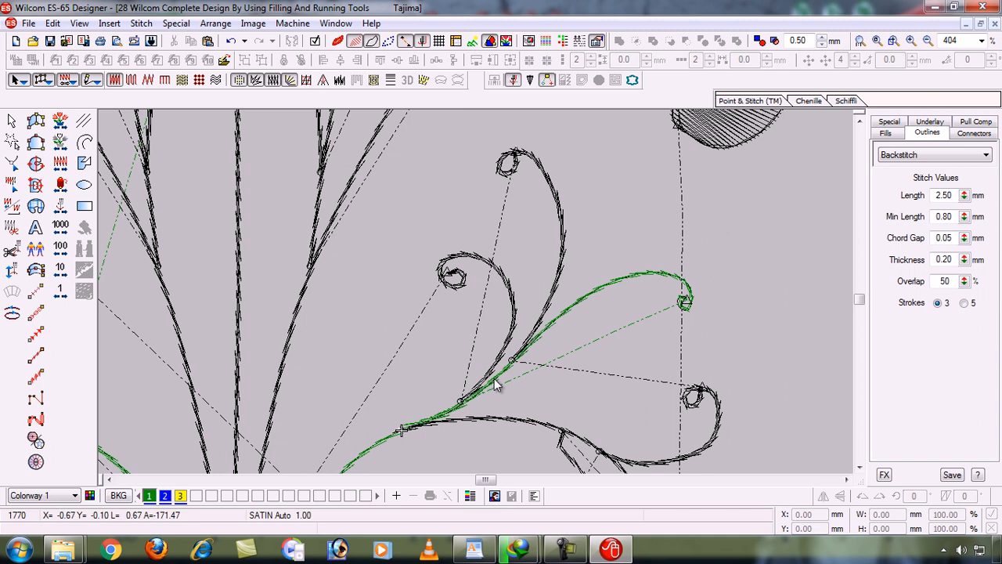
Travel along the right upper branch to the inner curl's junction, insert that curl into the sequence there, and backtrack it
click(69, 291)
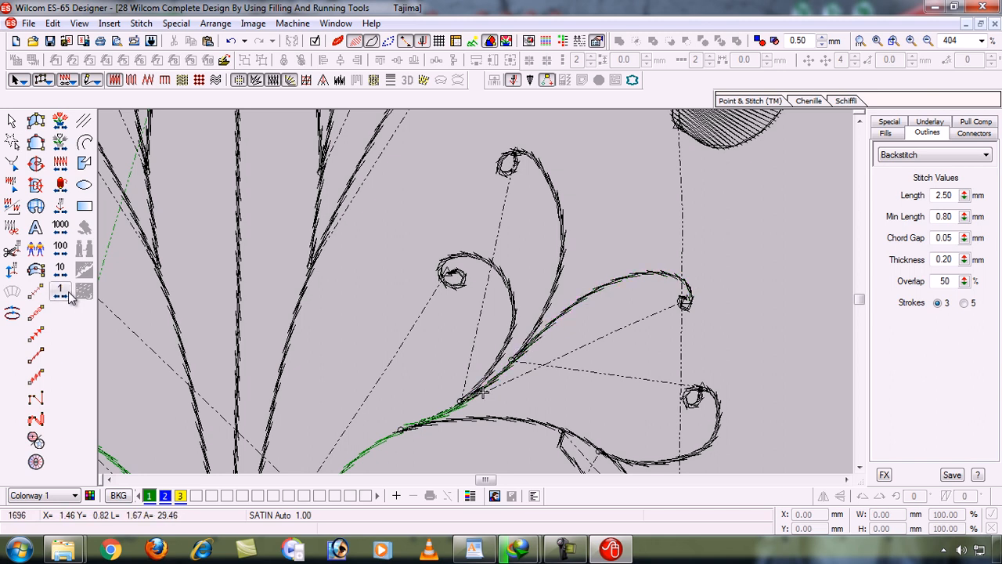
click(514, 301)
key(ctrl+x)
key(ctrl+v)
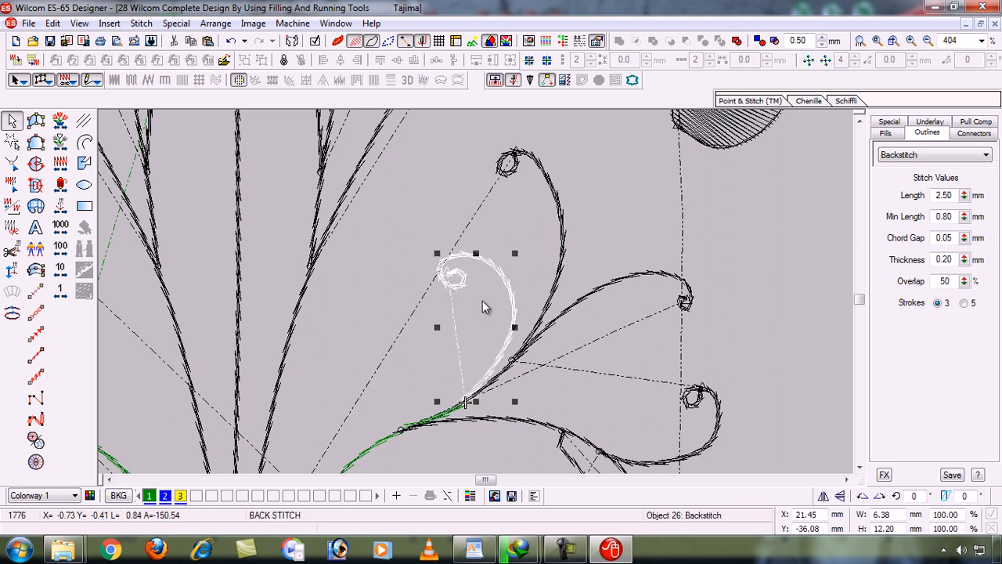
click(12, 313)
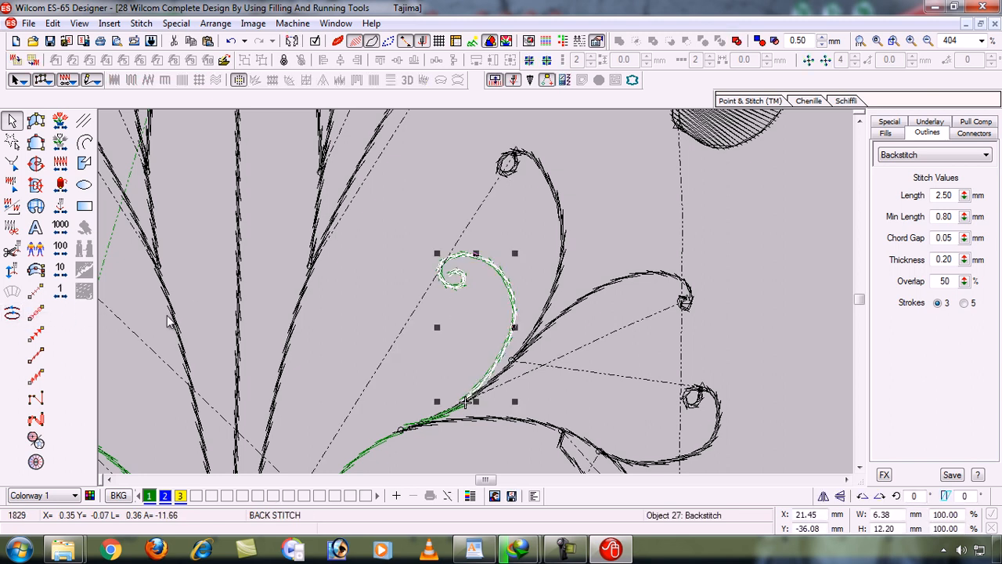
Travel along the right upper branch to the tall curl's junction, insert that curl into the sequence there, and backtrack it
click(62, 292)
click(62, 292)
click(63, 292)
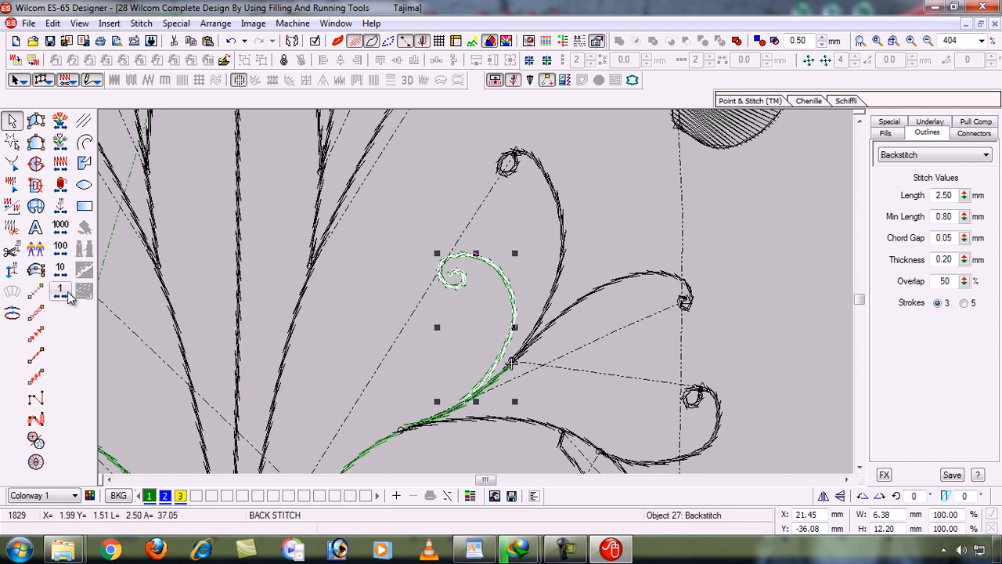
click(563, 249)
key(ctrl+x)
key(ctrl+v)
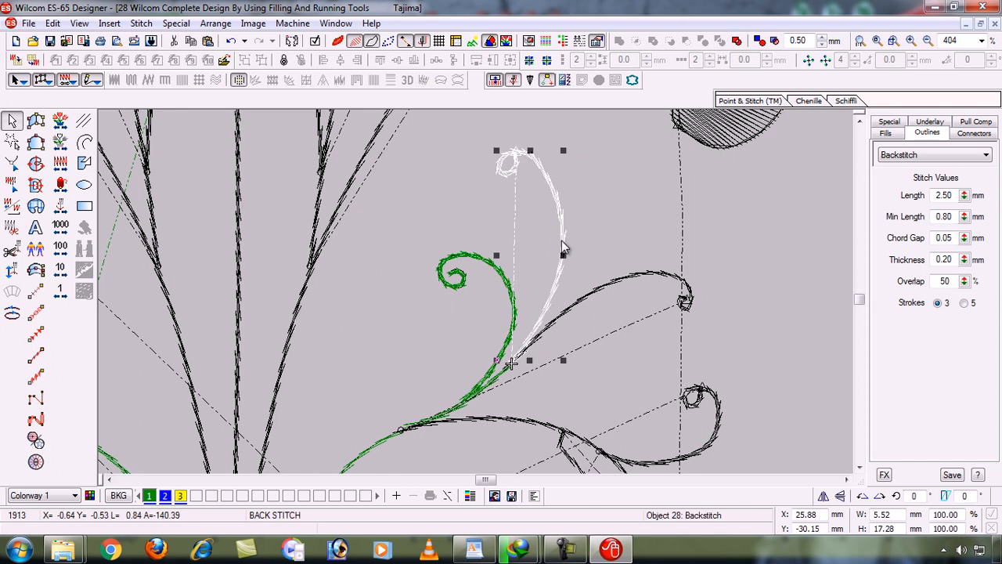
click(23, 311)
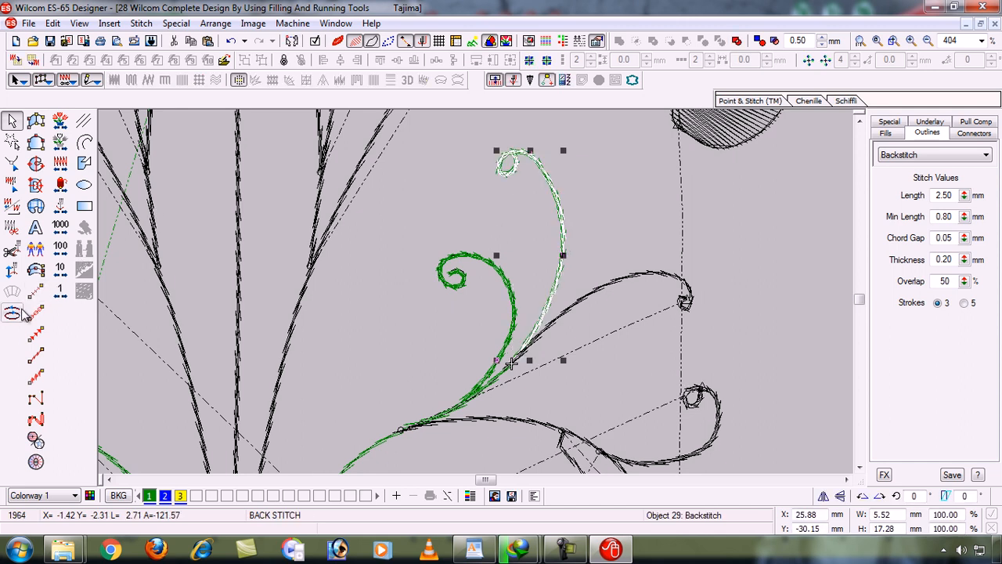
key(Escape)
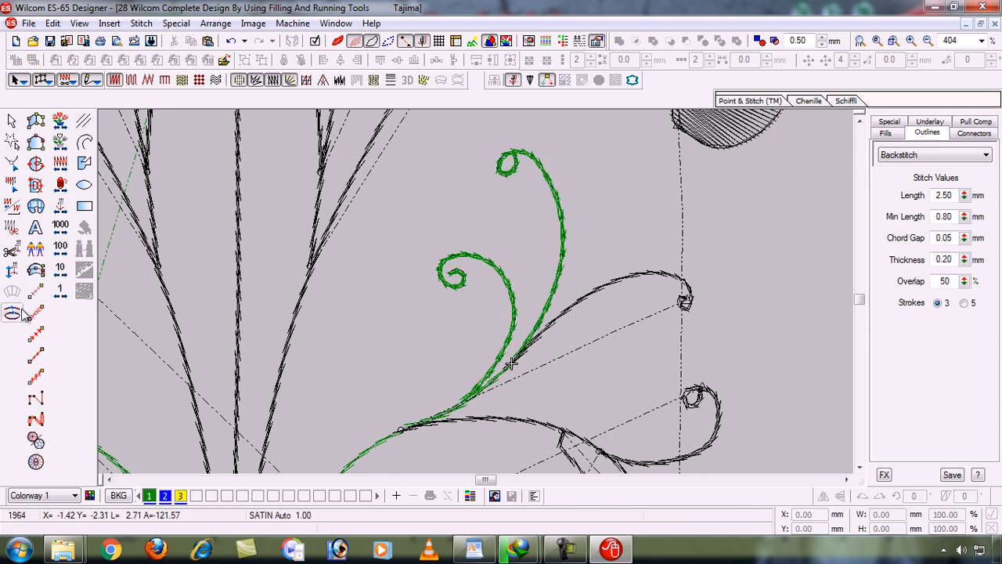
Travel along the right upper branch to the end of its curl, then backtrack the branch to the main stem junction
click(61, 296)
click(62, 296)
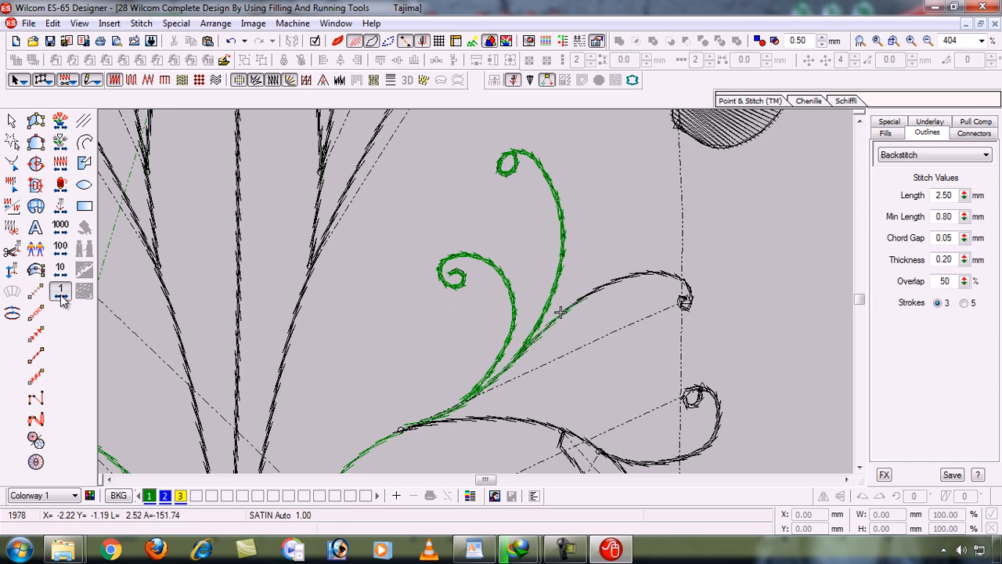
click(61, 153)
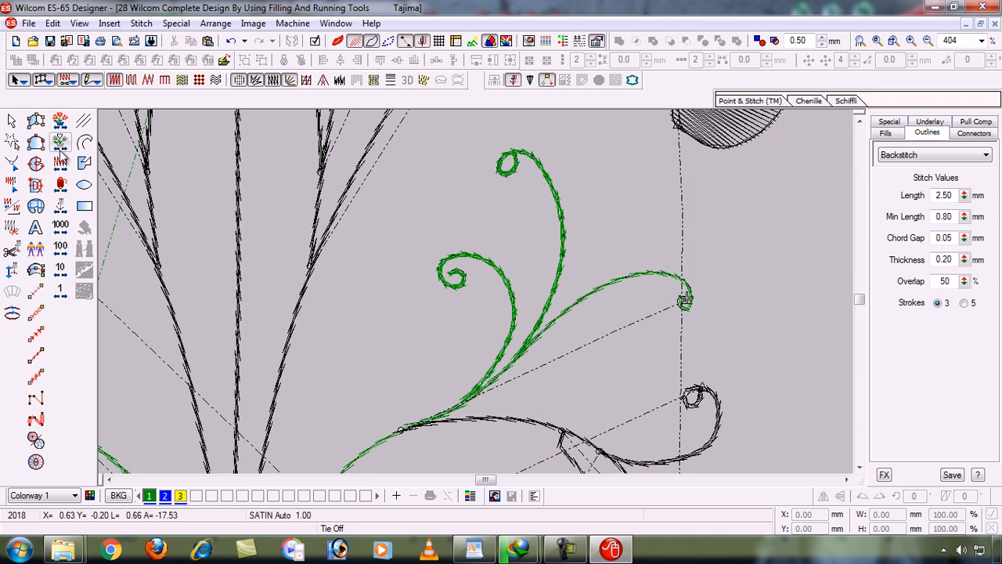
click(628, 279)
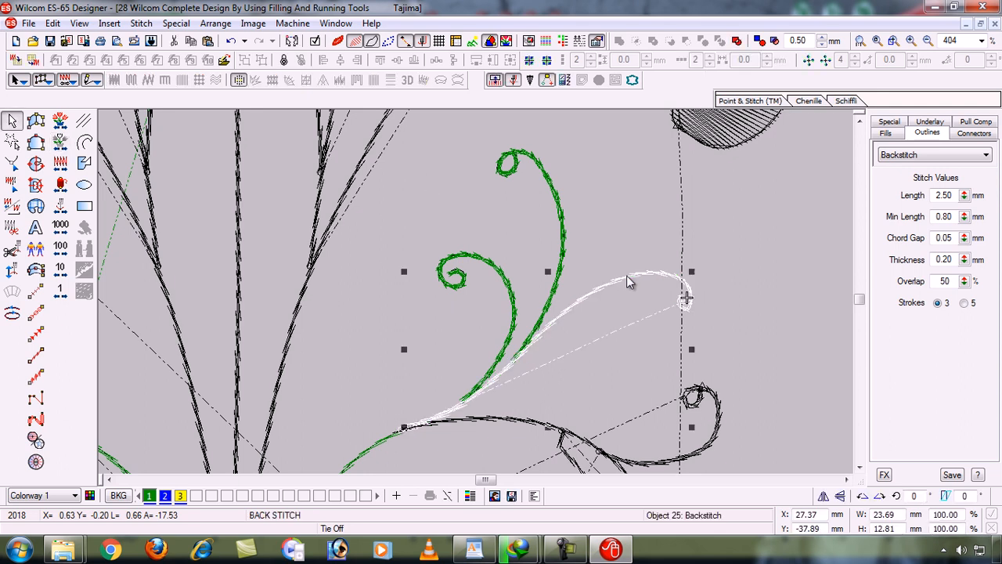
click(13, 313)
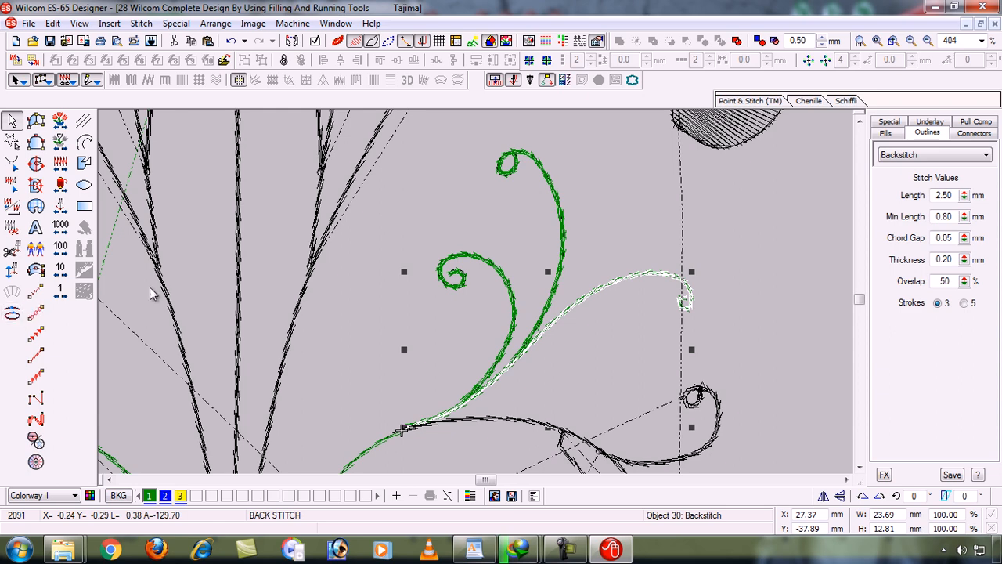
click(357, 337)
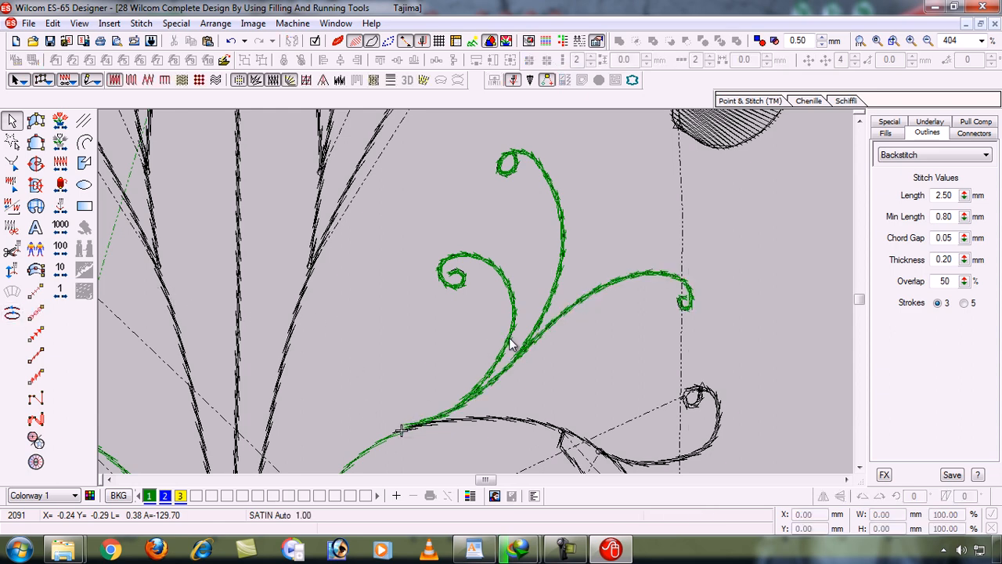
Travel along the right main stem to the junction of the large inward-hanging curl
key(shift+z)
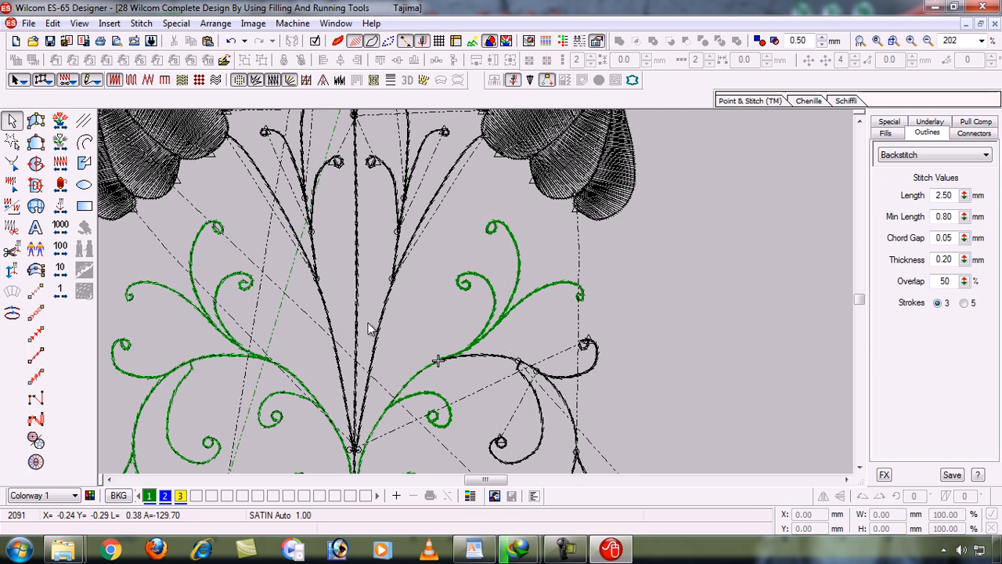
click(61, 294)
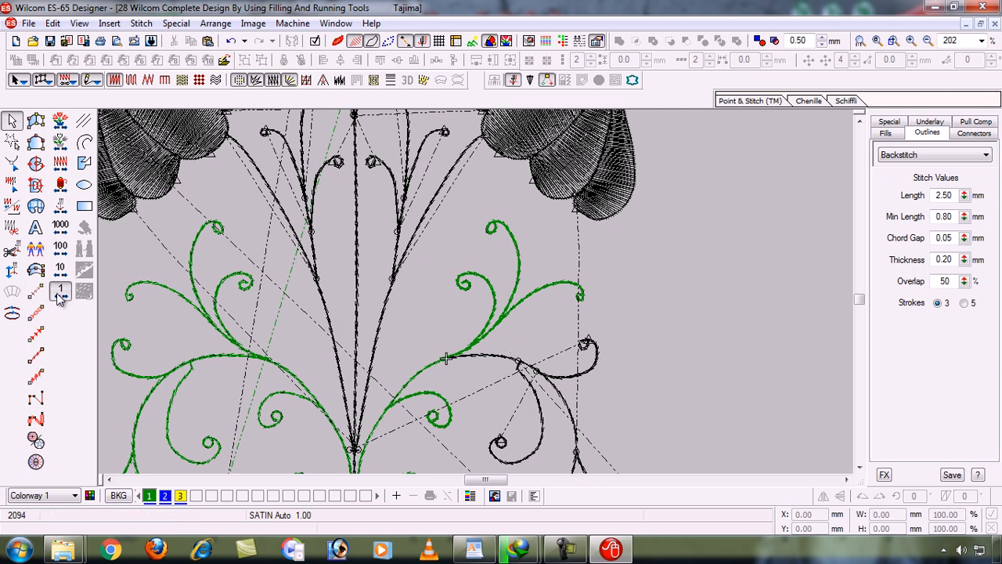
key(z)
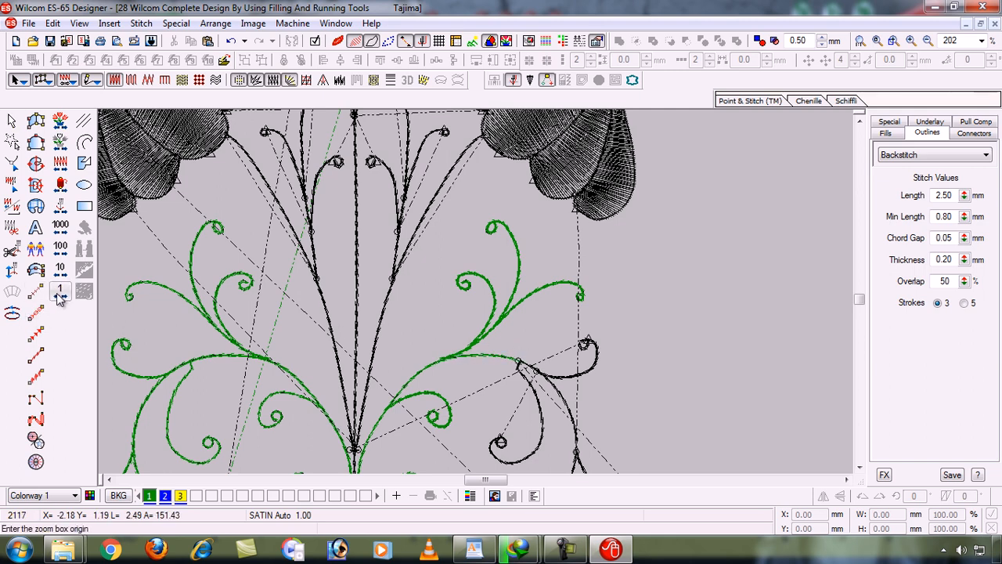
click(472, 332)
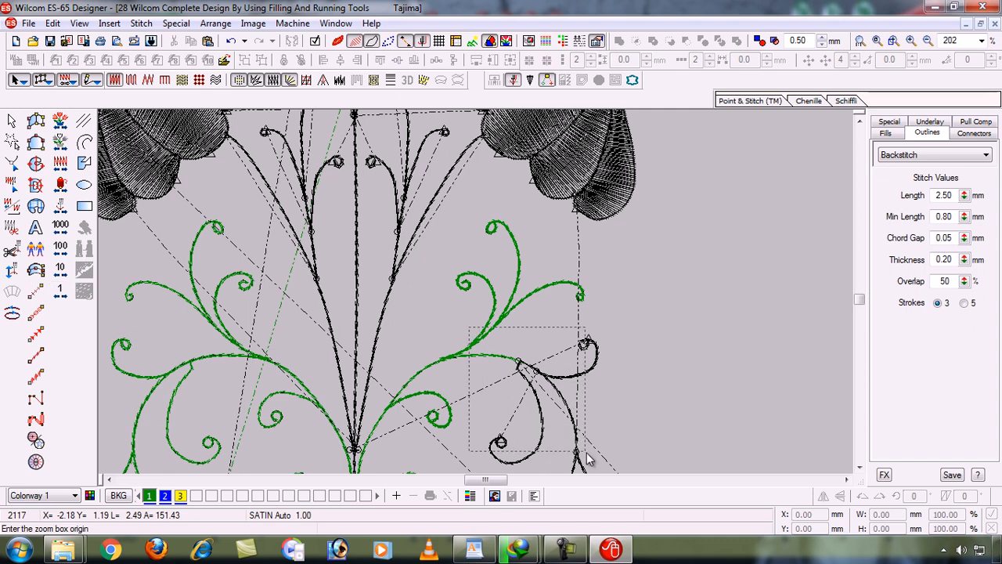
click(578, 427)
click(543, 400)
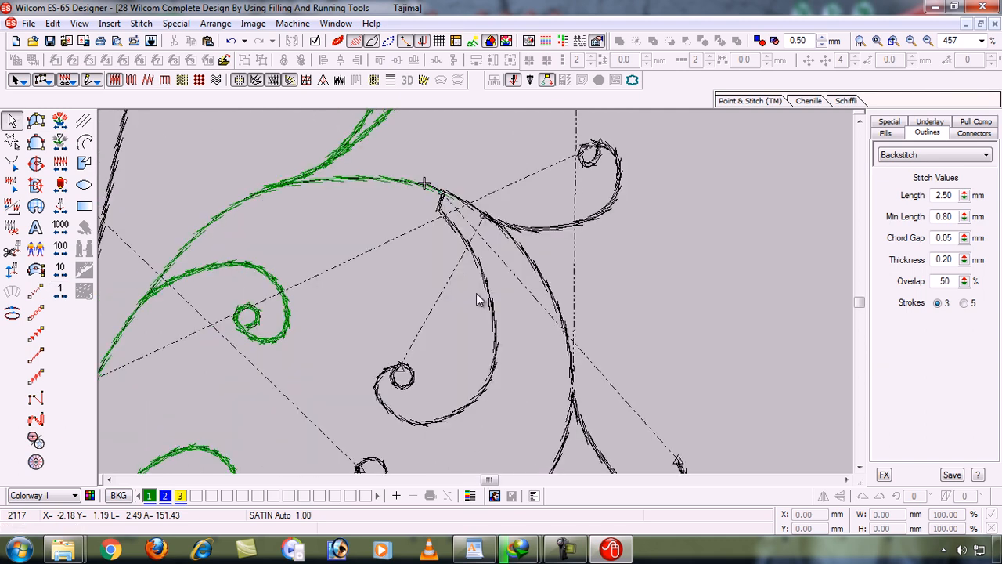
click(59, 292)
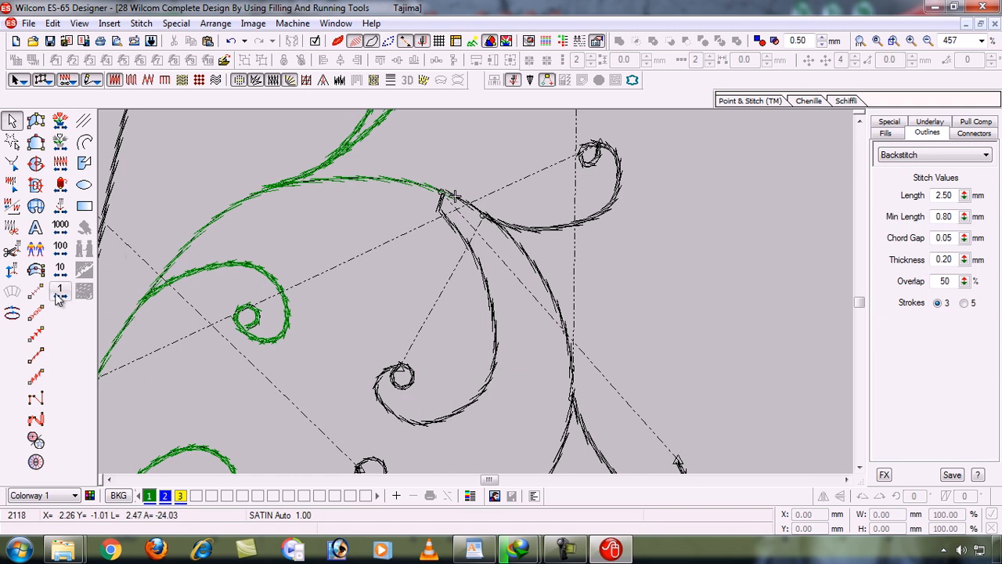
Insert the large inward-hanging curl into the stitching sequence at its stem junction, and backtrack it
click(480, 264)
click(479, 264)
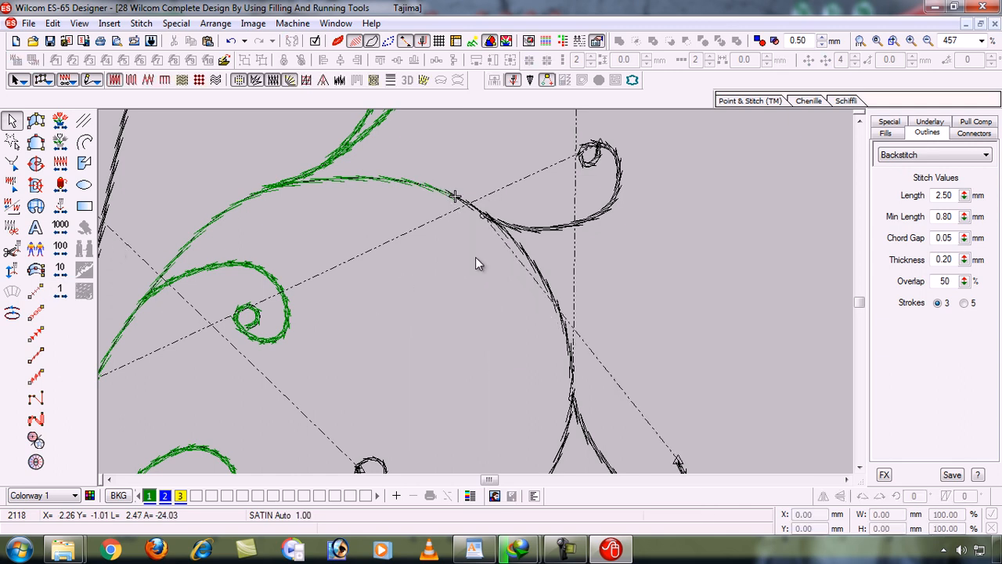
key(h)
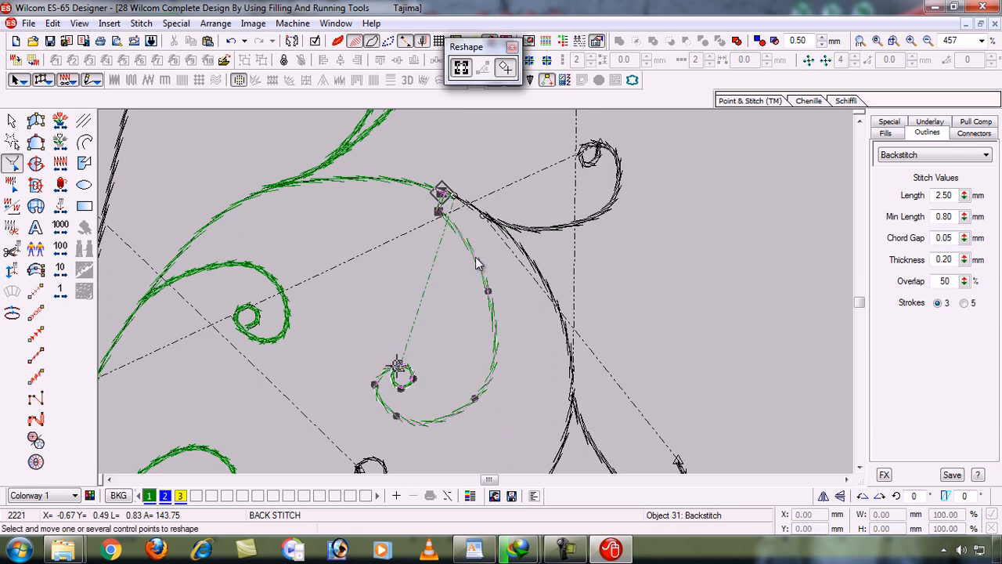
key(Escape)
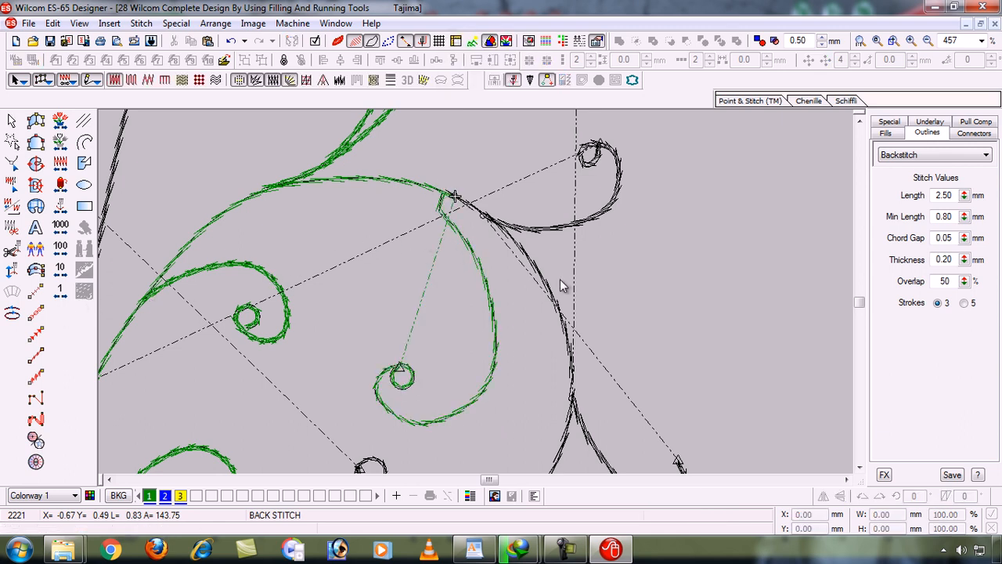
click(498, 328)
click(12, 316)
key(Escape)
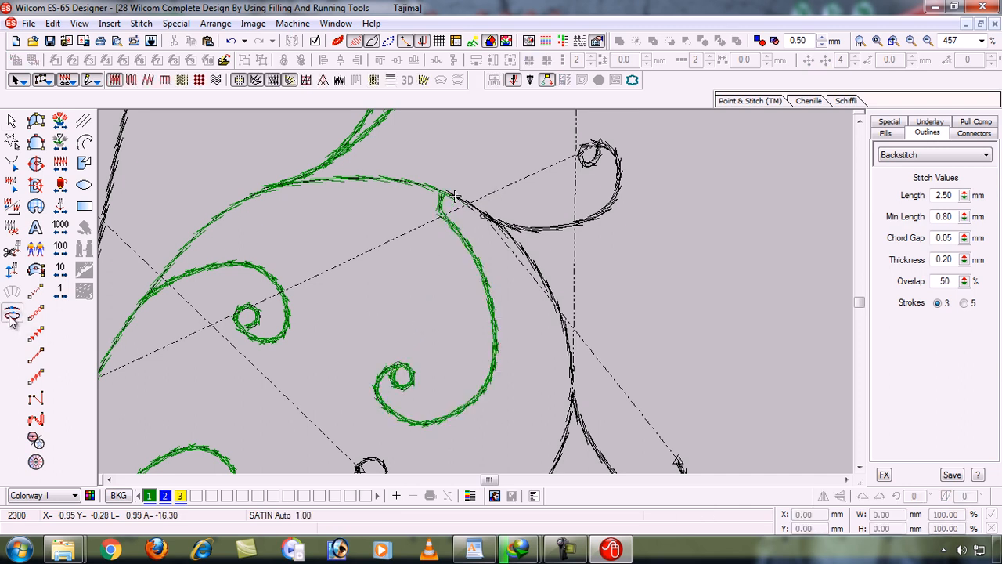
Travel along the right main stem to the small outer curl's junction, insert that curl into the sequence there, and backtrack it
click(62, 298)
click(62, 300)
click(62, 300)
click(63, 300)
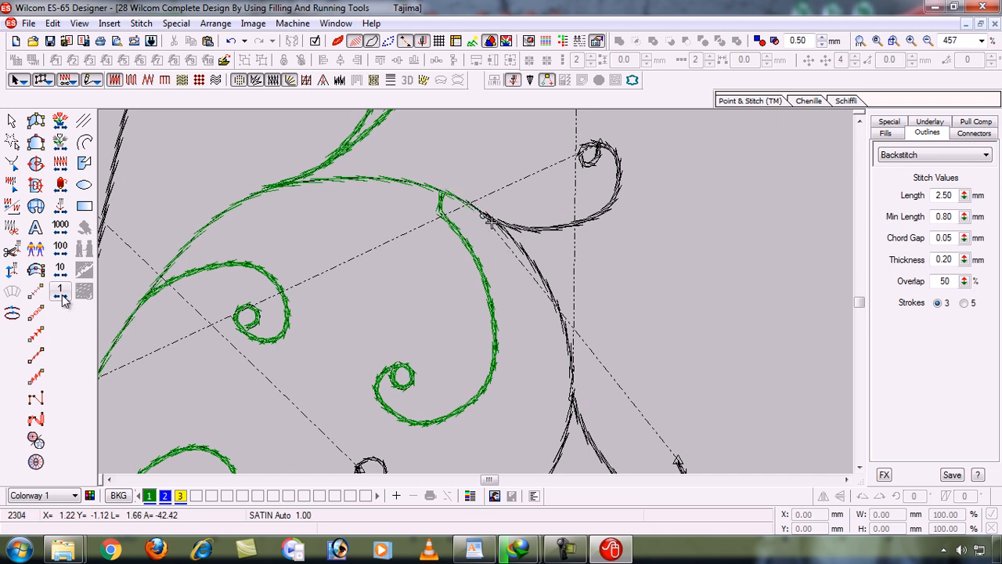
click(583, 225)
click(584, 225)
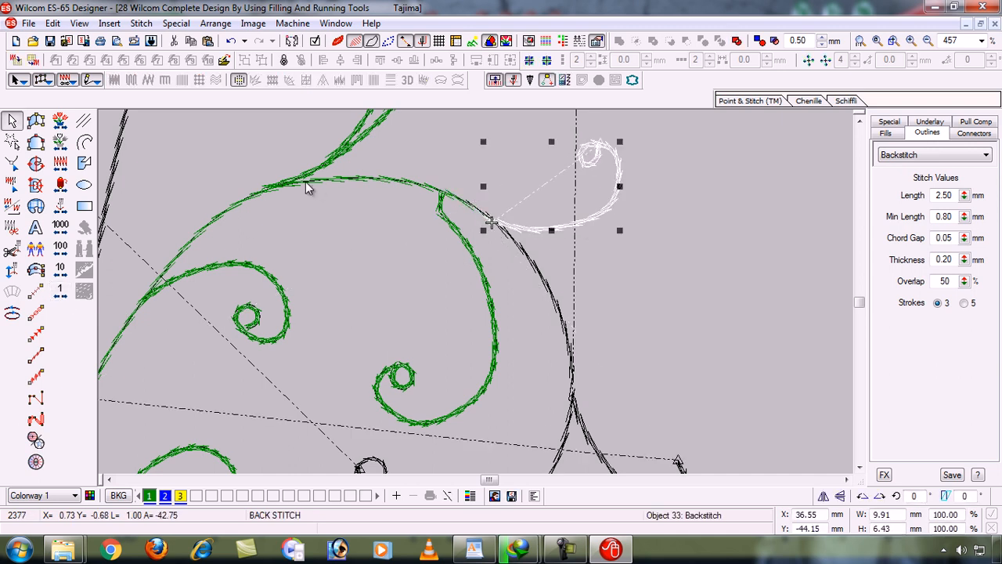
click(9, 317)
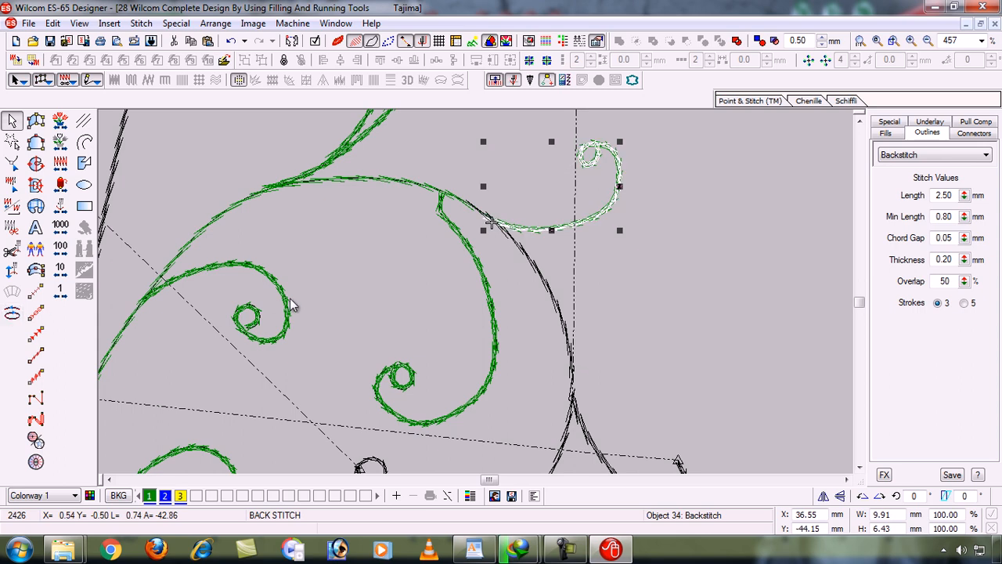
key(Escape)
Travel down the right main stem to the outer hook's junction, insert that hook into the sequence there, and backtrack it
key(shift+z)
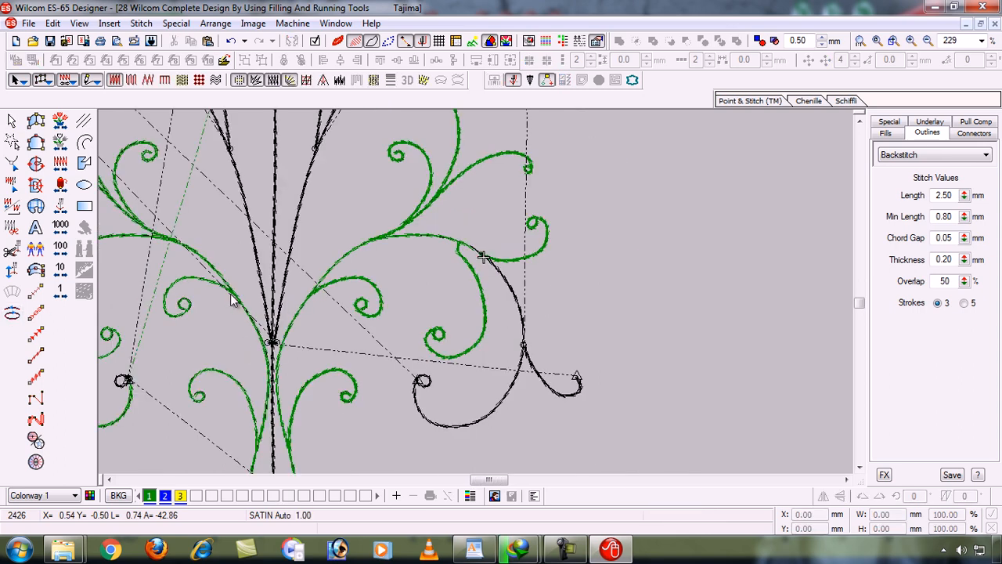
click(63, 292)
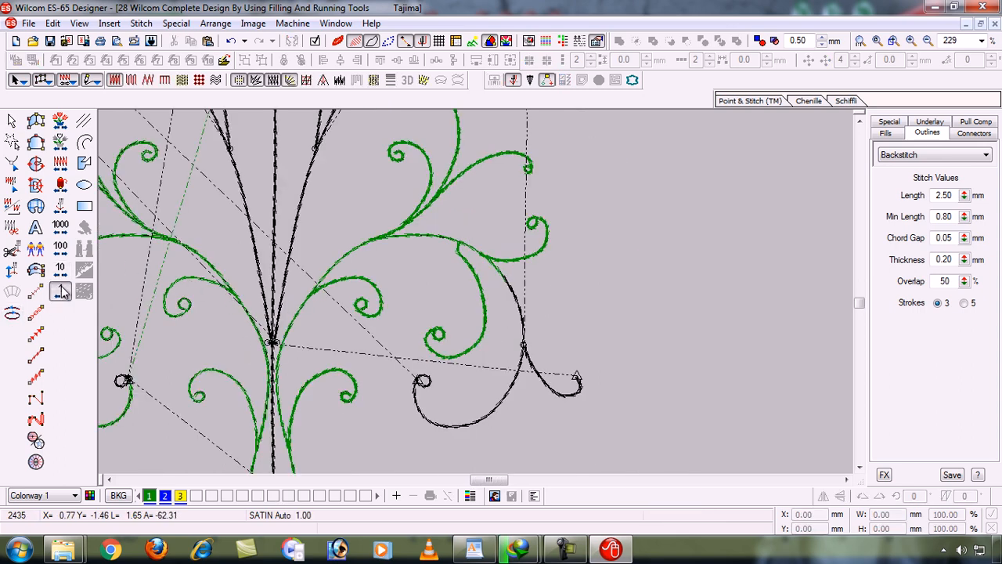
click(63, 291)
key(b)
drag(475, 293, 619, 403)
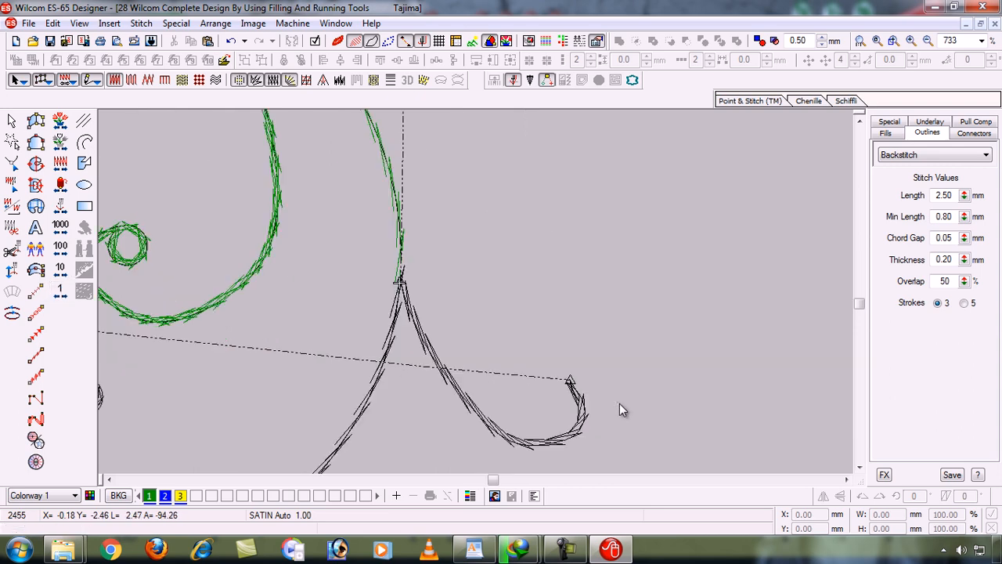
click(469, 412)
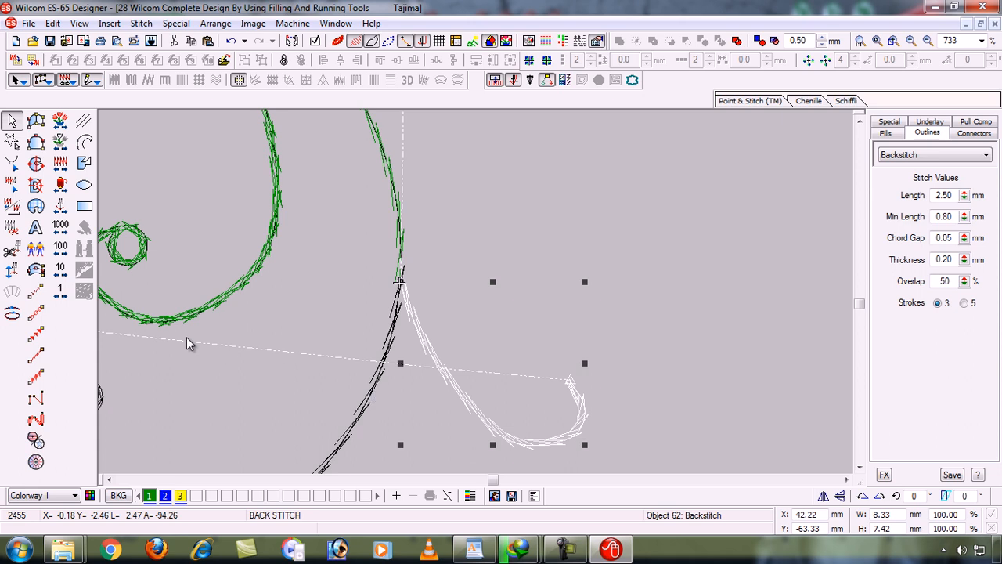
click(17, 317)
click(16, 316)
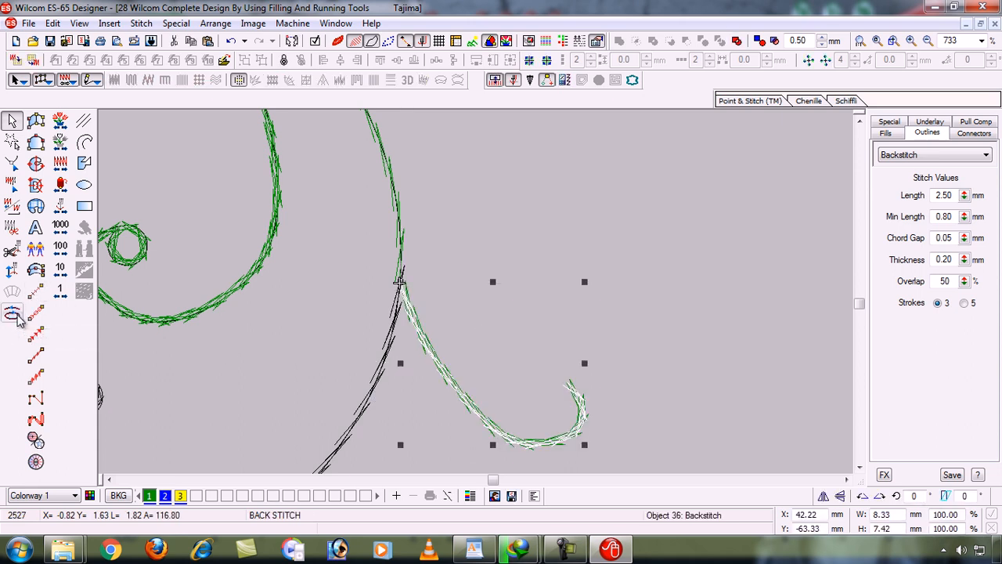
Travel to the end of the right main stem at its lower curl, and backtrack the whole stem
key(0)
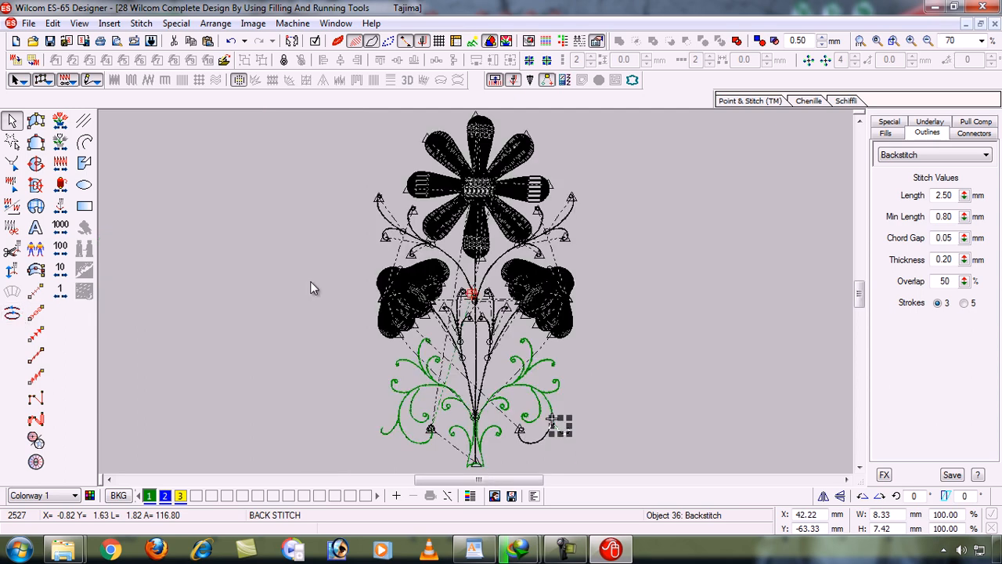
key(b)
drag(355, 323, 565, 389)
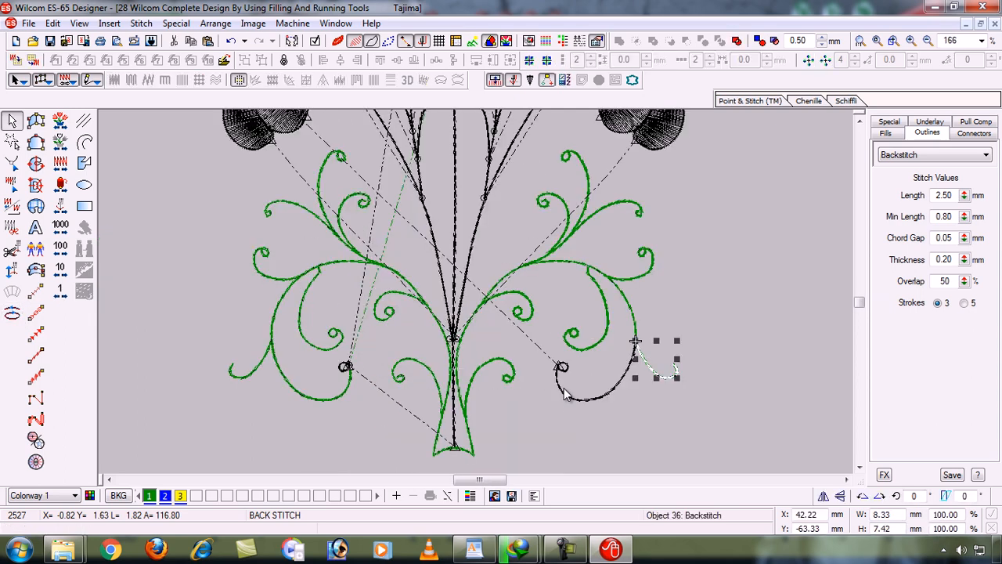
key(Escape)
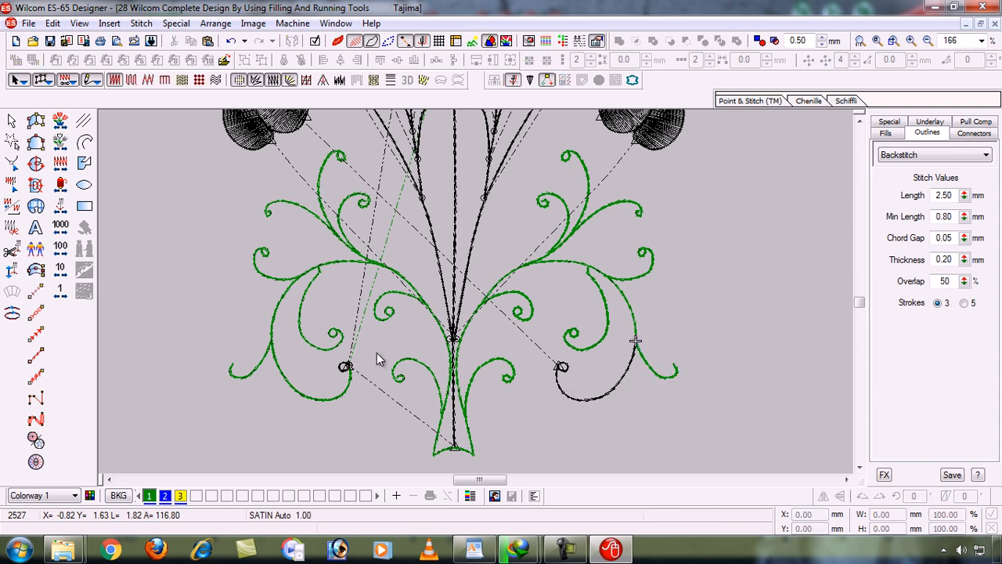
click(63, 209)
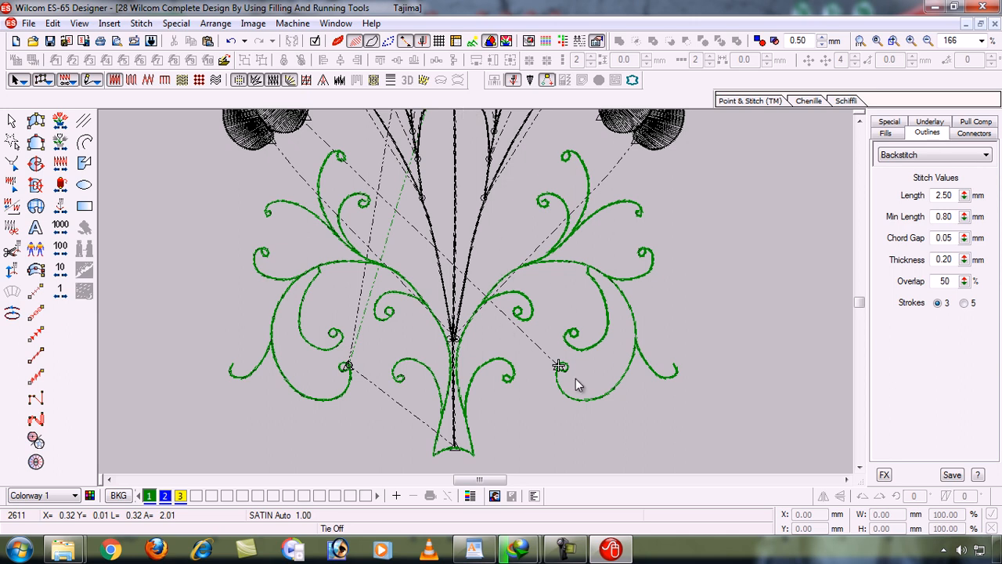
click(594, 401)
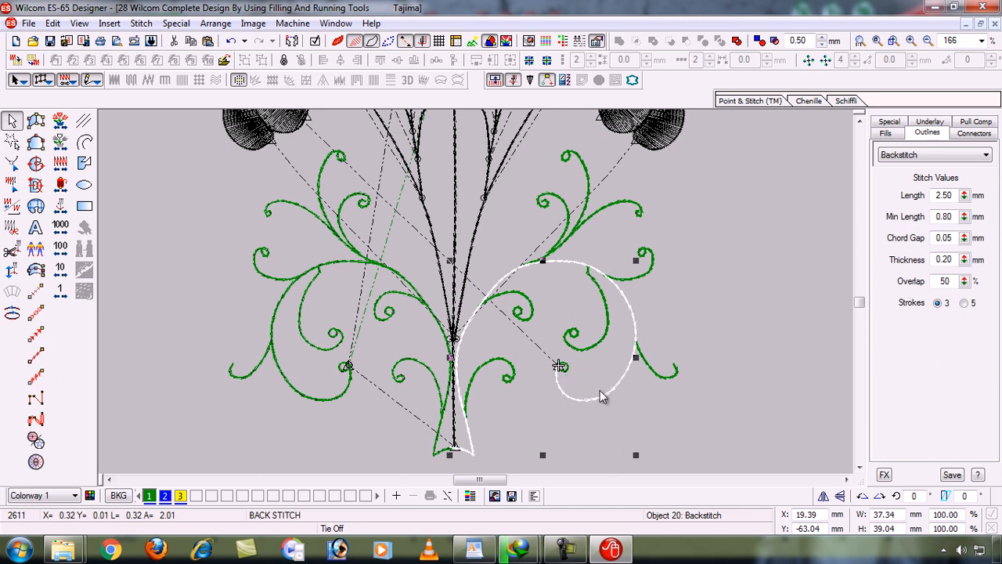
click(11, 317)
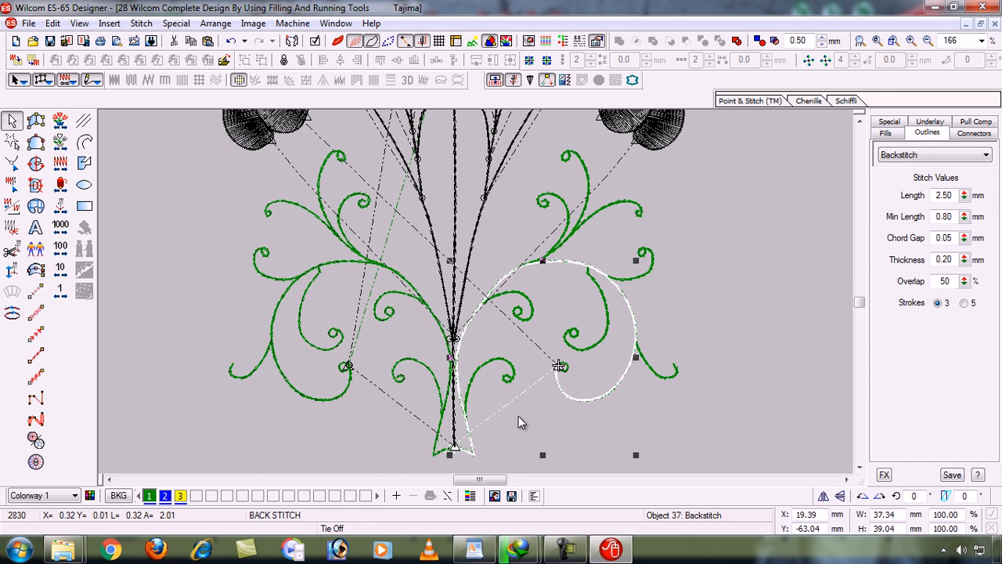
click(357, 434)
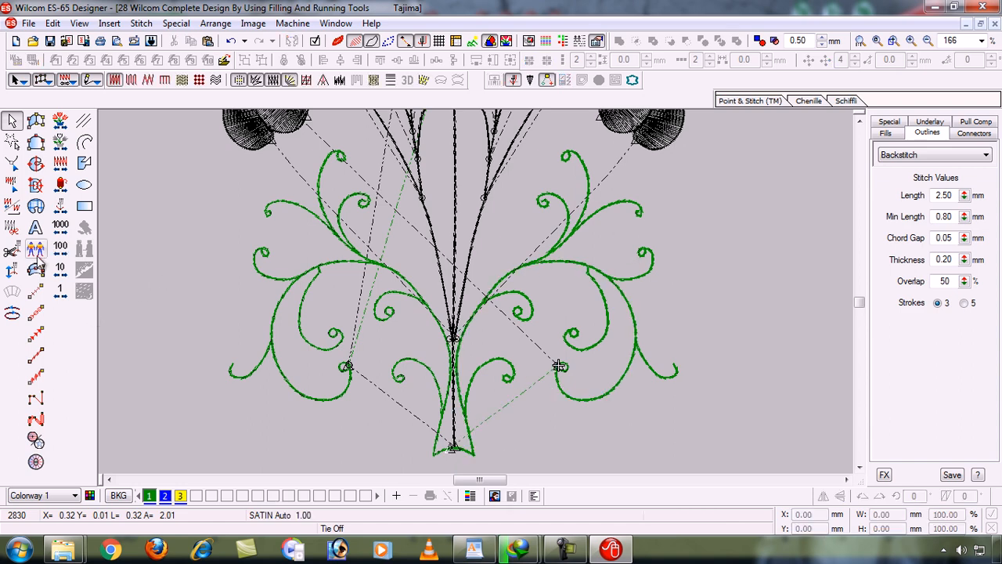
Travel back to the tie-off at the plant's base, and insert the straight central stem into the stitching sequence there
click(61, 208)
click(61, 208)
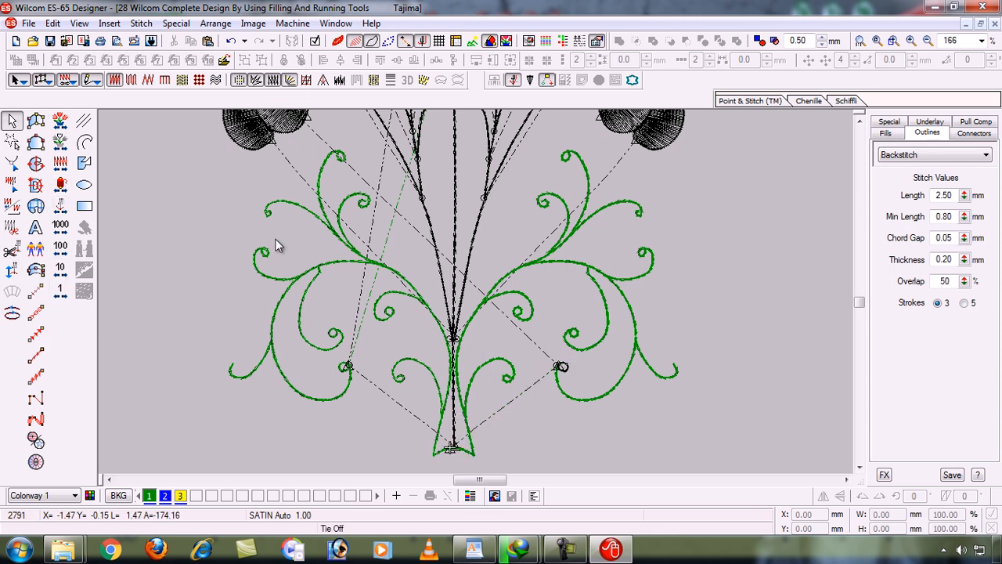
click(455, 423)
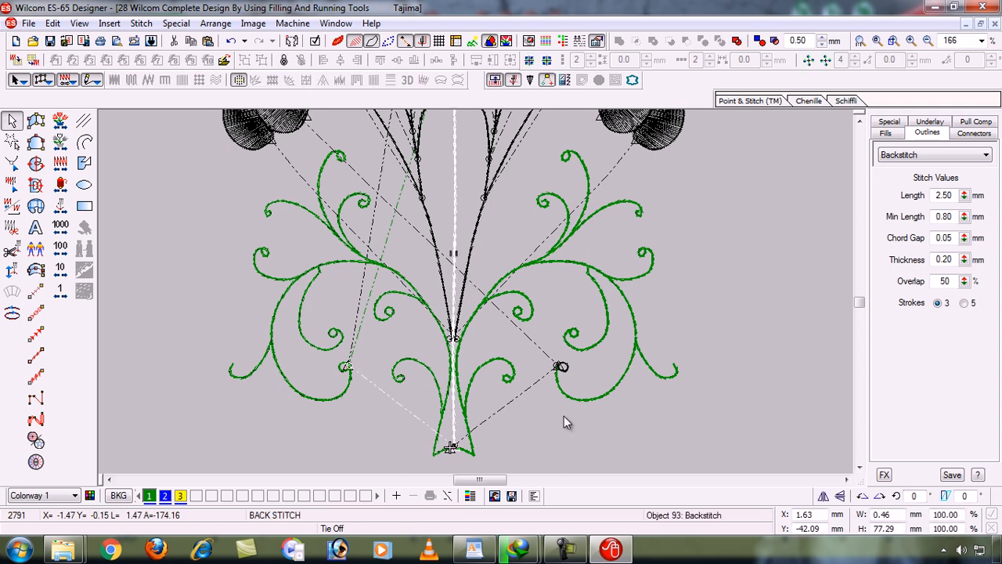
key(Escape)
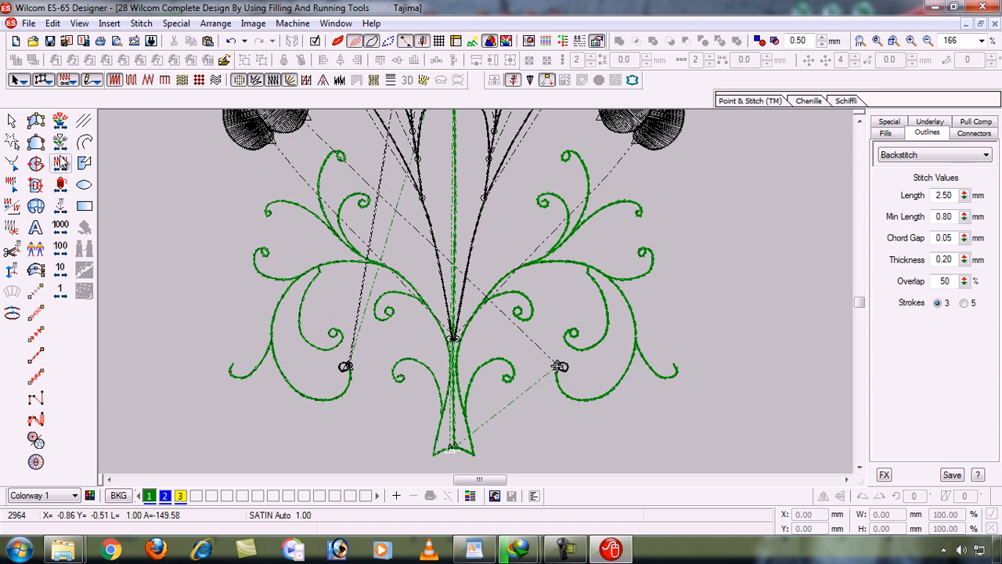
Travel back through the stitching sequence from the right lower curl to the tie-off at the plant's base
key(Left)
key(Left)
key(Left)
key(Left)
key(Left)
key(Left)
key(Left)
key(Left)
key(Left)
key(Left)
key(Left)
key(Left)
key(Left)
key(Left)
key(Left)
key(Left)
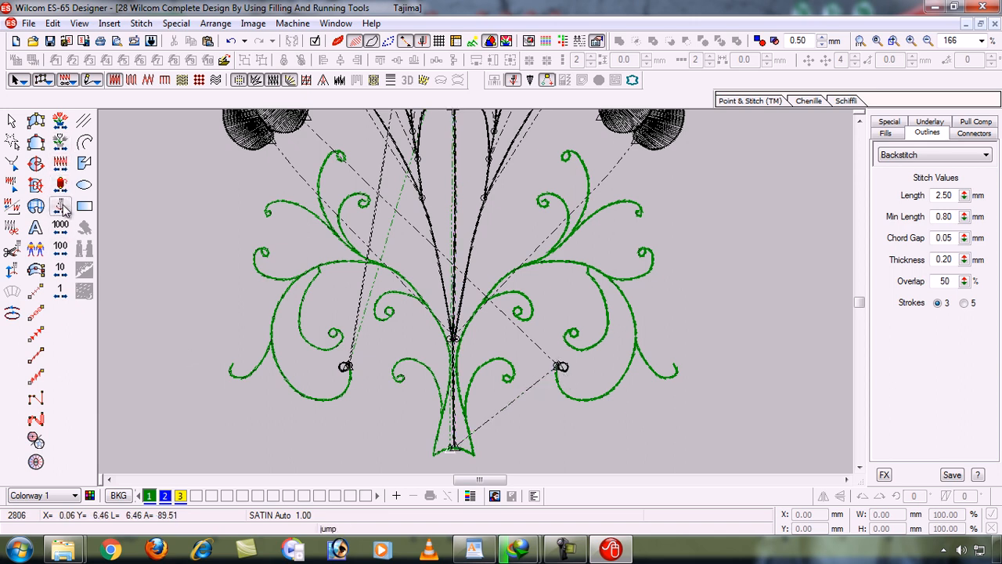
key(Left)
key(Left)
key(Left)
key(Left)
key(Left)
key(Left)
key(Left)
key(Left)
key(Left)
key(Left)
key(Left)
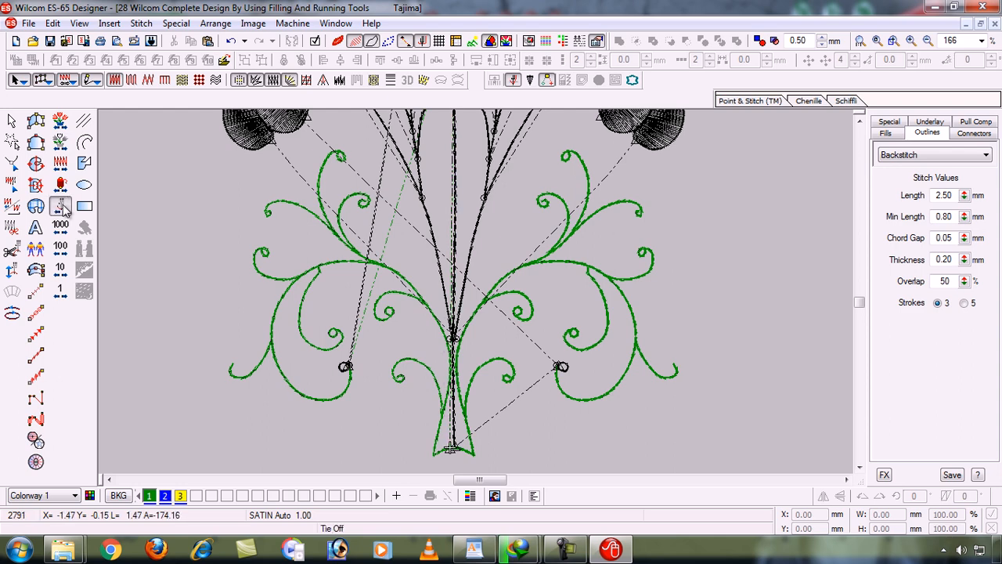
Step stitch by stitch through the jump between the plant's base and the right lower curl, examining the sequence there
key(Right)
key(Right)
key(Right)
key(Right)
key(Right)
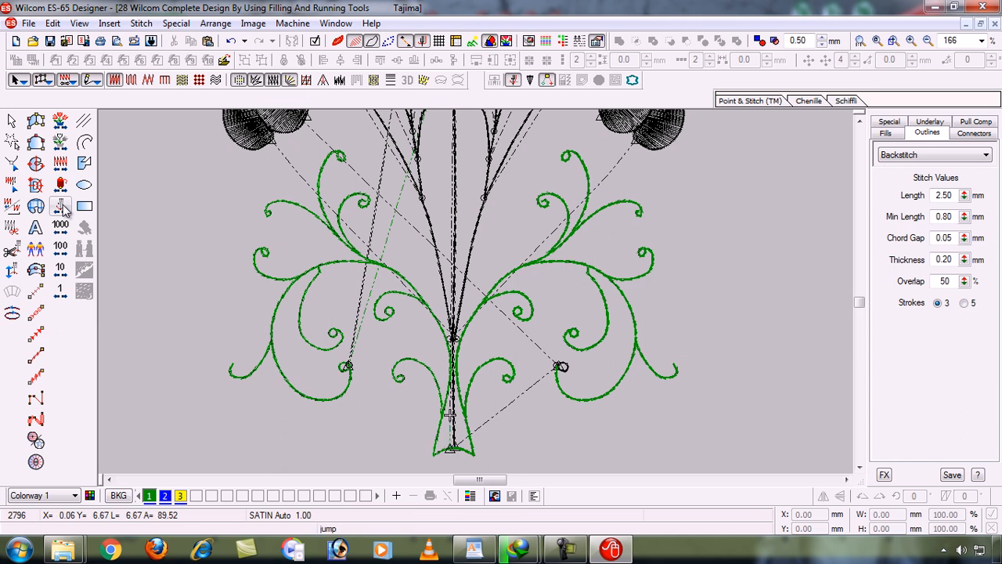
key(Right)
key(Right)
key(Right)
key(Right)
key(Right)
key(Right)
key(Right)
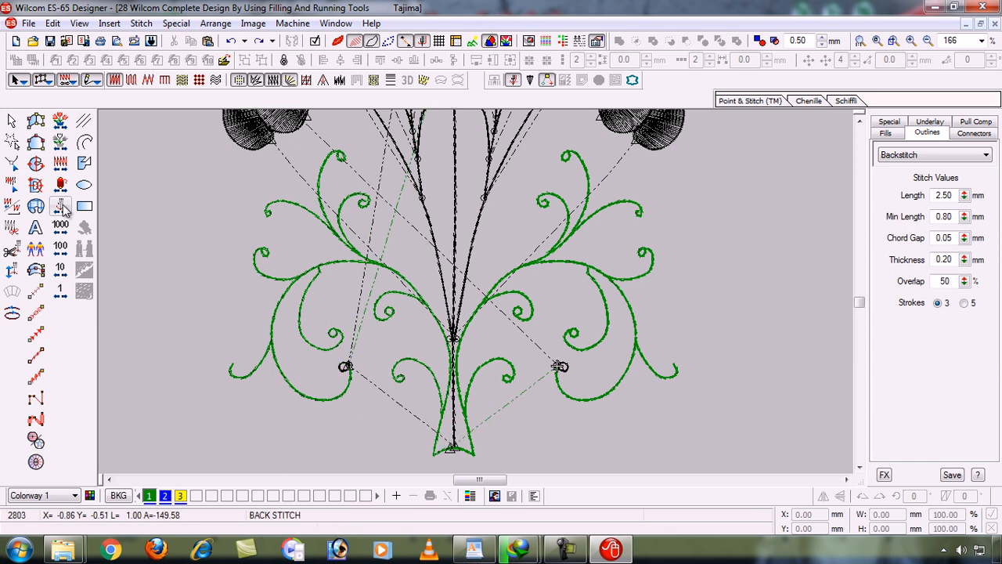
key(Left)
key(Left)
key(Left)
key(Left)
key(Left)
key(Left)
key(Left)
key(Left)
key(Left)
key(Left)
key(Left)
key(Left)
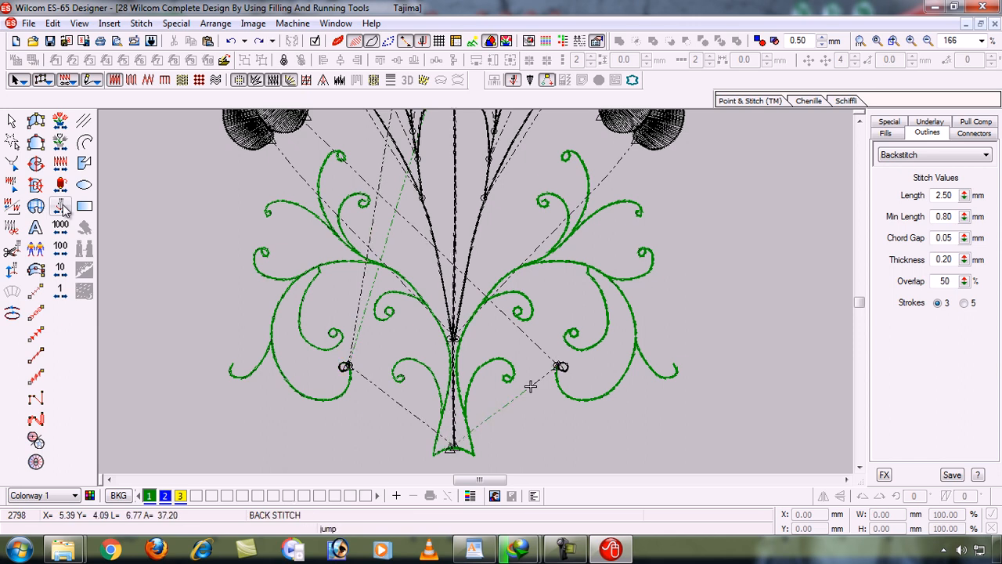
Undo the right main stem's backtrack, and travel to the tie-off at the right lower curl's small end loop
click(63, 208)
click(65, 209)
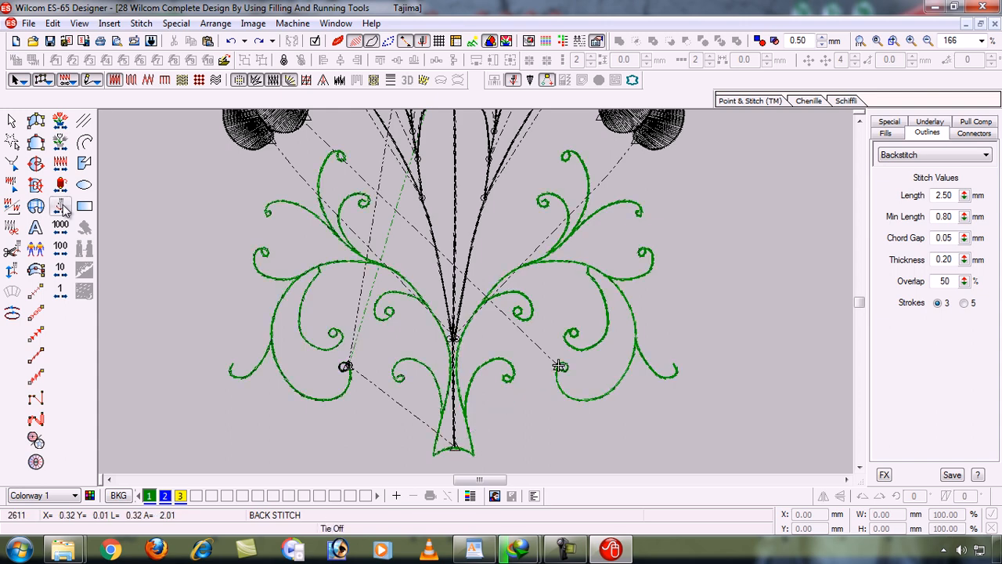
click(65, 211)
right_click(65, 210)
click(65, 211)
right_click(65, 211)
click(65, 209)
Try to backtrack the small end loop of the right lower curl and the right main stem
key(b)
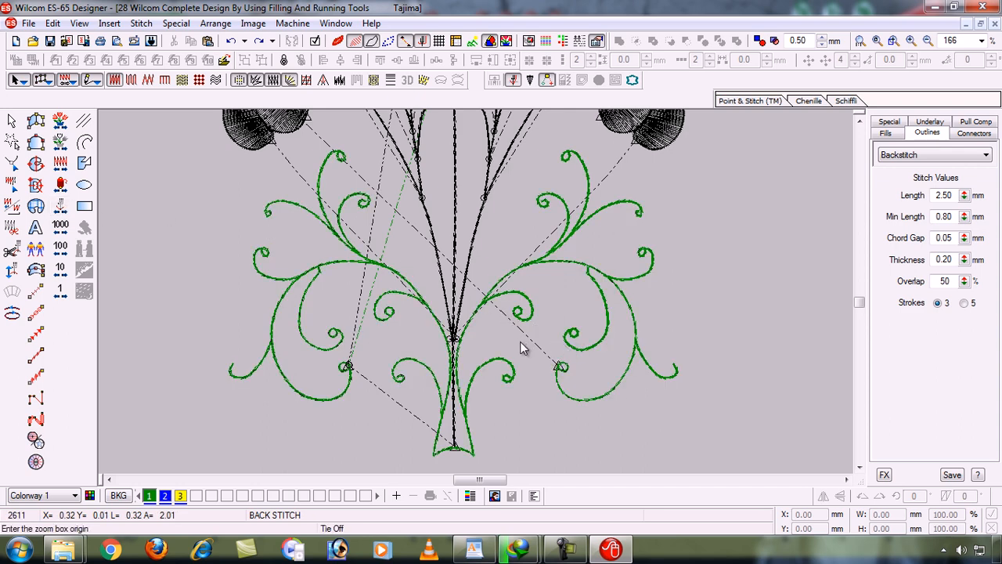
drag(517, 342, 594, 401)
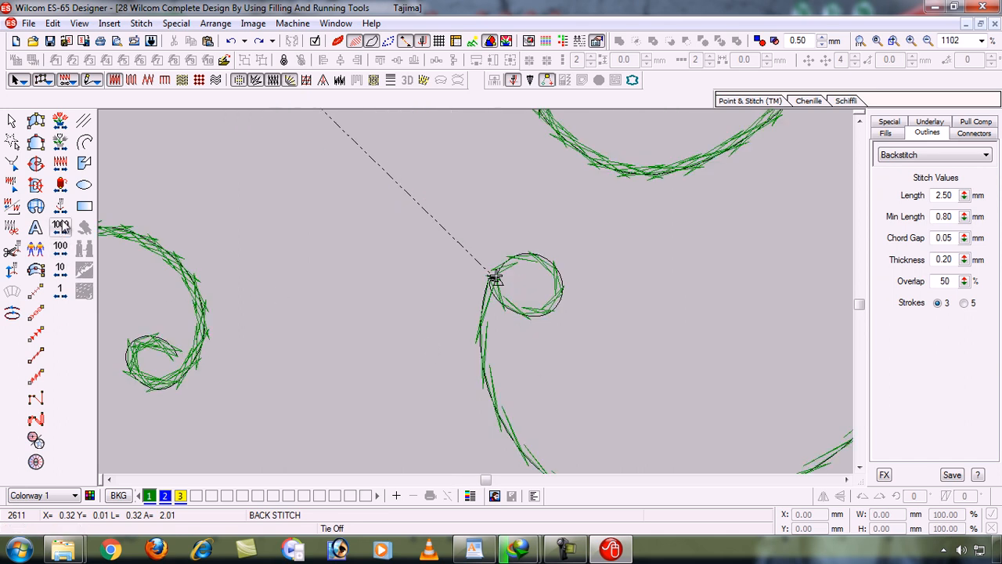
click(65, 147)
key(Escape)
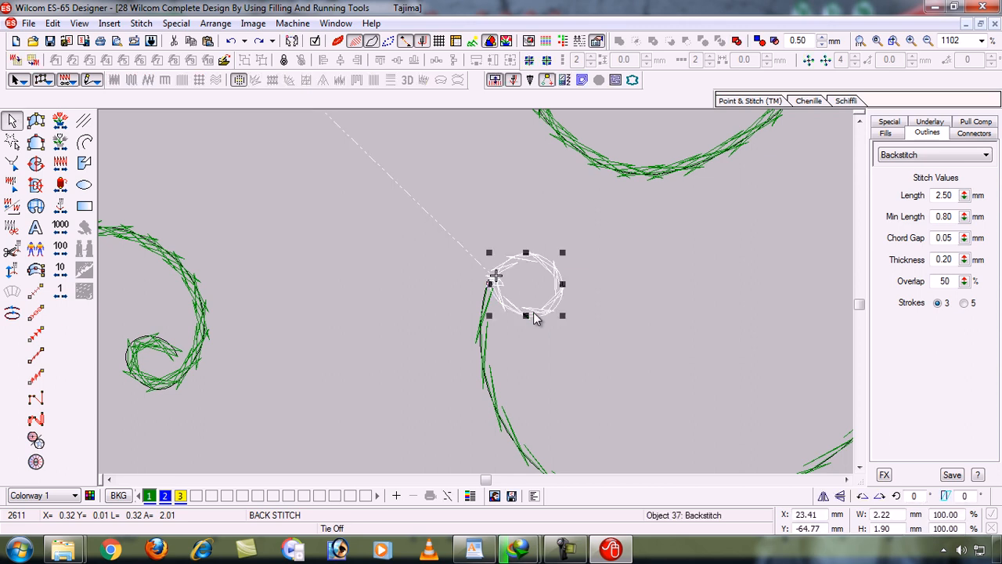
click(12, 313)
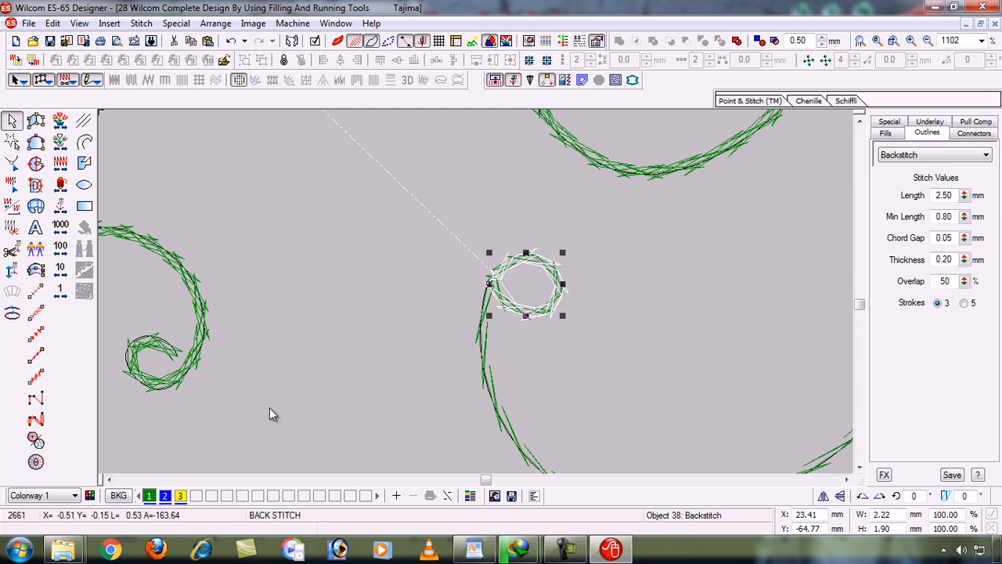
click(491, 417)
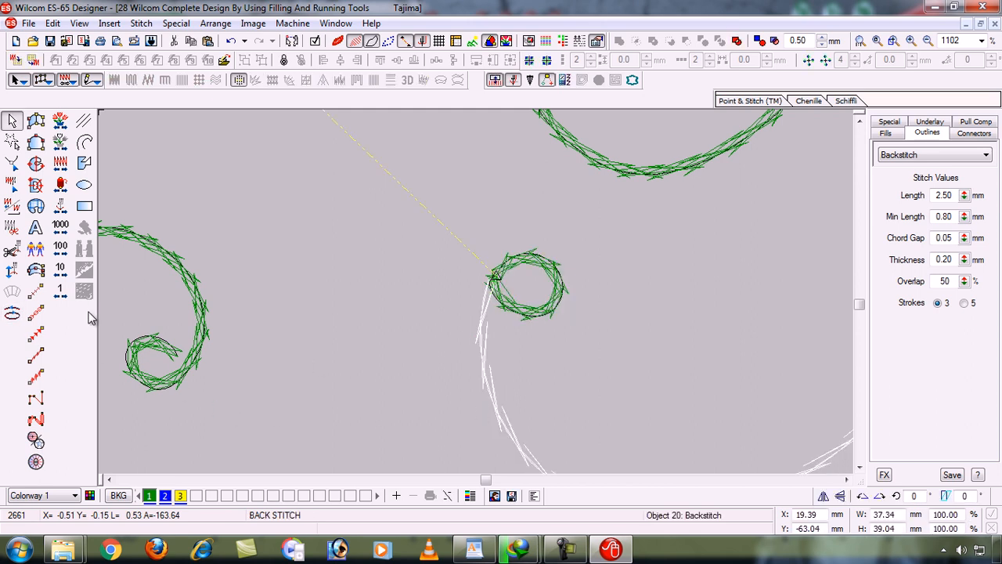
click(12, 313)
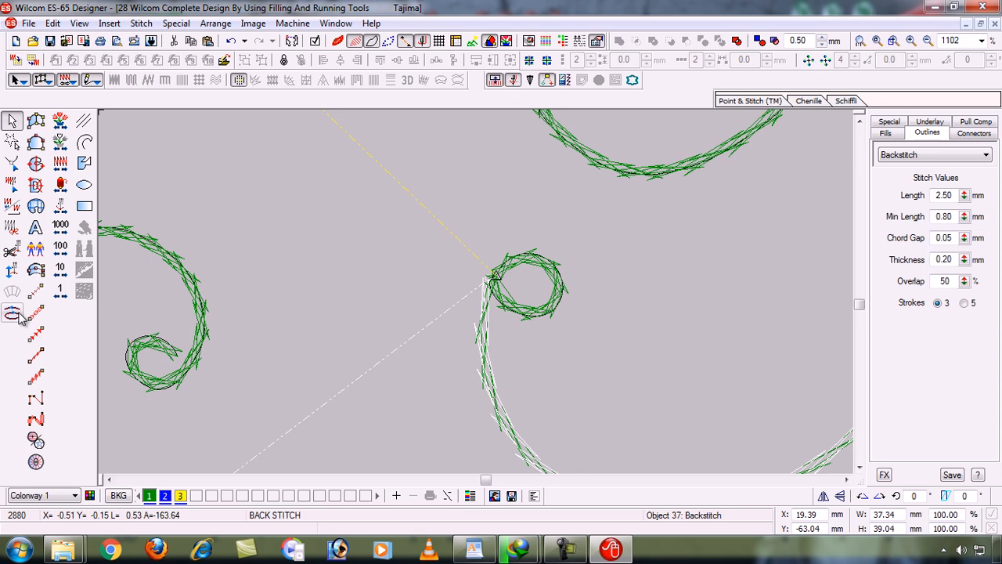
Travel back and forth through the lower stems' stitching sequence to examine the jumps around the right lower curl
key(0)
click(235, 363)
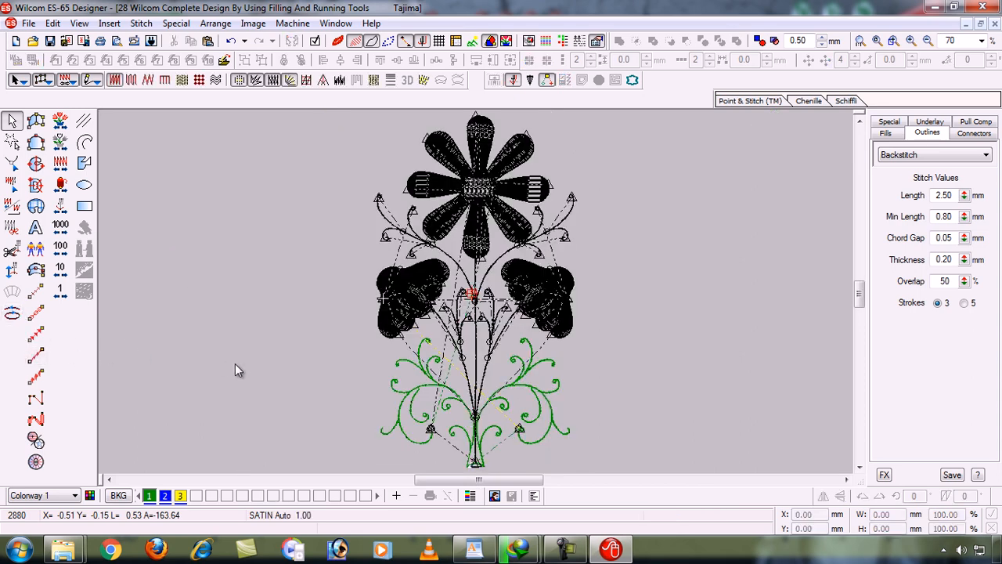
key(b)
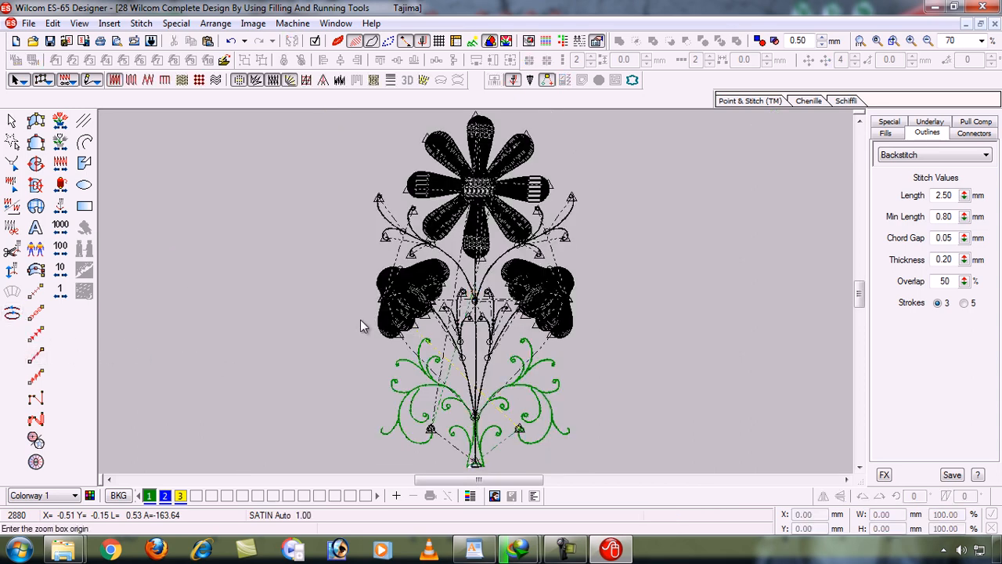
drag(302, 235, 536, 393)
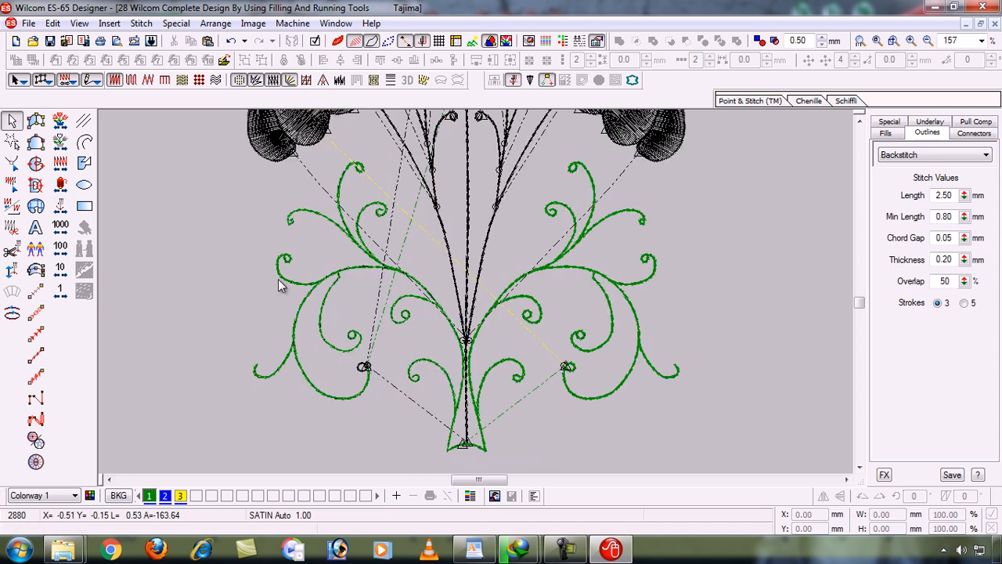
click(66, 207)
click(67, 208)
click(66, 208)
click(66, 207)
click(66, 207)
click(66, 207)
click(66, 207)
click(67, 207)
click(67, 208)
click(67, 208)
click(66, 207)
click(66, 207)
click(66, 208)
right_click(67, 207)
right_click(66, 207)
right_click(66, 208)
right_click(67, 207)
right_click(67, 207)
right_click(66, 207)
right_click(67, 207)
right_click(66, 208)
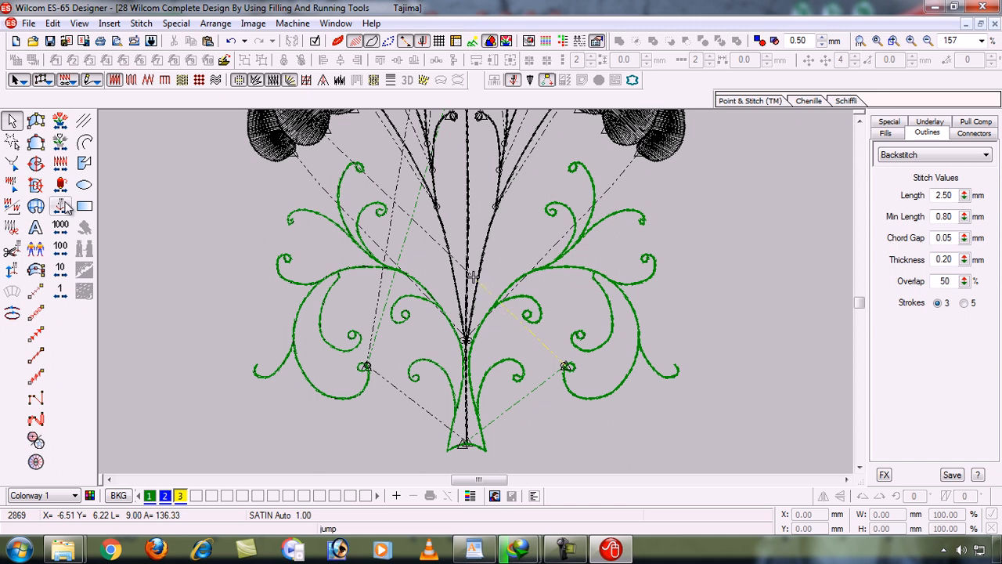
right_click(67, 207)
right_click(67, 208)
right_click(66, 208)
Travel to the start of the sequence, and return to the jump between the plant's base and the right lower curl
click(66, 208)
click(67, 207)
click(66, 207)
click(66, 208)
click(67, 207)
click(66, 208)
click(66, 208)
click(66, 208)
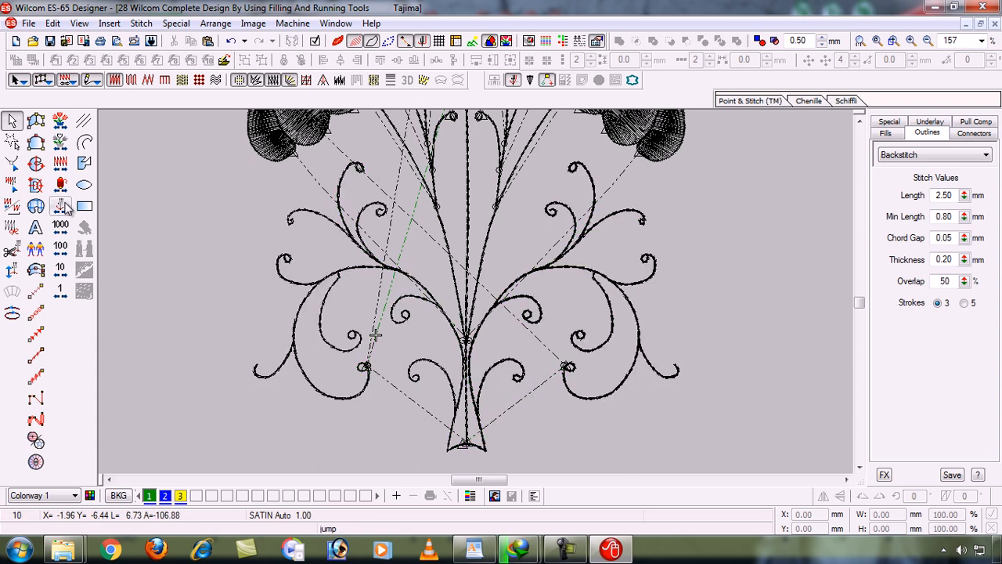
right_click(67, 208)
click(67, 208)
click(67, 208)
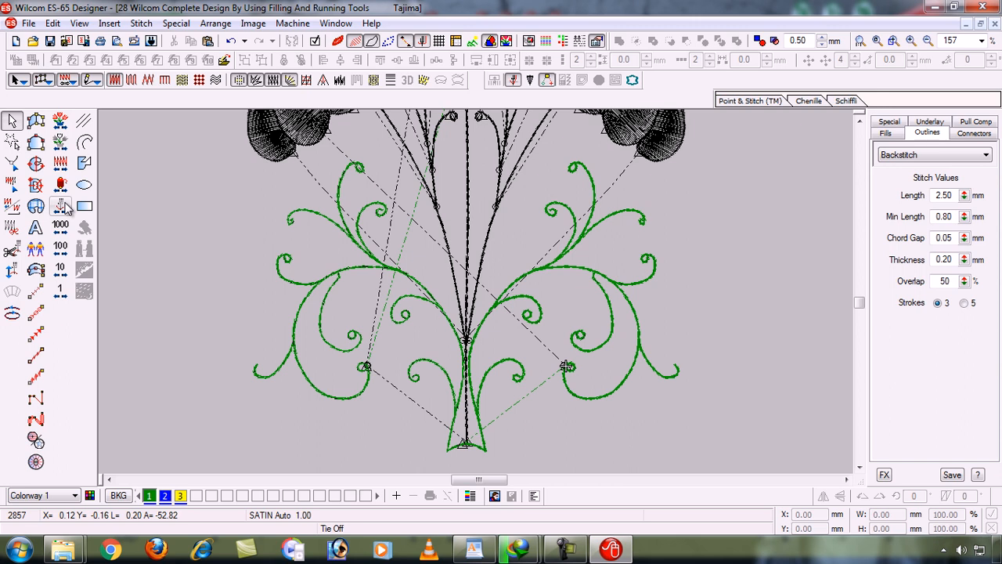
click(66, 208)
click(66, 207)
click(67, 208)
click(66, 207)
right_click(67, 207)
right_click(66, 207)
right_click(66, 208)
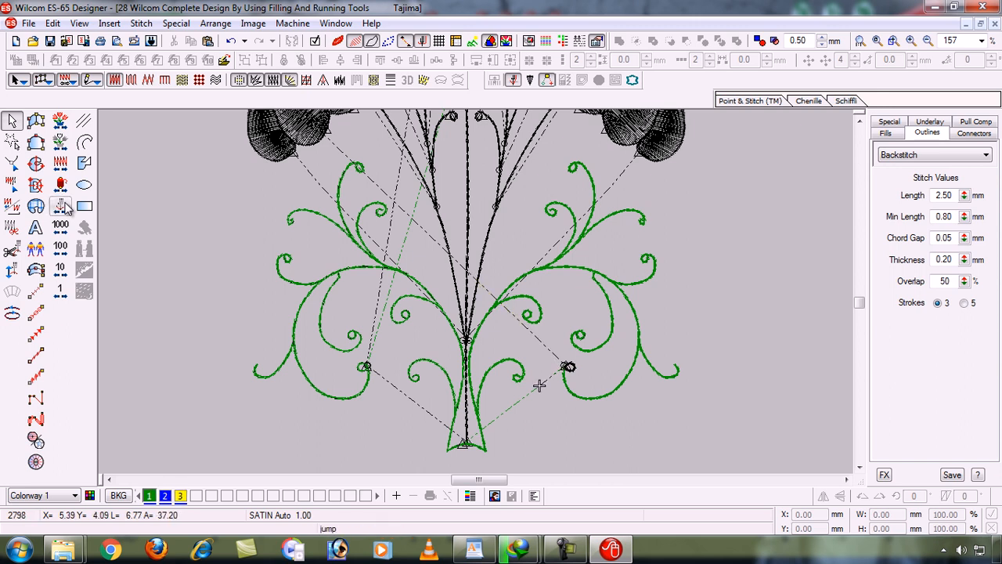
Undo the backtracks of the right main stem and its end loop, and travel to the tie-off at the right lower curl
right_click(67, 207)
right_click(67, 207)
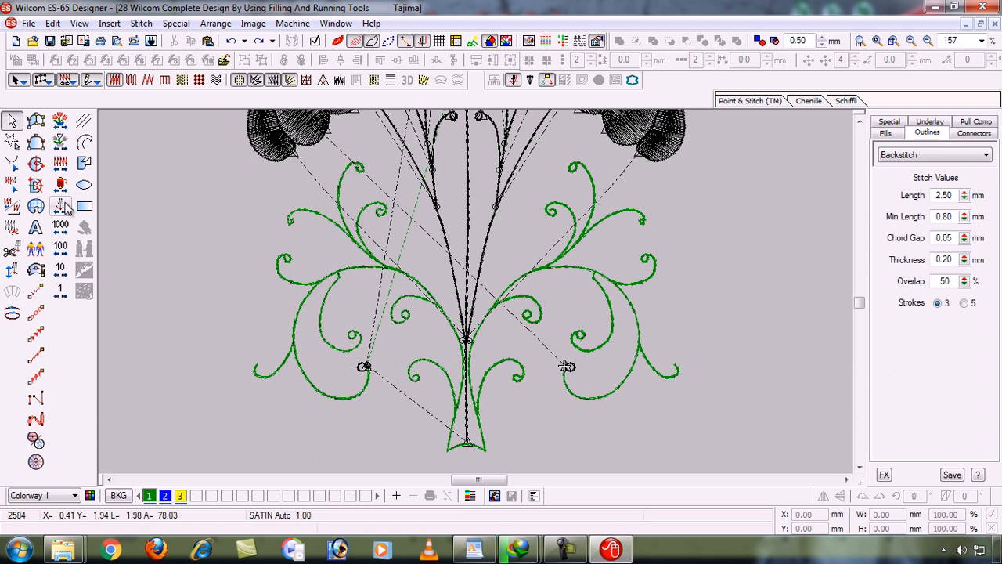
right_click(68, 209)
click(68, 209)
right_click(68, 209)
click(68, 209)
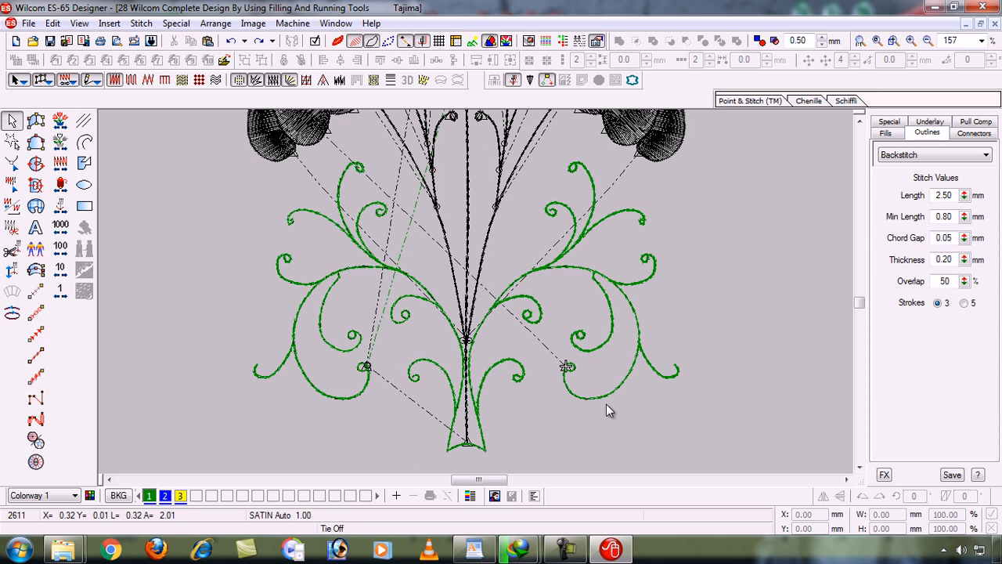
Travel back from the right lower curl's tie-off to the jump at the start of the stitching sequence
key(b)
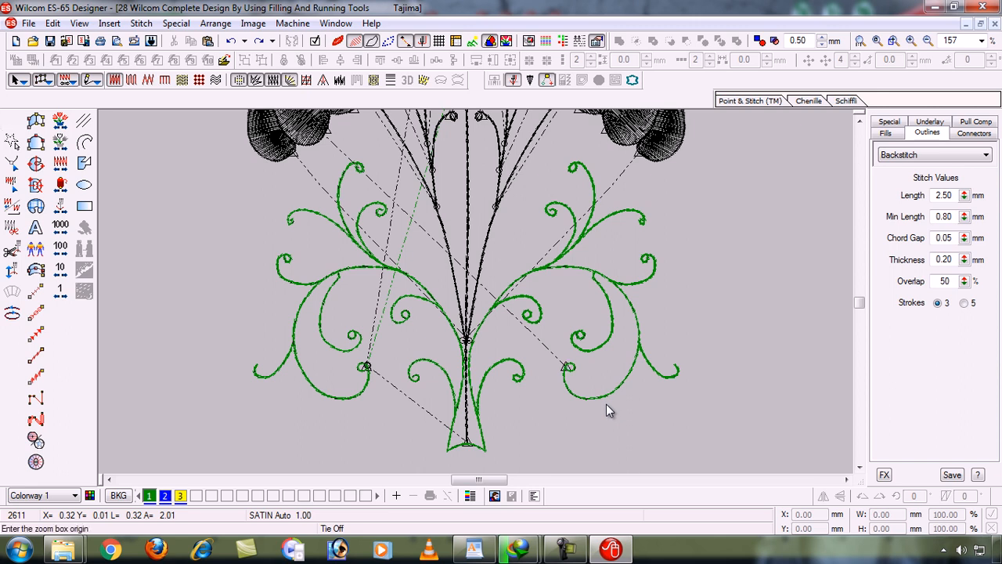
drag(539, 343, 611, 415)
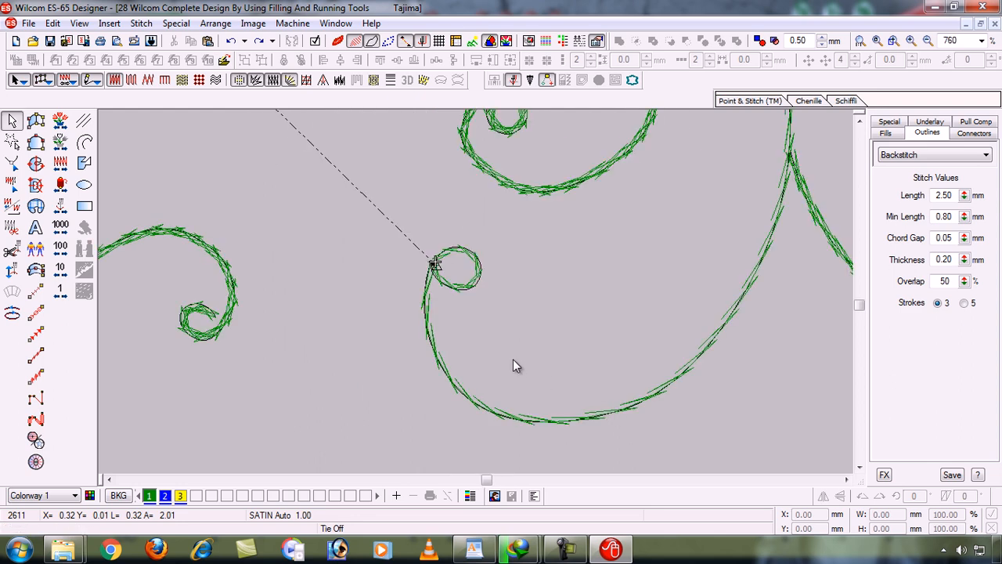
click(60, 208)
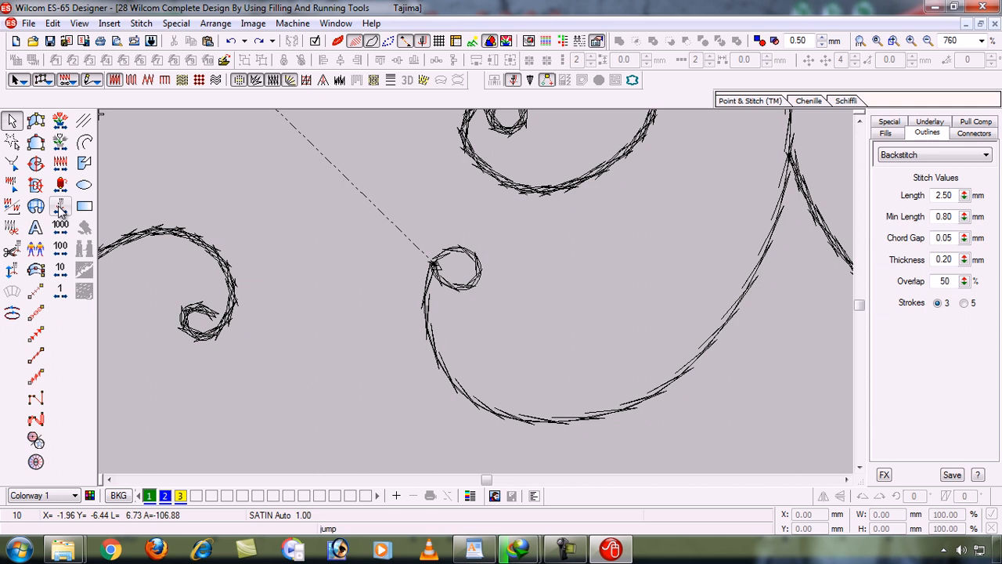
Hide the stitches and start a backstitch run at the design's end point, tracing from the small curl down the large scroll's inner side
right_click(61, 211)
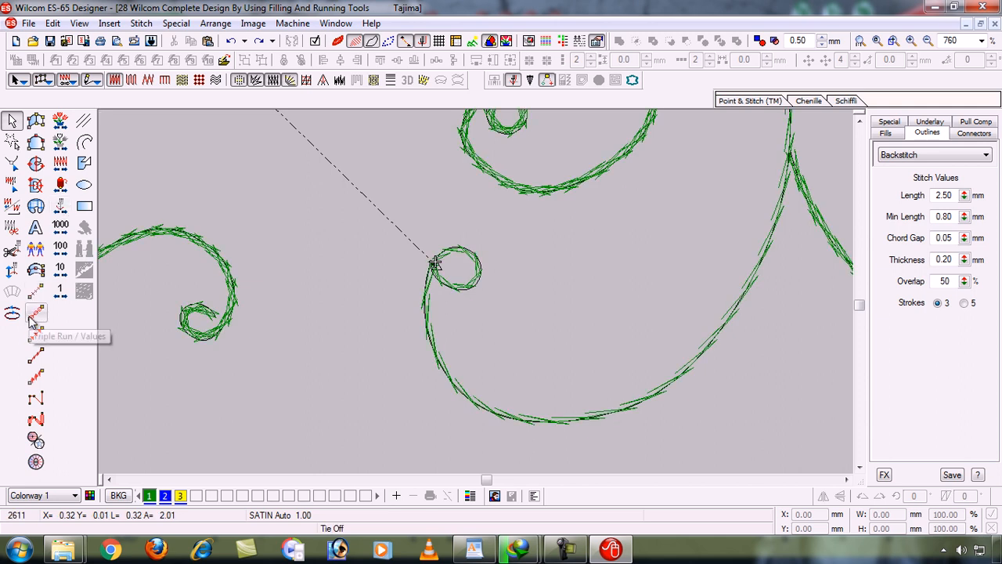
click(35, 355)
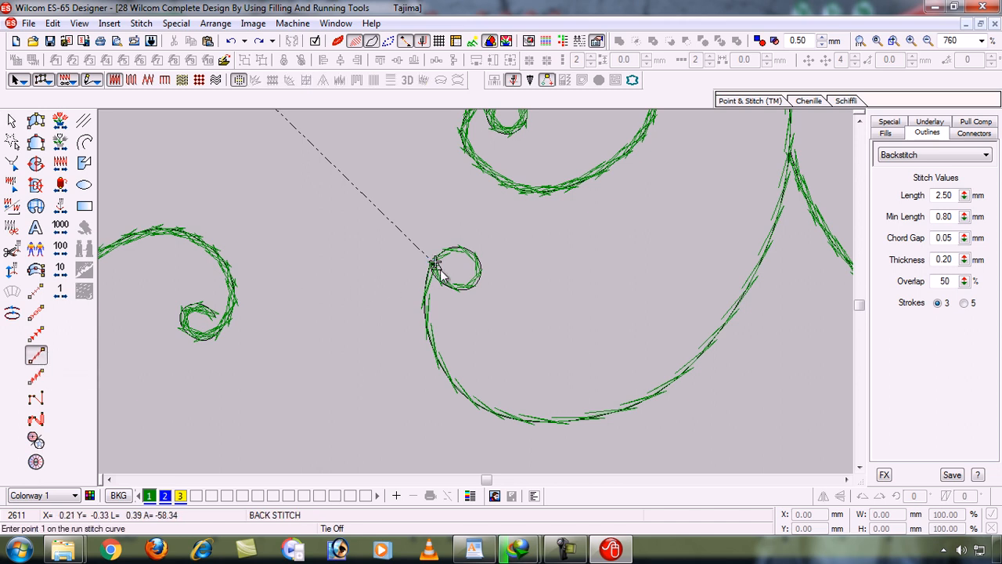
key(s)
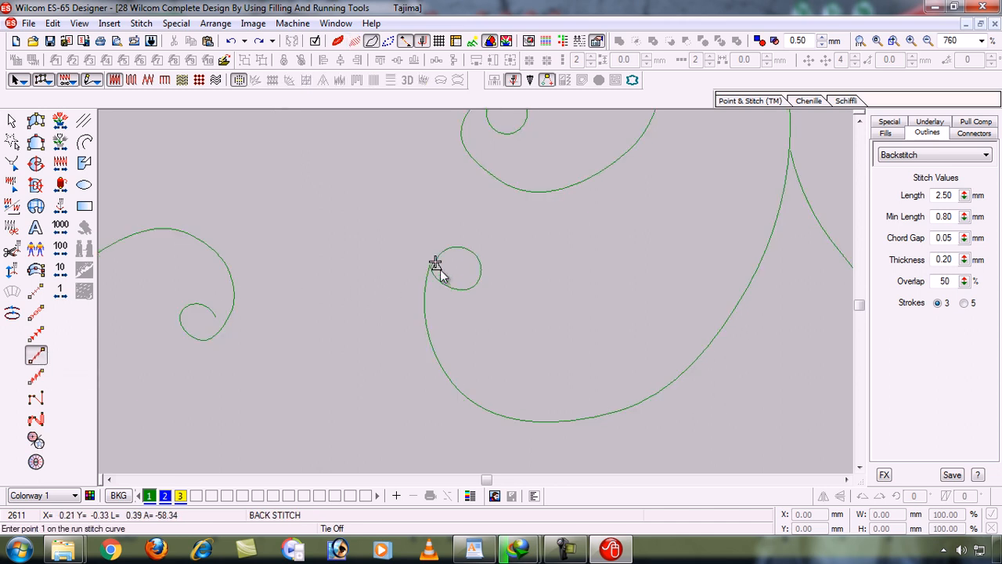
key(b)
click(398, 240)
click(524, 410)
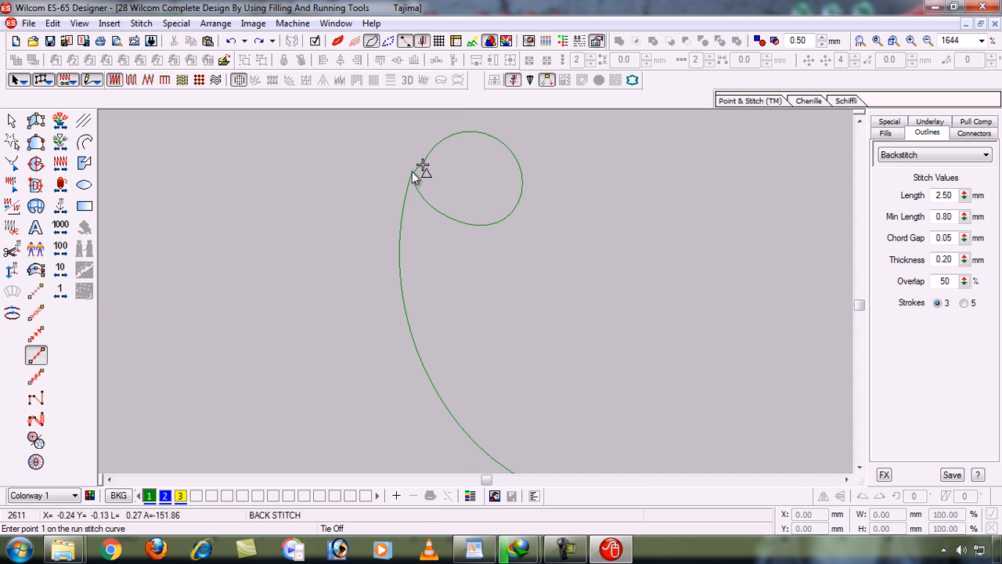
click(412, 172)
click(403, 206)
click(402, 289)
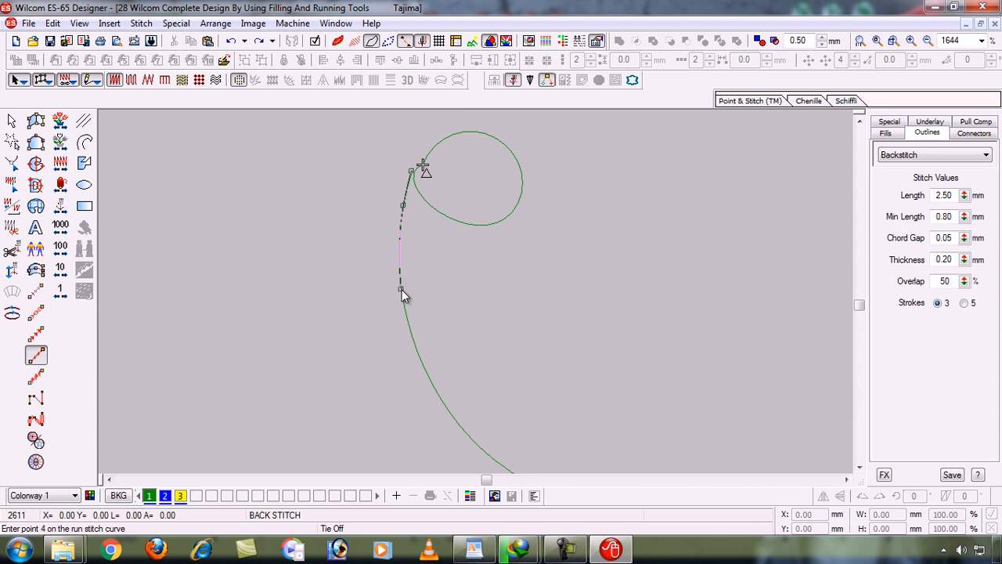
click(426, 368)
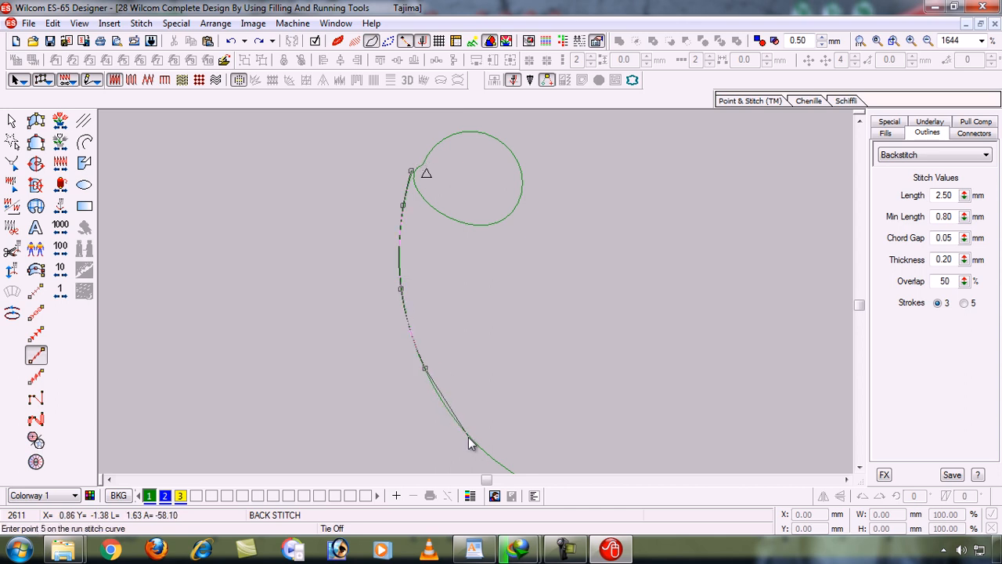
click(478, 444)
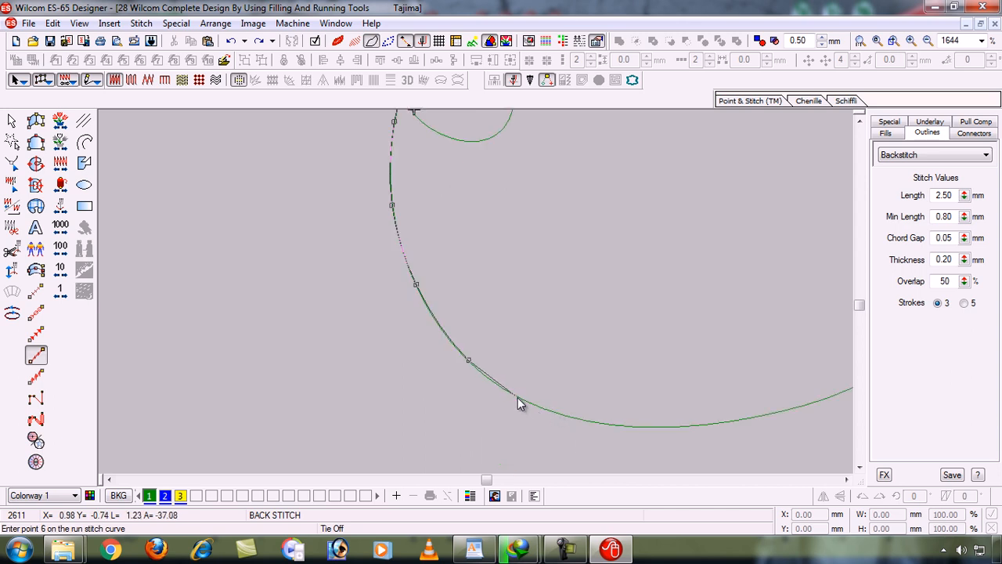
Continue the backstitch run along the bottom of the large scroll and up its outer side to the small branch junction
click(517, 397)
click(604, 425)
click(734, 422)
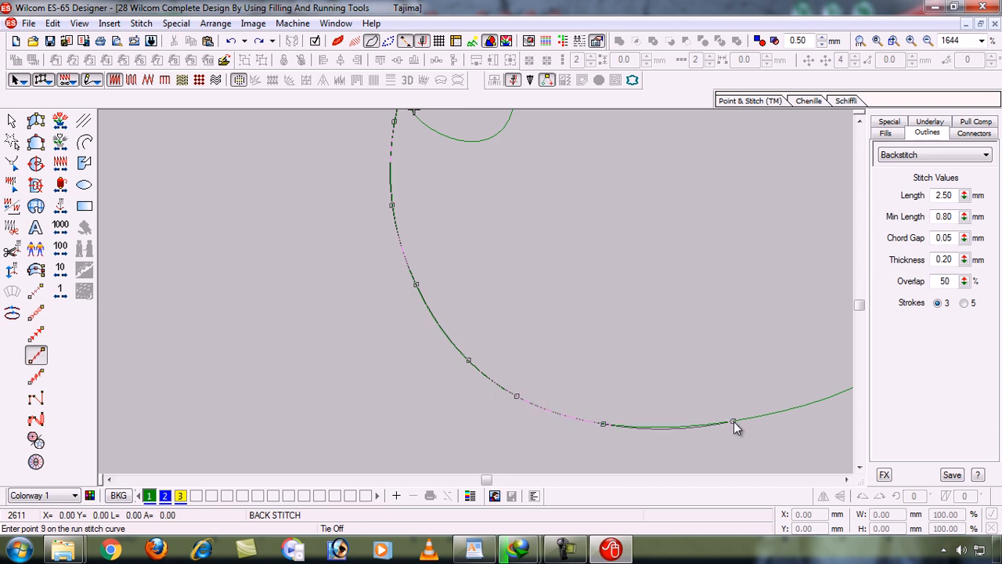
click(711, 316)
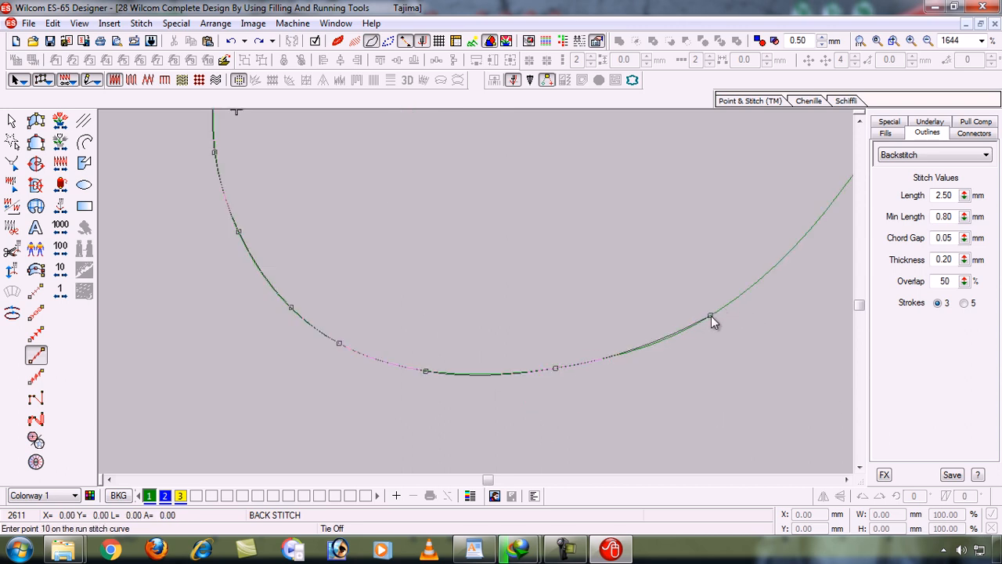
click(790, 253)
click(710, 174)
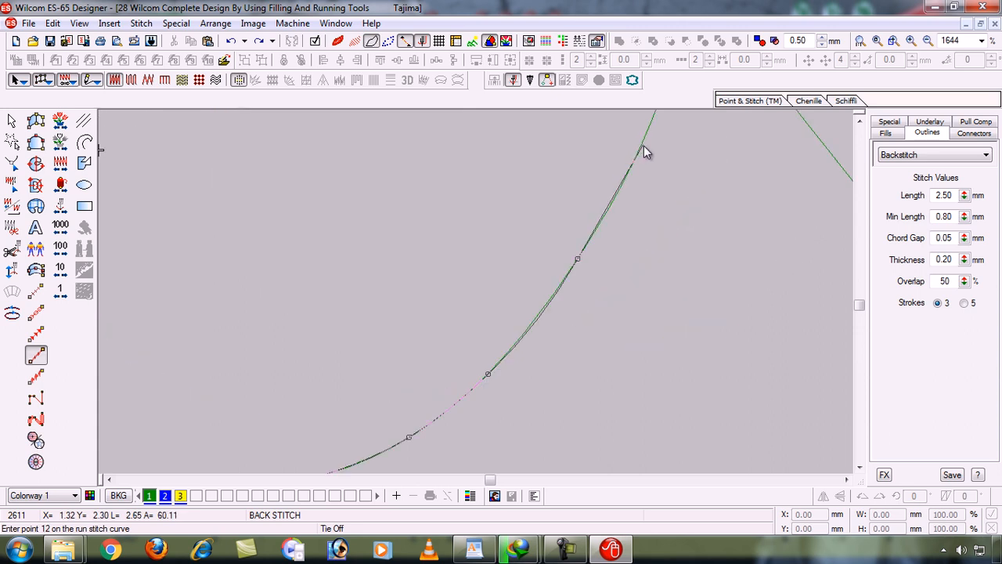
click(642, 147)
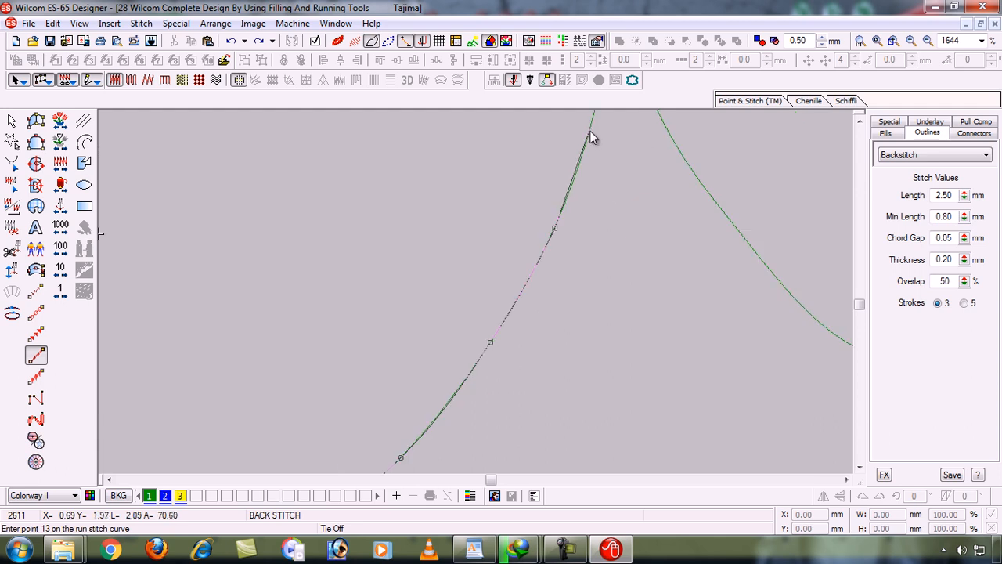
click(539, 195)
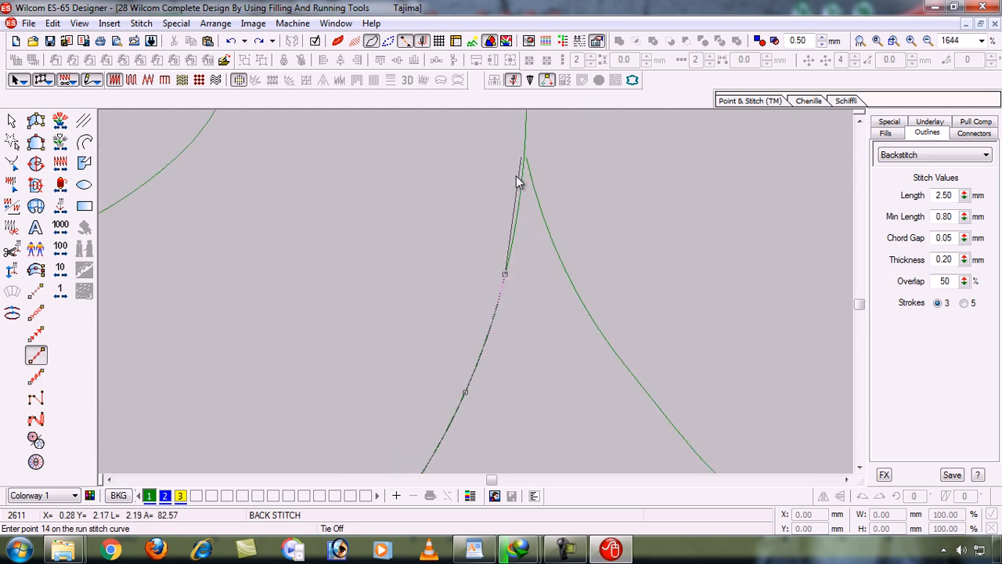
click(525, 140)
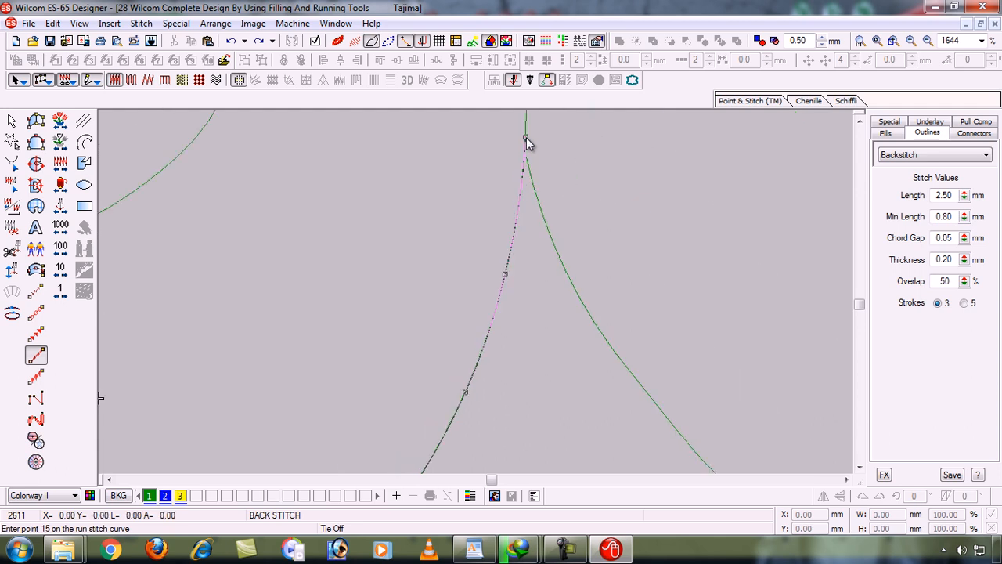
Extend the backstitch run from the small branch junction up the outer branch, past the next scroll's junction, onto the arch
scroll(526, 137, down, 2)
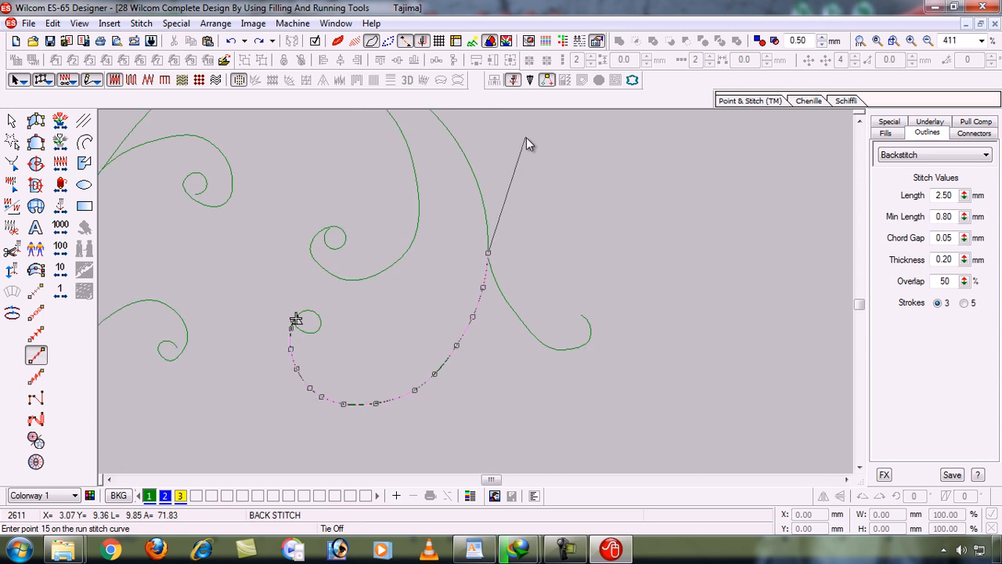
scroll(527, 138, up, 2)
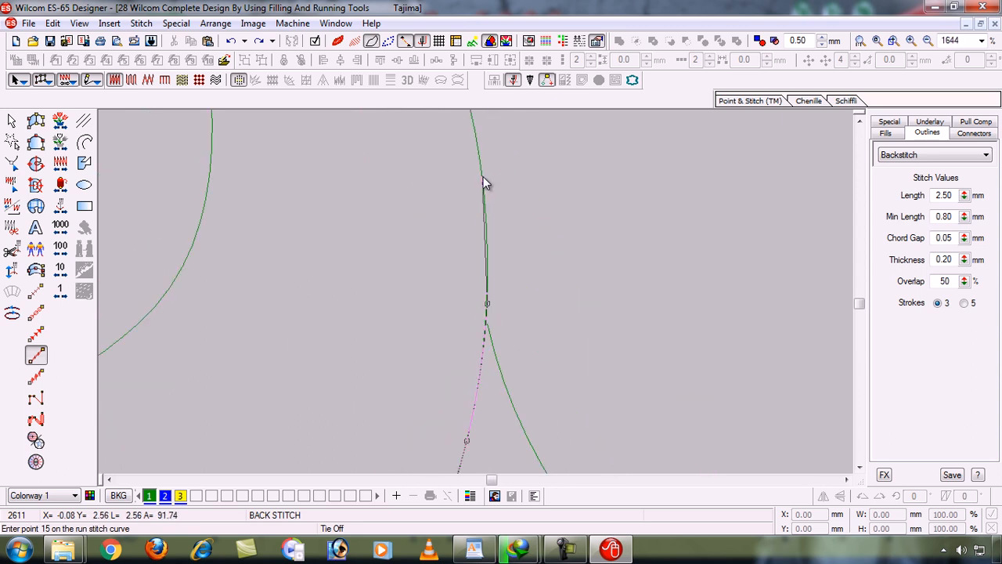
click(483, 171)
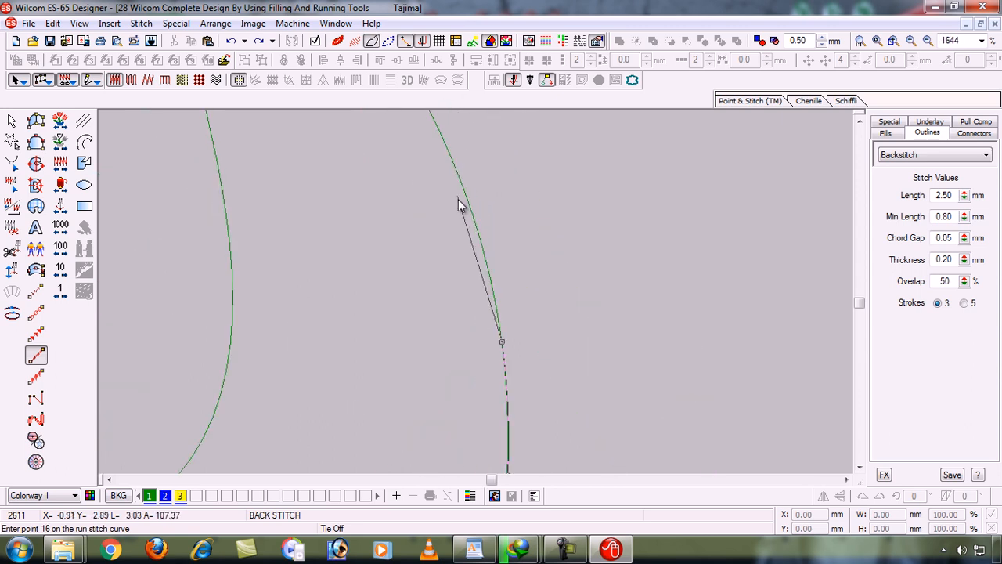
click(449, 152)
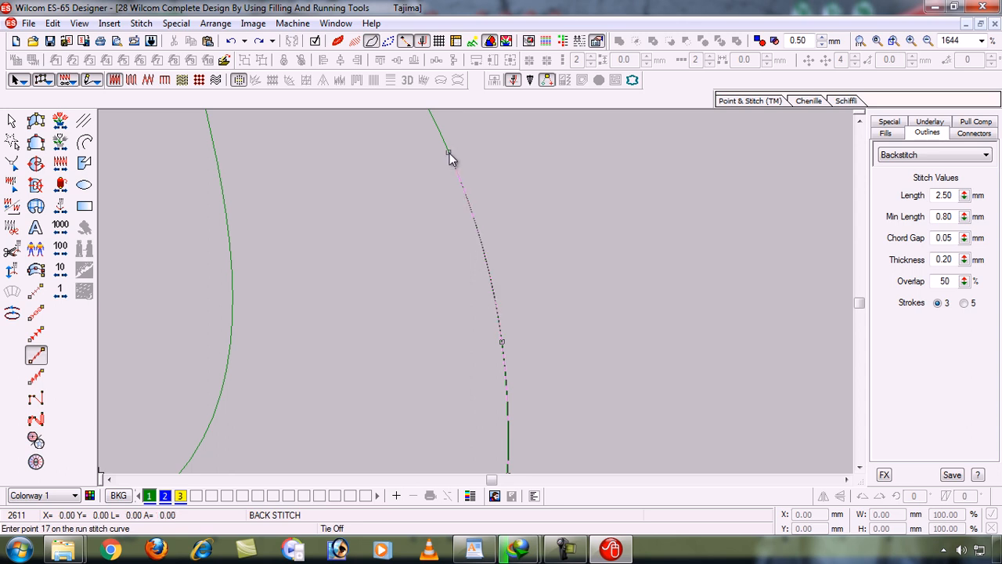
click(402, 150)
click(399, 198)
click(338, 188)
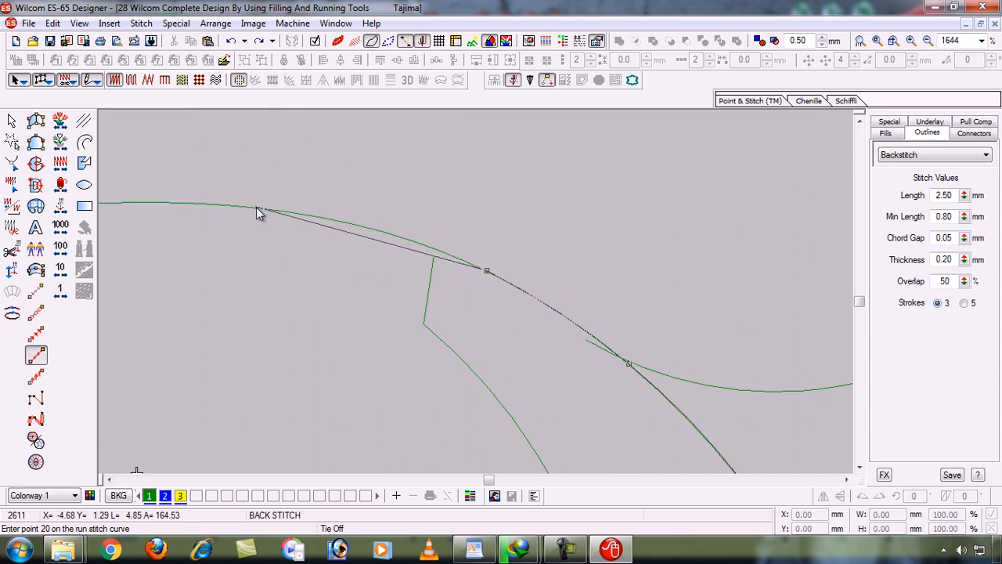
Trace the backstitch run over the top of the arch and down its inner slope toward the trunk
click(256, 207)
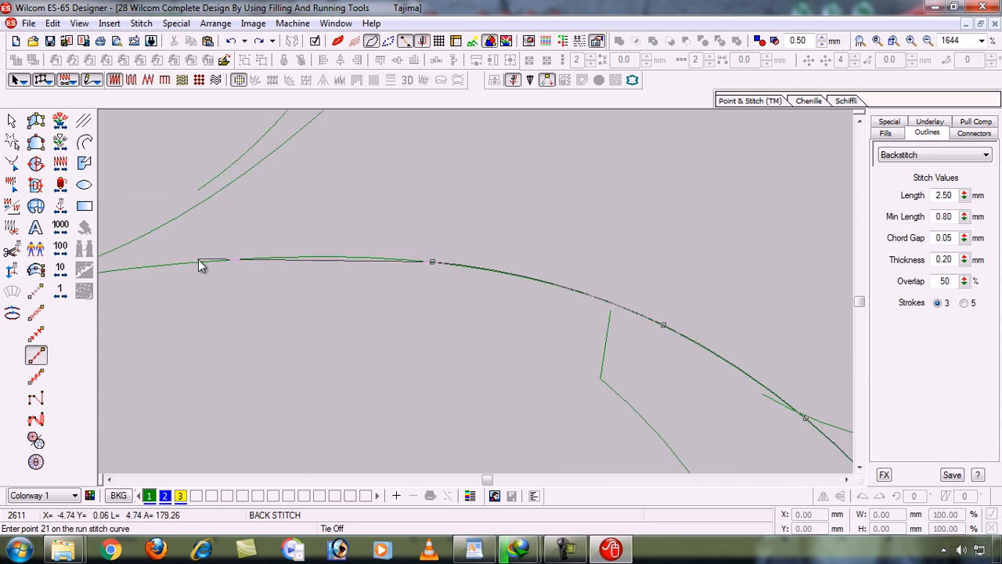
click(193, 263)
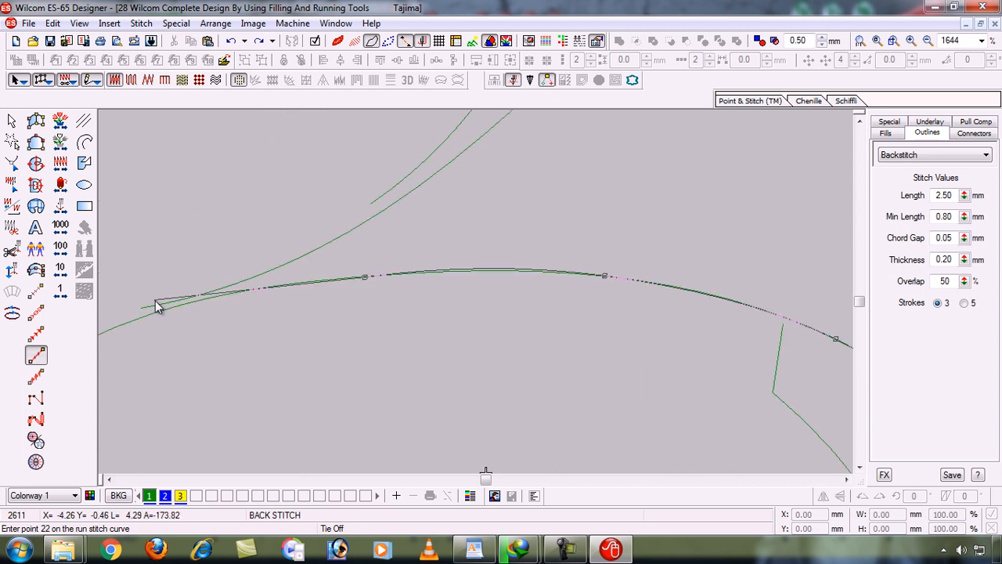
click(165, 313)
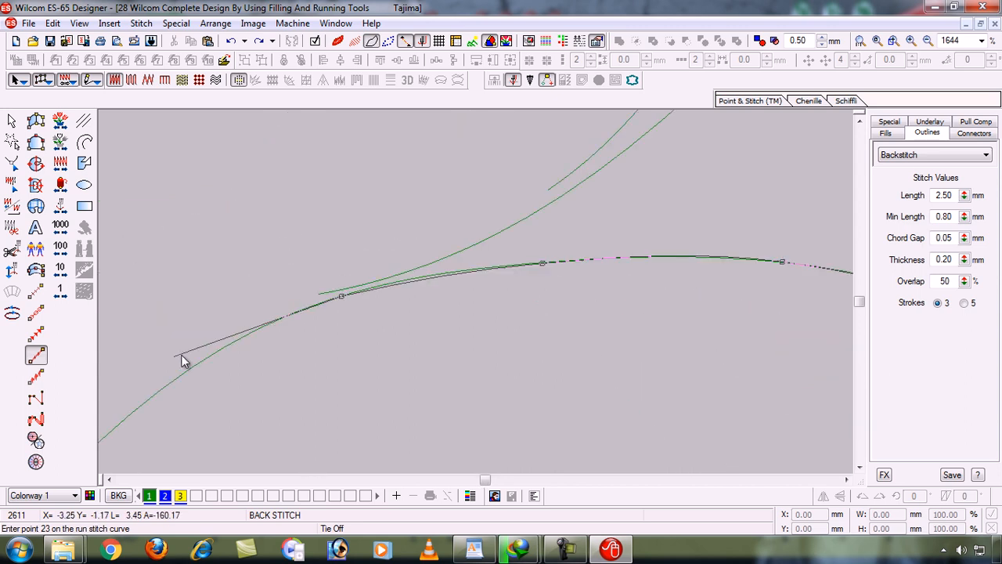
click(162, 389)
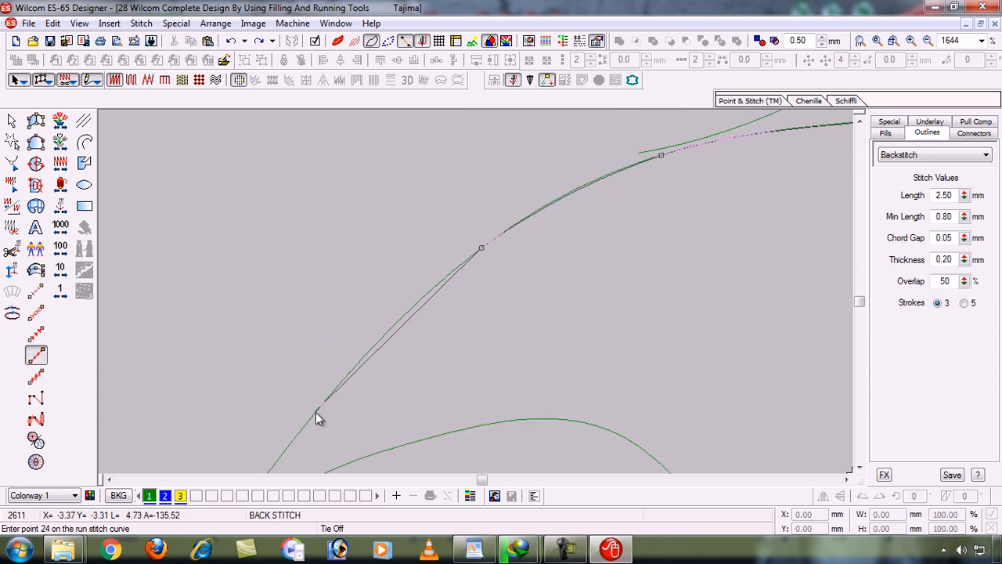
click(316, 412)
Continue the backstitch run past the small inner scroll's junction down to where the branch meets the trunk
key(shift+z)
key(shift+z)
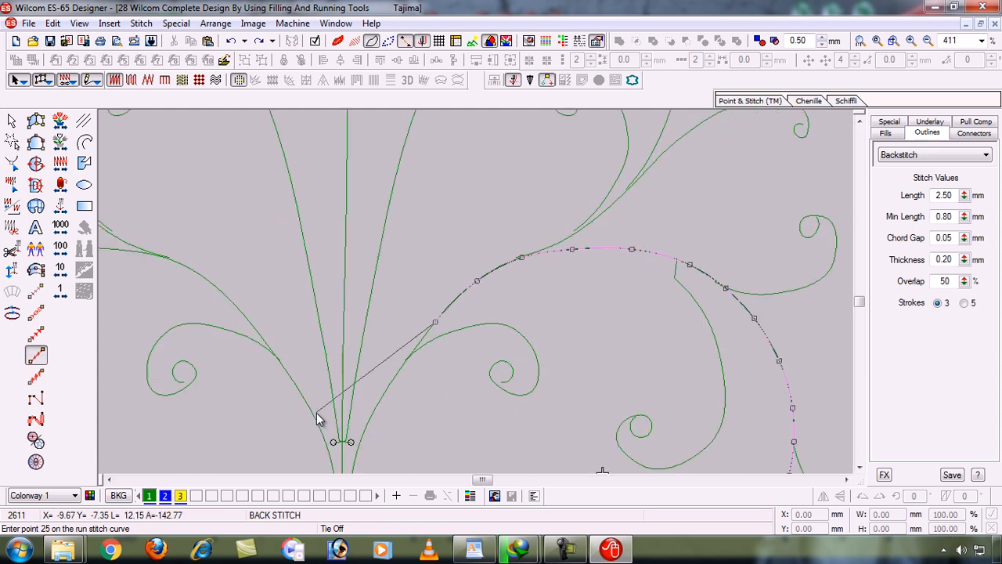
key(shift+z)
key(z)
key(z)
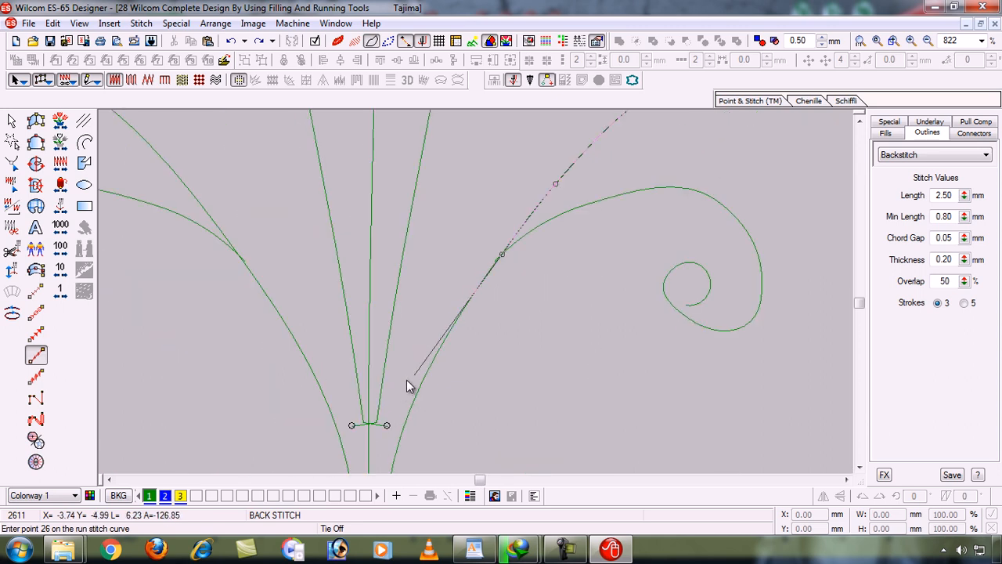
click(429, 368)
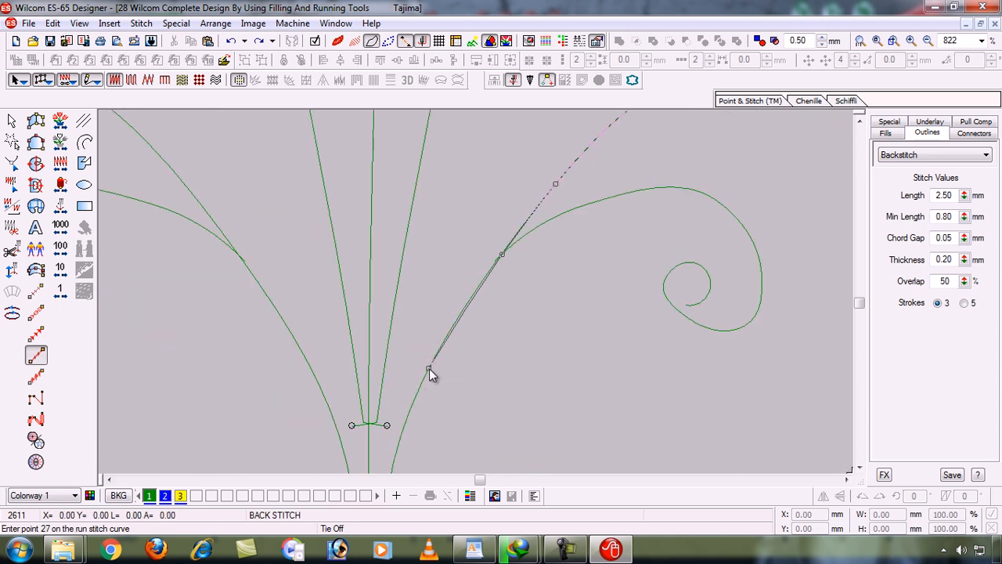
click(401, 437)
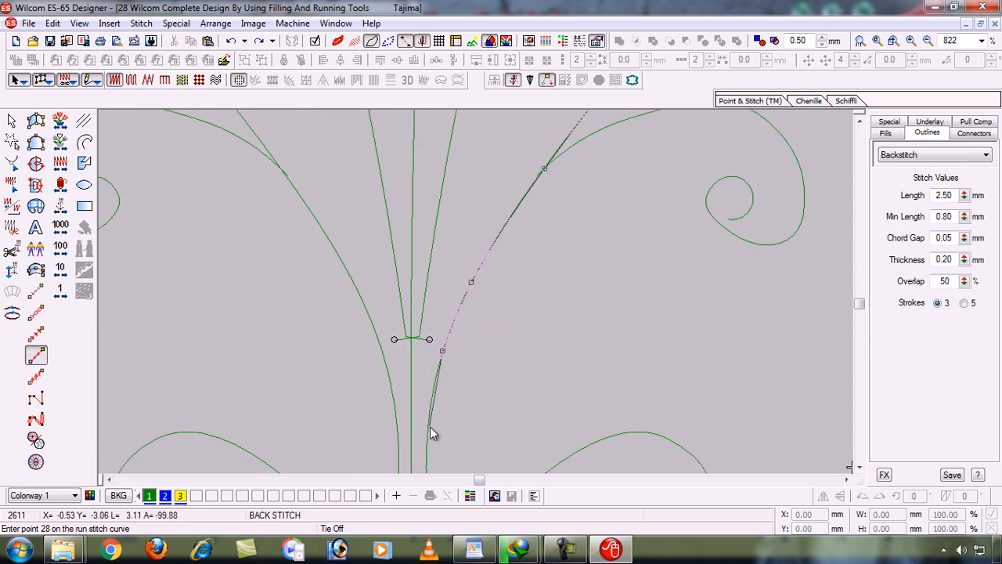
Trace the backstitch run down the trunk's right edge to the right corner of its base
click(428, 427)
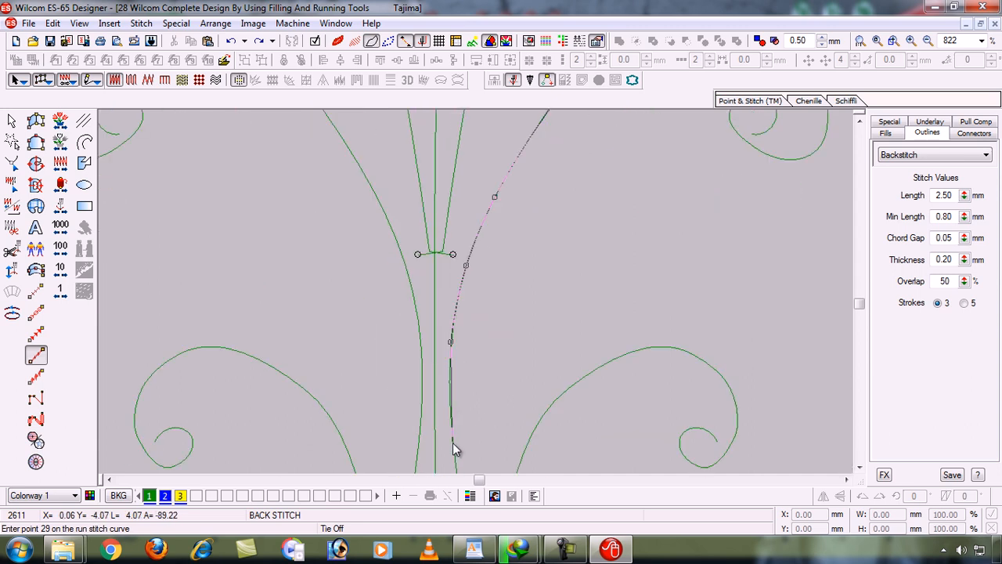
click(454, 443)
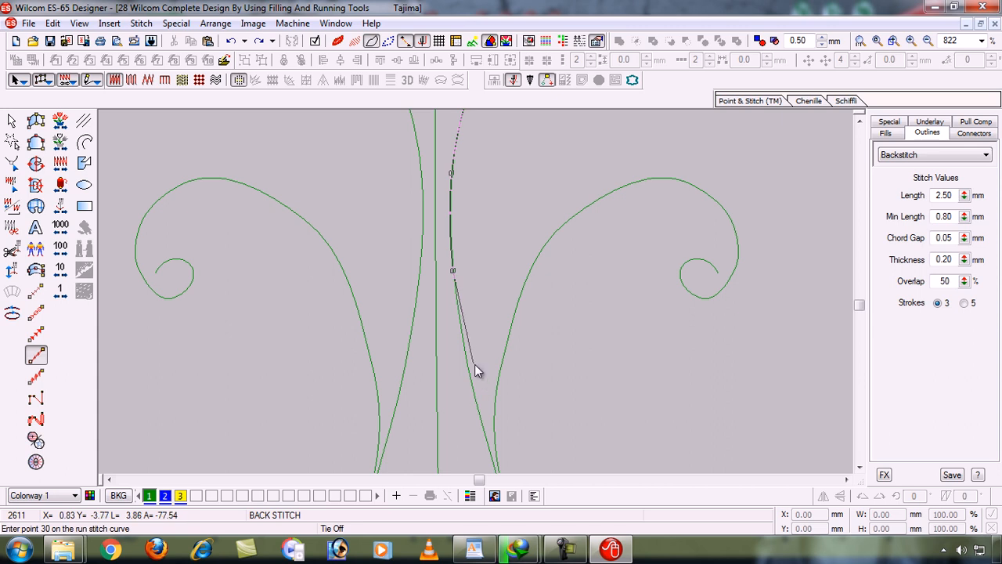
click(467, 366)
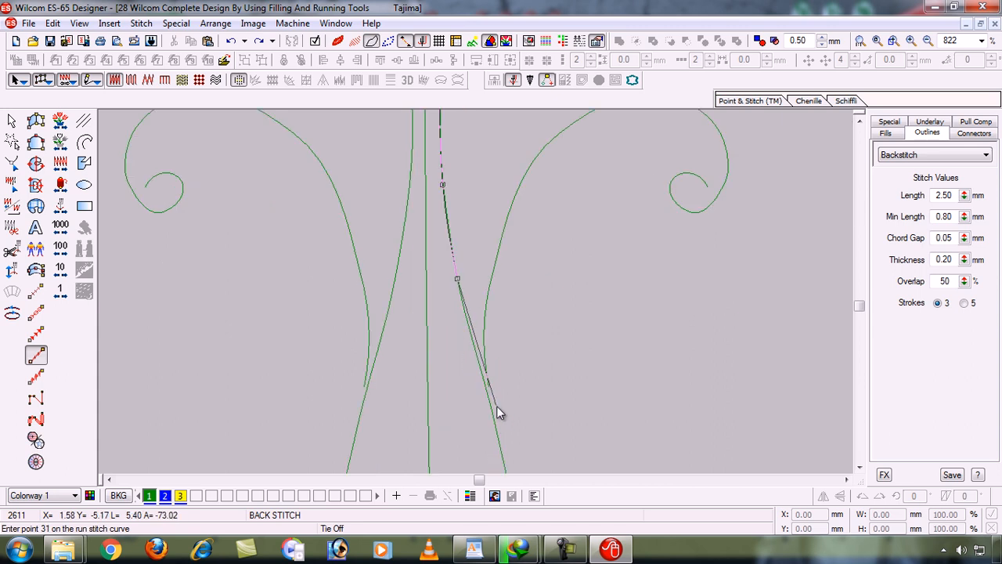
click(488, 396)
click(497, 406)
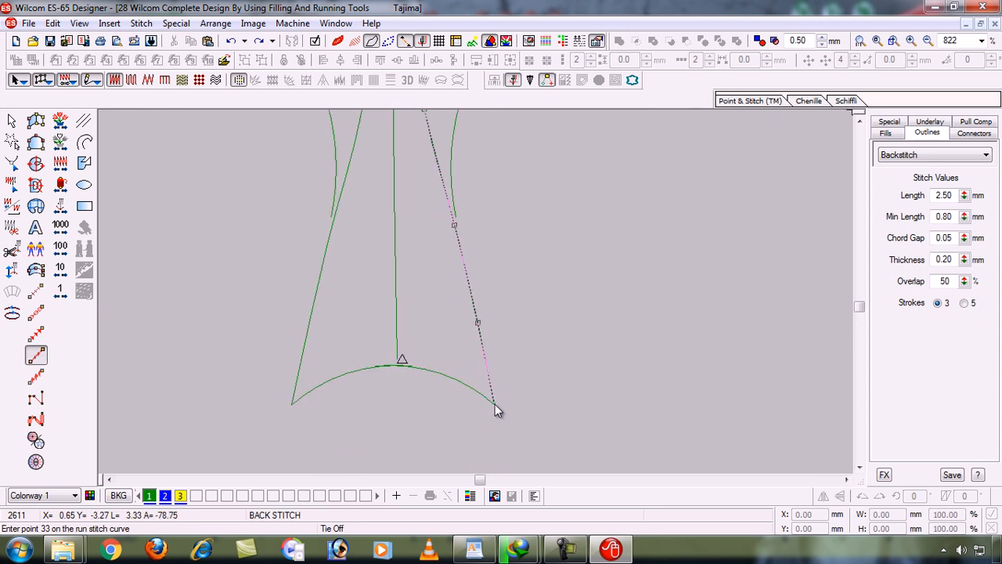
click(495, 406)
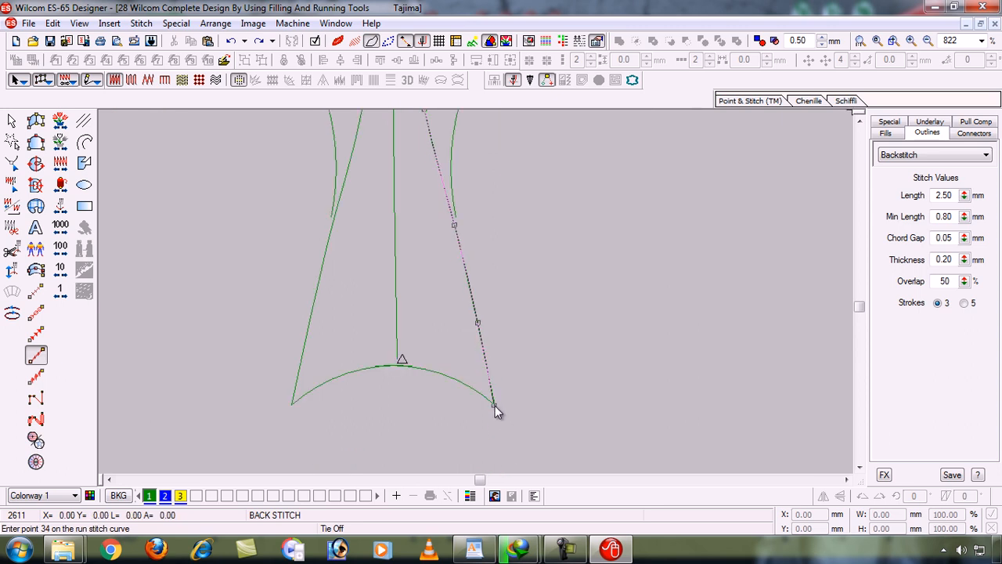
Trace the base arc from the right corner to the trunk's centre line and finish the backstitch run
click(439, 374)
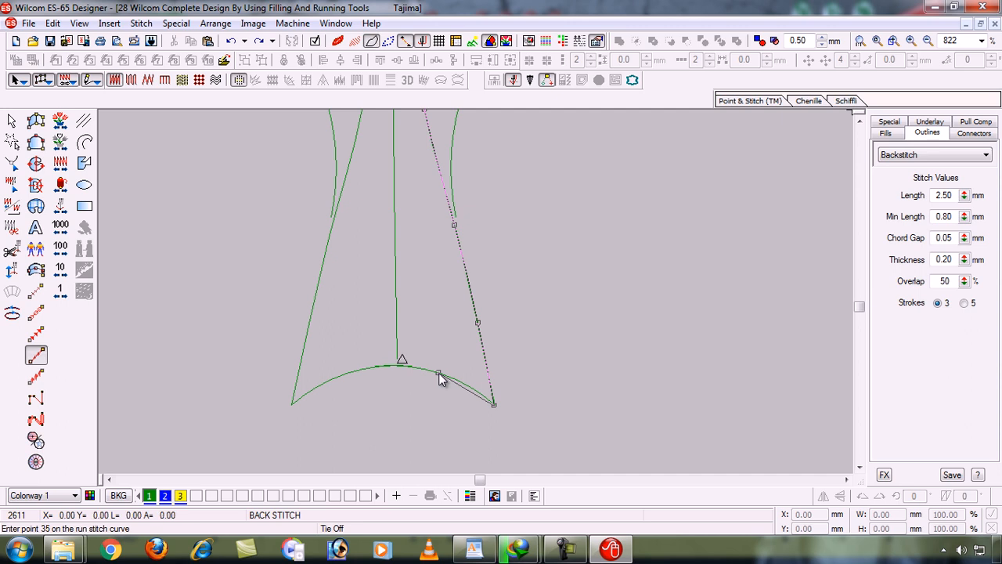
click(399, 368)
key(Return)
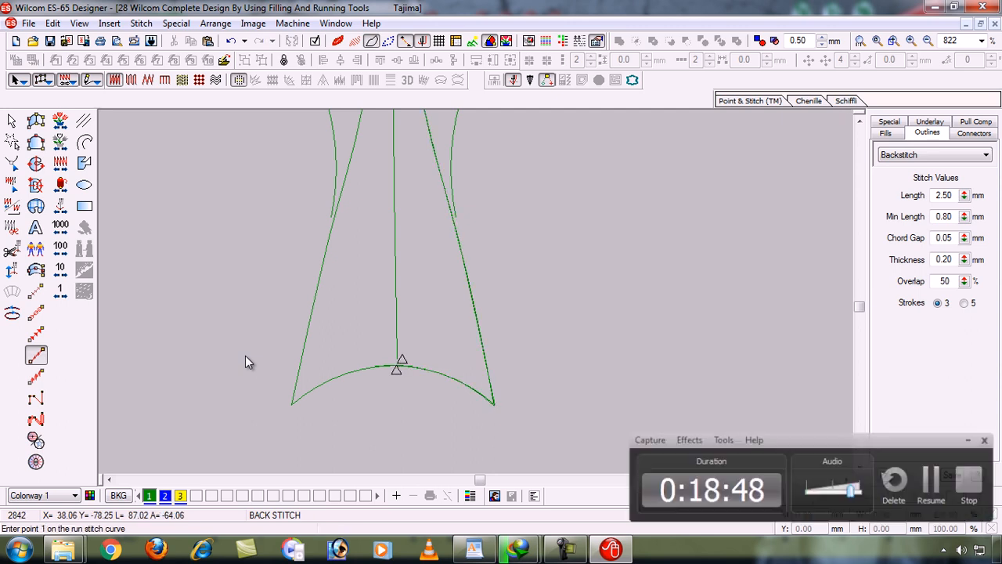
key(shift+z)
key(shift+z)
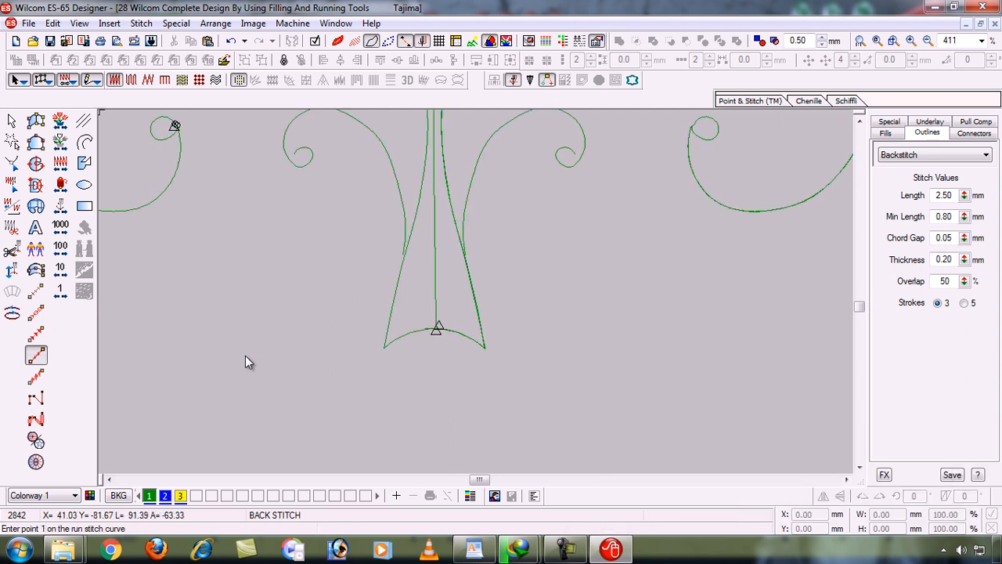
key(z)
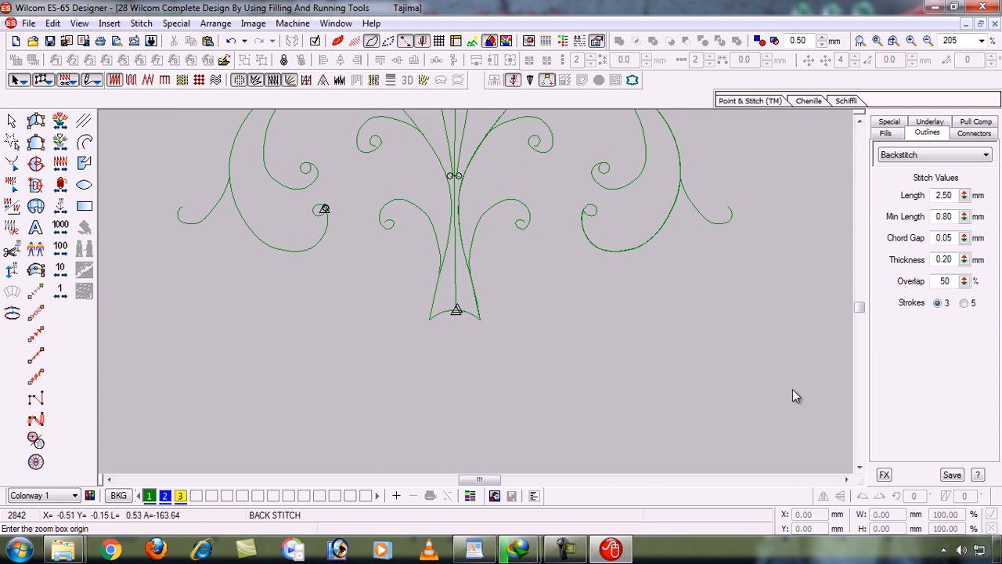
Move the current stitch position back to the end of the green scroll outline at the trunk's base
drag(532, 306, 386, 206)
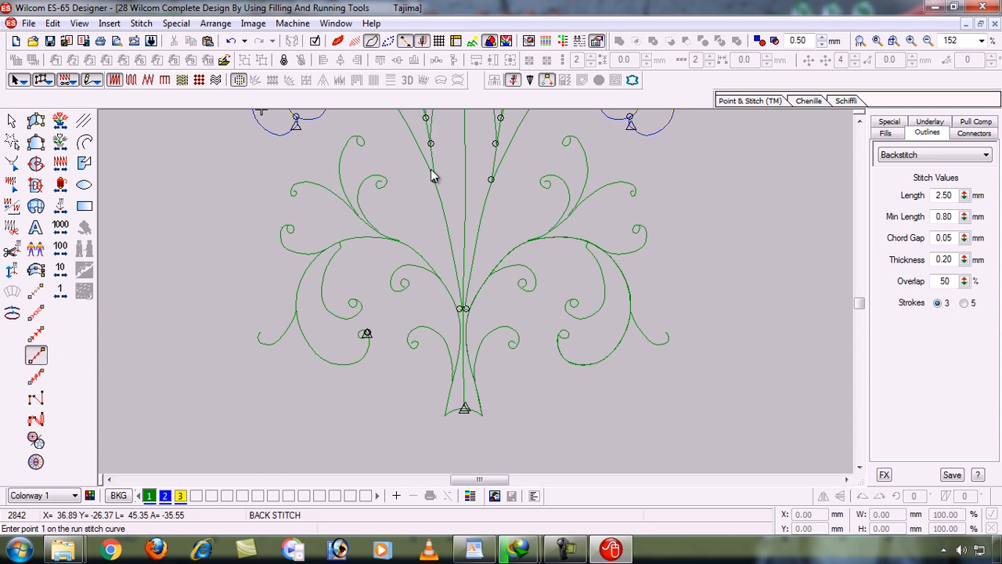
click(63, 212)
click(63, 211)
click(62, 211)
click(63, 211)
click(62, 212)
click(62, 211)
click(63, 212)
click(63, 211)
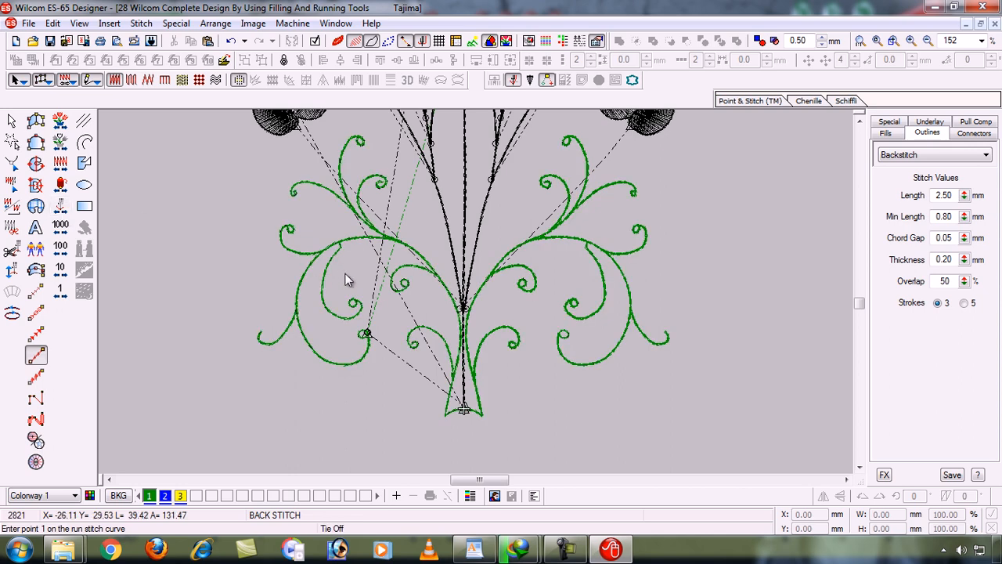
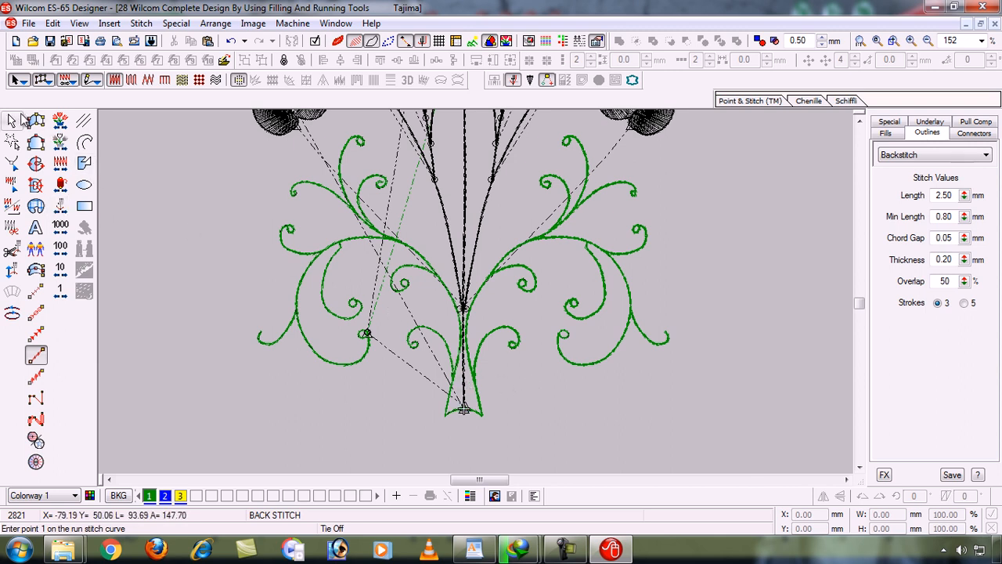
Cut the straight central stem and paste it back into the stitching sequence right after the trunk outline
click(12, 120)
key(Escape)
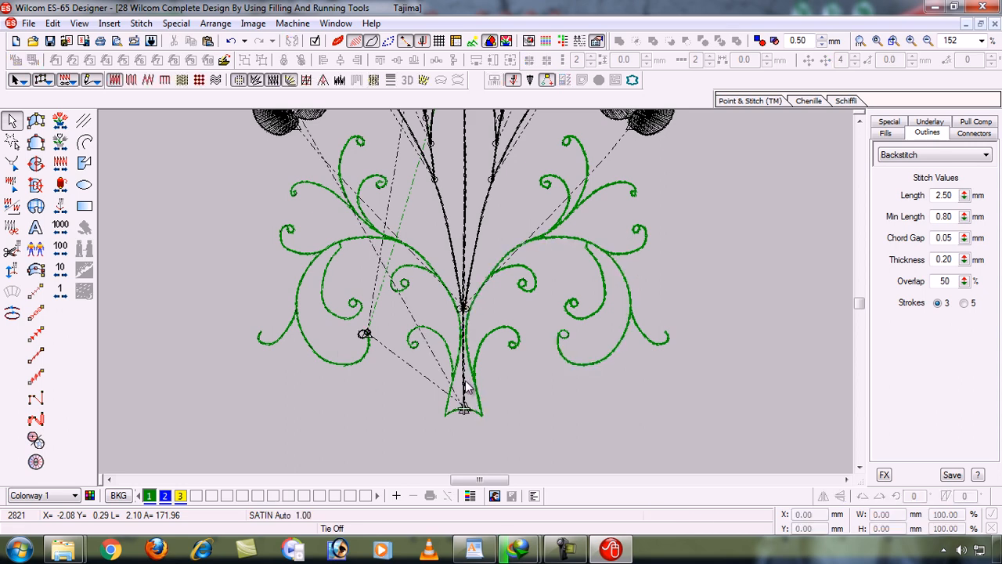
click(465, 386)
key(ctrl+x)
key(ctrl+v)
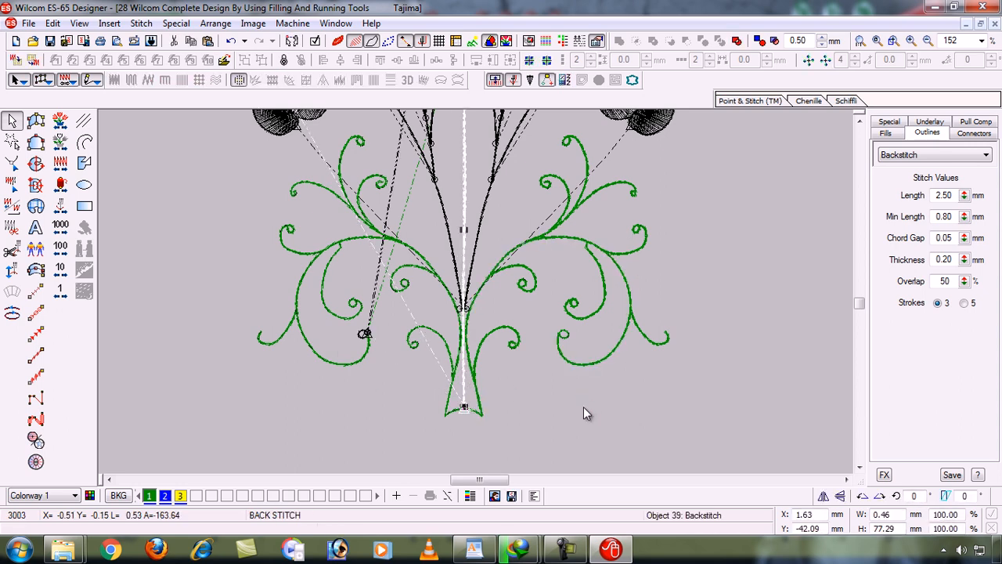
Reshape the central stem by moving its start point from the upper stem junction down to the trunk's base
key(h)
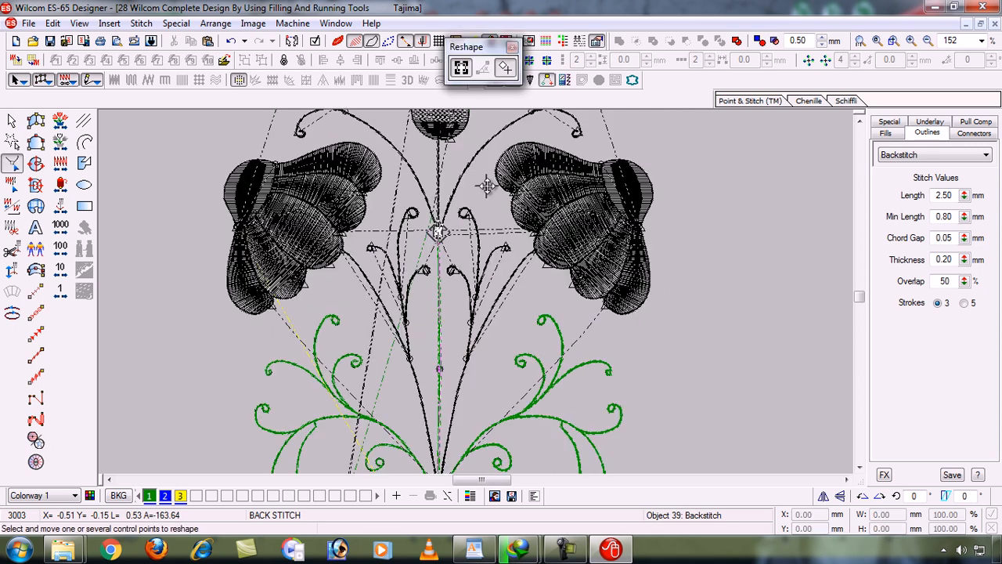
drag(441, 232, 467, 332)
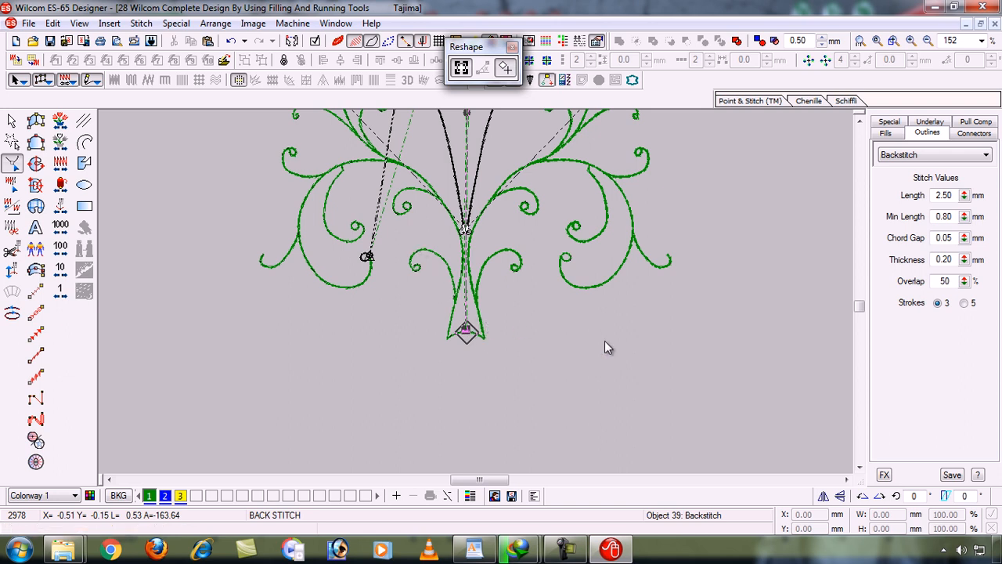
key(shift+z)
key(b)
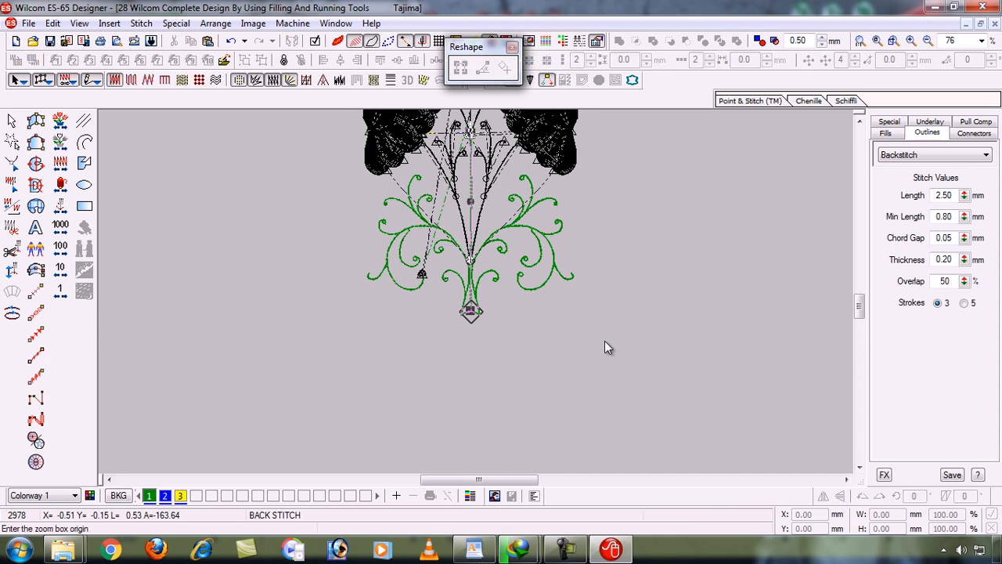
drag(474, 197, 531, 318)
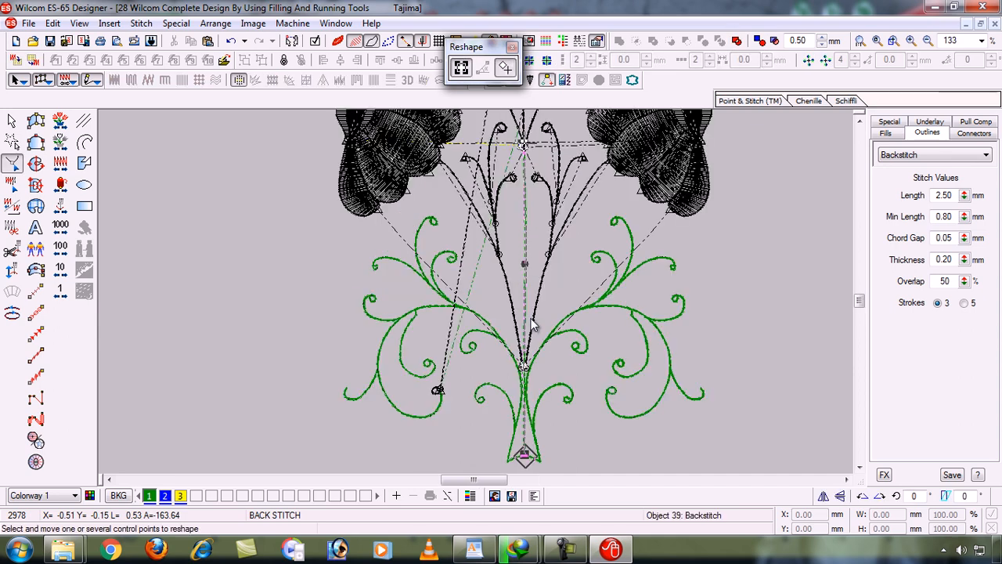
key(Escape)
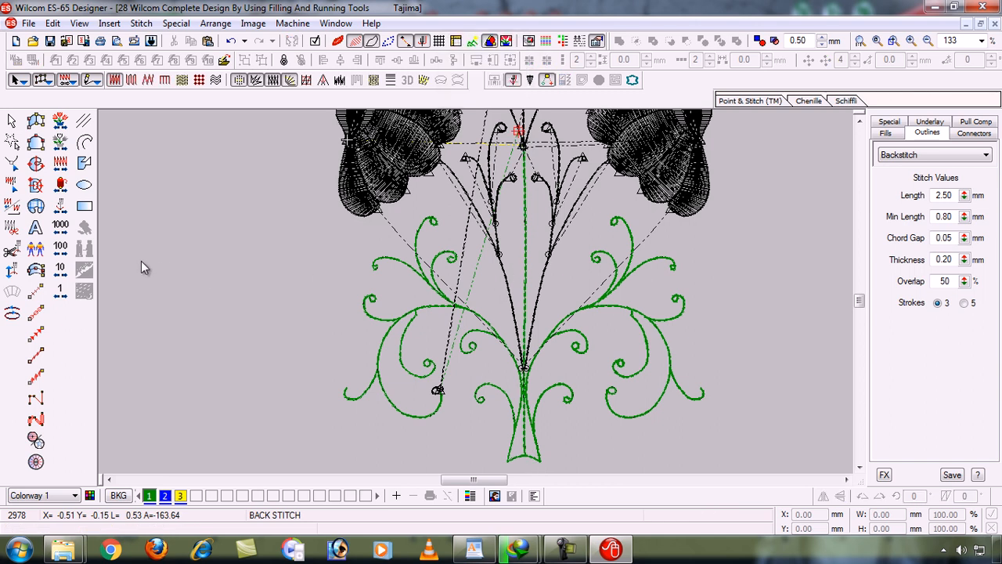
Travel back through the stitching sequence to the start of the central stem at the trunk's base
click(68, 209)
click(68, 208)
click(68, 208)
click(68, 209)
click(68, 209)
click(68, 208)
click(68, 208)
click(69, 209)
right_click(68, 209)
click(68, 208)
right_click(68, 209)
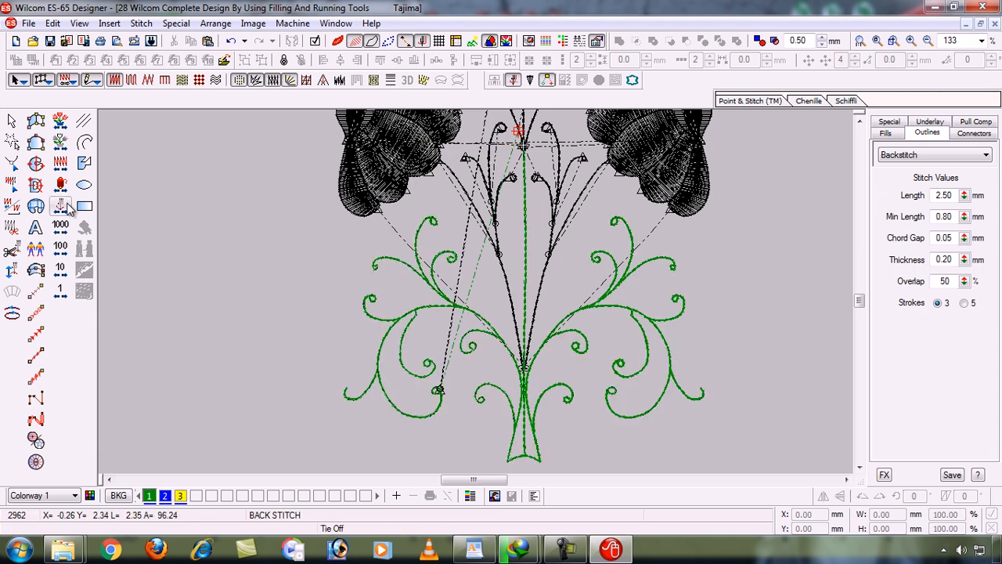
click(63, 147)
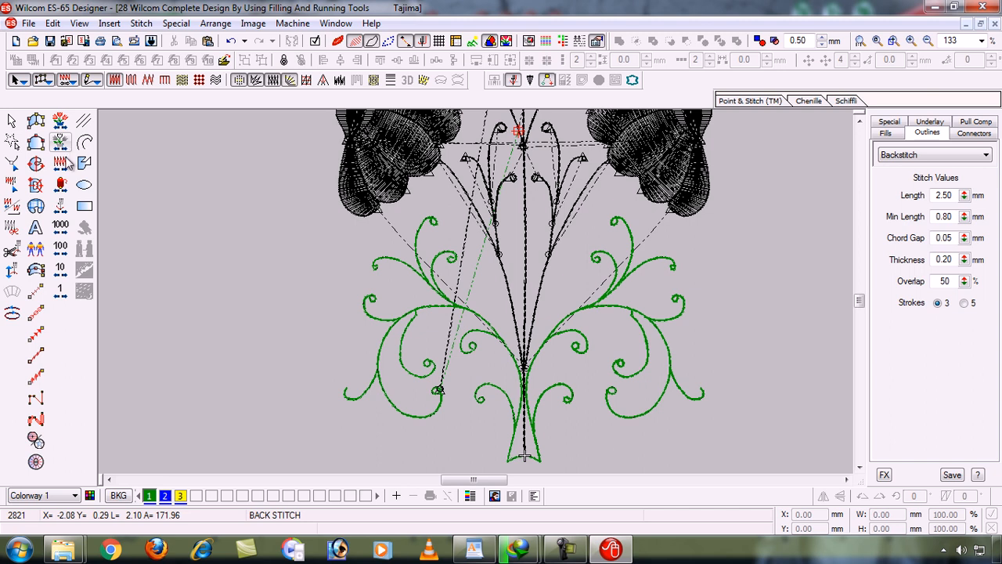
click(511, 306)
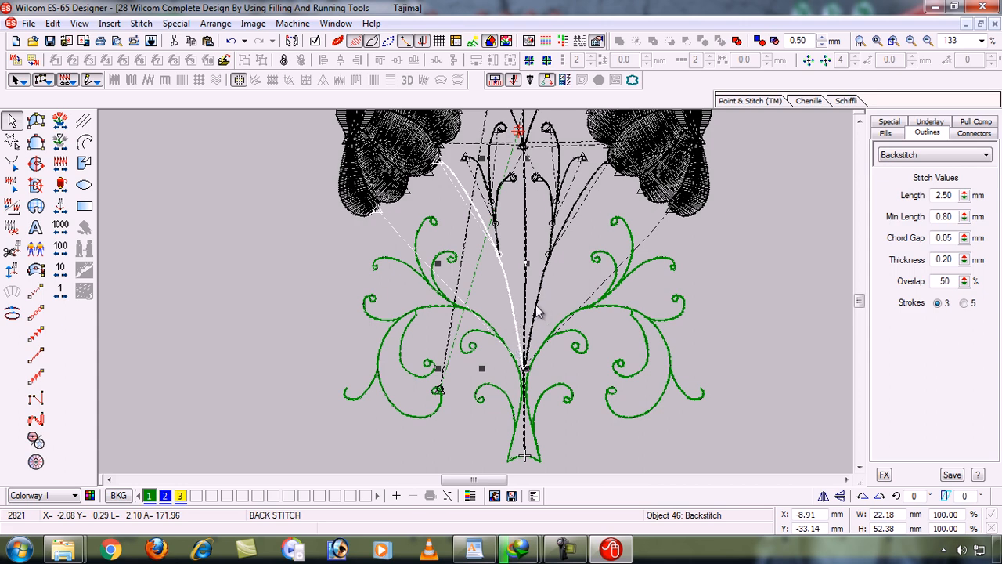
click(537, 309)
key(shift+z)
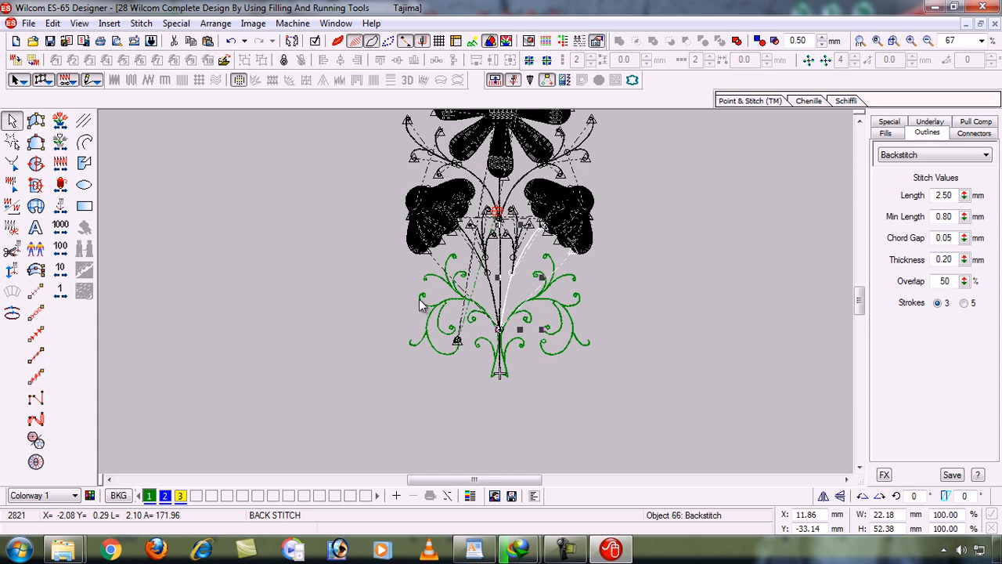
key(Escape)
key(z)
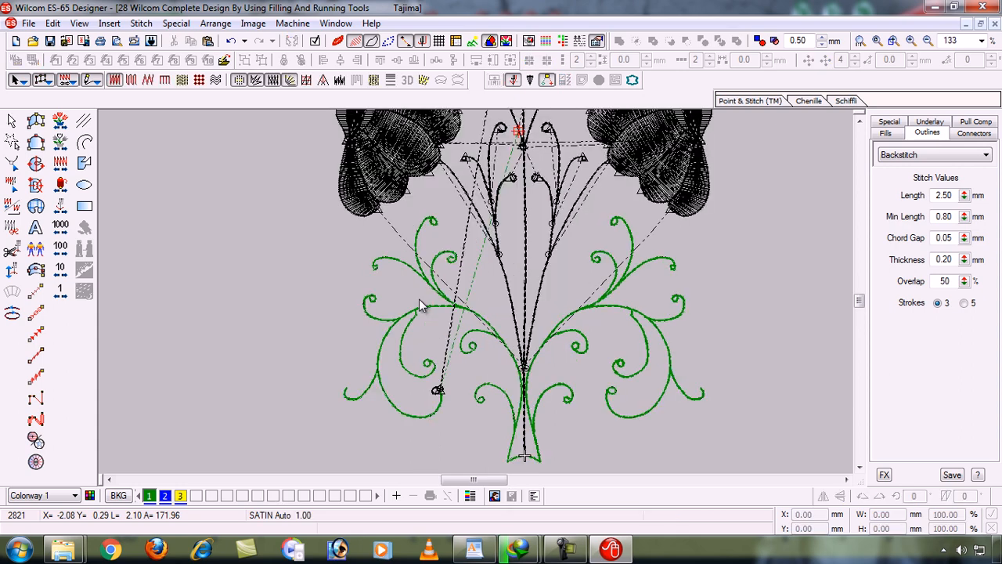
Advance the stitch position up the central stem to the junction where the two curved flower stems branch off
click(61, 292)
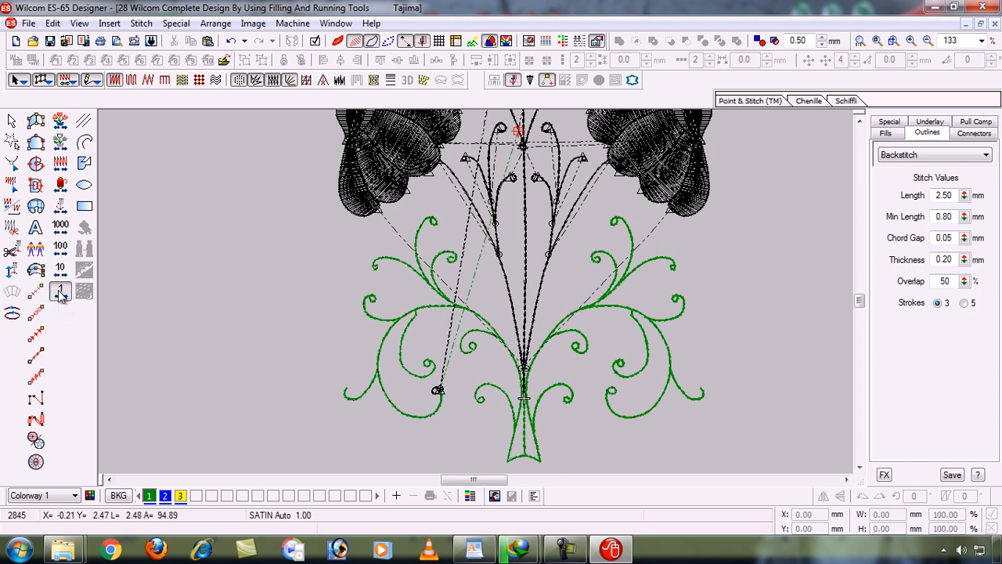
click(62, 292)
click(61, 292)
key(b)
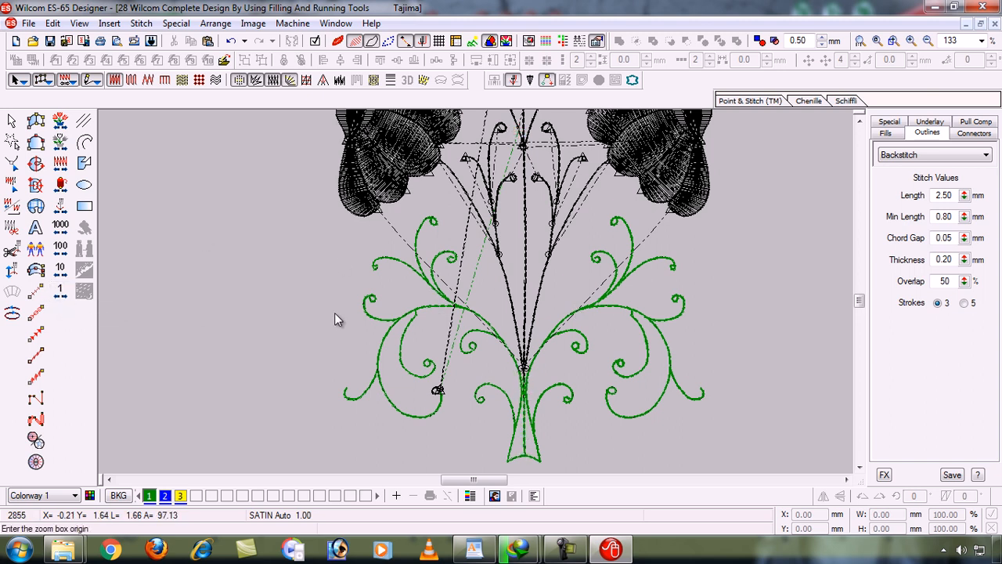
click(471, 227)
click(571, 392)
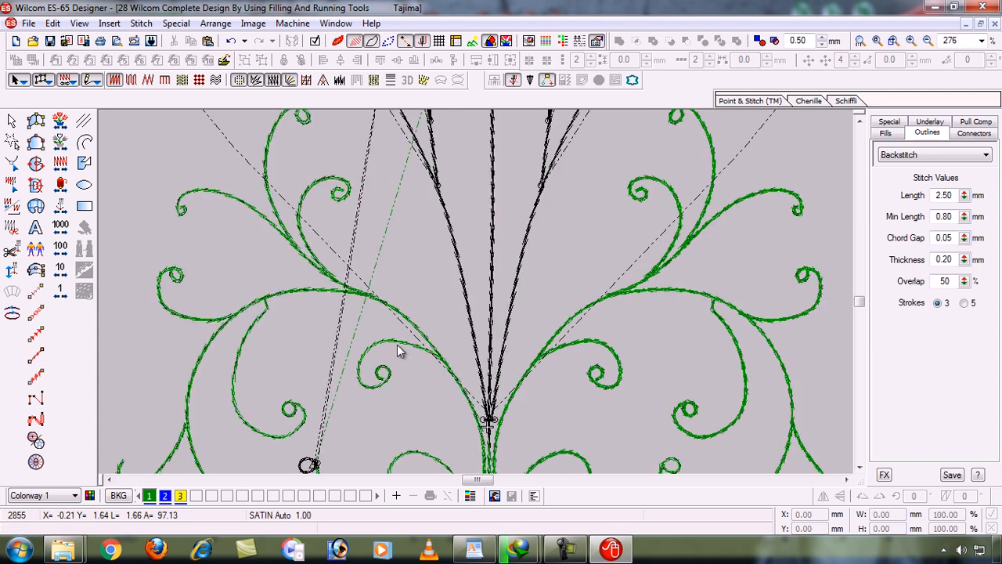
click(66, 298)
click(66, 298)
click(67, 300)
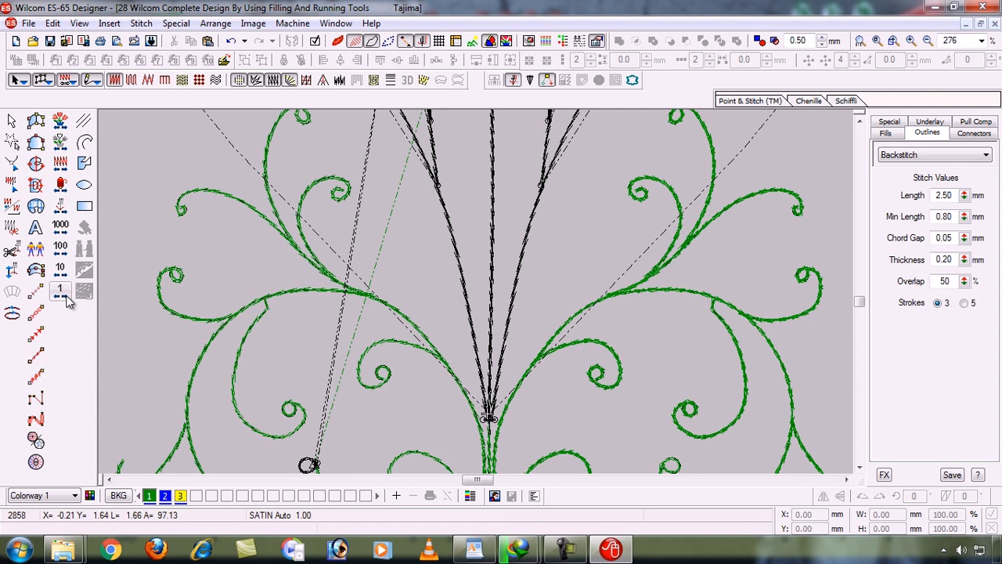
Cut and paste the left curved flower stem into the sequence at the junction, and check its start point in Reshape
click(472, 319)
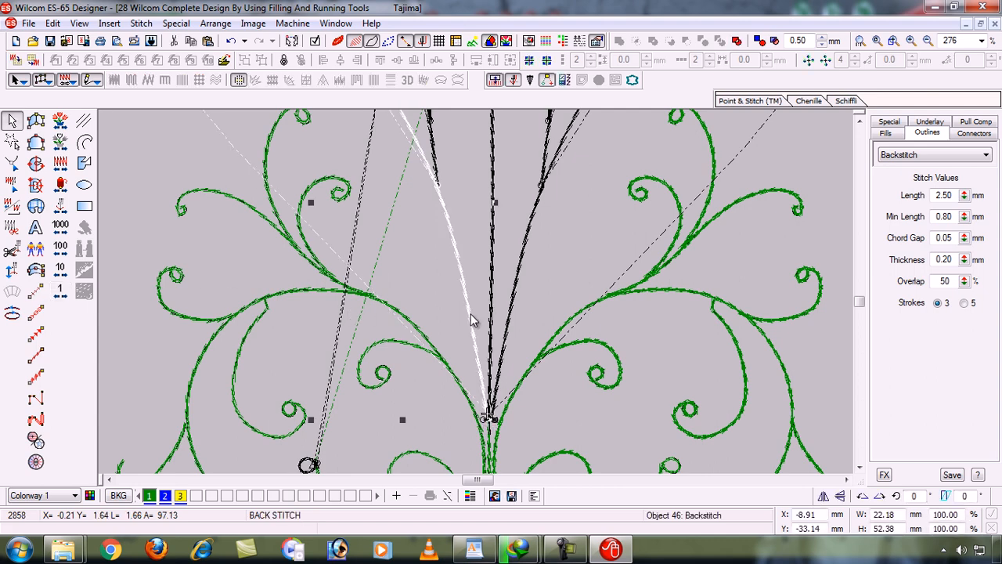
click(472, 320)
key(h)
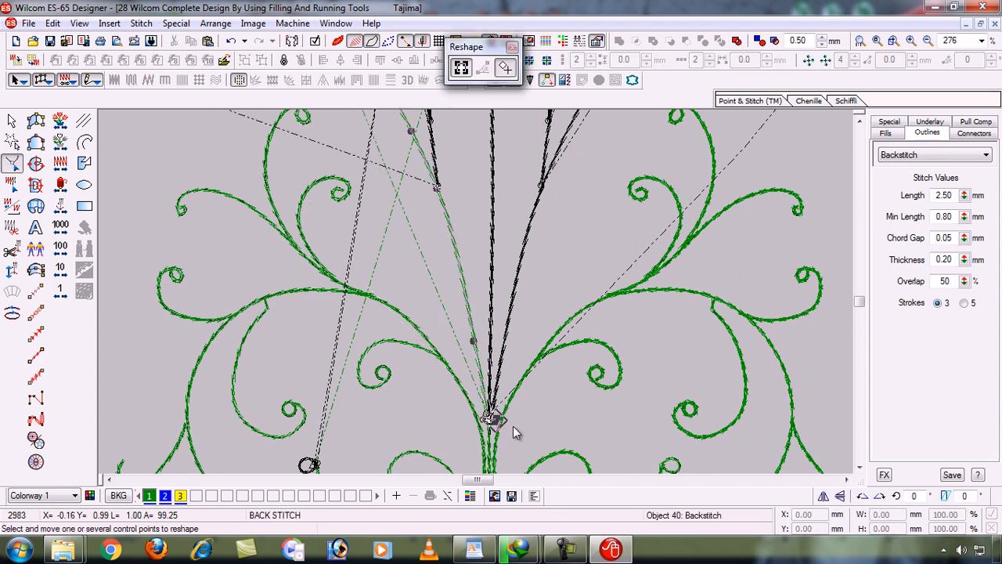
key(Escape)
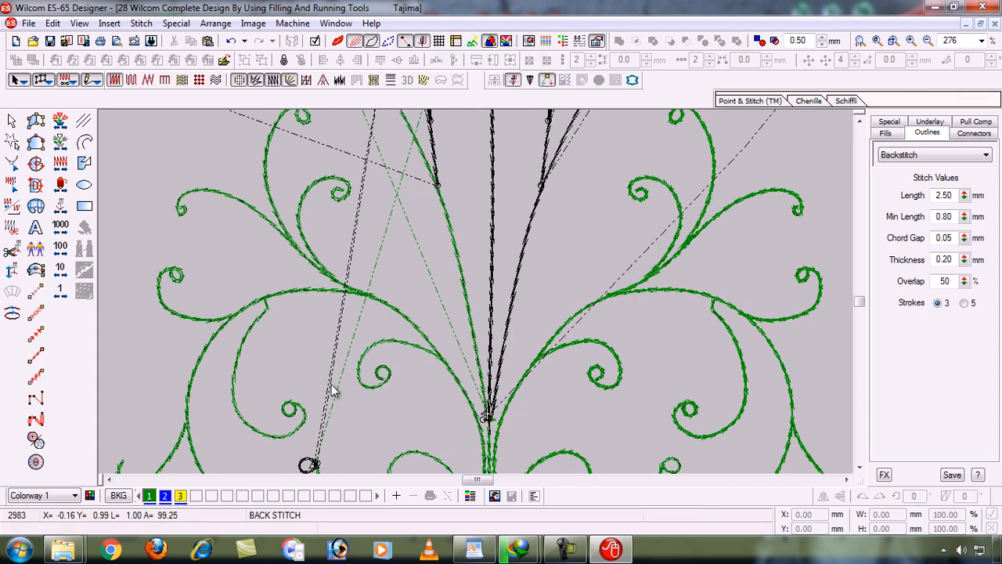
Set the stitch position on the left flower stem to the point where the tall scroll branches off
key(shift+z)
key(b)
click(424, 206)
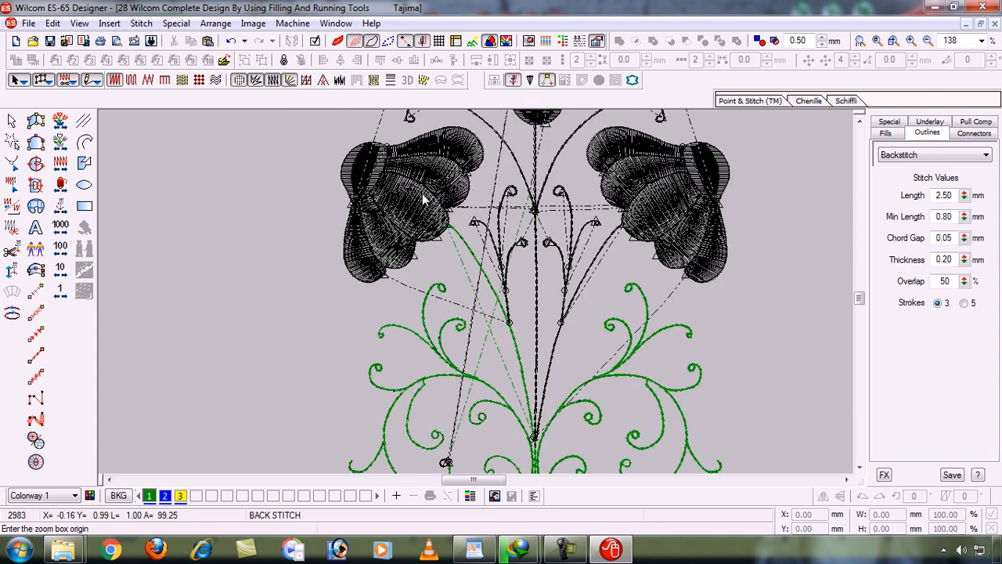
click(423, 206)
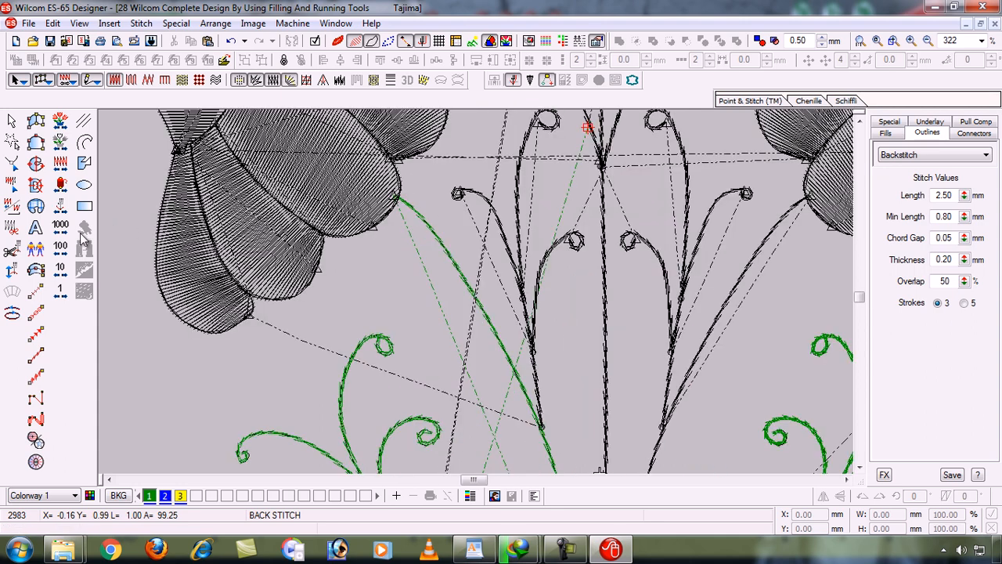
click(61, 289)
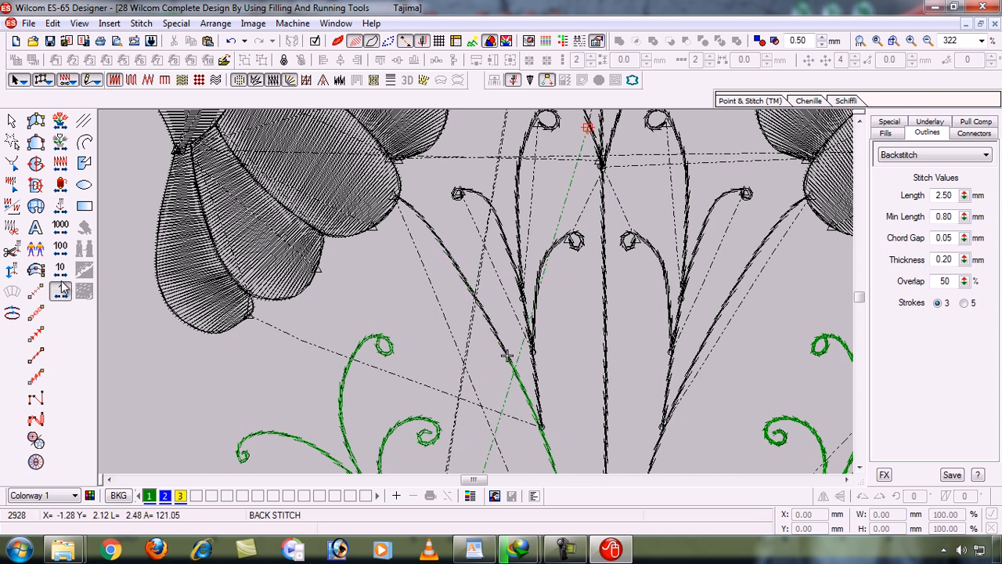
click(62, 289)
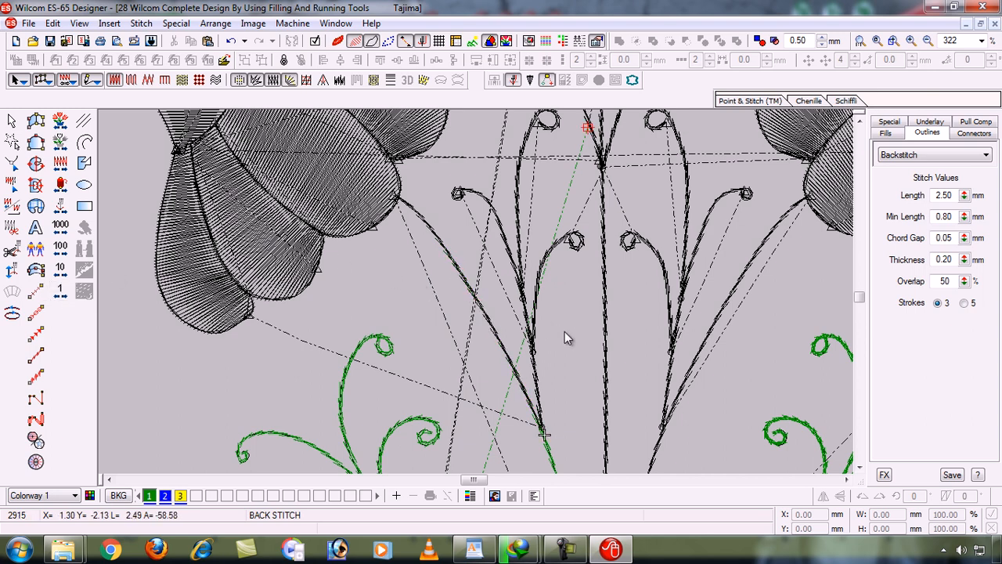
Cut and paste the tall left scroll into the sequence at its branching point, and add a backtrack run over it
click(537, 379)
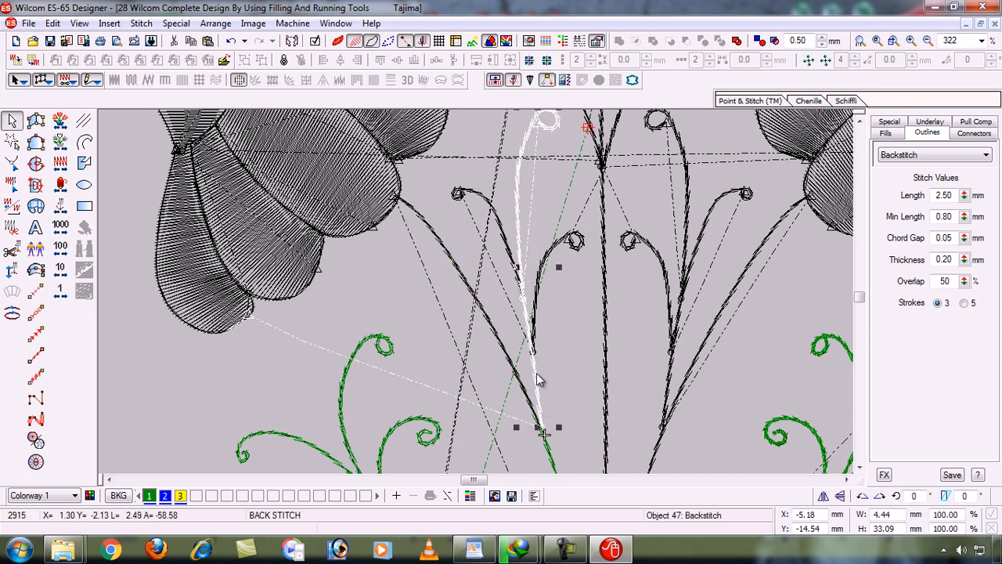
key(ctrl+x)
key(ctrl+v)
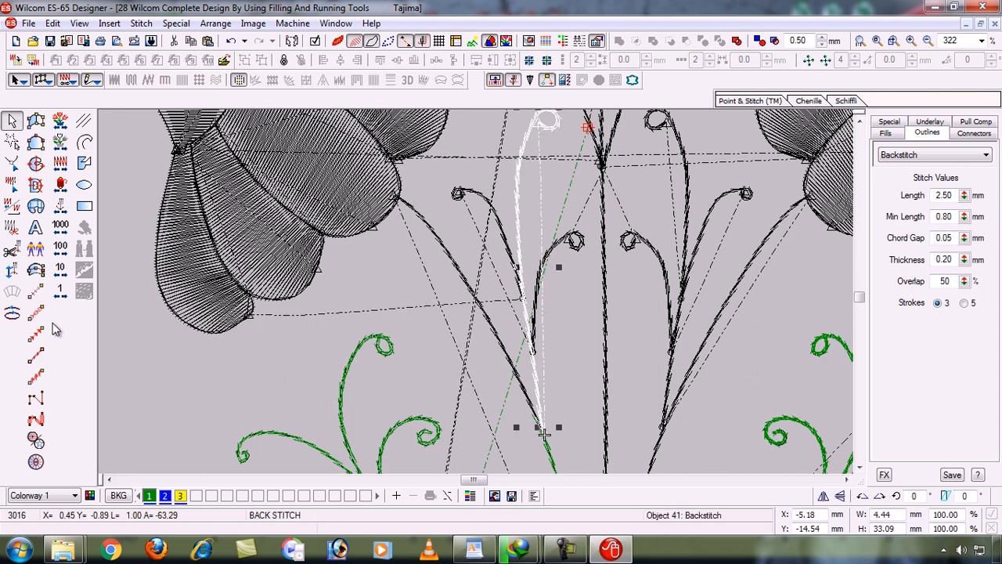
click(19, 312)
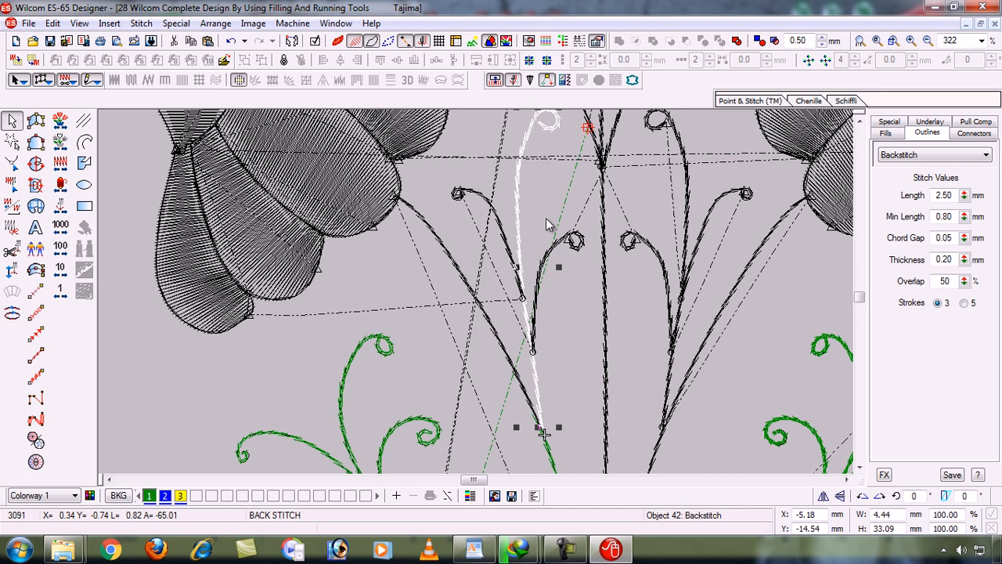
key(Escape)
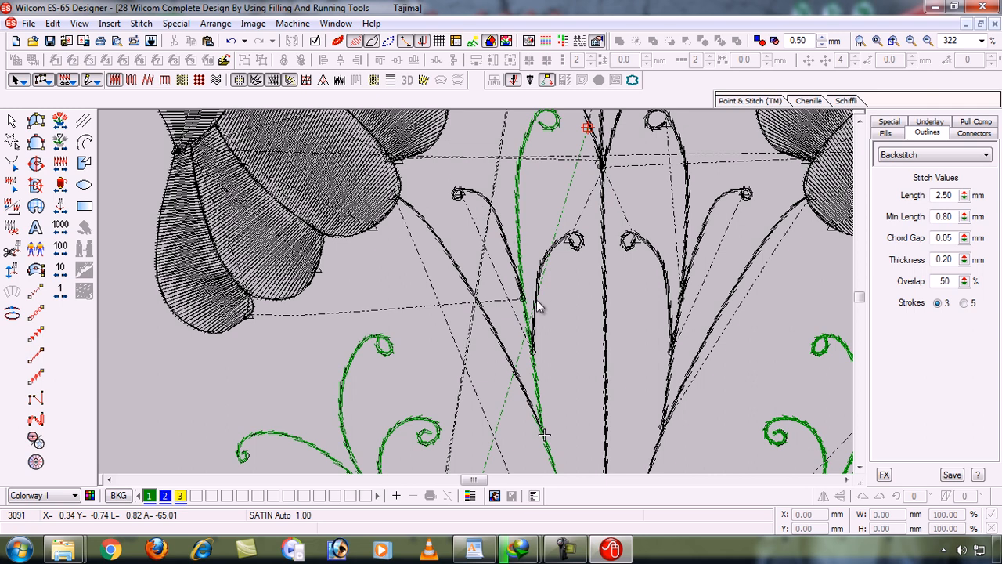
Resequence the small outer scroll at its junction with the tall left scroll by cutting and pasting, and backtrack over it
click(61, 292)
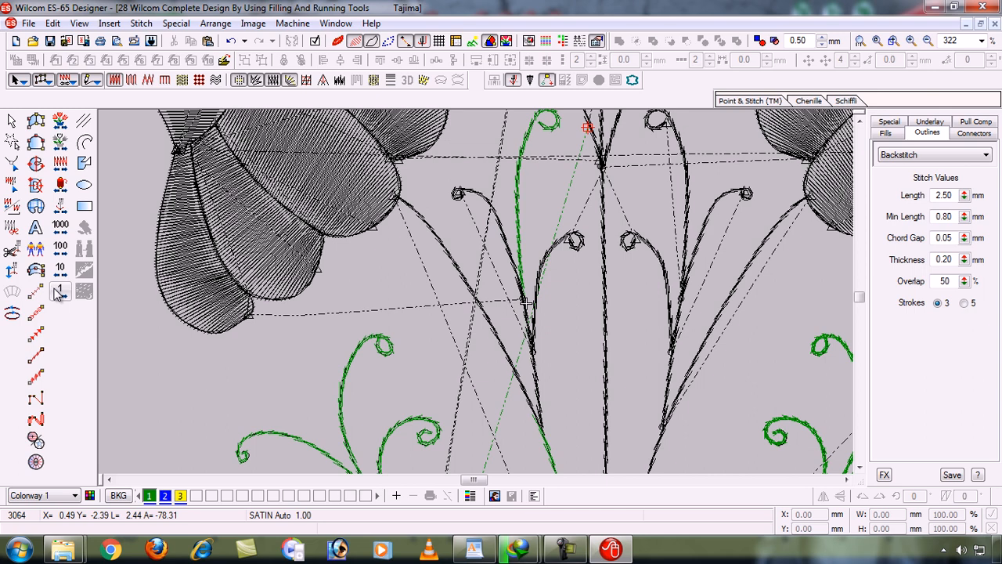
click(511, 261)
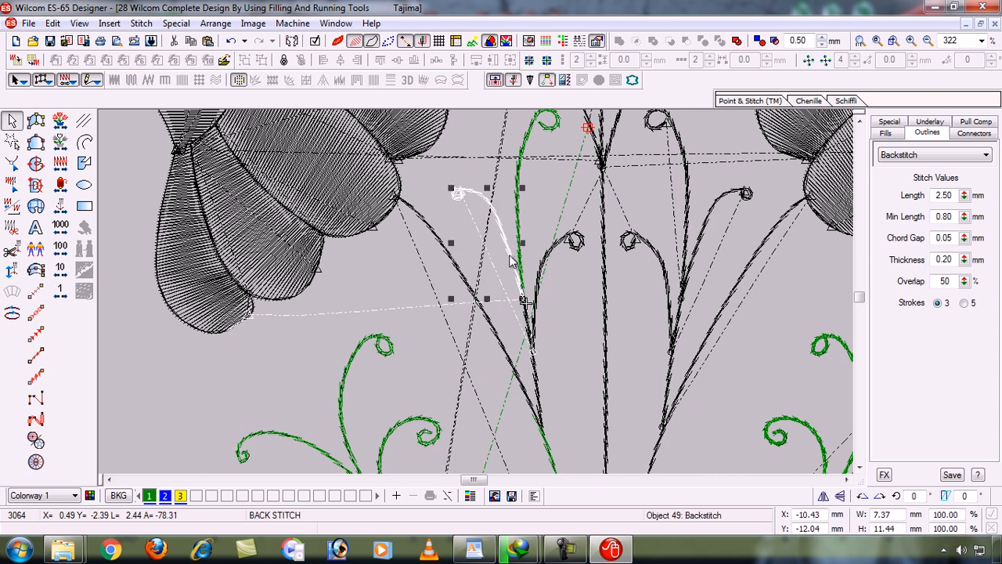
key(ctrl+x)
key(ctrl+v)
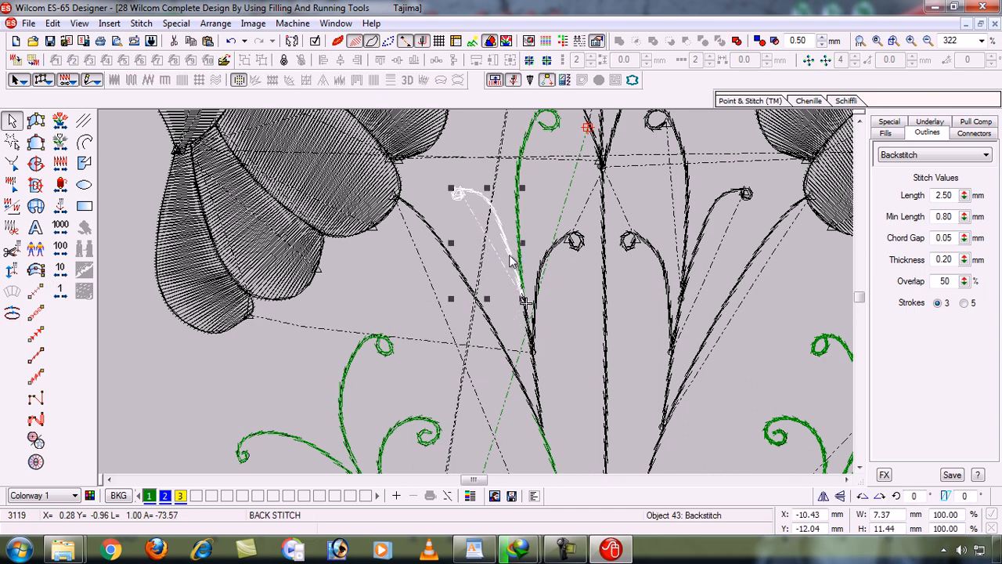
click(13, 313)
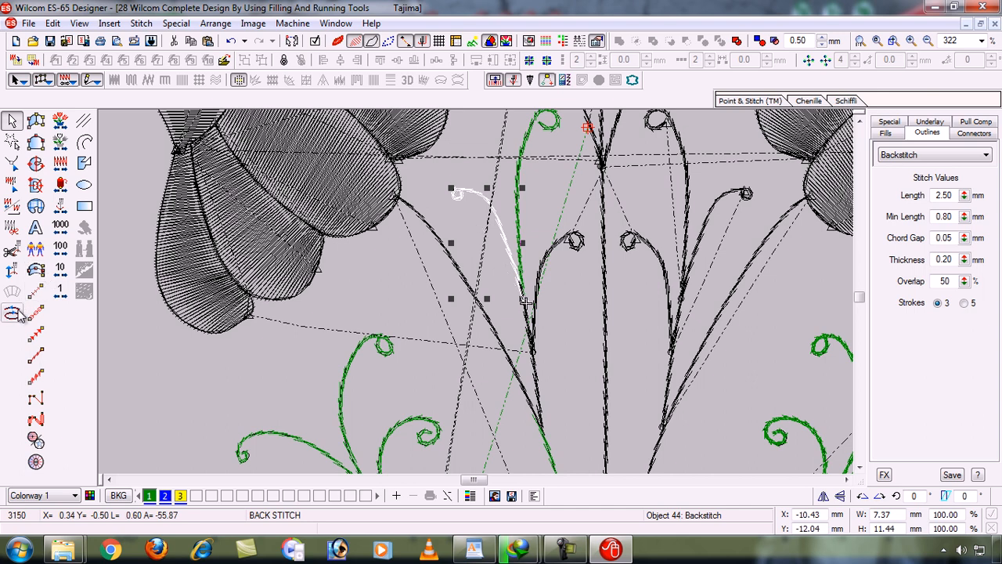
Advance the stitch position down the tall left scroll to the junction with the small inner scroll
click(61, 291)
click(61, 293)
click(61, 293)
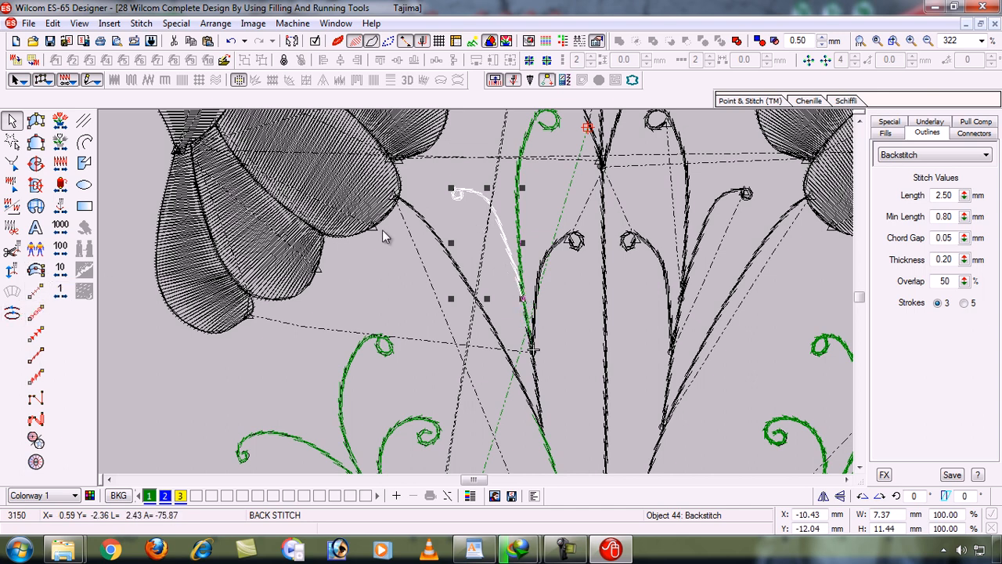
Cut and paste the small inner left scroll at its junction with the tall left scroll, and backtrack over it
click(553, 250)
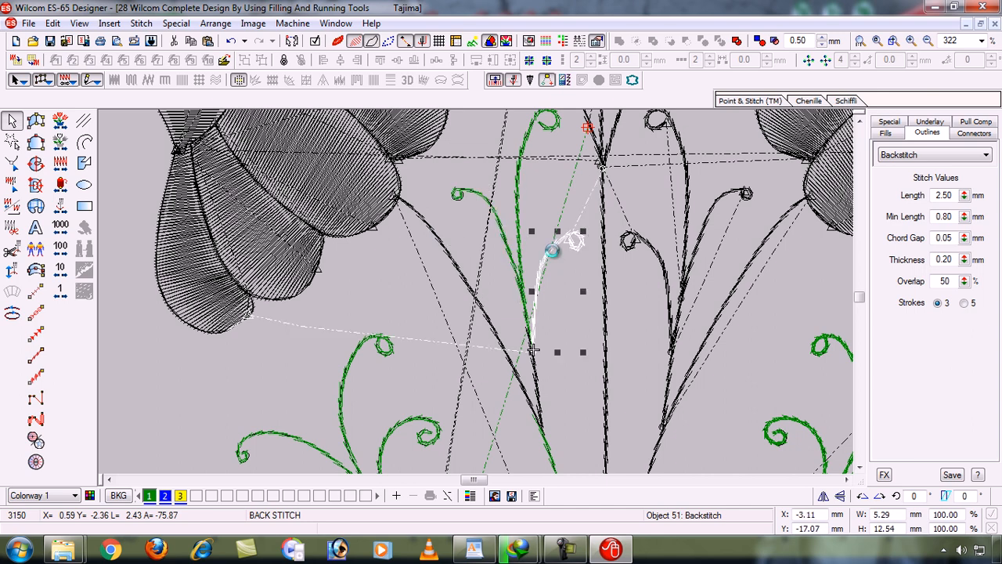
click(13, 315)
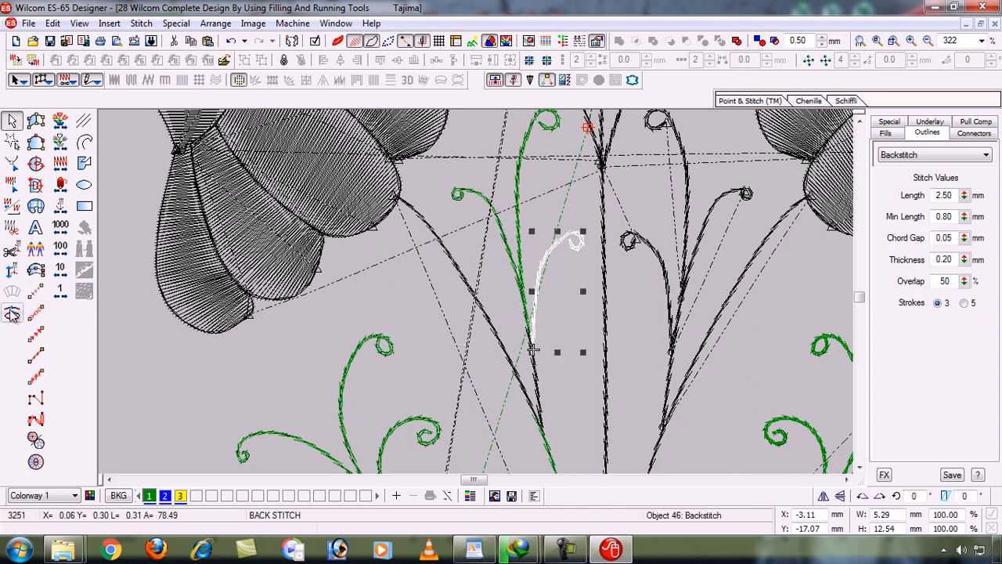
key(Escape)
key(shift+z)
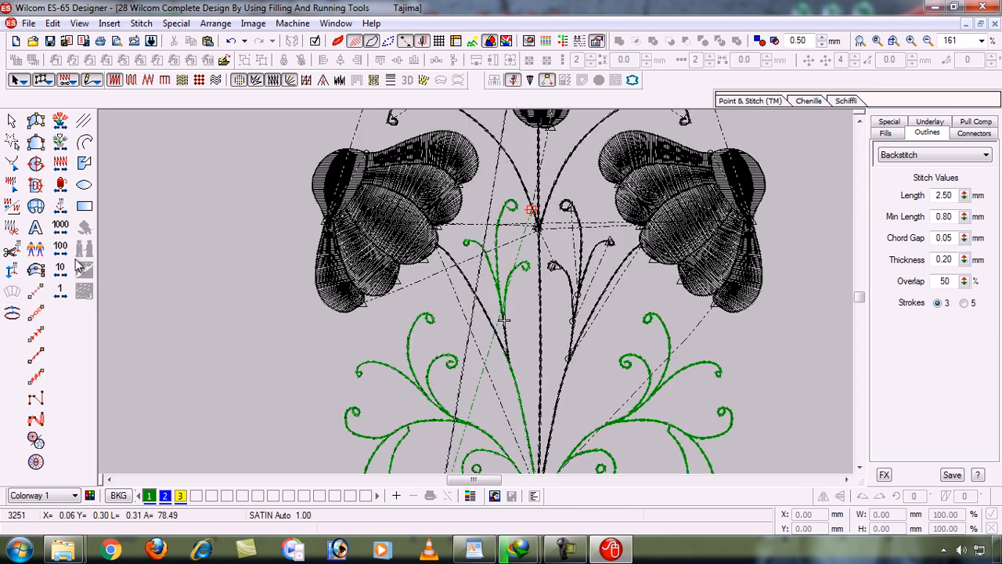
Advance the stitch position to the flower end of the left flower stem, and backtrack over the stem down to its base
click(61, 290)
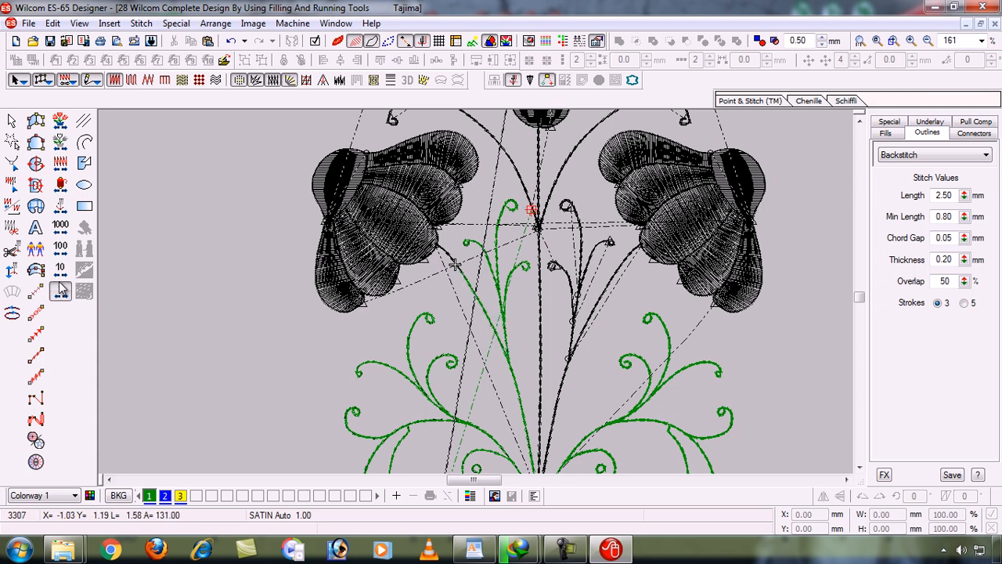
click(61, 208)
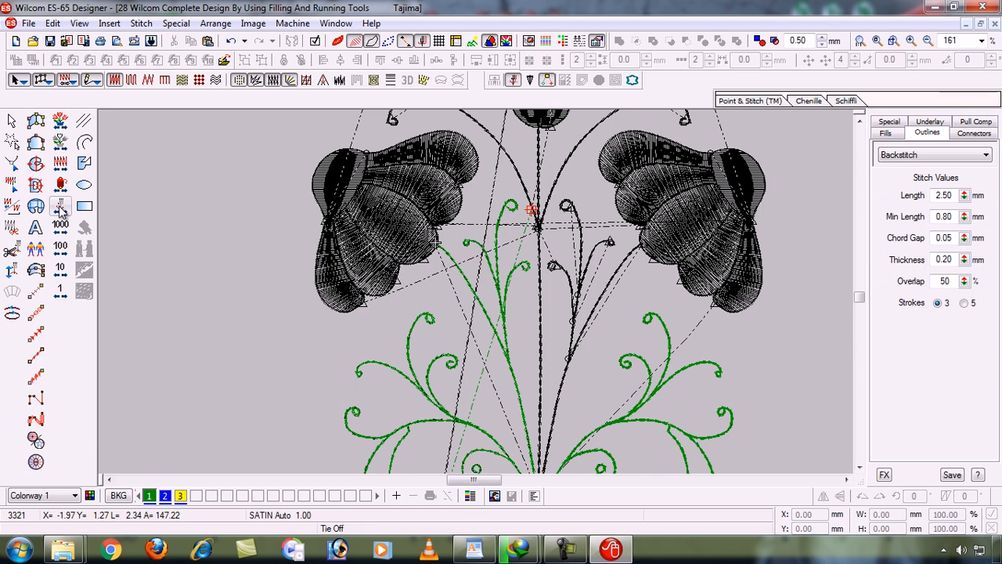
key(t)
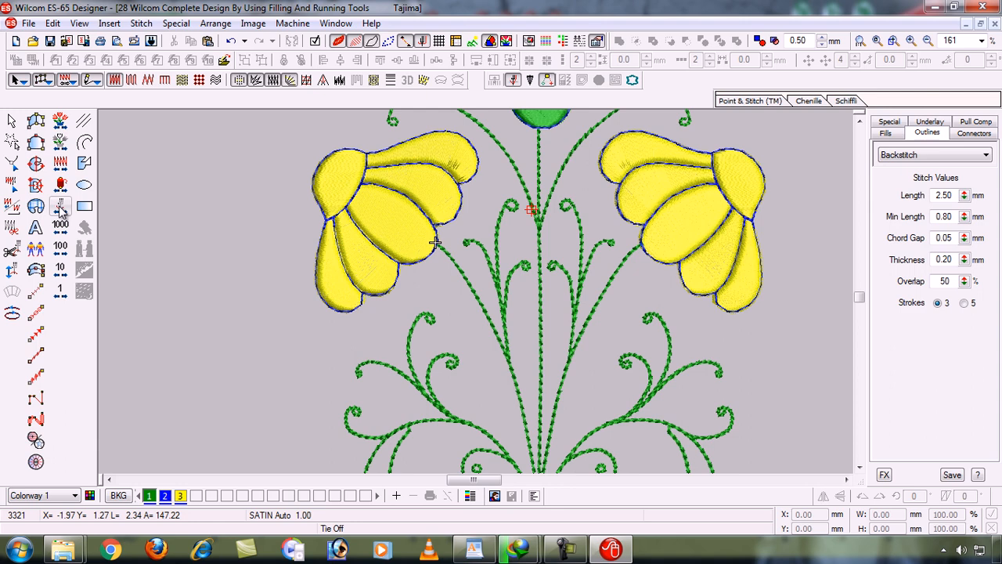
key(t)
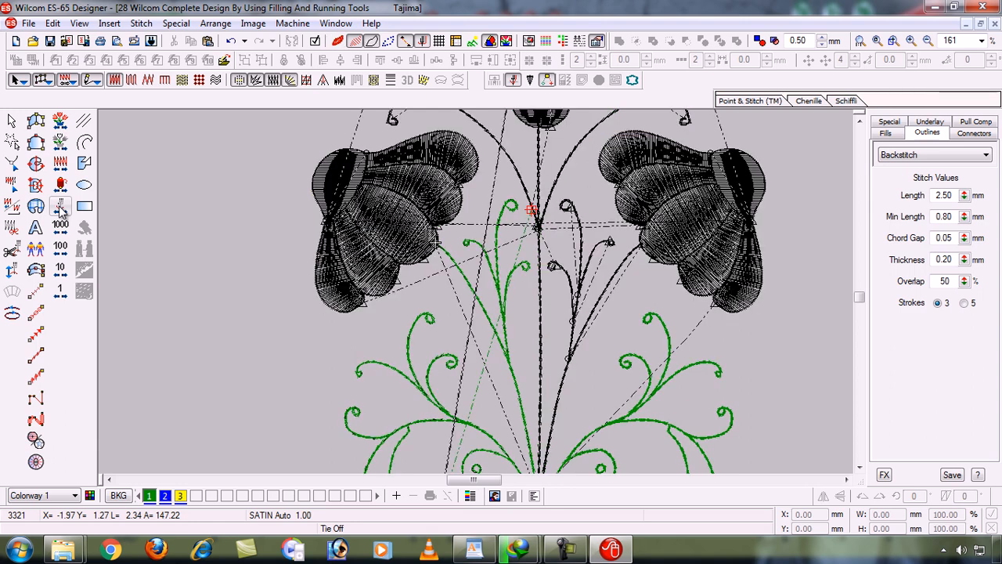
click(472, 288)
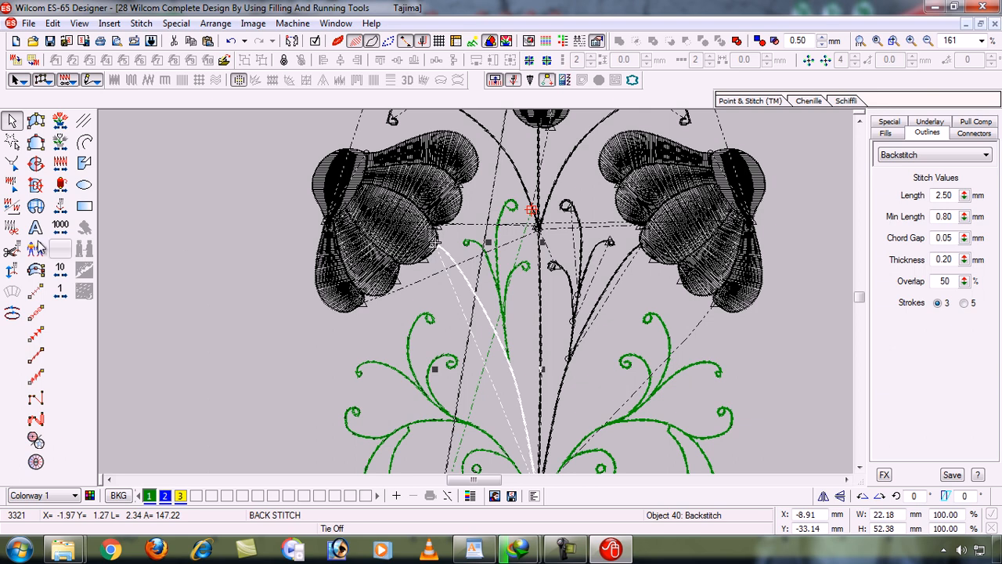
click(13, 314)
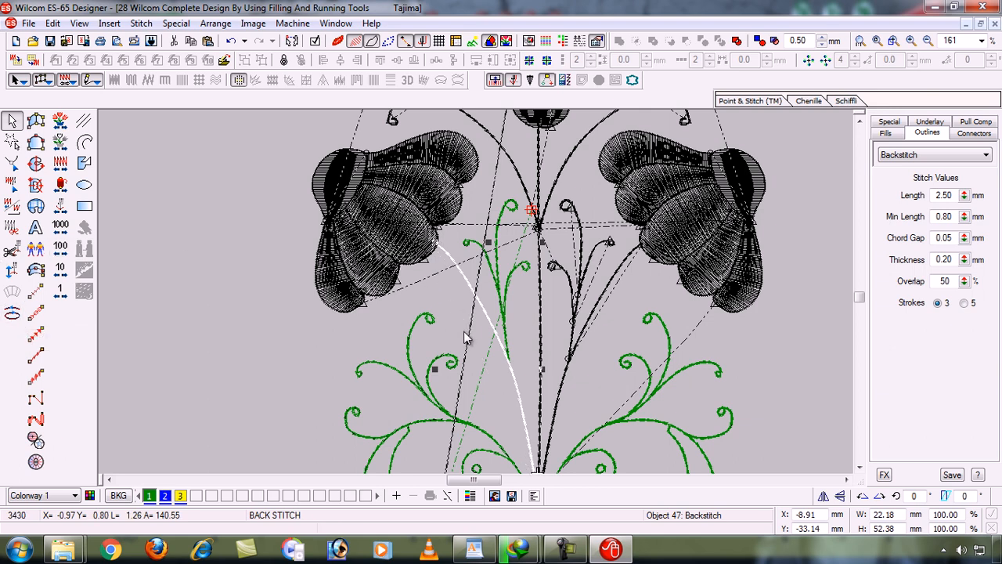
key(0)
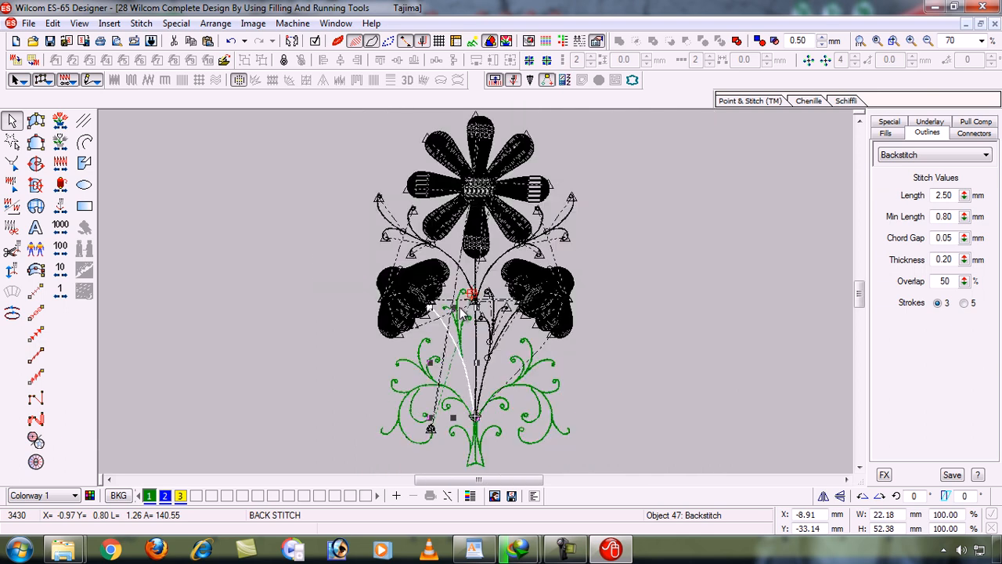
click(304, 360)
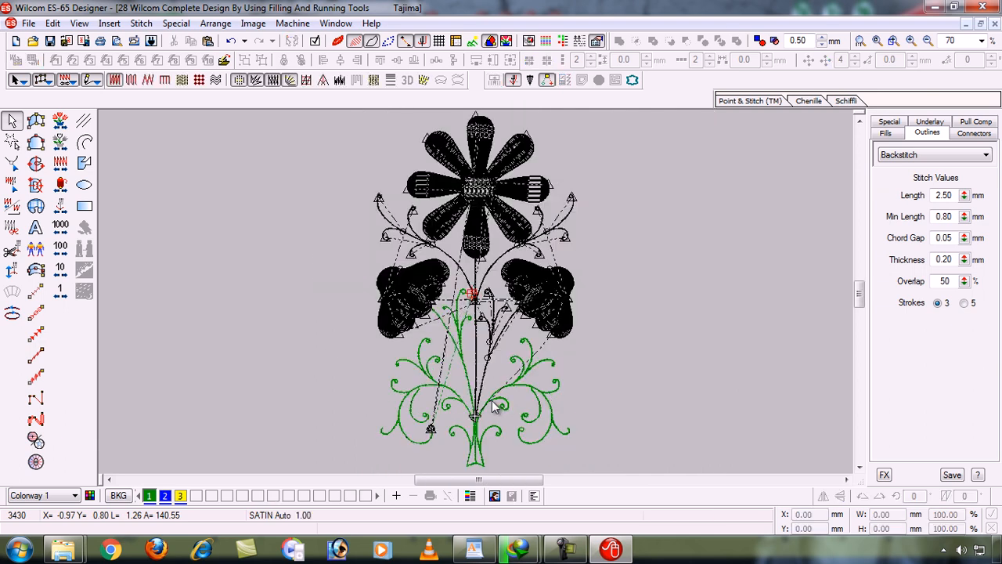
Set the stitch position on the central stem to the point where the right flower stem starts
key(b)
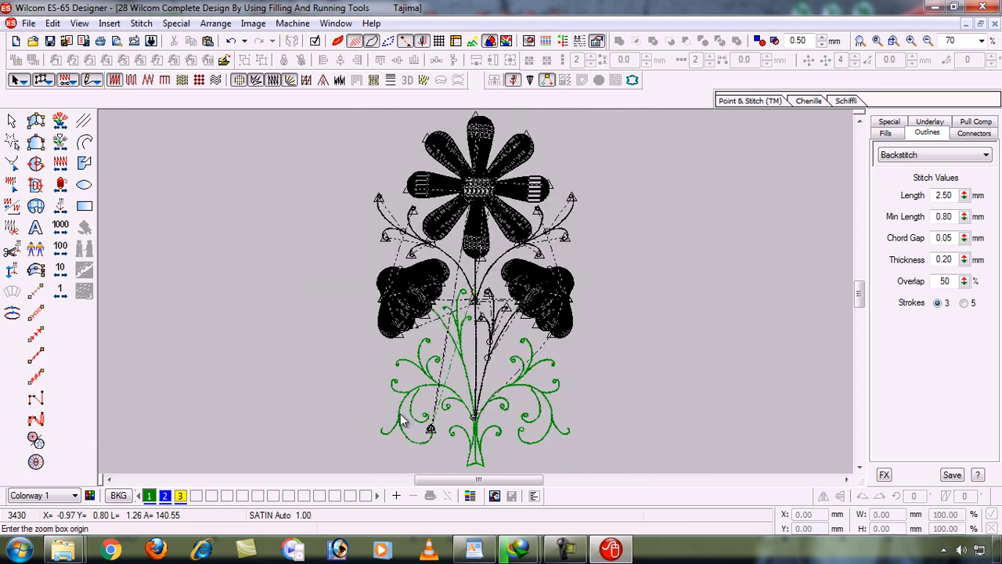
drag(376, 264, 509, 388)
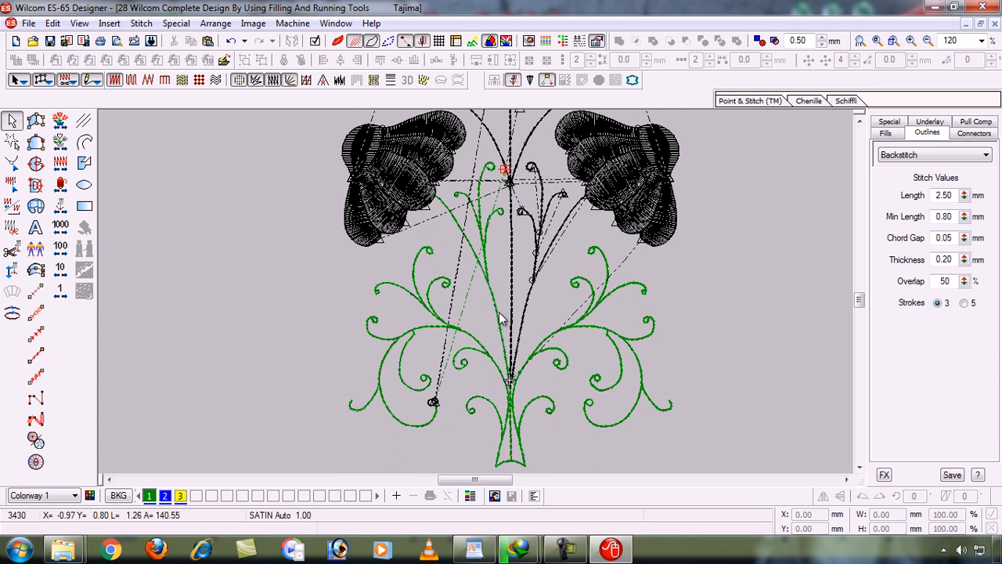
click(60, 208)
click(61, 291)
click(506, 169)
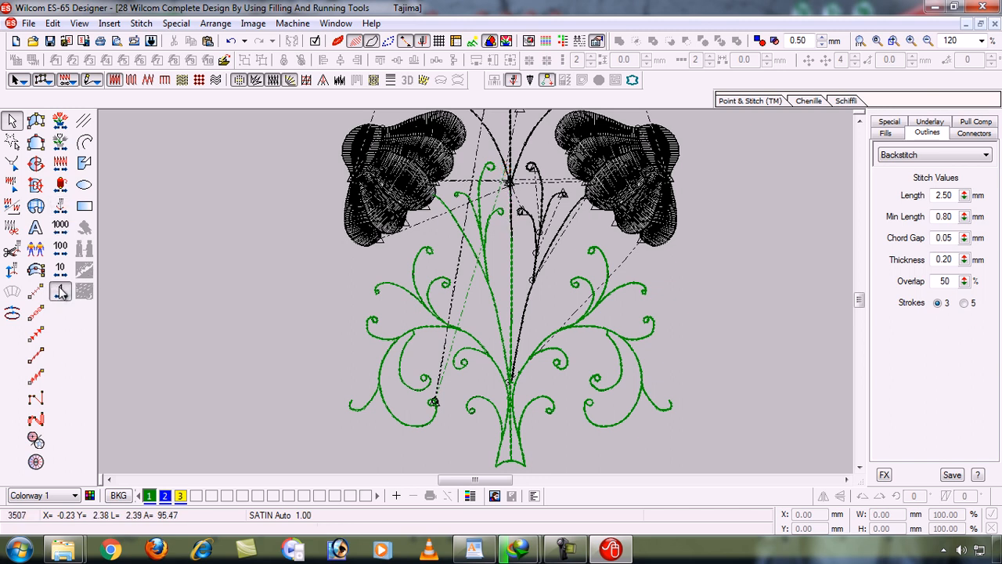
click(61, 294)
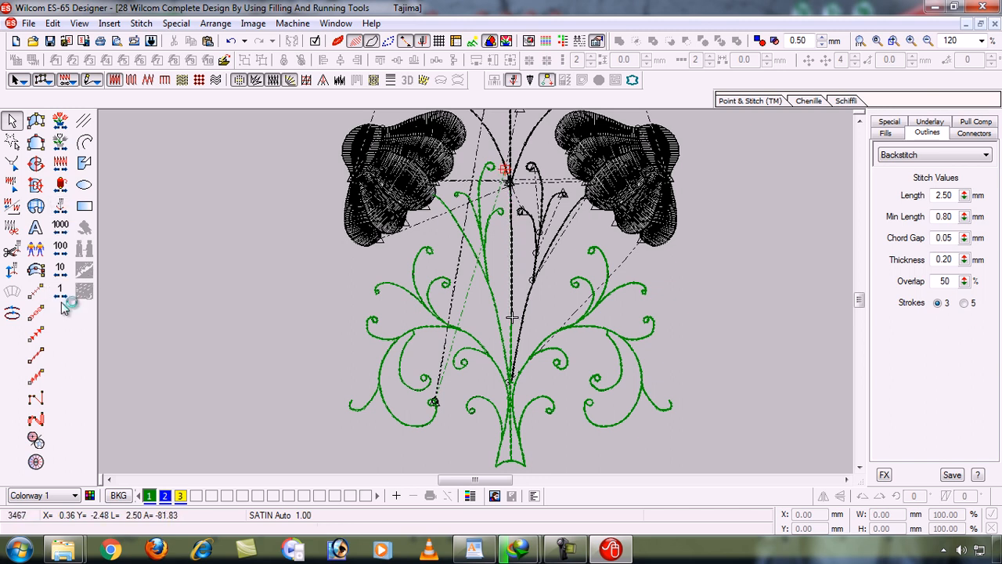
click(63, 300)
click(63, 298)
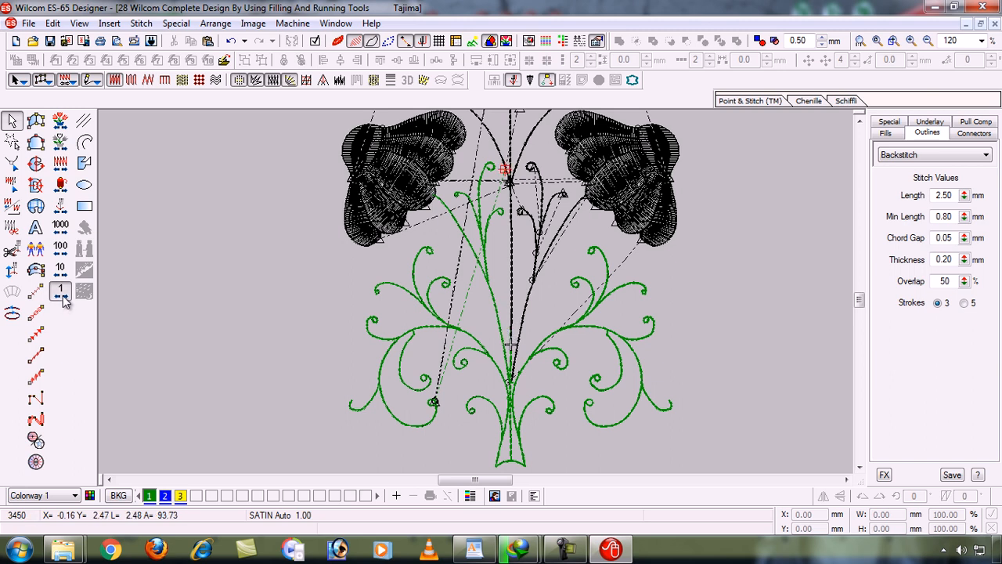
click(65, 302)
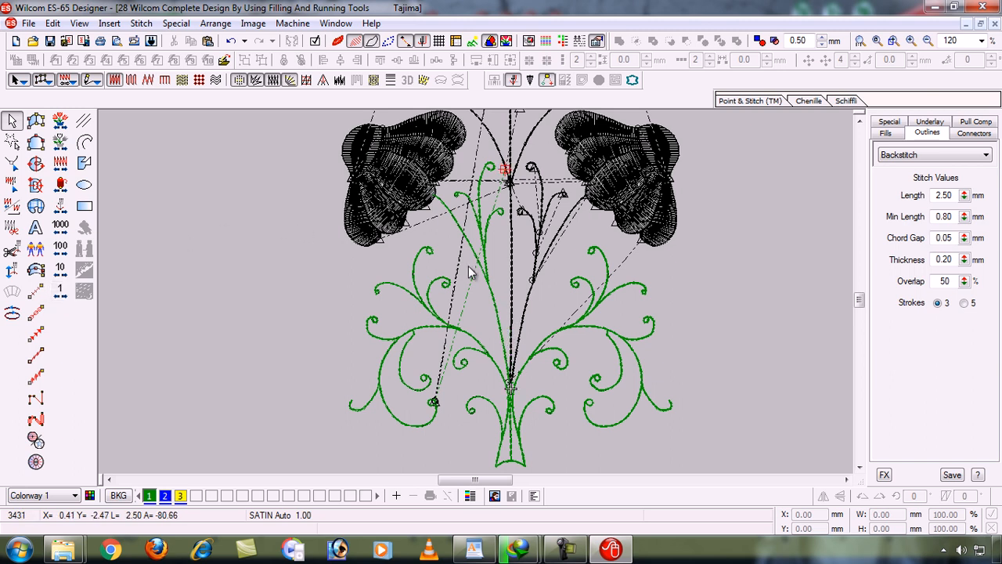
key(b)
drag(456, 260, 571, 434)
click(62, 292)
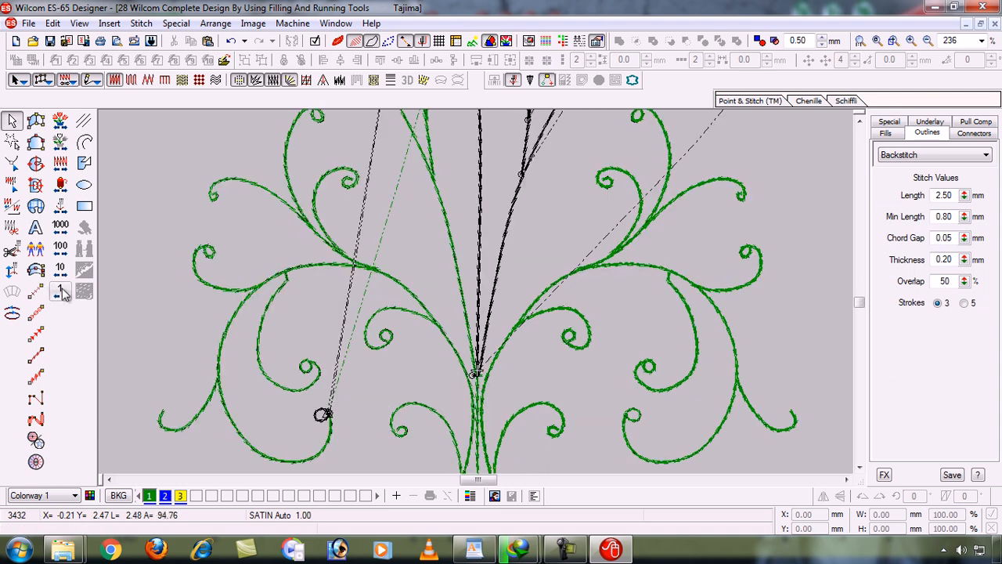
Cut and paste the right flower stem into the sequence at its starting point on the central stem
click(496, 274)
click(496, 274)
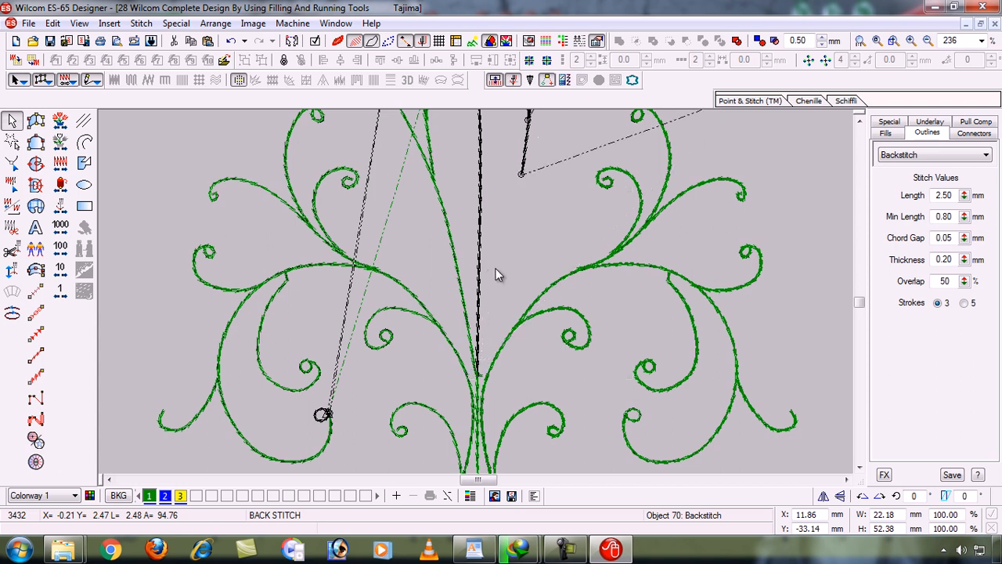
key(shift+z)
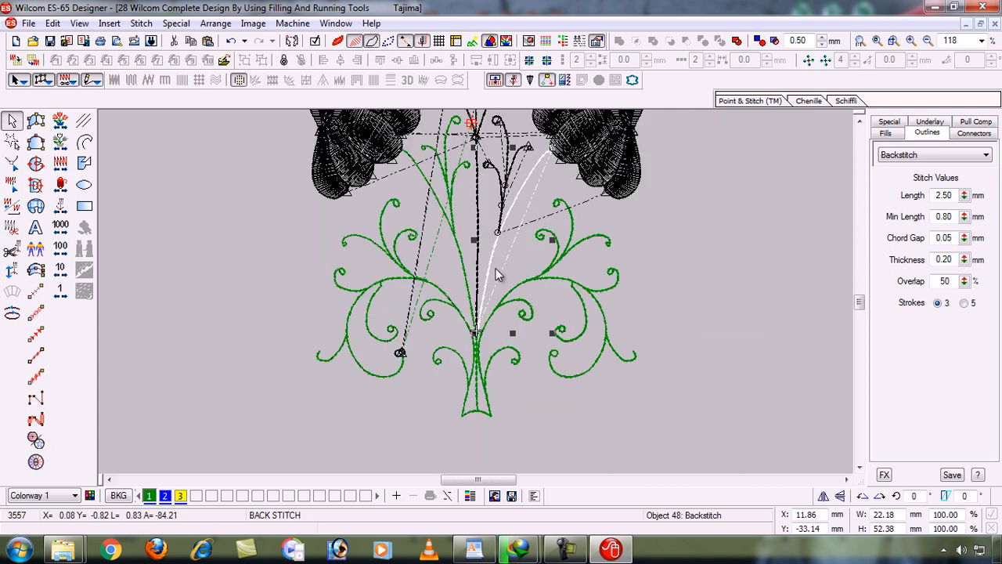
key(Escape)
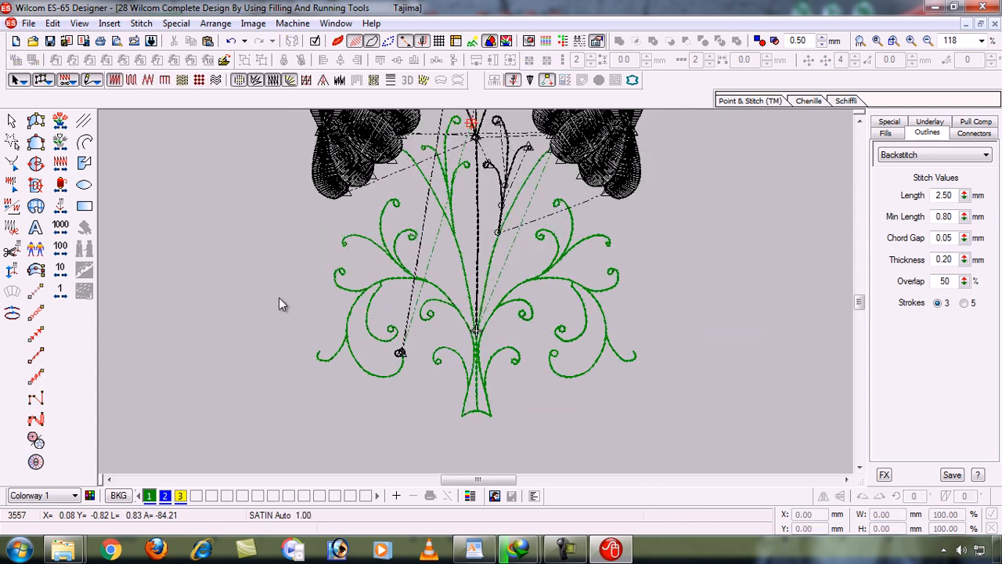
Move the stitch position along the right flower stem to the point where the tall right scroll branches off
click(63, 290)
click(68, 288)
click(69, 288)
click(68, 288)
click(68, 288)
click(69, 290)
click(69, 290)
click(69, 291)
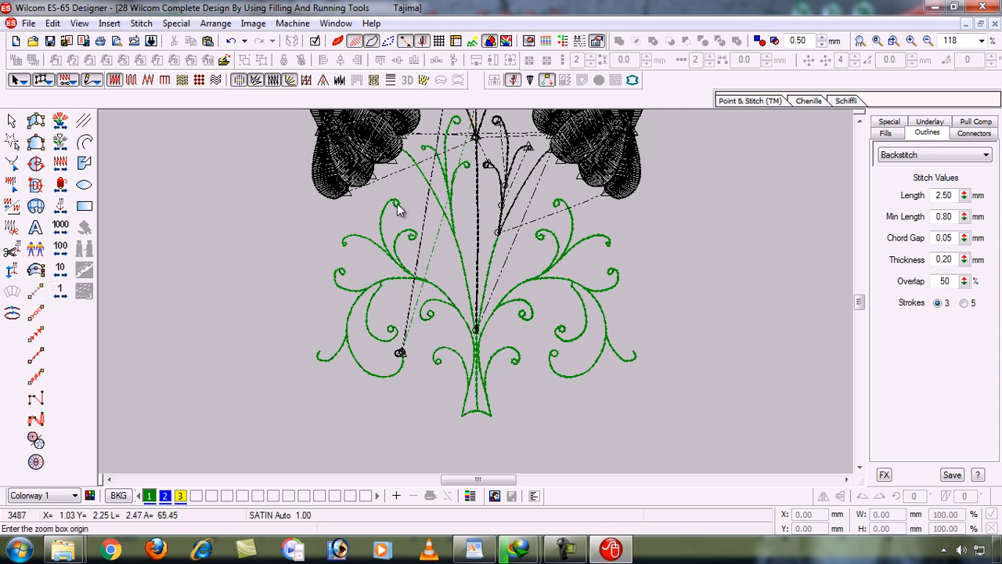
drag(457, 118, 571, 339)
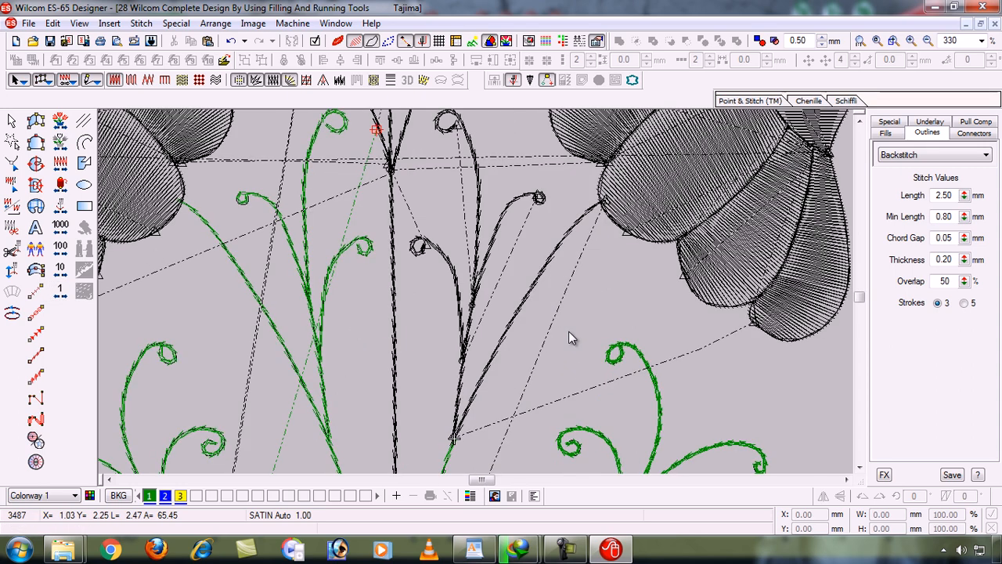
Cut and paste the tall right scroll into the sequence at its branching point, and add a backtrack run over it
click(464, 383)
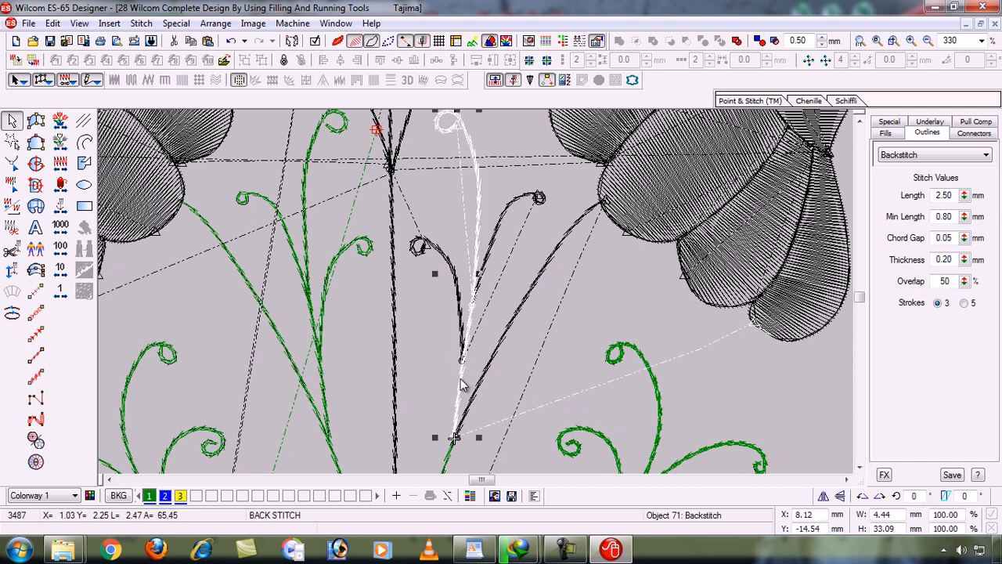
click(461, 383)
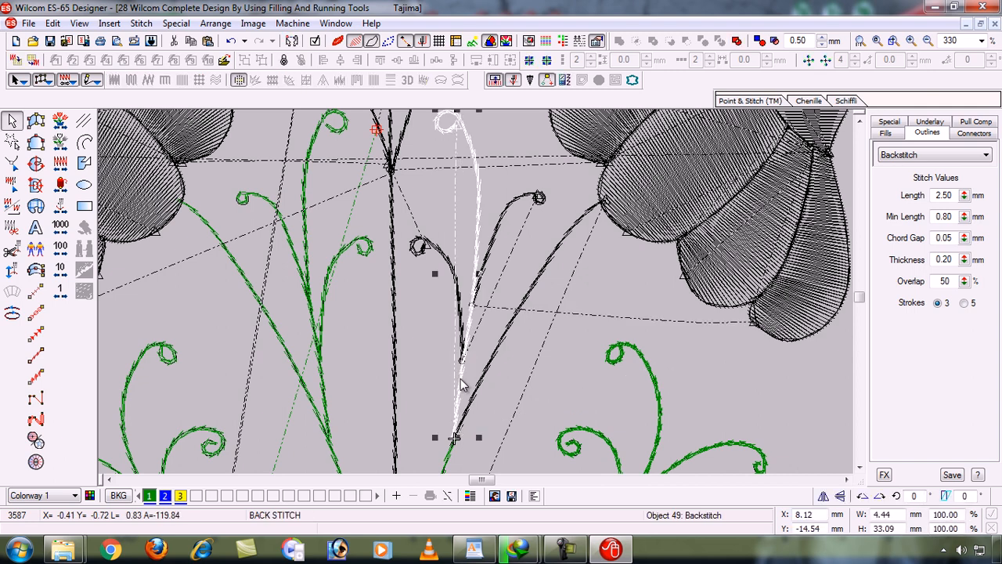
click(13, 312)
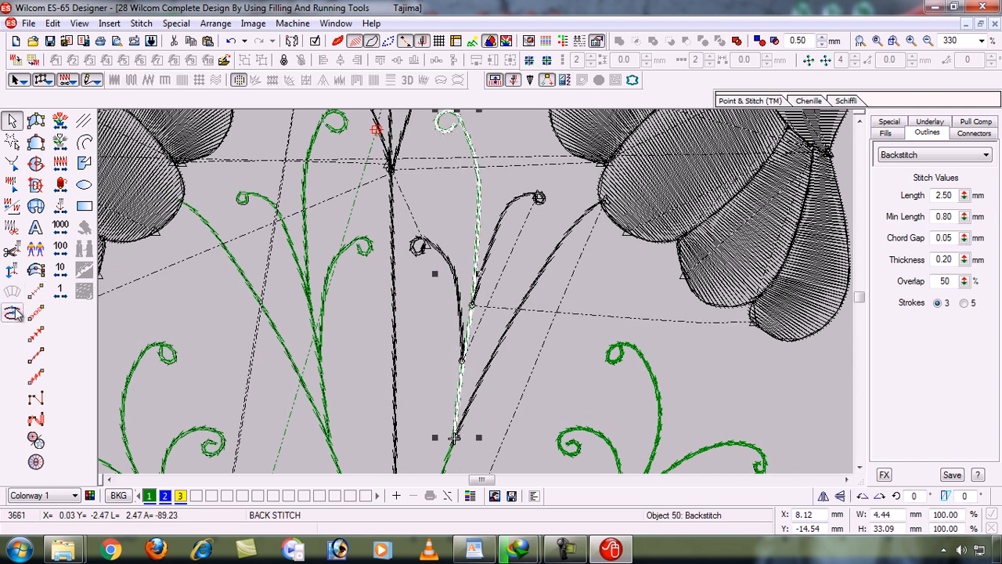
click(534, 365)
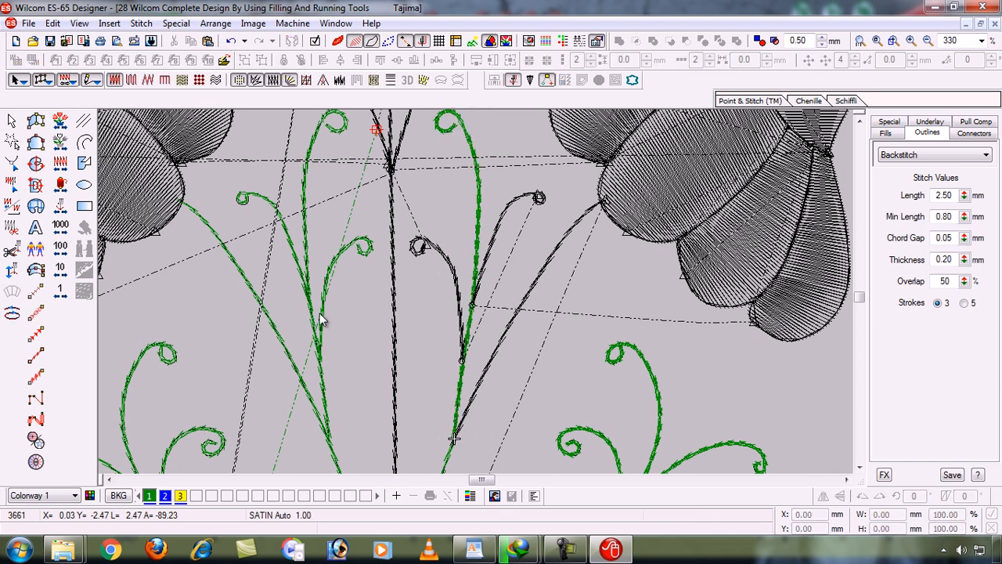
Resequence the small outer right scroll at its junction with the tall right scroll by cutting and pasting, and backtrack over it
click(60, 290)
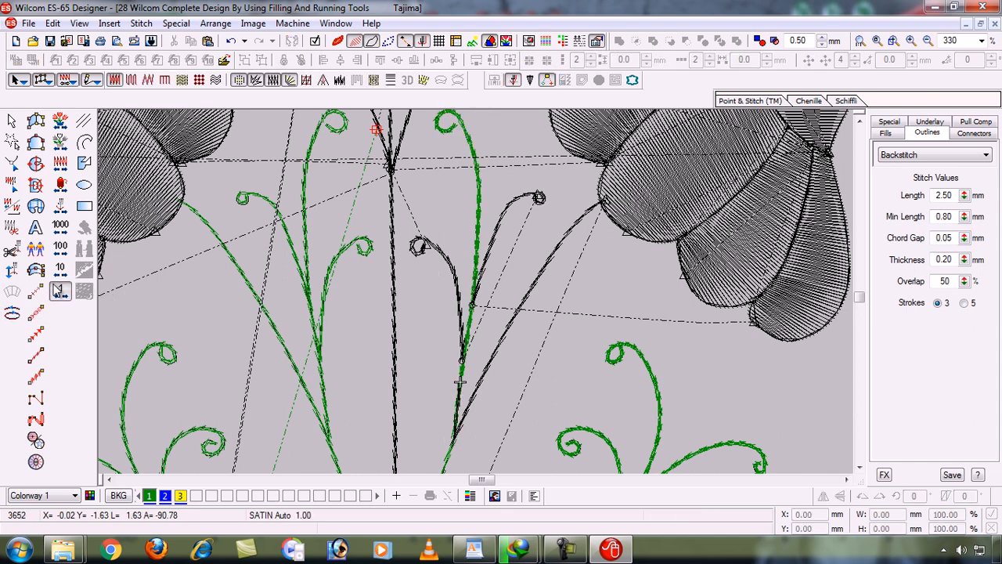
click(61, 290)
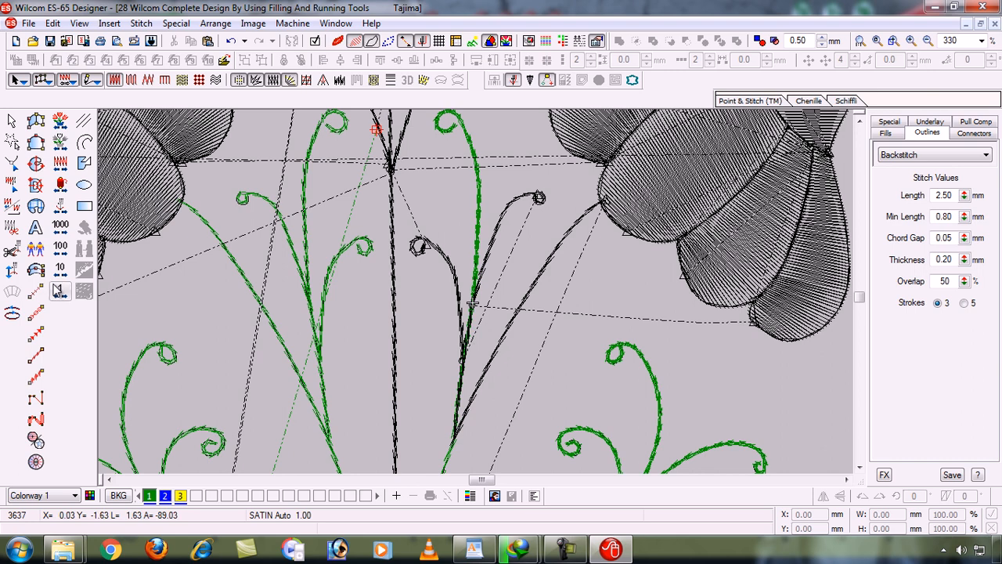
click(493, 250)
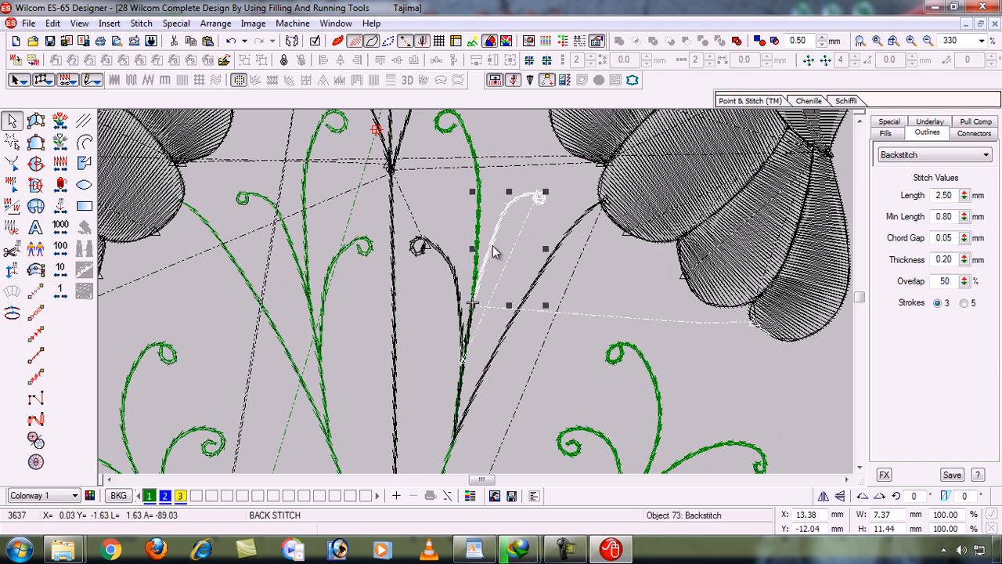
click(9, 316)
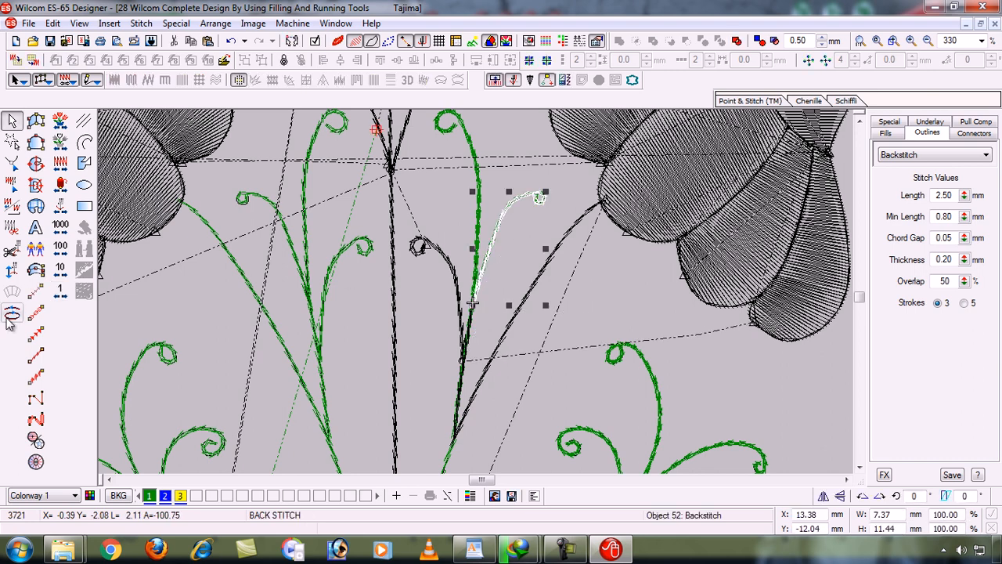
Advance the stitch position down the tall right scroll to the junction with the small inner scroll
click(65, 291)
click(65, 292)
click(65, 292)
click(65, 291)
click(65, 292)
click(65, 291)
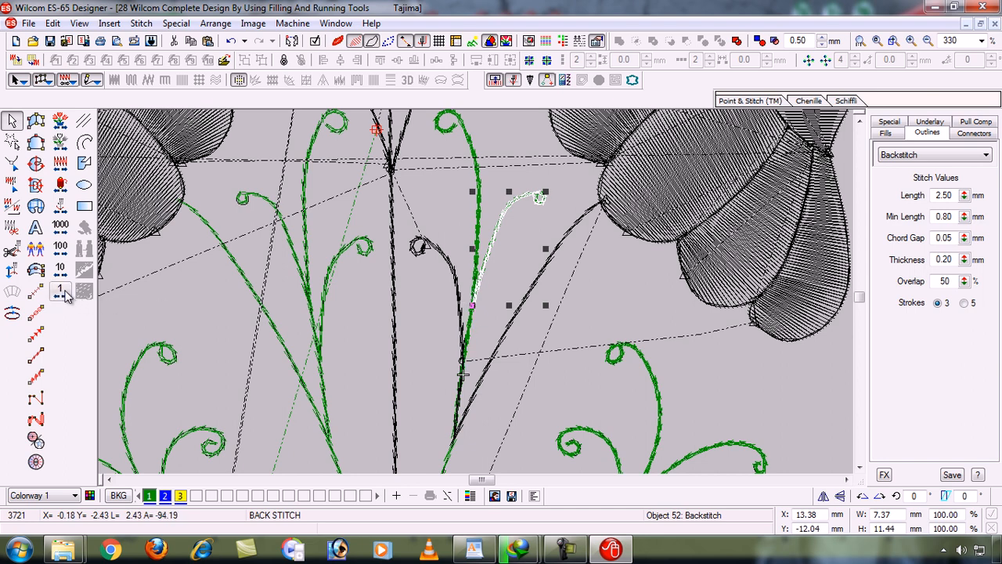
Cut and paste the small inner right scroll at its junction with the tall right scroll, and backtrack over it
click(462, 290)
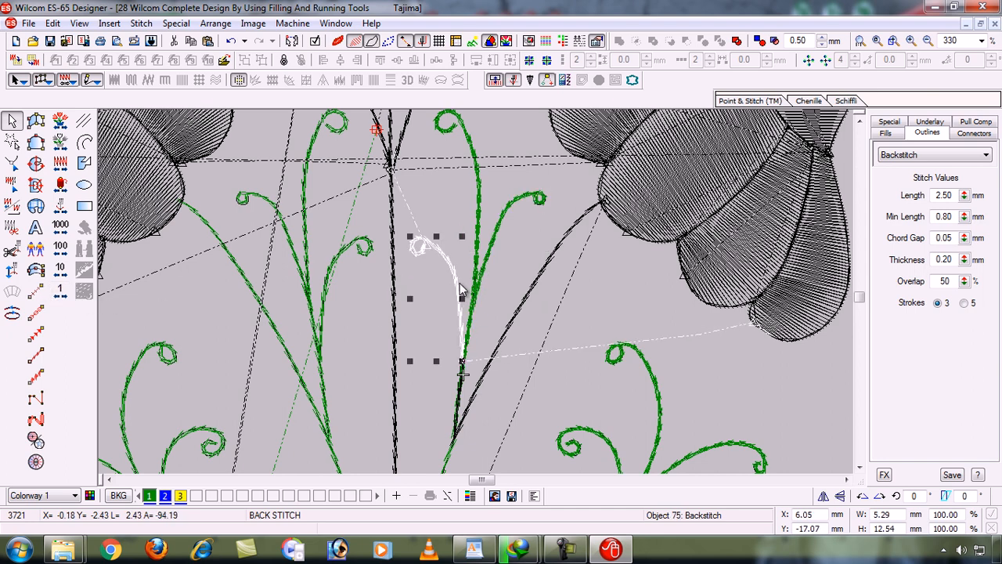
key(ctrl+x)
key(ctrl+v)
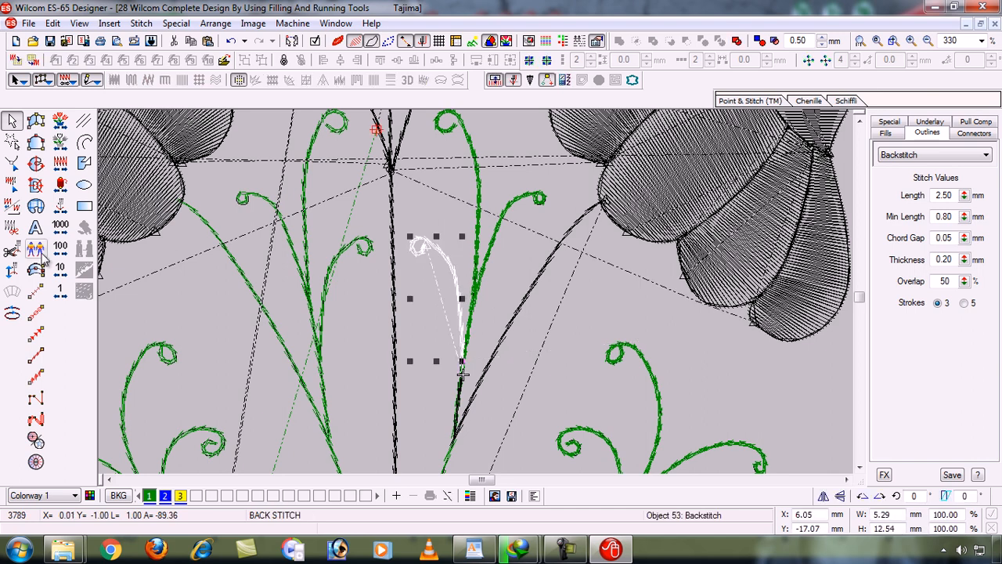
click(13, 312)
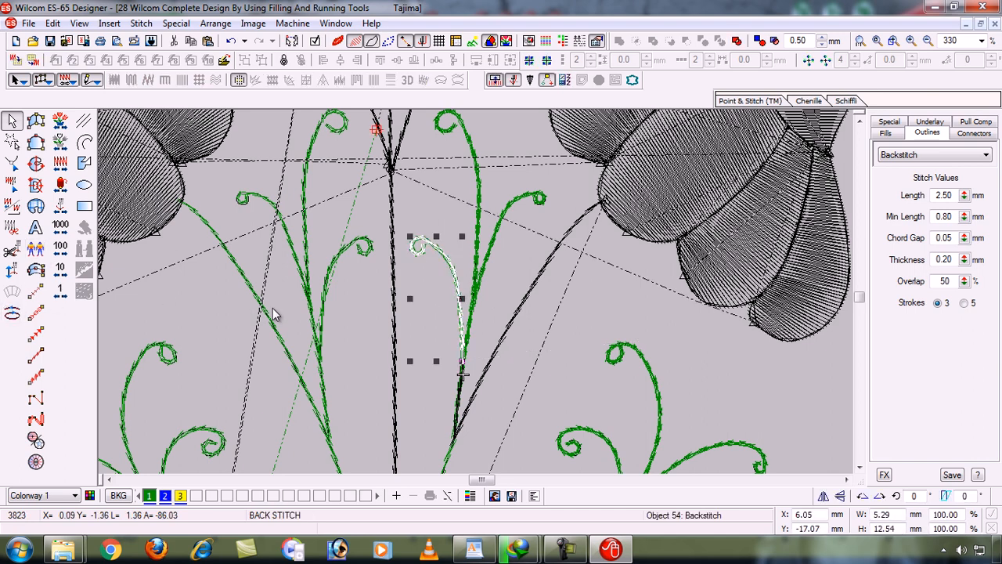
Advance the stitch position to the outer end of the long right stem at the right side flower
key(0)
click(295, 388)
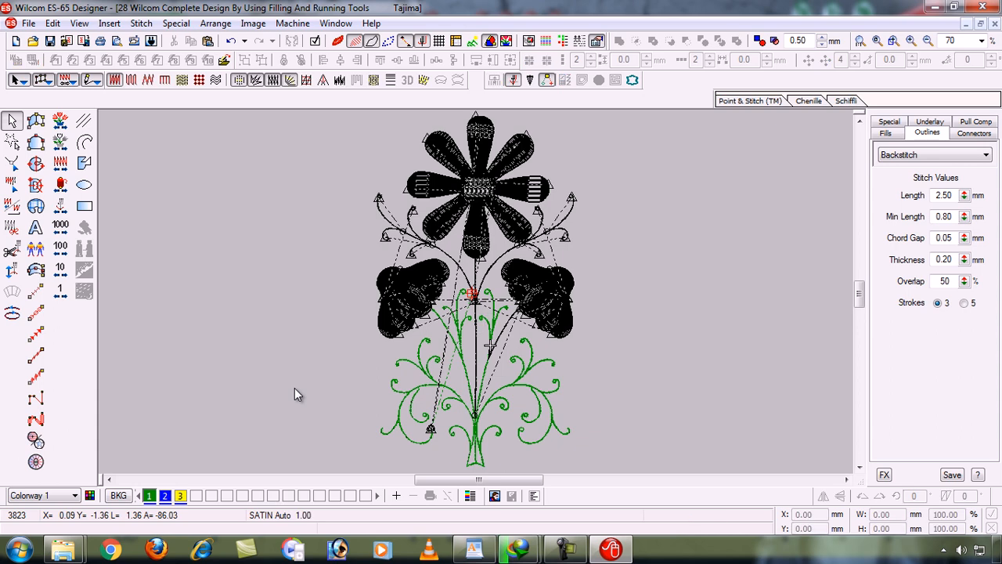
key(b)
click(379, 270)
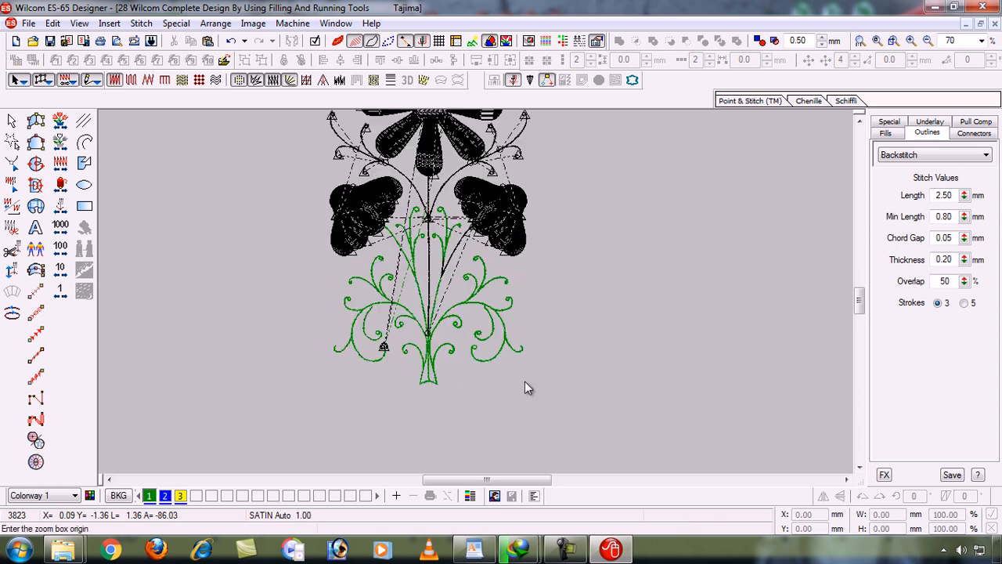
click(529, 392)
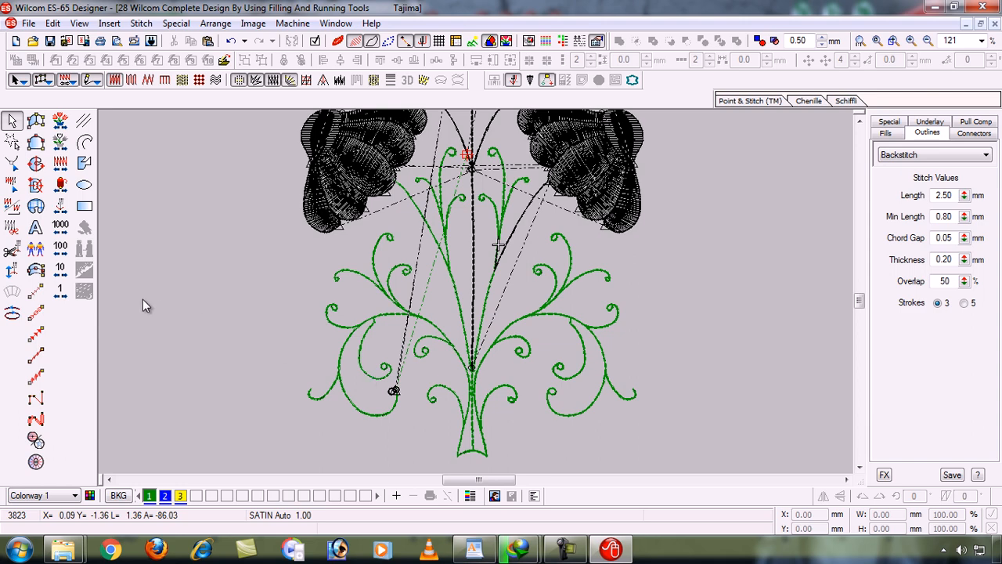
key(shift+z)
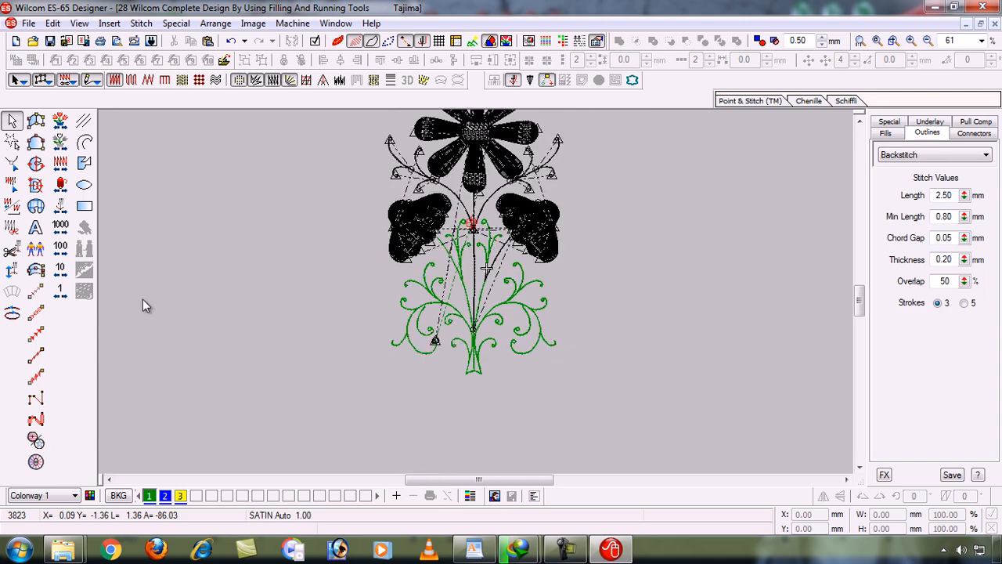
click(58, 203)
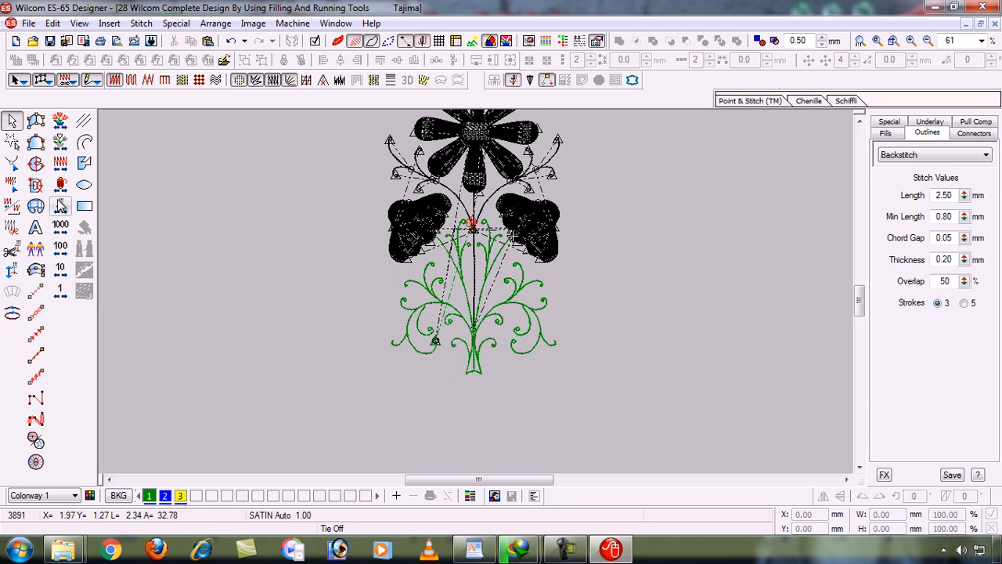
key(b)
drag(410, 188, 577, 379)
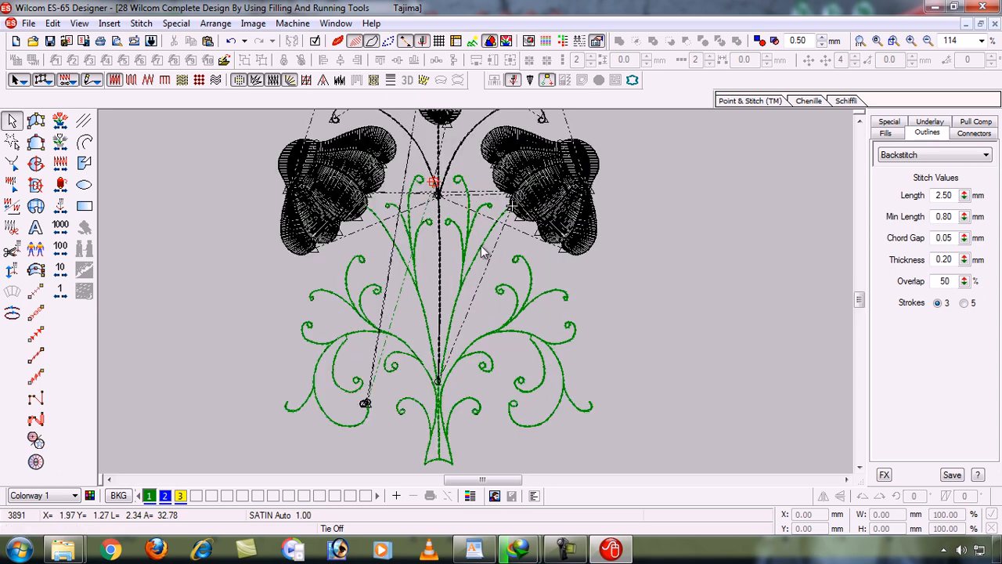
key(t)
drag(482, 252, 505, 262)
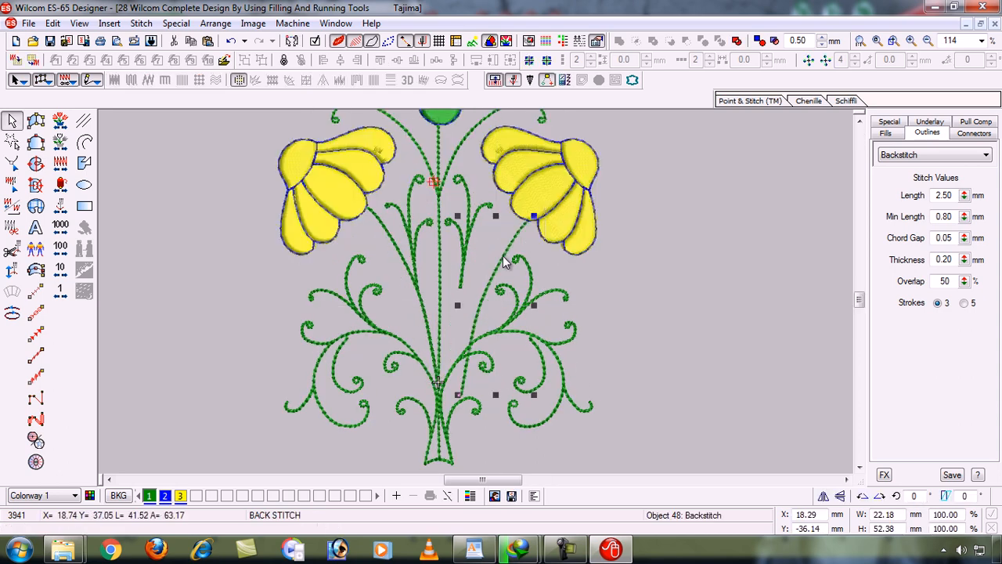
key(ctrl+z)
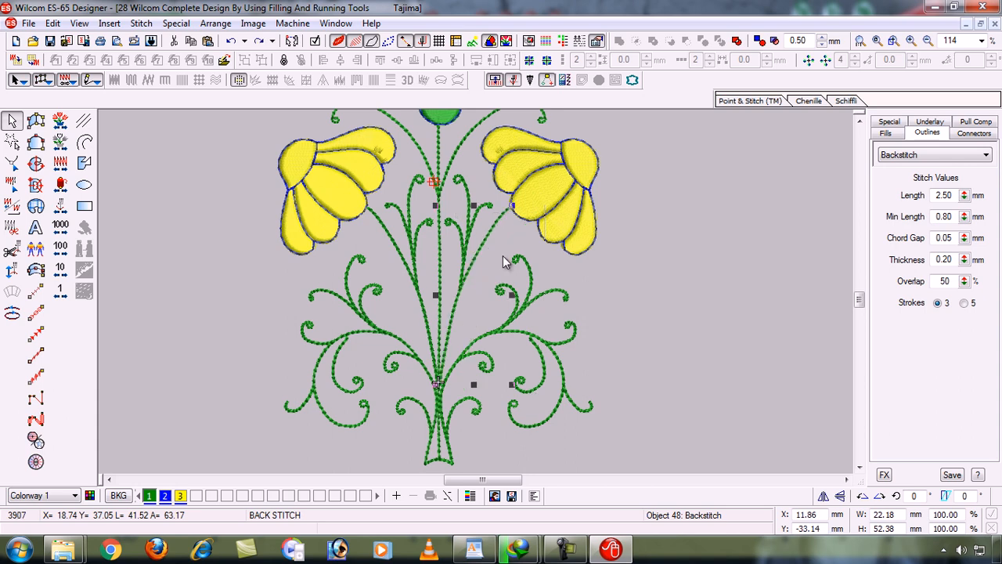
Add a backtrack run over the long right stem down to the central stem
key(t)
click(13, 313)
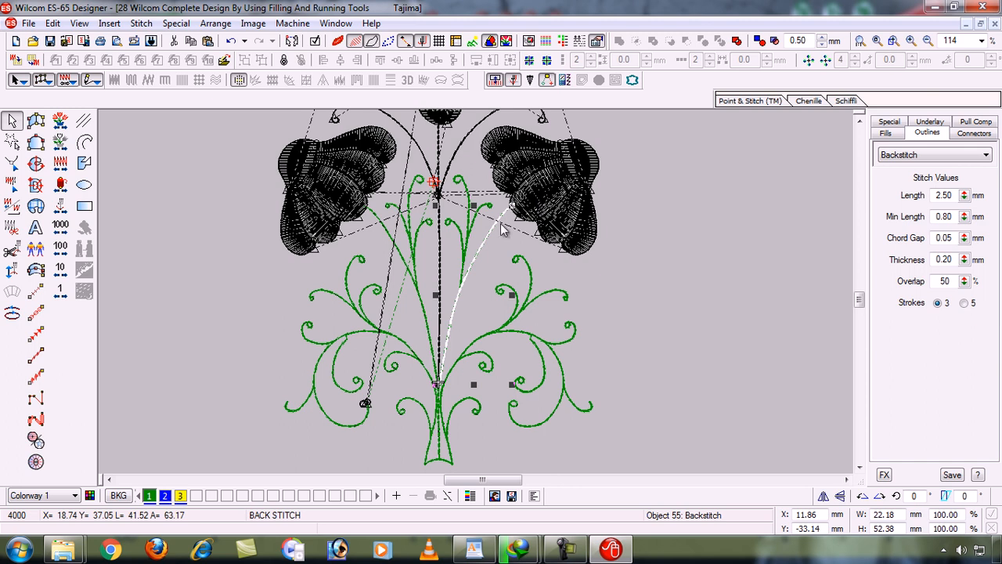
click(242, 338)
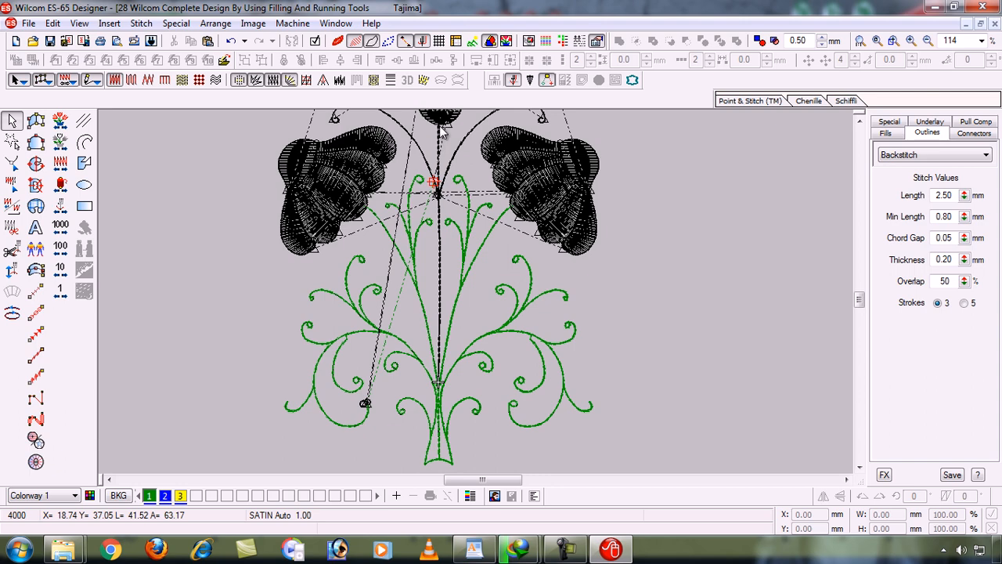
Move the stitch position to the point on the central stem where the two upper branches begin
click(63, 209)
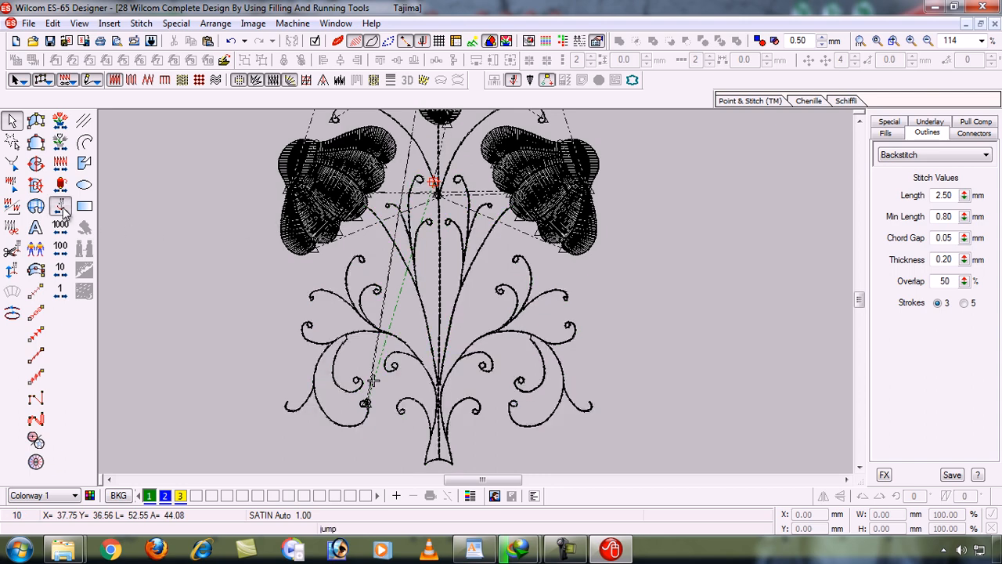
click(63, 210)
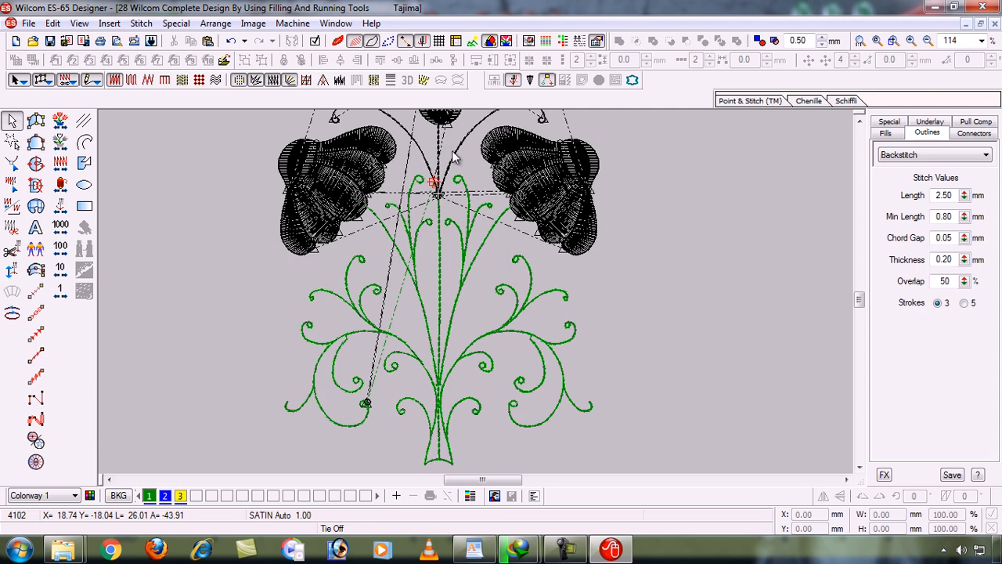
key(b)
drag(632, 272, 388, 185)
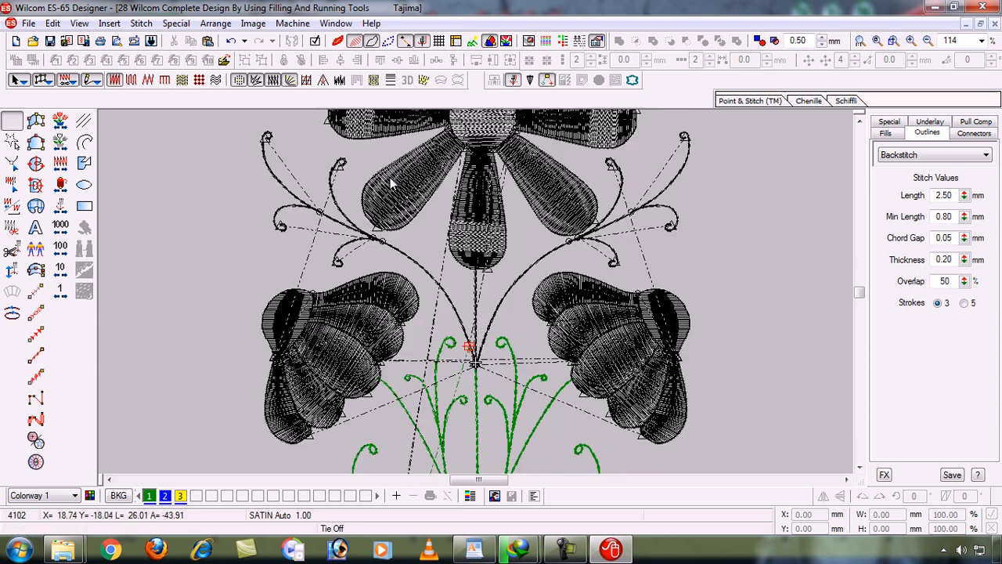
Cut and paste the long upper-left branch into the sequence at the central stem, and inspect its control points with Reshape
click(456, 311)
key(ctrl+x)
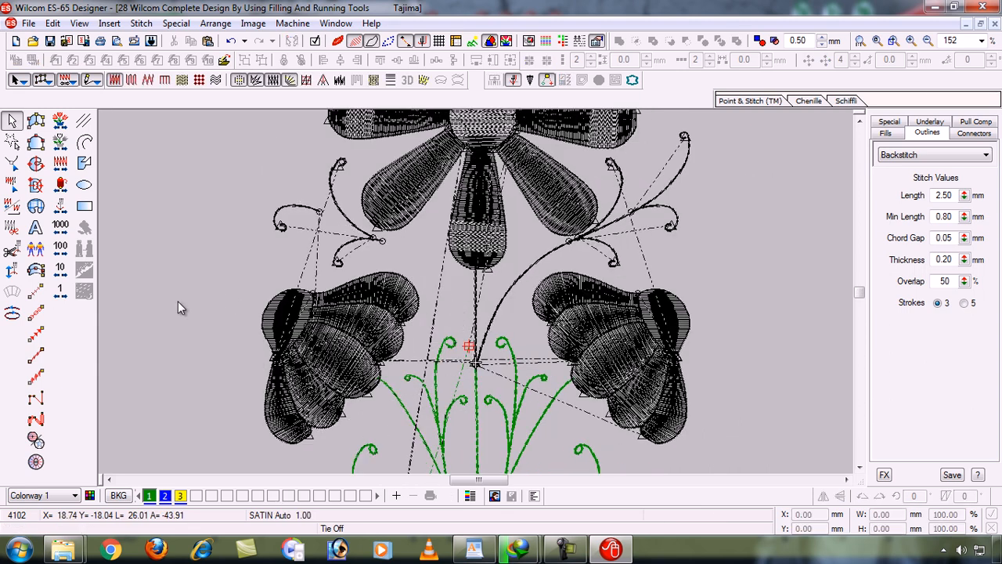
key(ctrl+v)
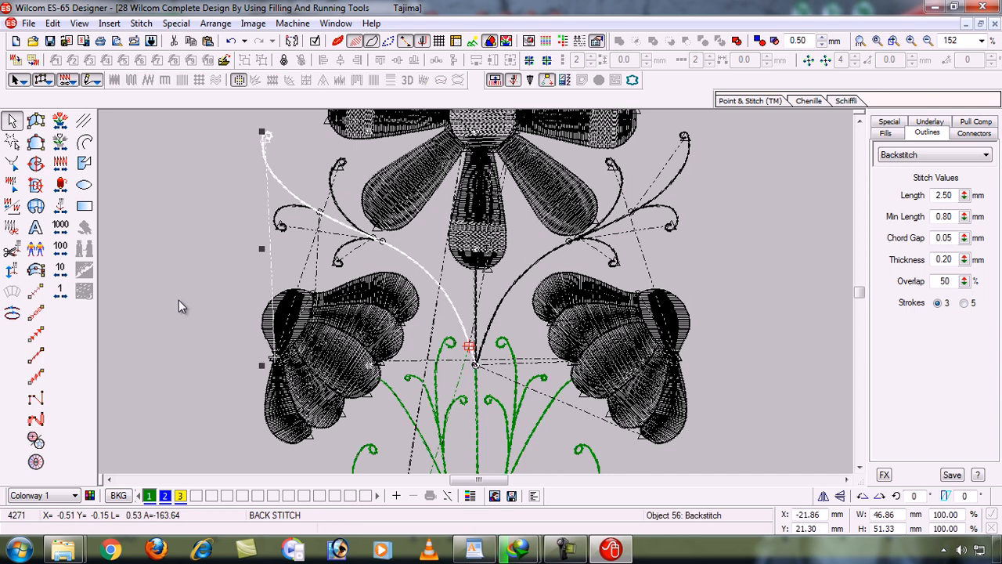
key(h)
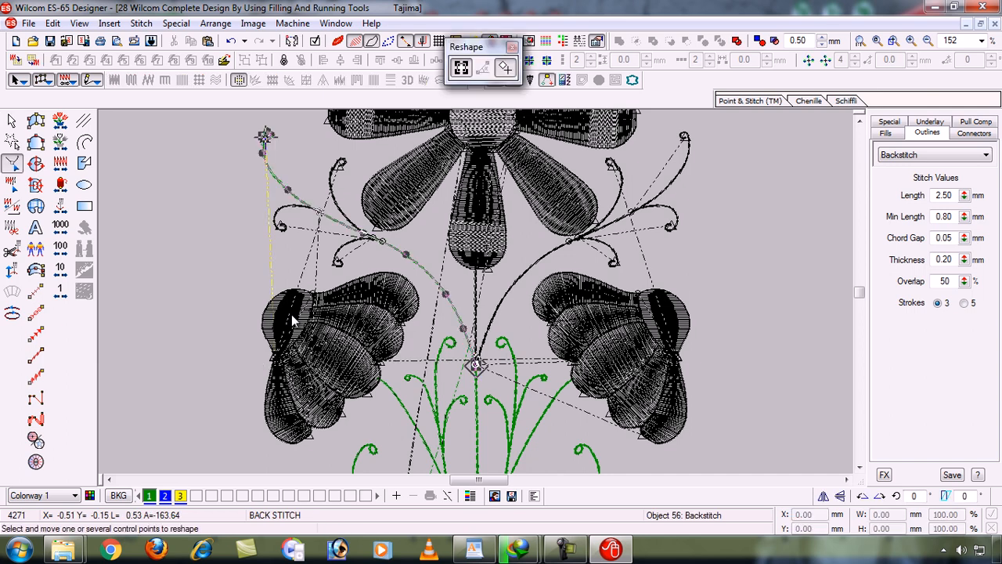
key(Escape)
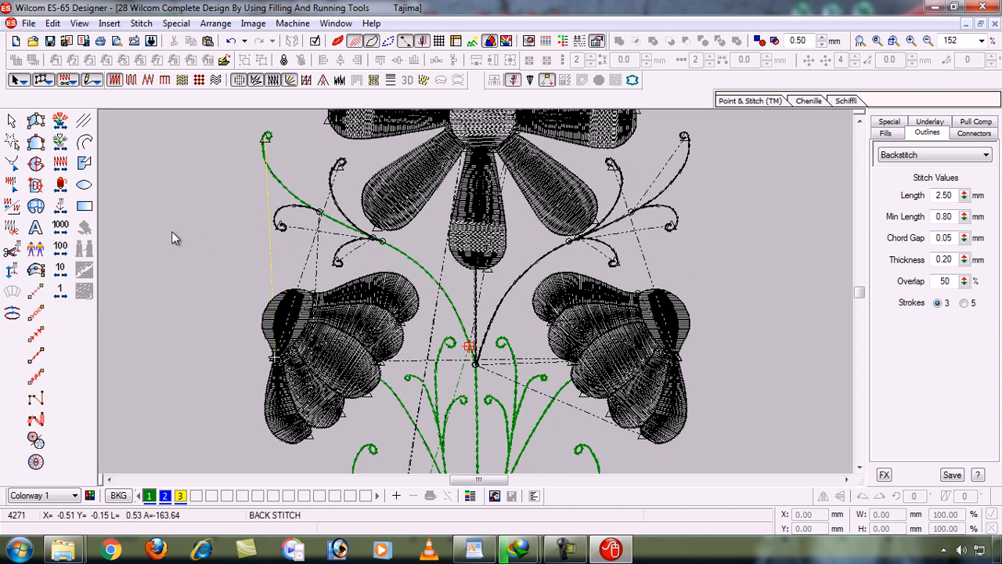
Move the stitch position back along the upper-left branch toward the junction of its two inner scrolls
click(64, 291)
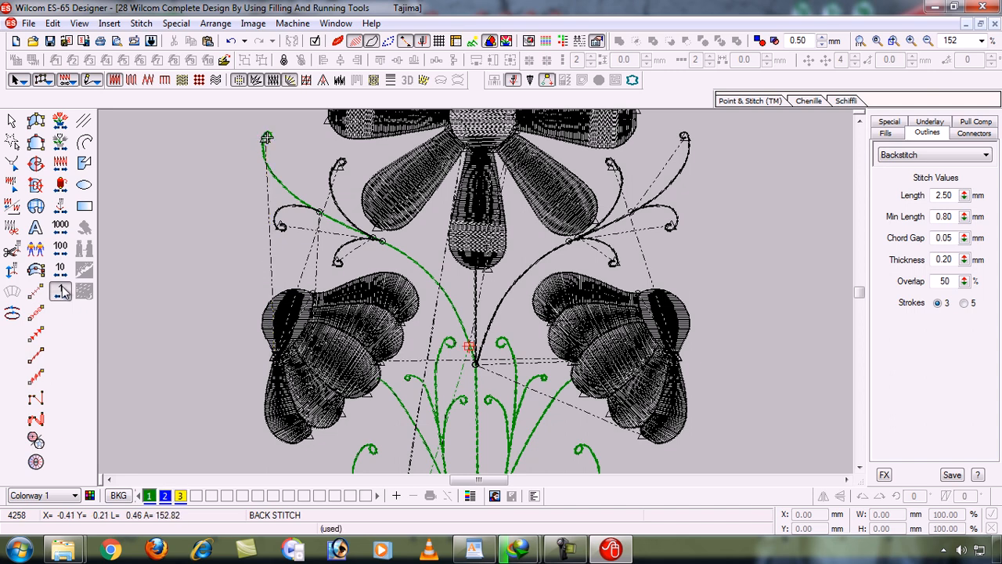
drag(265, 155, 339, 221)
click(62, 291)
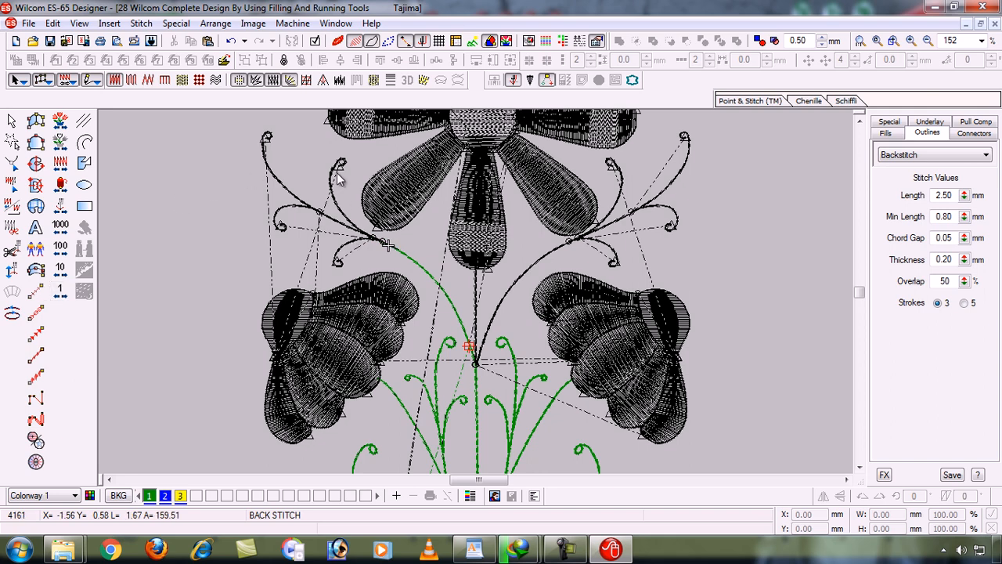
click(345, 253)
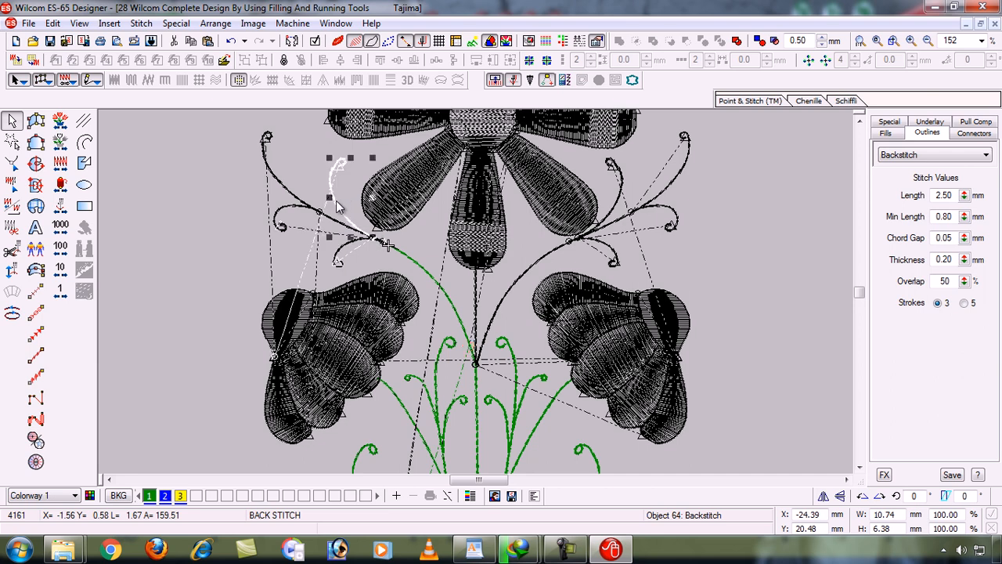
click(199, 291)
key(b)
drag(265, 161, 407, 292)
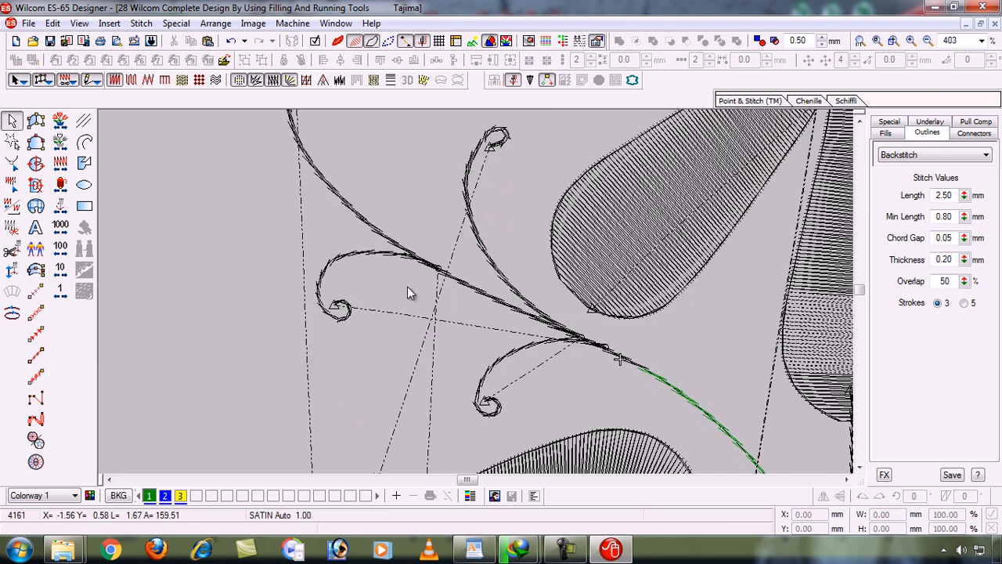
Cut and paste the small lower scroll at its junction with the upper-left branch, and backtrack over it
click(61, 291)
double_click(61, 291)
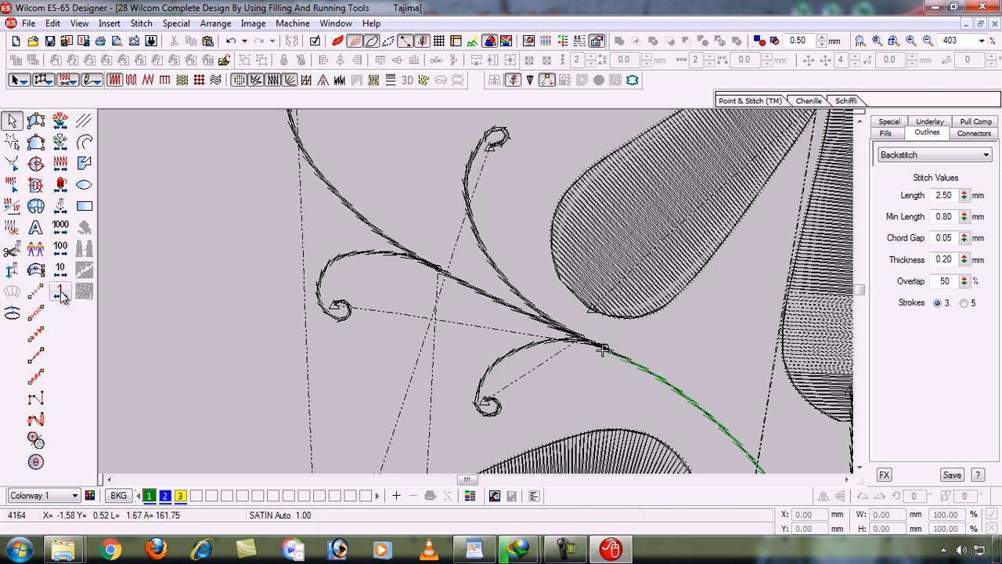
click(535, 344)
click(535, 345)
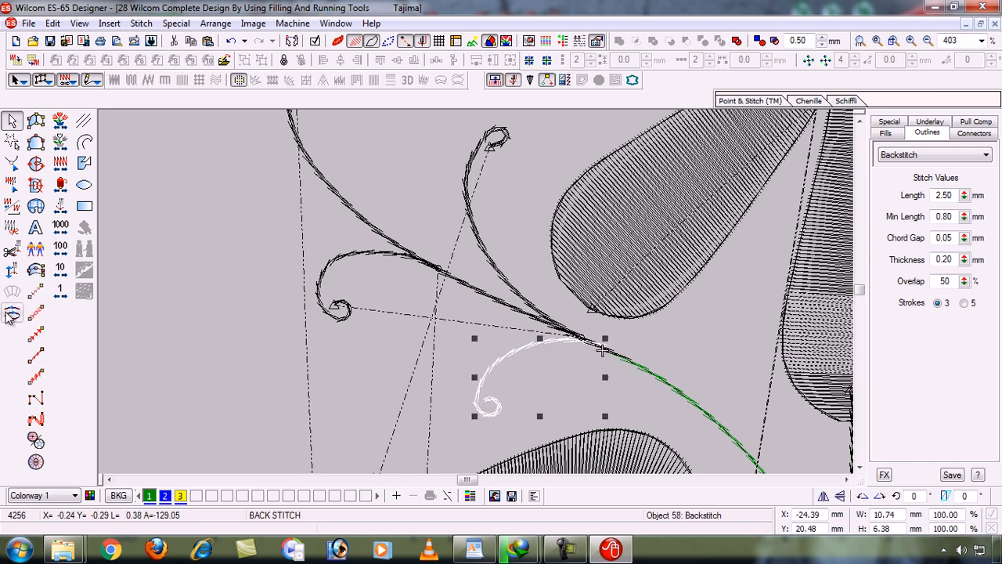
Move the stitch position to the upward-curling inner scroll's junction with the upper-left branch, and cut and paste the scroll there
click(514, 290)
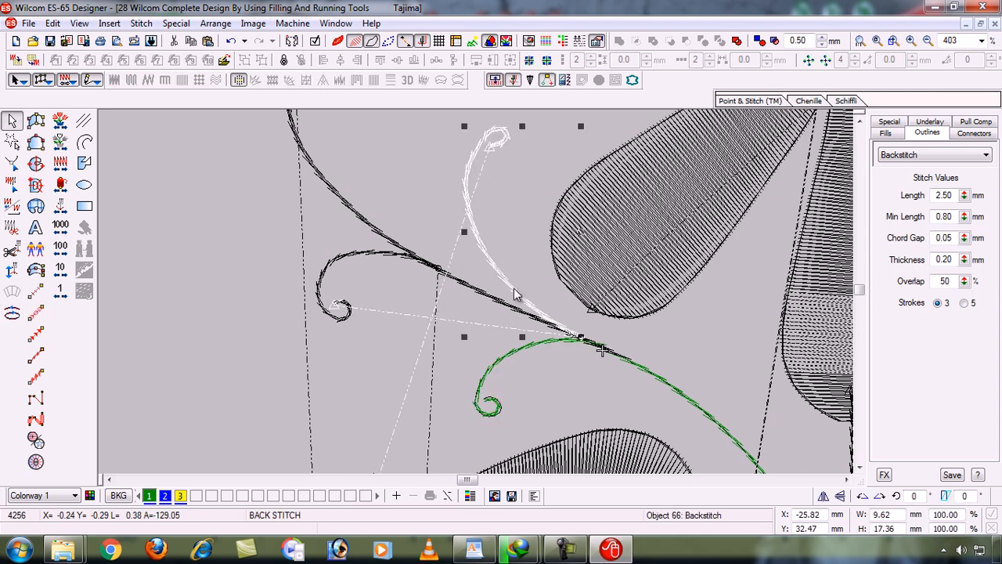
click(59, 293)
right_click(60, 293)
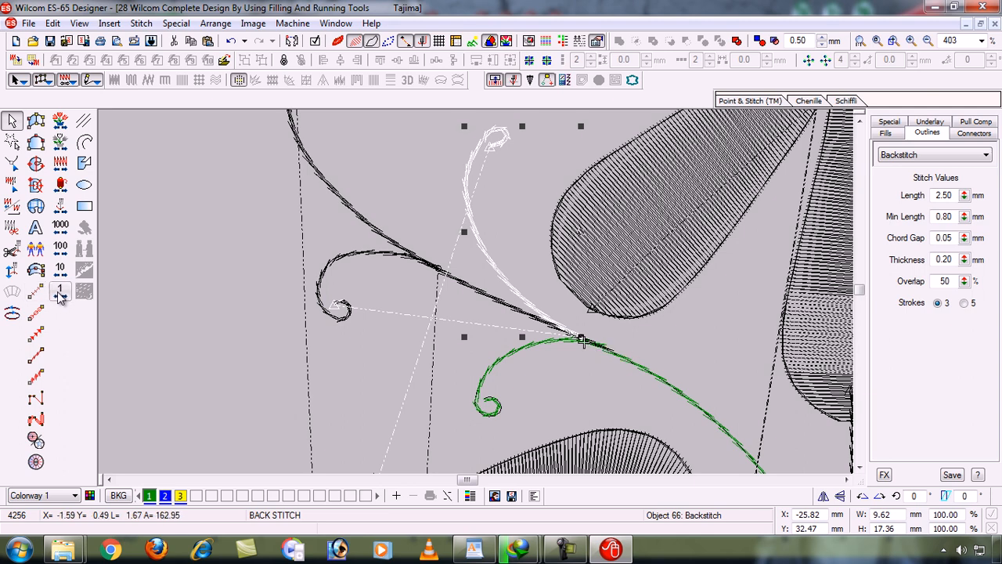
click(60, 293)
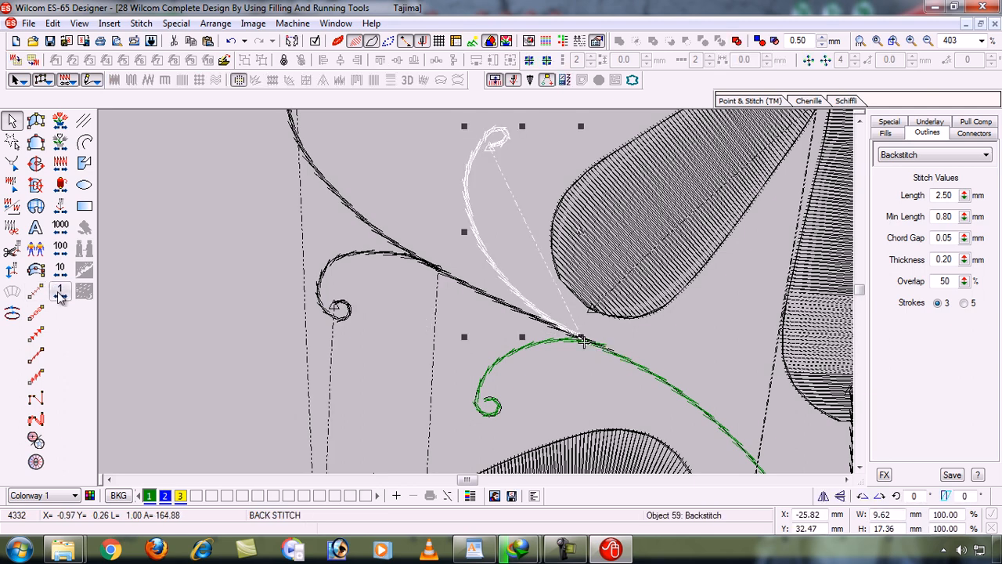
Backtrack over the upward-curling inner scroll and advance the stitch position along the branch to the small outer scroll's junction
click(60, 294)
click(60, 293)
click(61, 292)
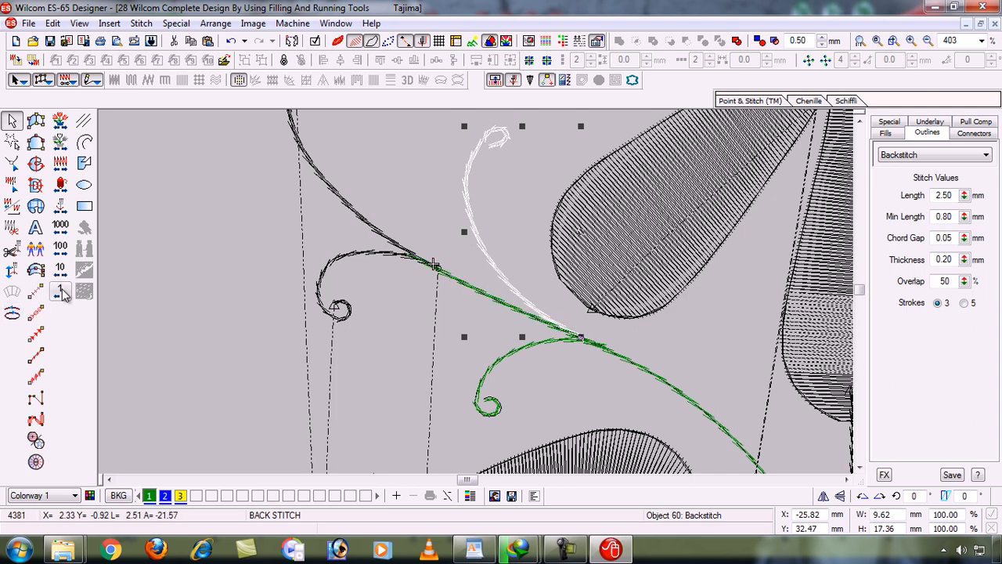
Cut and paste the small outer scroll at its junction with the upper-left branch, and backtrack over it
click(328, 272)
key(Delete)
key(ctrl+z)
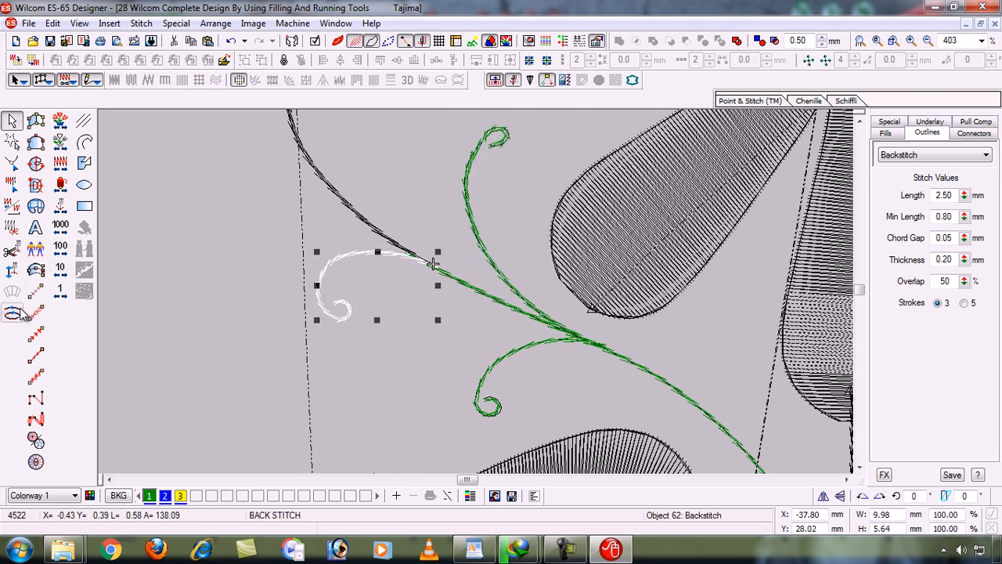
key(shift+z)
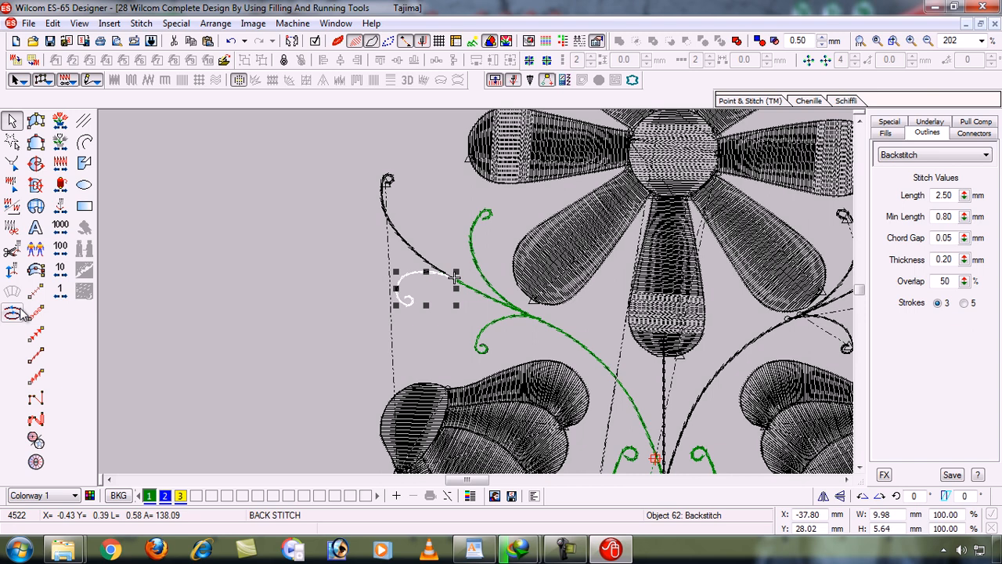
key(Escape)
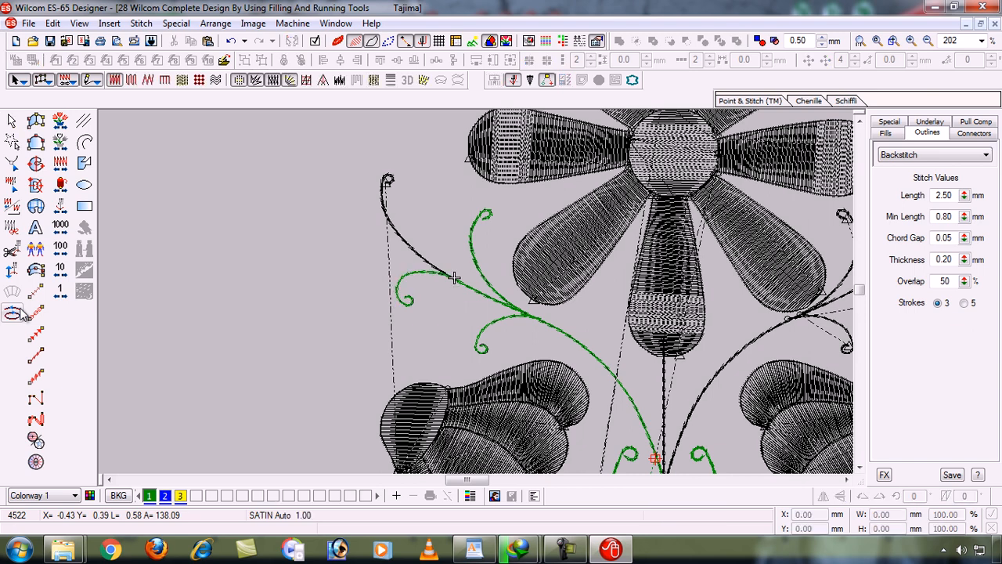
Move the stitch position to the curled tip of the upper-left branch, and backtrack over the whole branch to its base
right_click(63, 209)
click(63, 209)
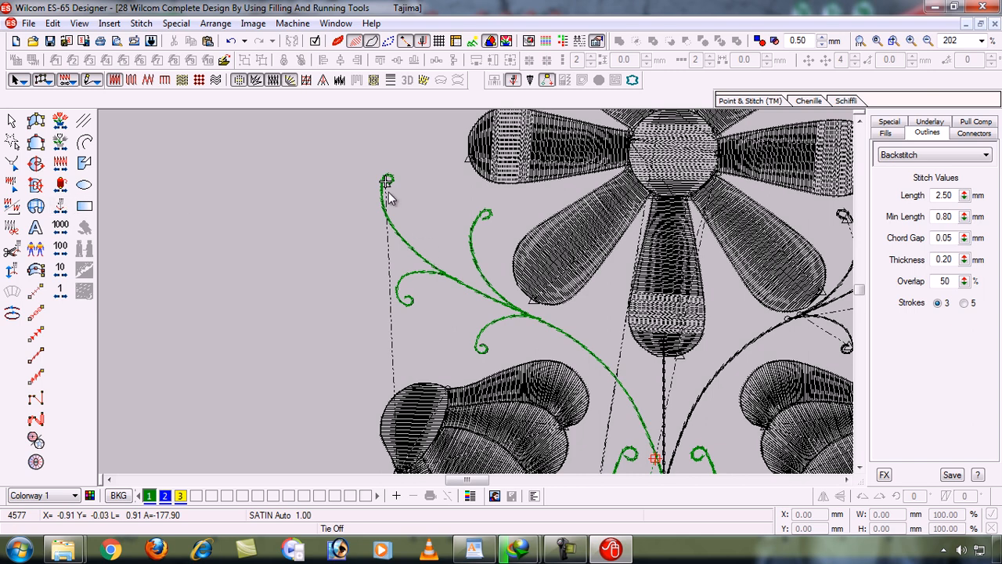
key(shift+z)
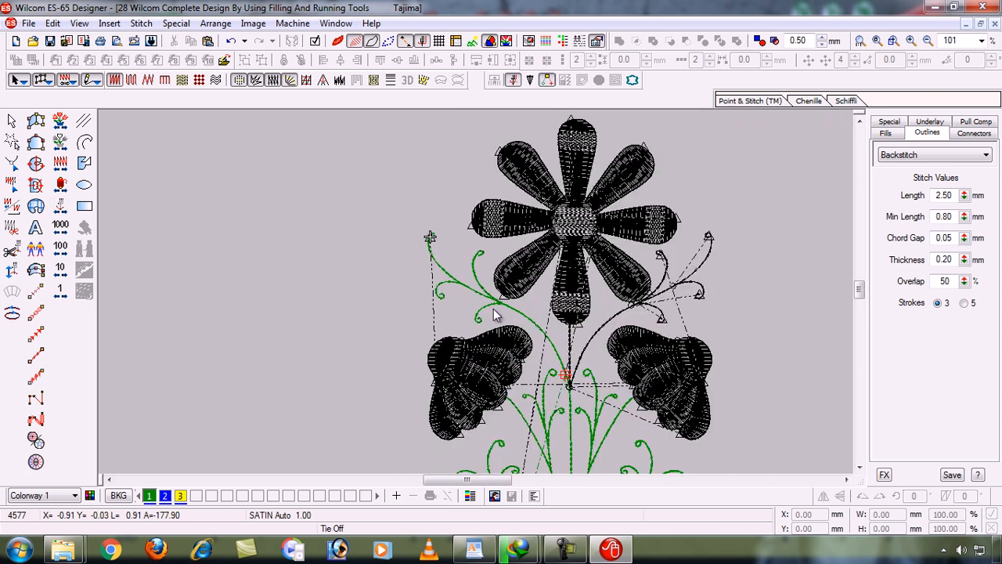
click(399, 208)
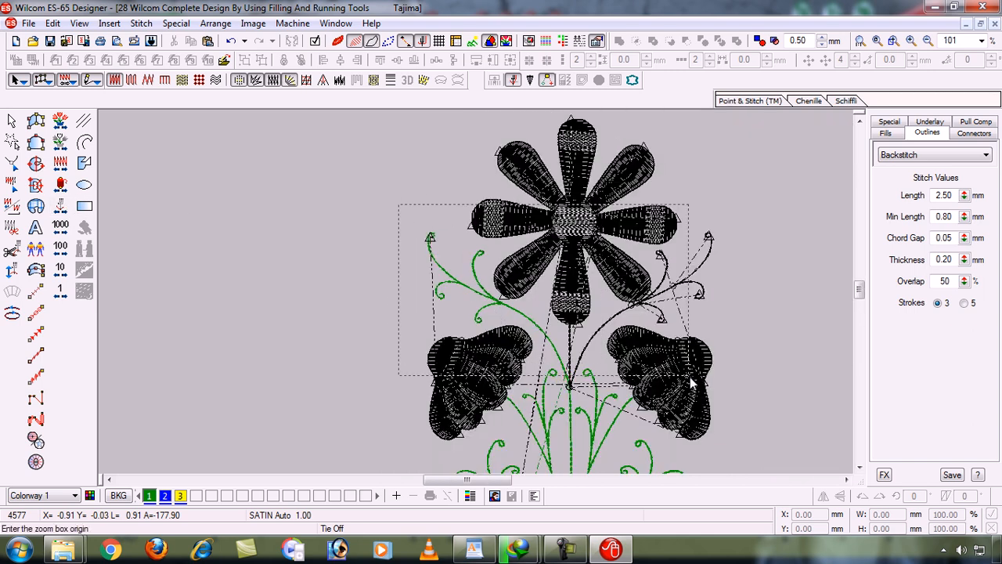
click(731, 404)
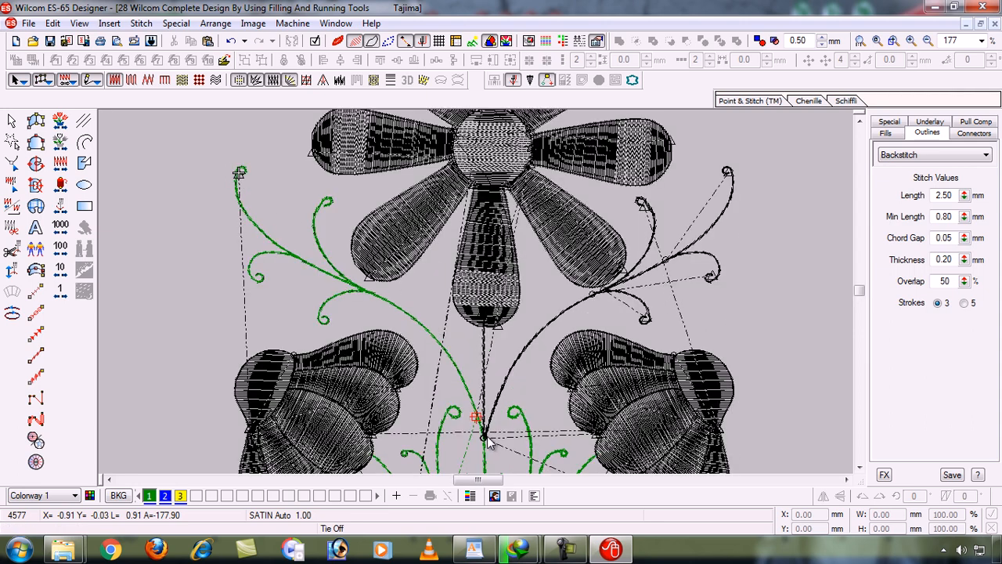
click(433, 336)
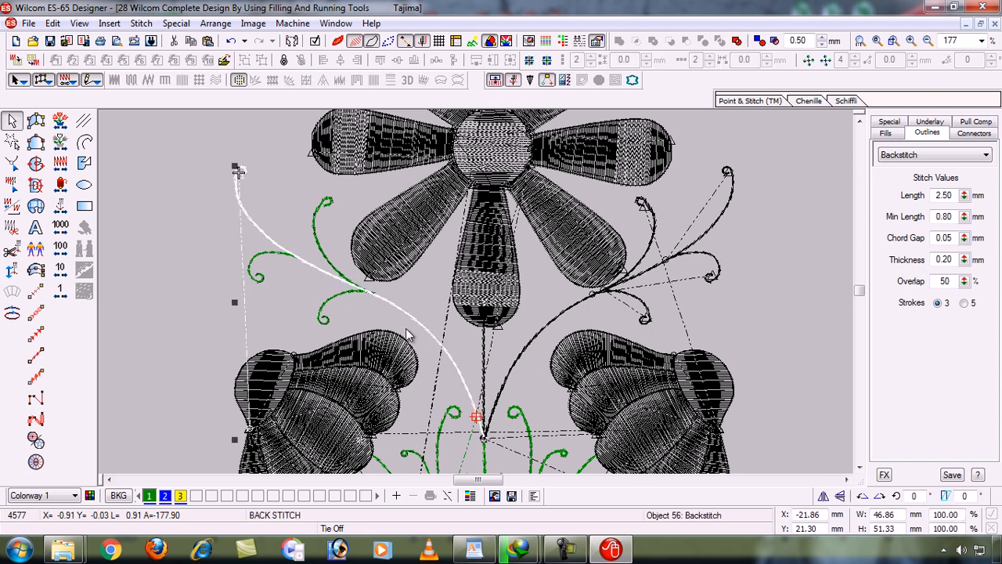
click(12, 312)
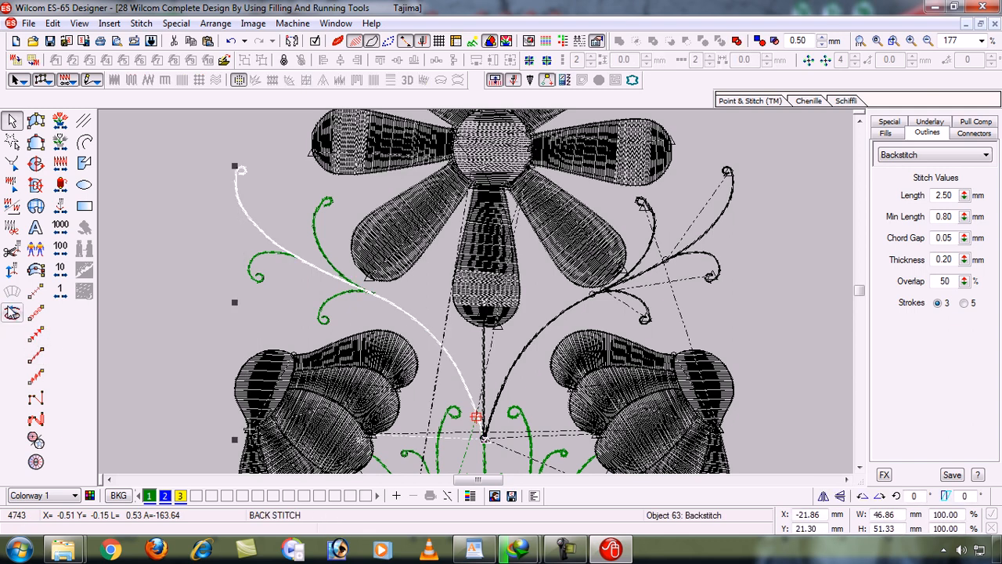
click(197, 318)
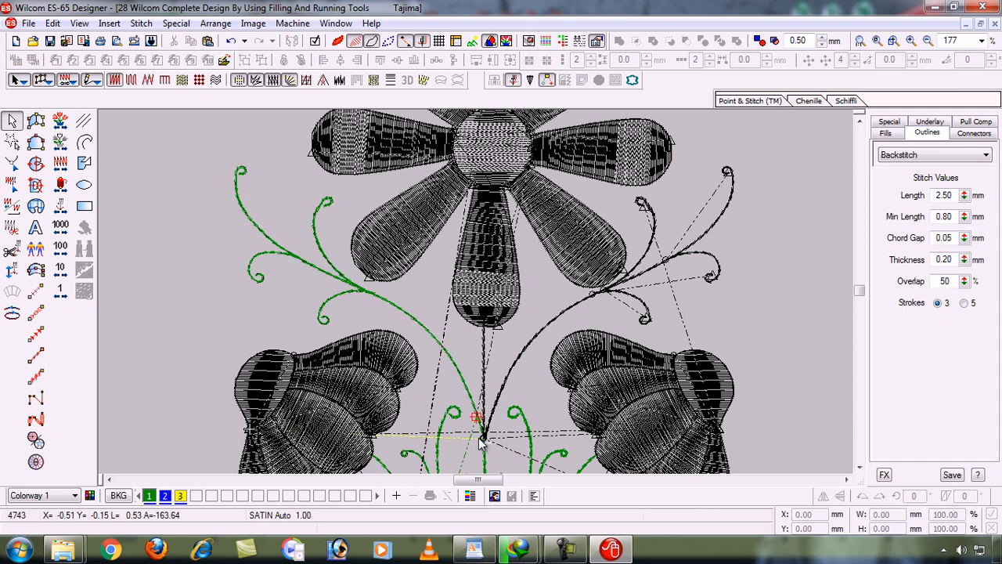
Cut and paste the upper-right branch so it follows the backtracked upper-left branch, and check its entry and exit points
click(518, 361)
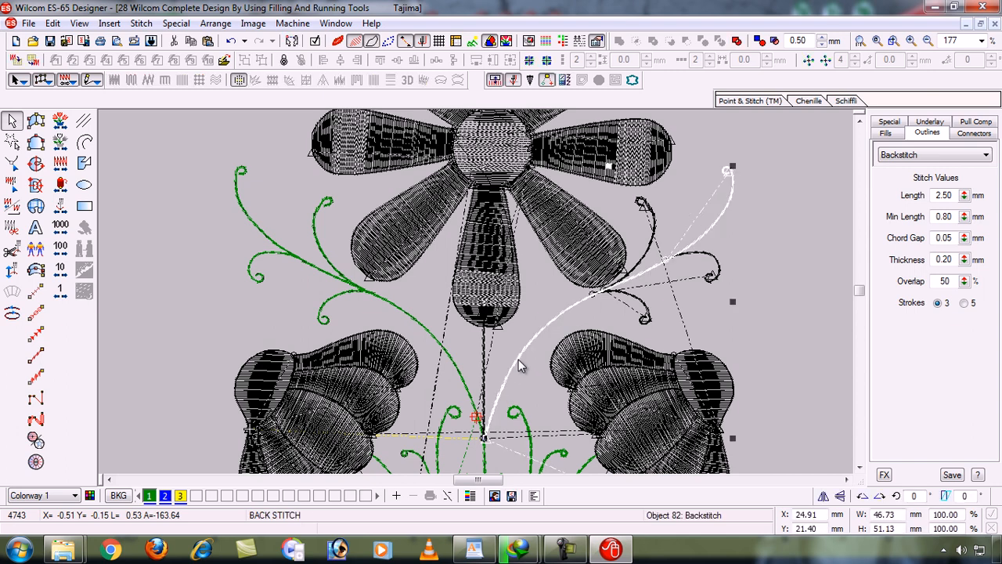
click(518, 360)
key(h)
key(Escape)
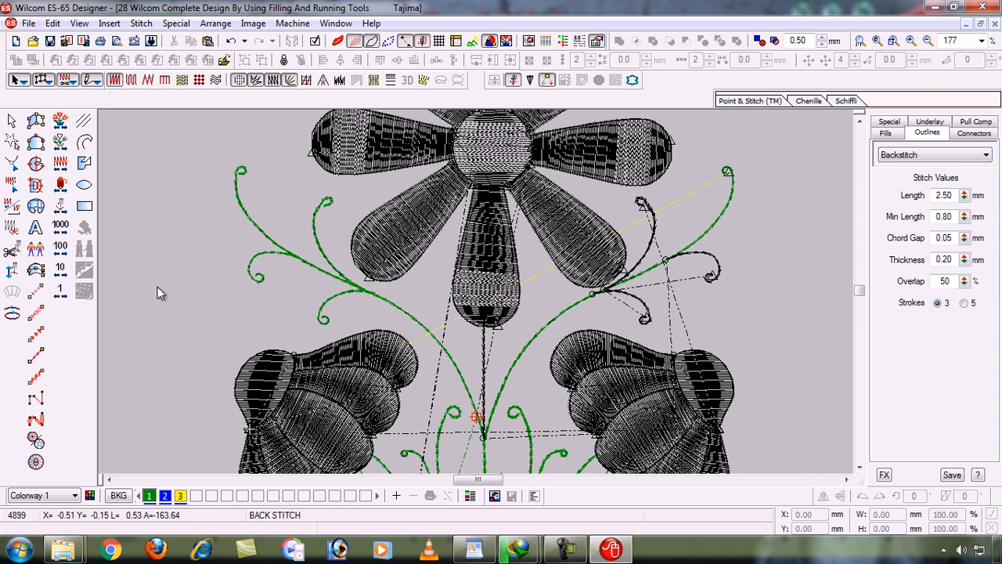
Move the stitch position along the upper-right branch to the junction of its small lower scroll
click(61, 292)
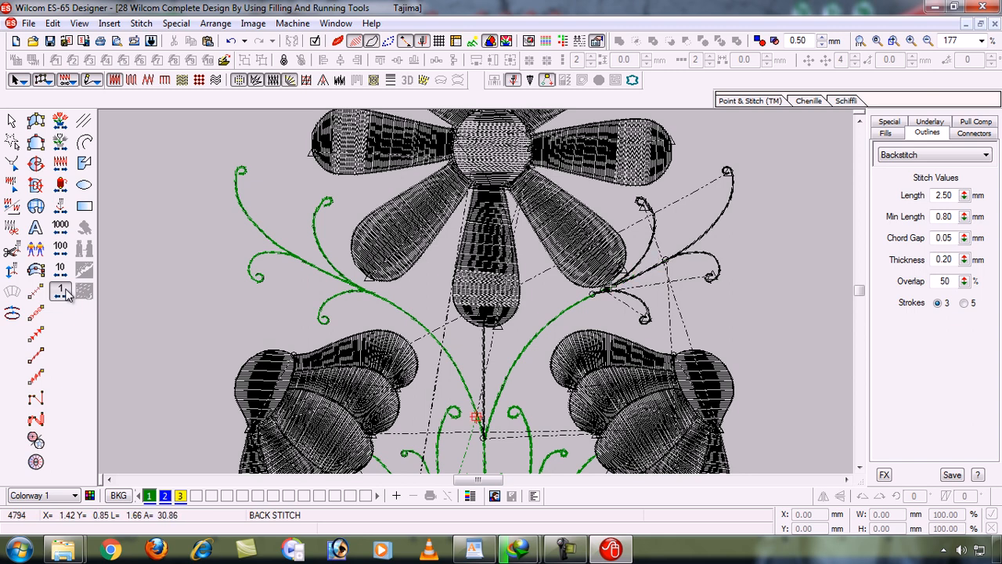
key(b)
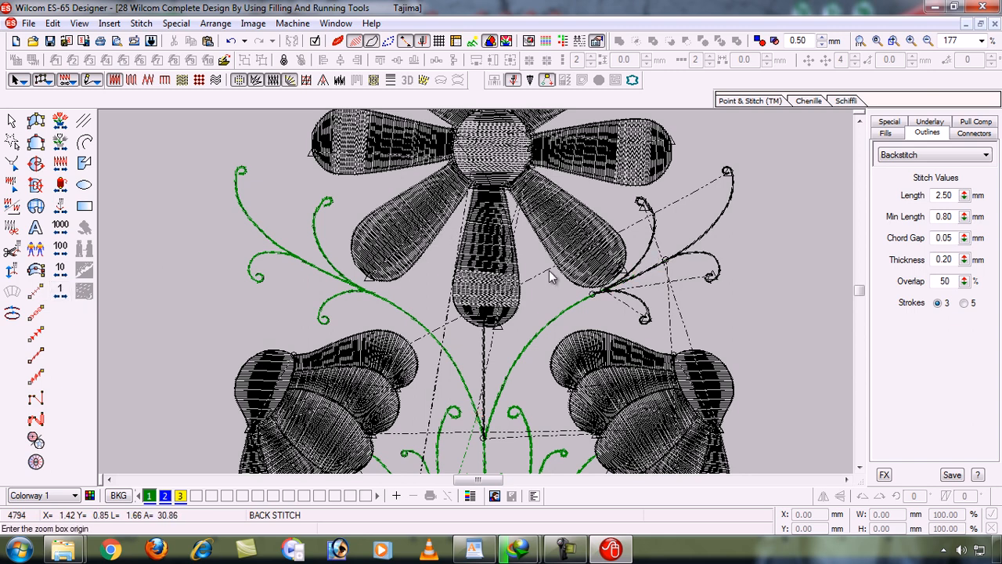
drag(561, 202, 713, 319)
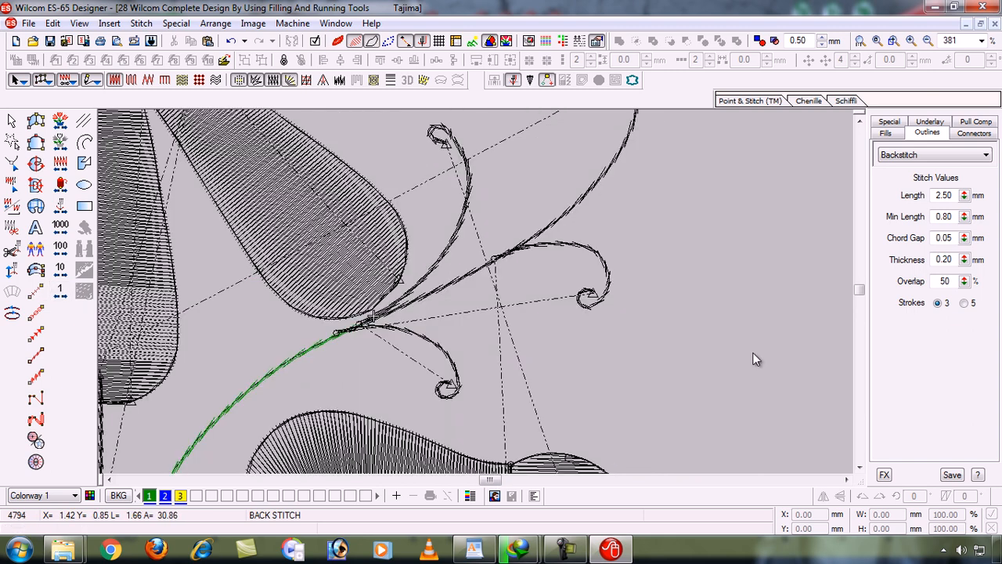
click(67, 291)
click(67, 290)
click(68, 291)
click(68, 290)
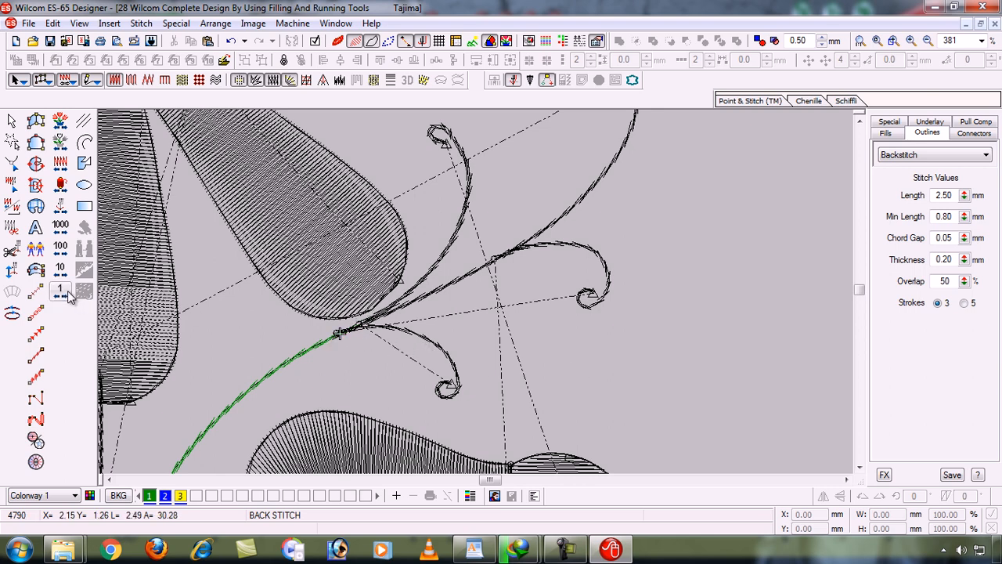
Cut and paste the small lower scroll at its junction with the upper-right branch, and backtrack over it
click(434, 343)
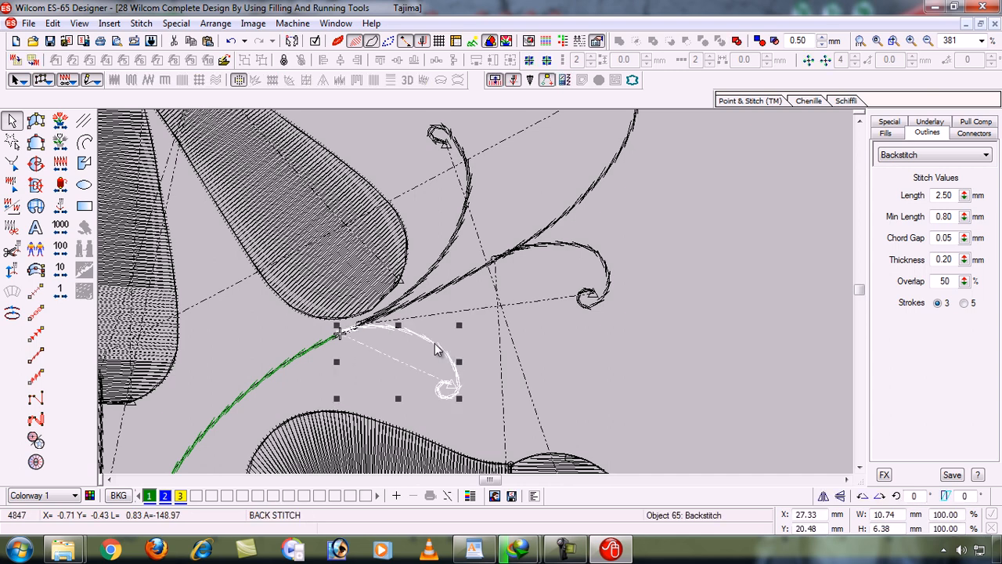
click(13, 312)
click(421, 266)
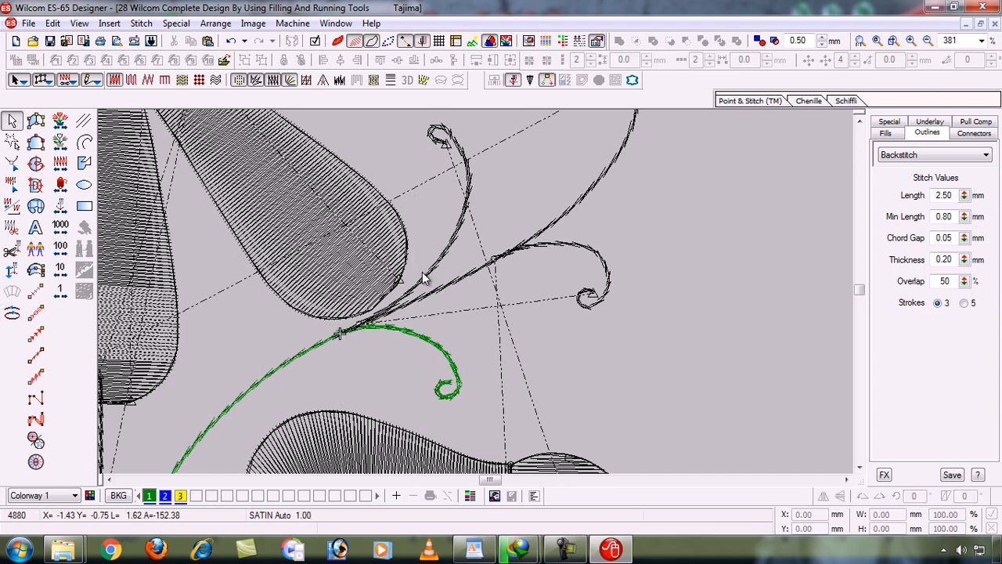
Cut and paste the upward-curling inner scroll at its junction with the upper-right branch, and backtrack over it
click(424, 275)
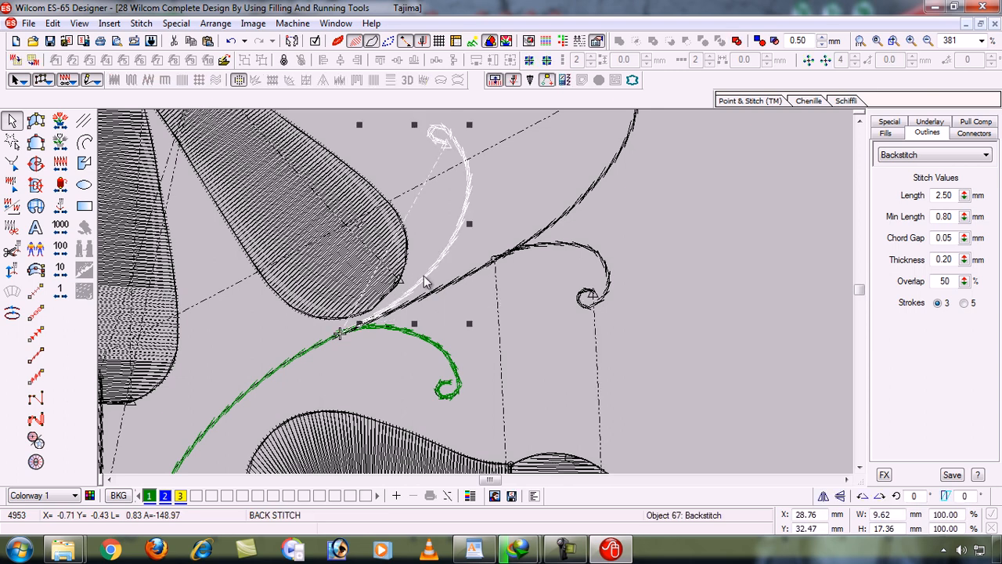
click(12, 313)
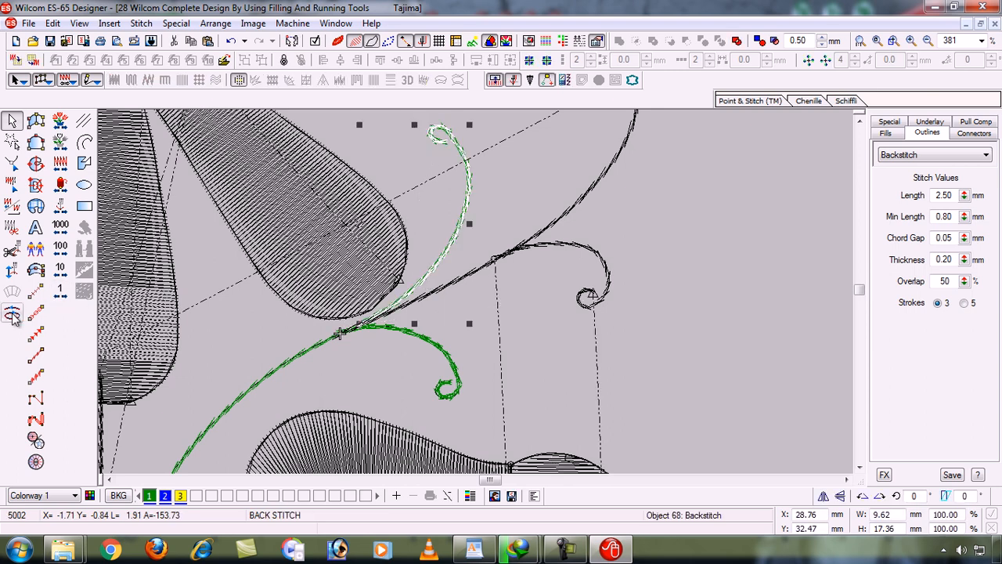
click(529, 414)
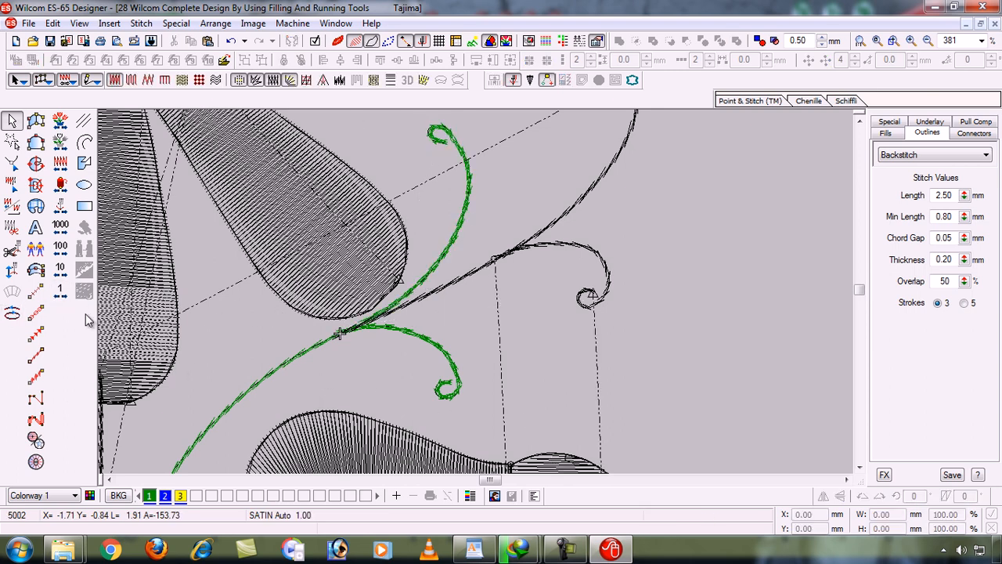
Advance the stitch position to the small outer scroll's junction with the upper-right branch, then cut, paste and backtrack the scroll there
click(58, 289)
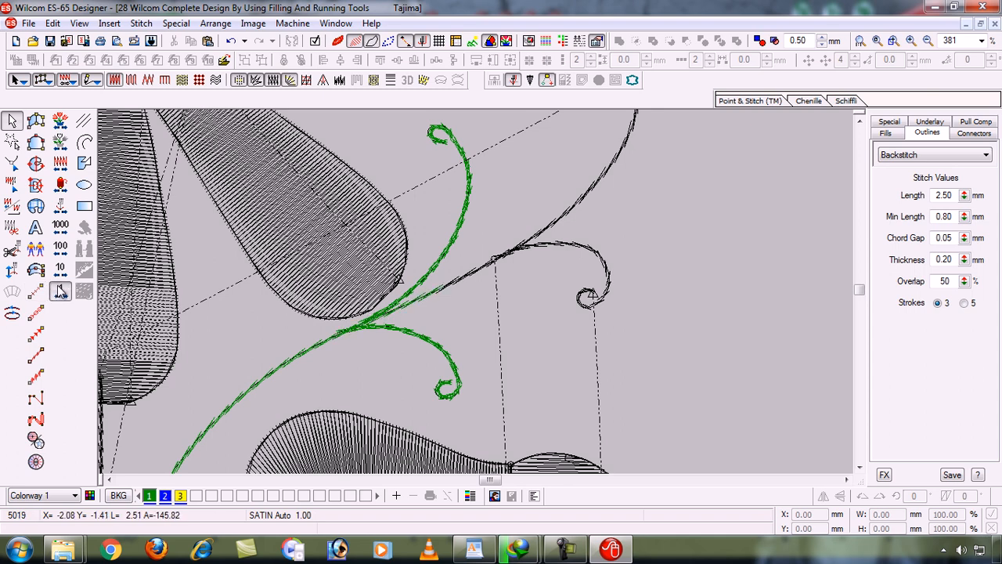
click(608, 295)
key(ctrl+x)
key(ctrl+v)
click(20, 317)
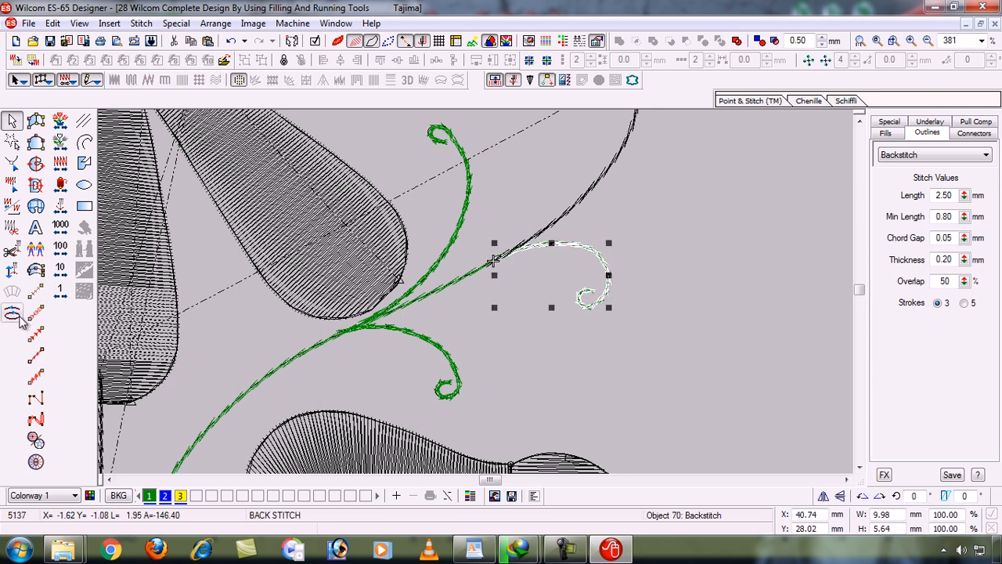
Move the stitch position to the curled tip of the upper-right branch, and backtrack over the whole branch to its base
key(shift+z)
key(shift+z)
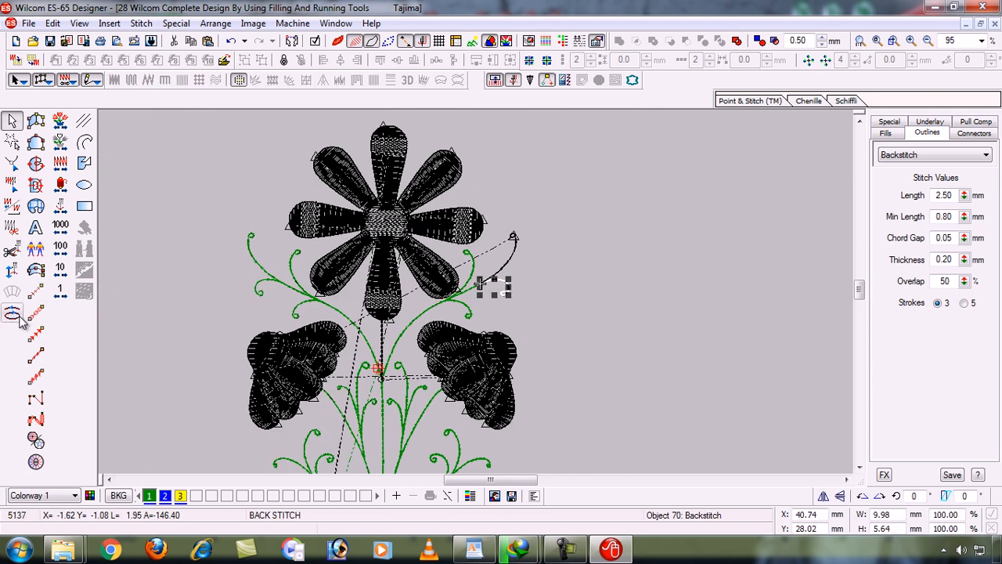
key(b)
drag(180, 217, 532, 387)
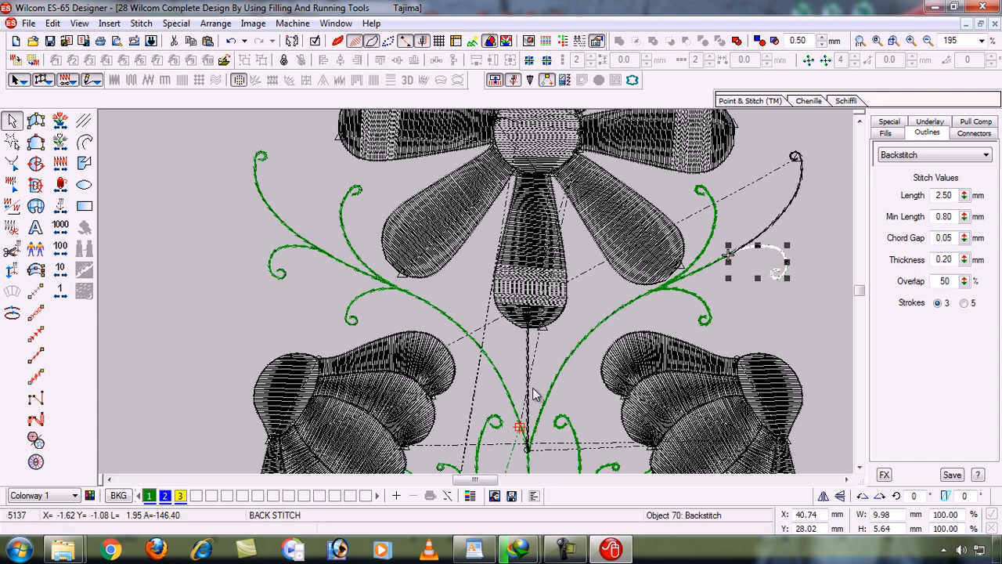
click(168, 314)
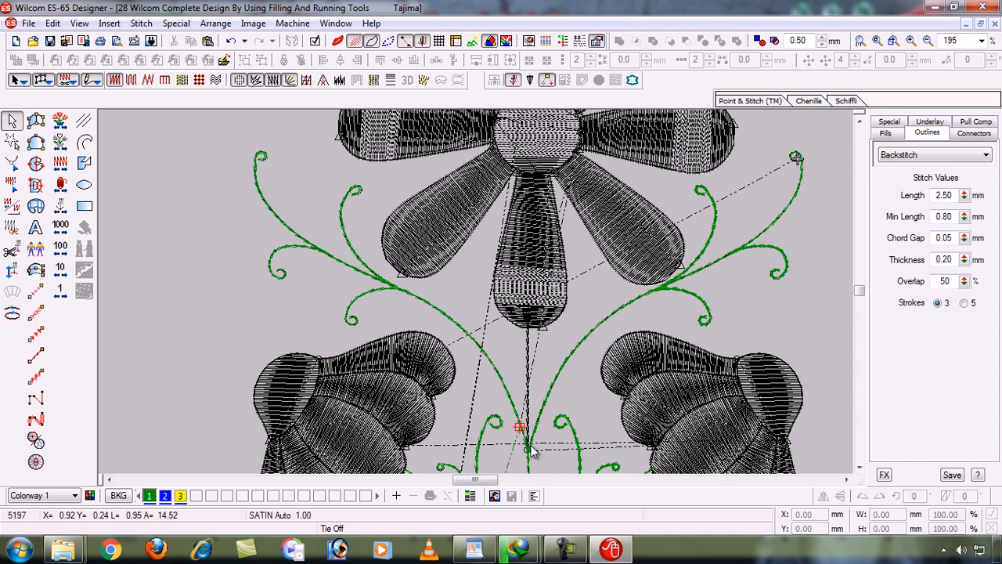
click(582, 345)
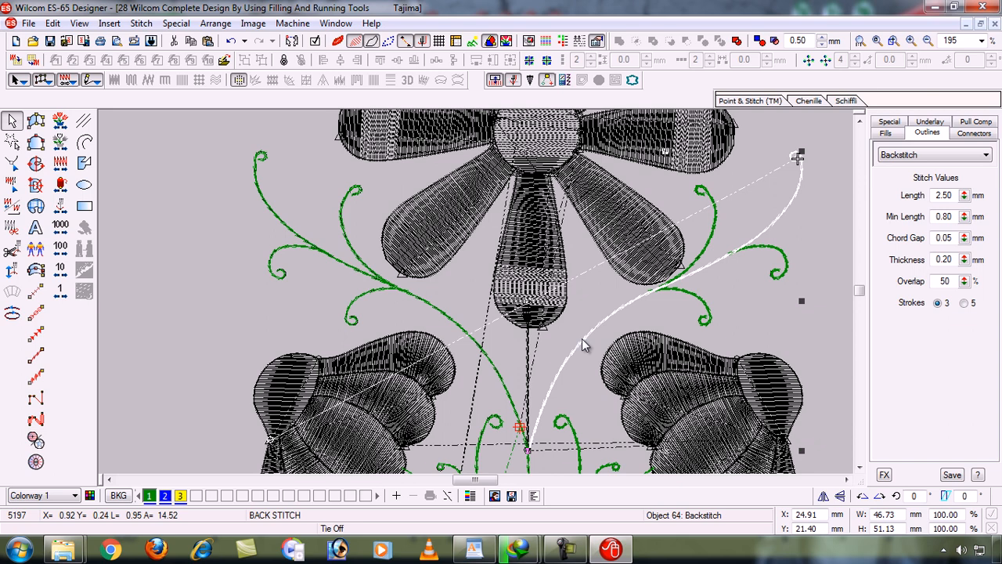
click(12, 313)
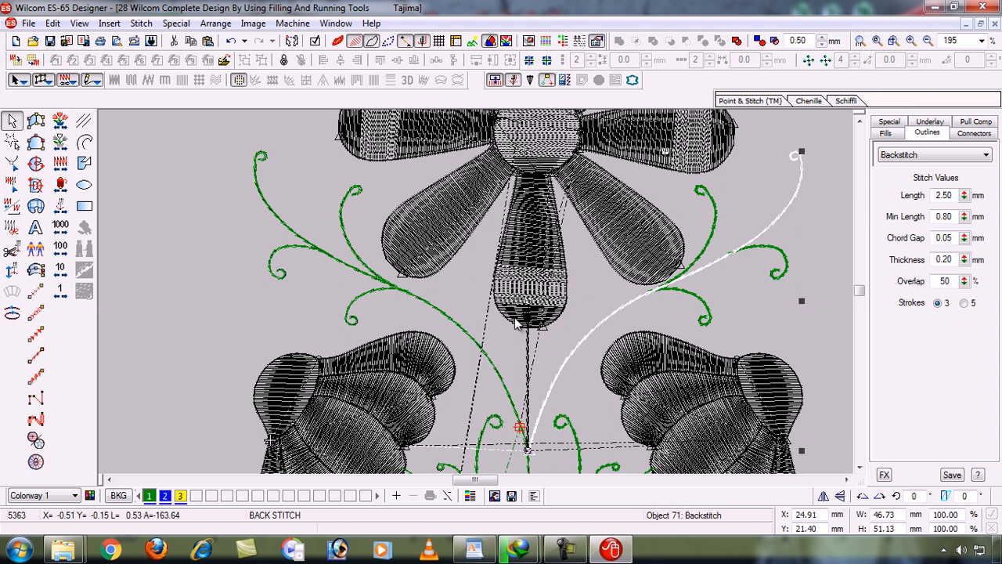
click(201, 369)
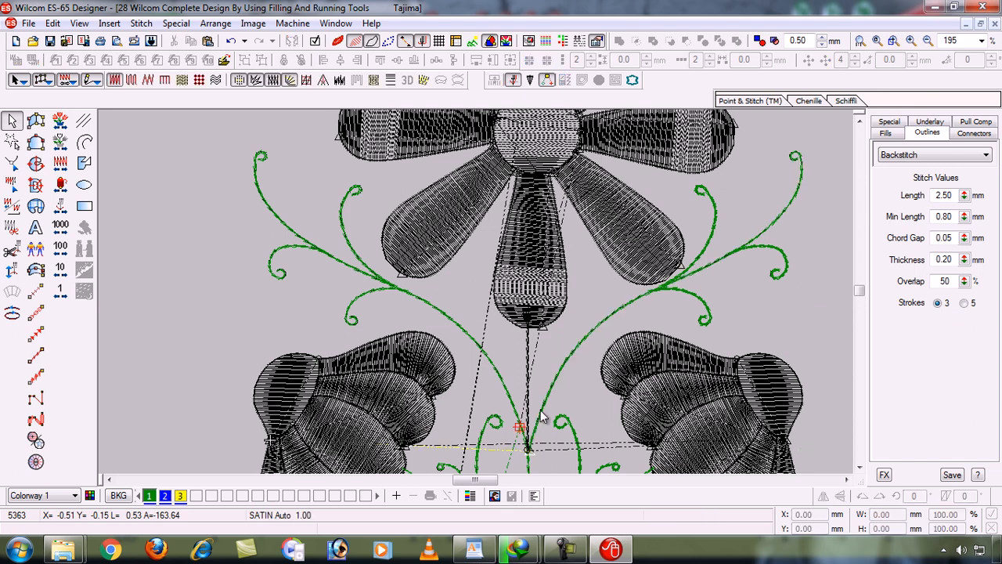
Cut and paste the short straight stem below the large flower after the upper-right branch, and check its entry and exit points
click(529, 389)
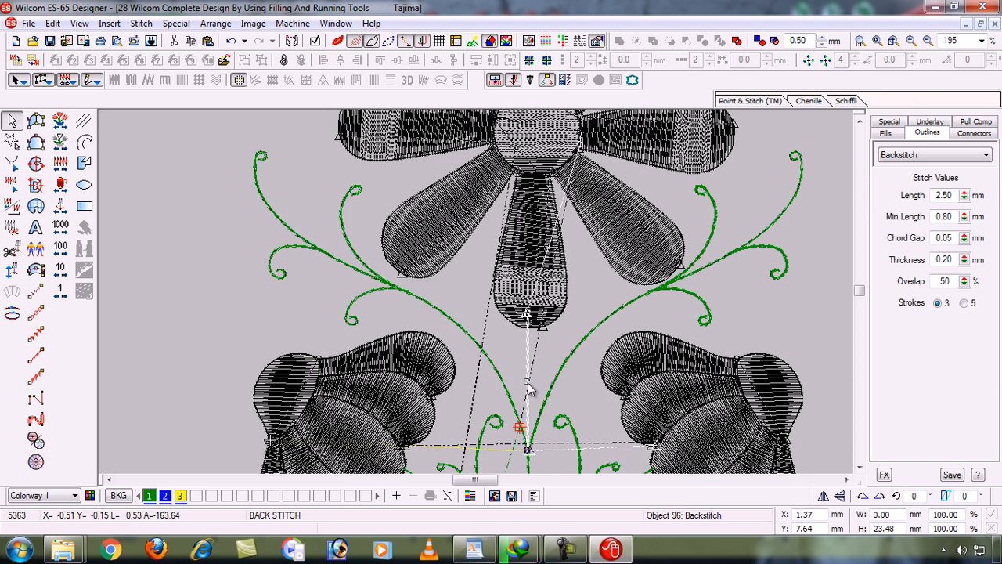
key(Delete)
click(528, 389)
key(h)
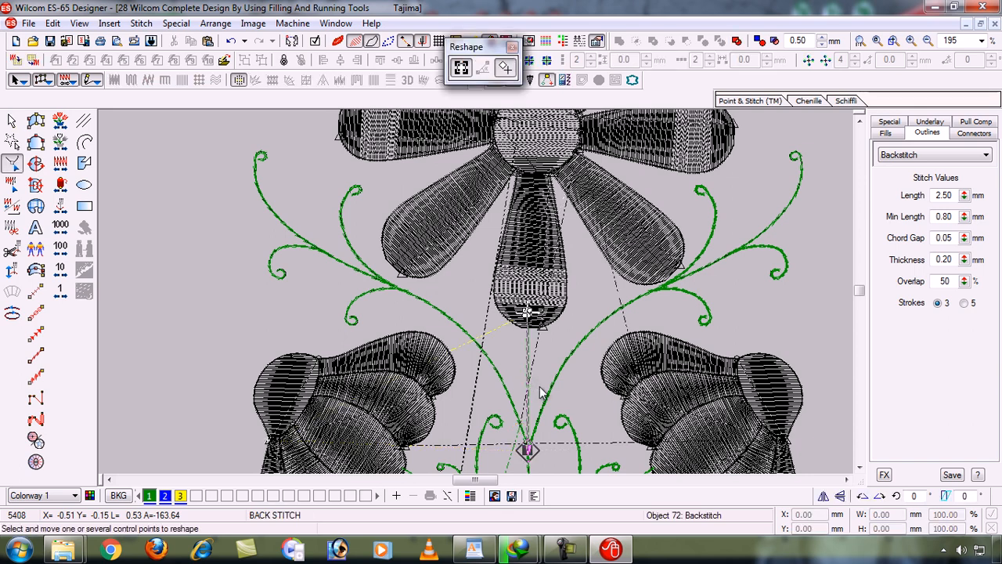
key(Escape)
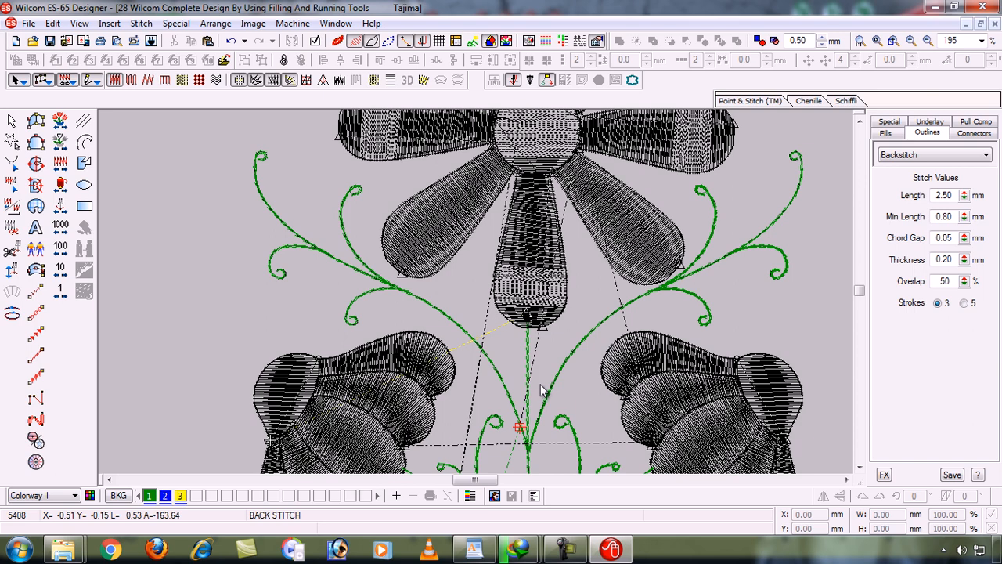
Inspect the whole design in realistic view and in stitch view to check the resequenced stems
key(0)
key(t)
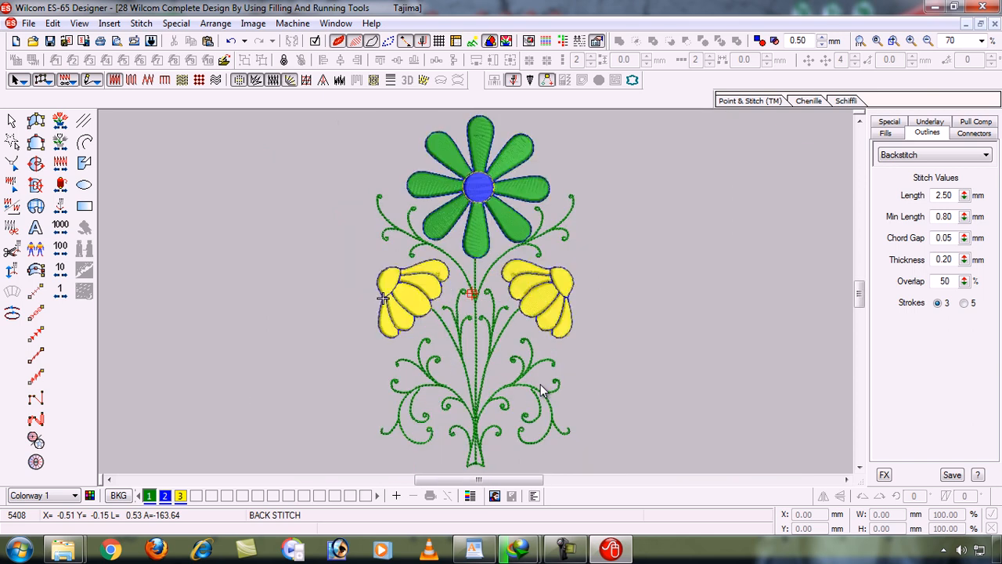
key(t)
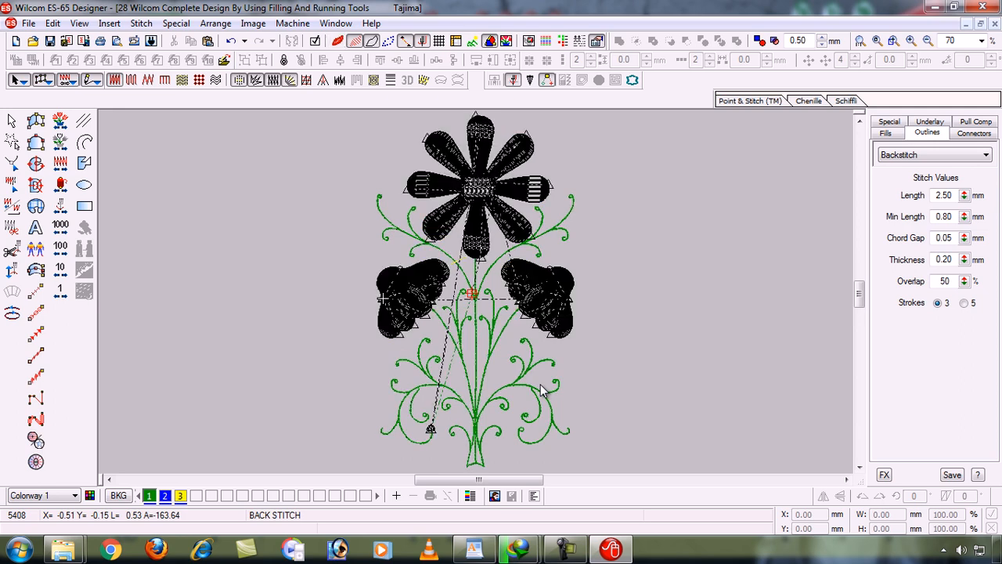
key(b)
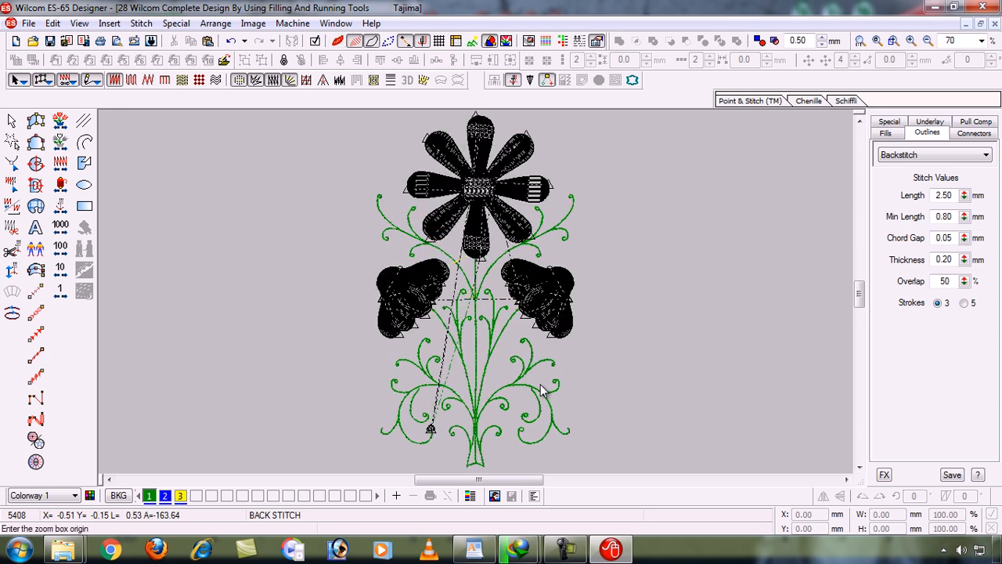
Move the stitch position back to the upper end of the straight stem, under the large flower's lowest petal
right_click(65, 210)
right_click(66, 210)
right_click(66, 210)
right_click(66, 210)
click(66, 210)
right_click(65, 210)
click(66, 210)
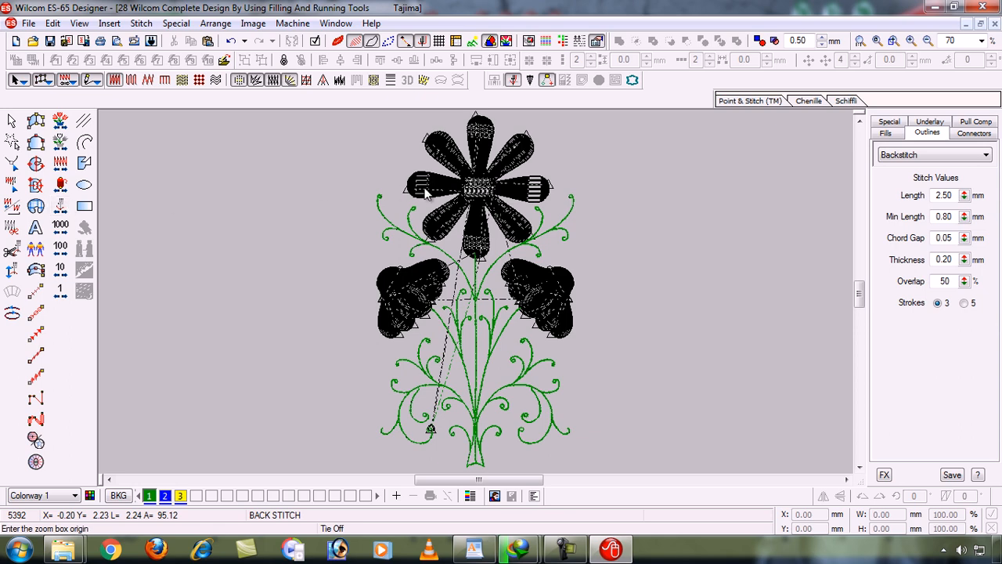
drag(558, 294, 429, 193)
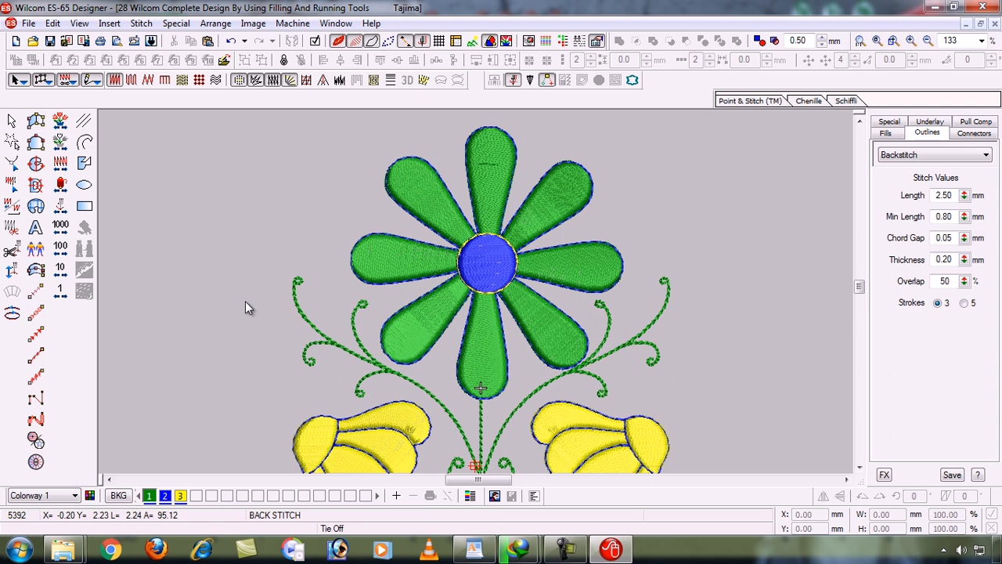
key(t)
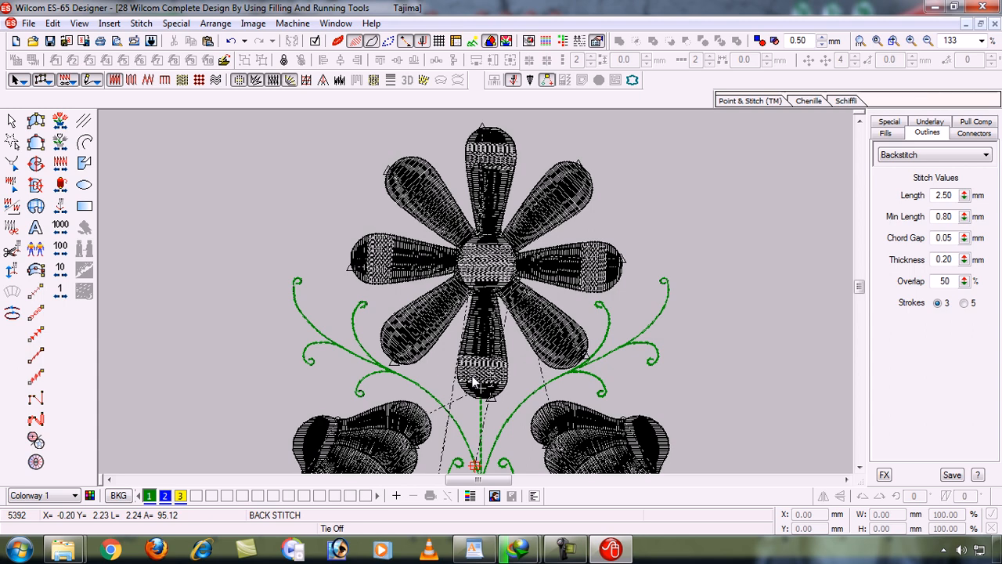
Ungroup the large flower's lowest petal and its lower-left petal
key(s)
key(s)
key(t)
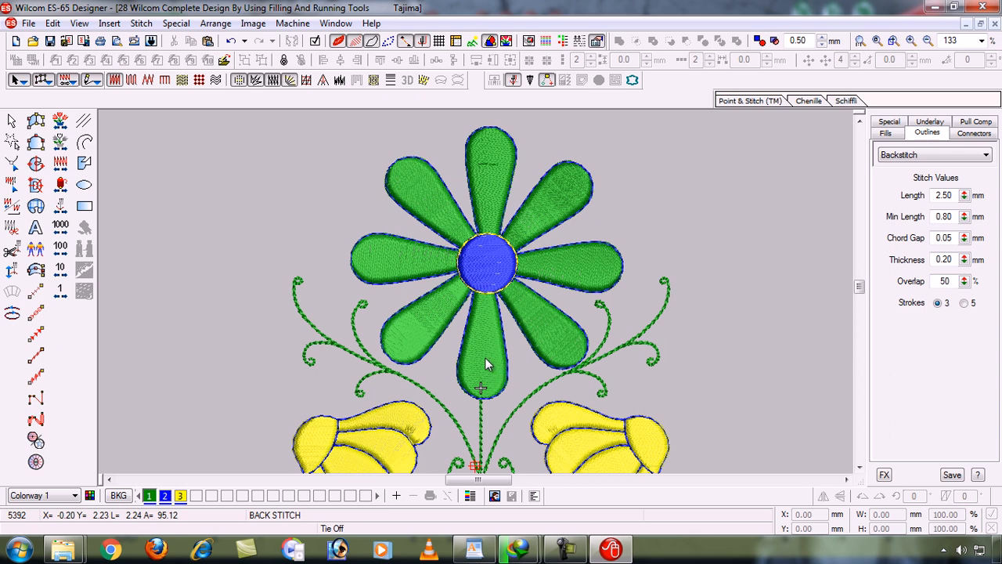
click(492, 363)
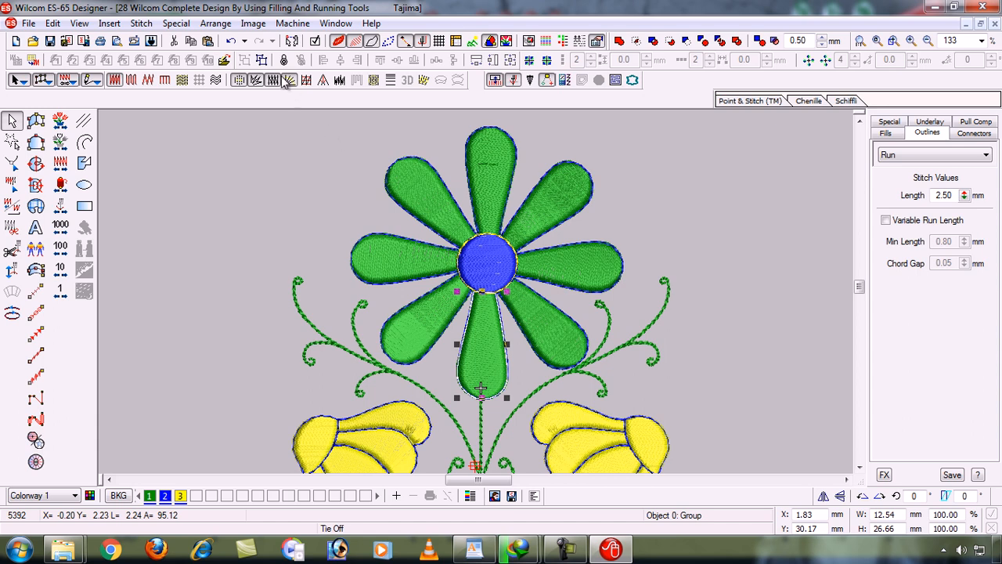
key(Escape)
click(395, 262)
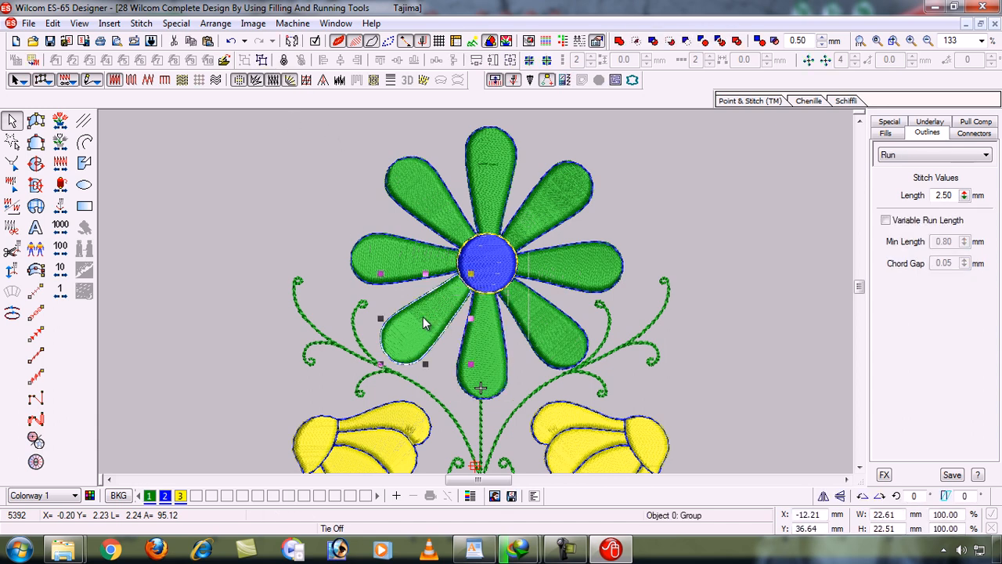
key(Escape)
Ungroup the large flower's remaining six petals, from the left petal around to the lower-right one
click(380, 257)
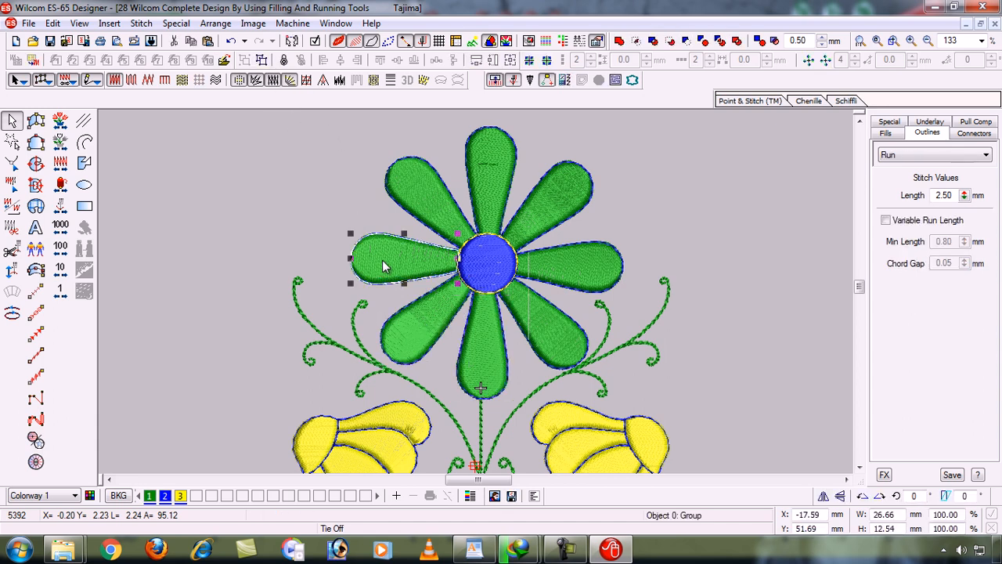
ctrl+click(419, 210)
ctrl+click(495, 178)
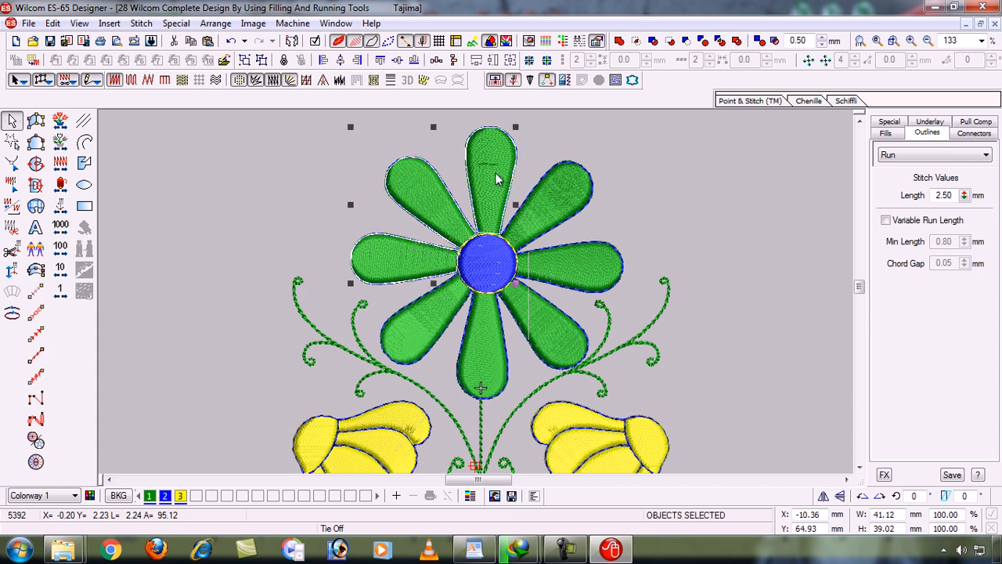
ctrl+click(558, 198)
ctrl+click(580, 264)
ctrl+click(548, 317)
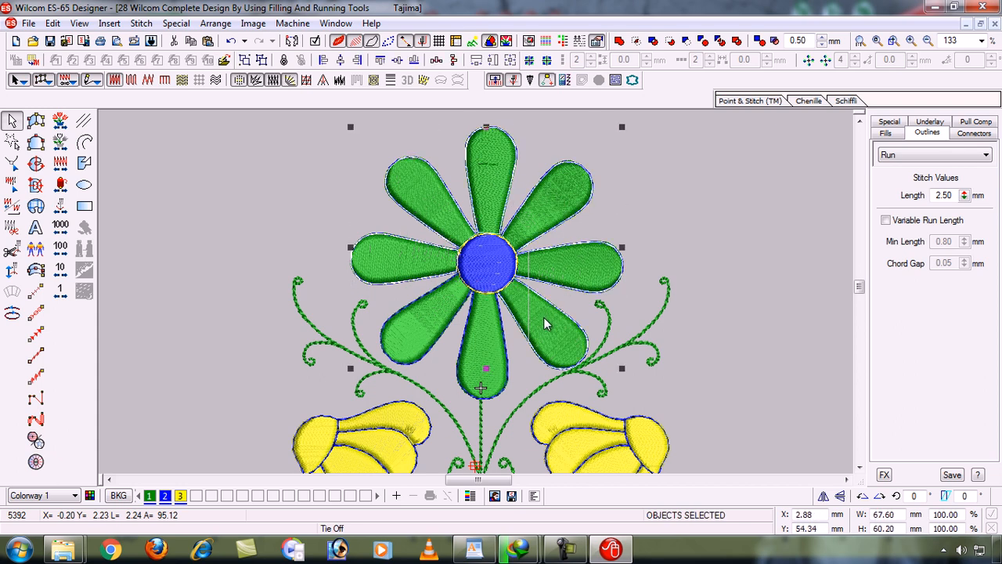
click(262, 62)
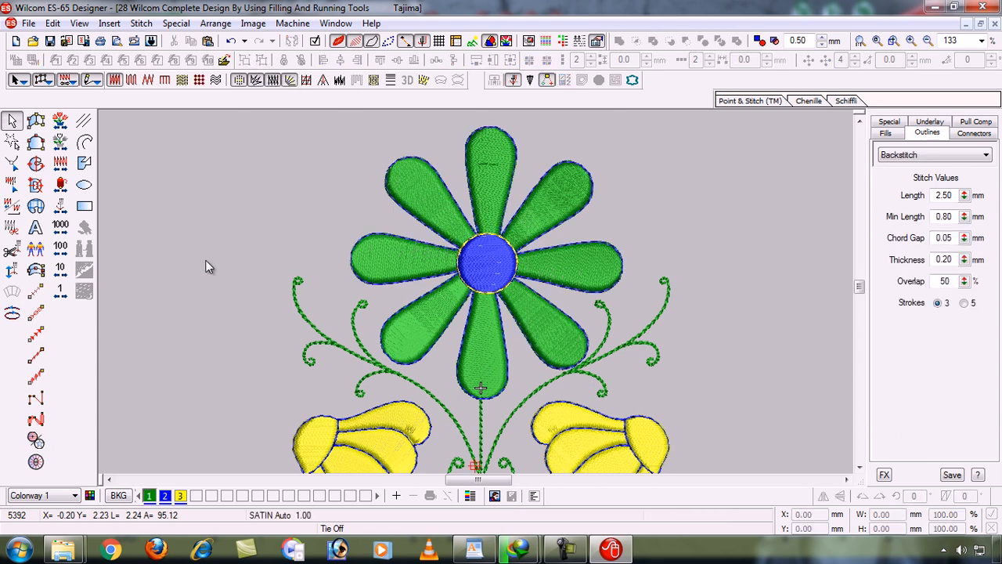
Change the fill of all eight petals of the large flower to Tatami
click(460, 339)
ctrl+click(428, 329)
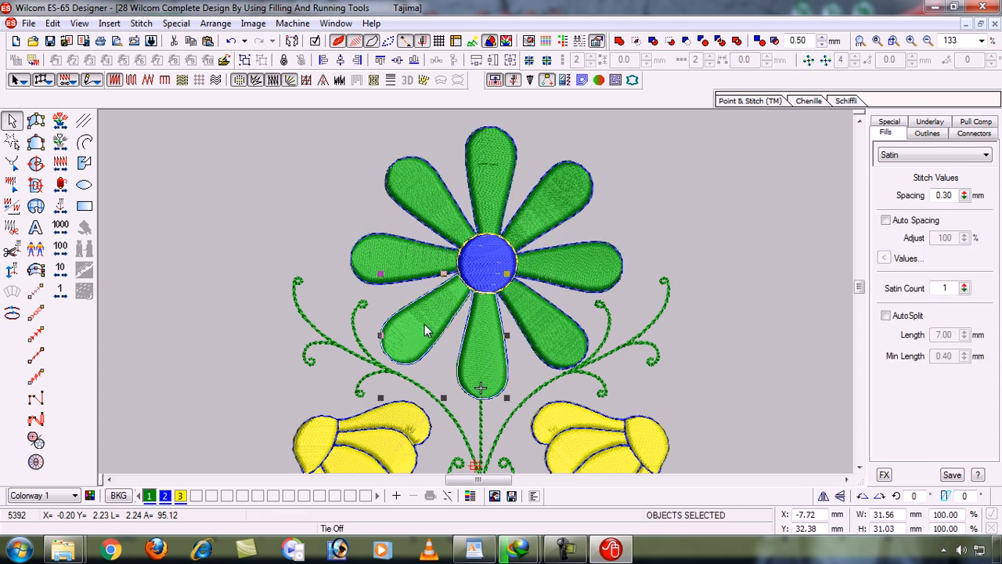
ctrl+click(390, 251)
ctrl+click(425, 199)
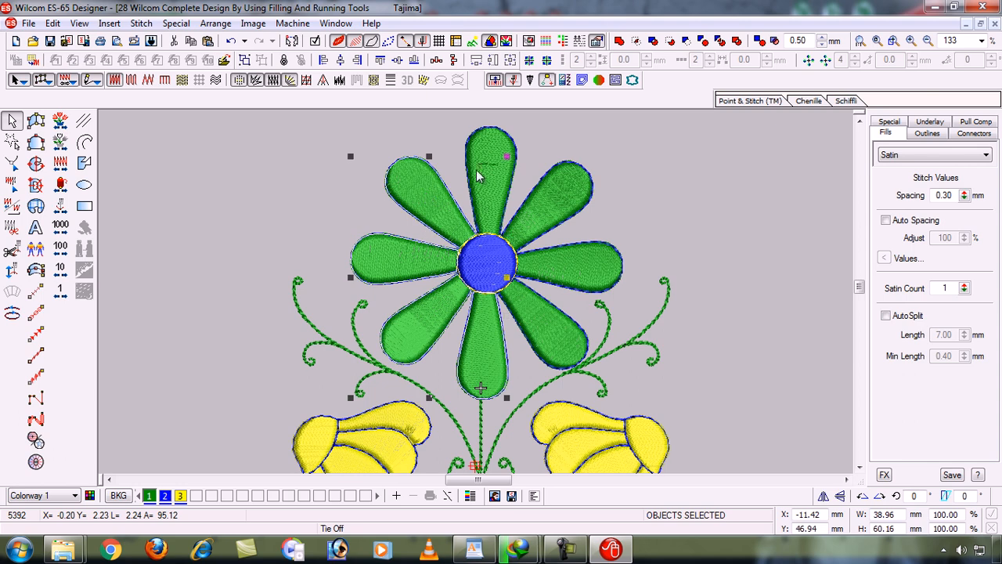
ctrl+click(493, 145)
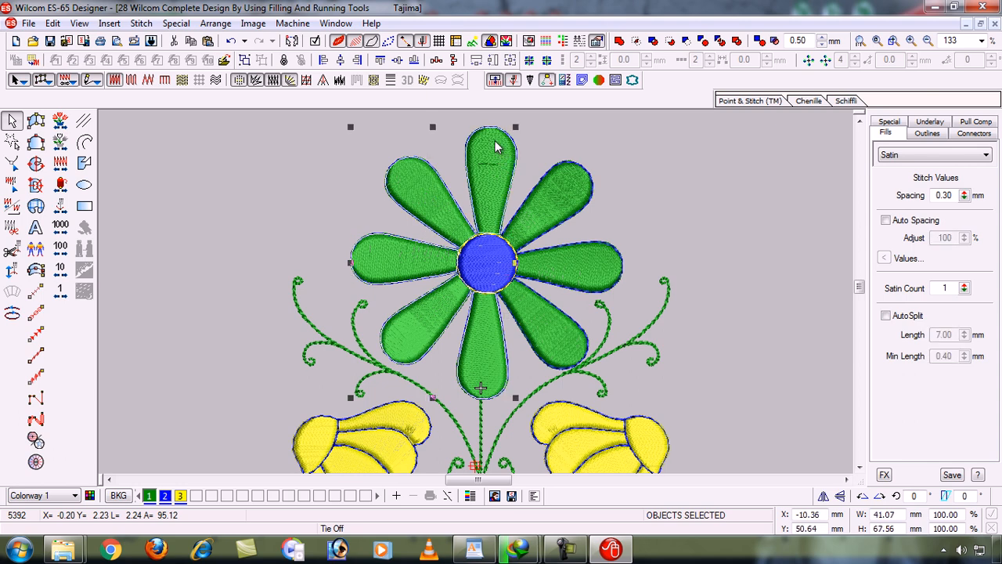
ctrl+click(560, 192)
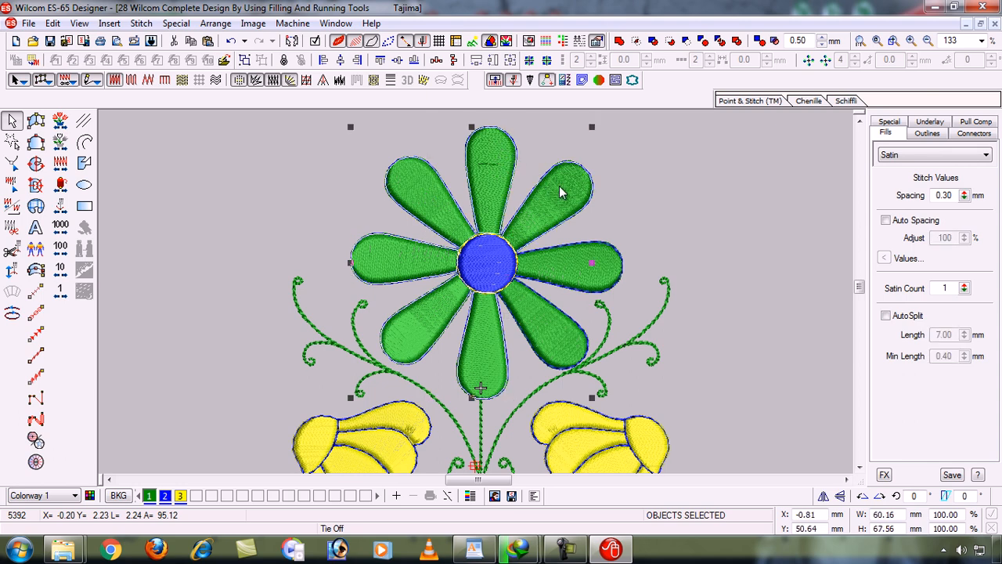
ctrl+click(586, 280)
ctrl+click(555, 341)
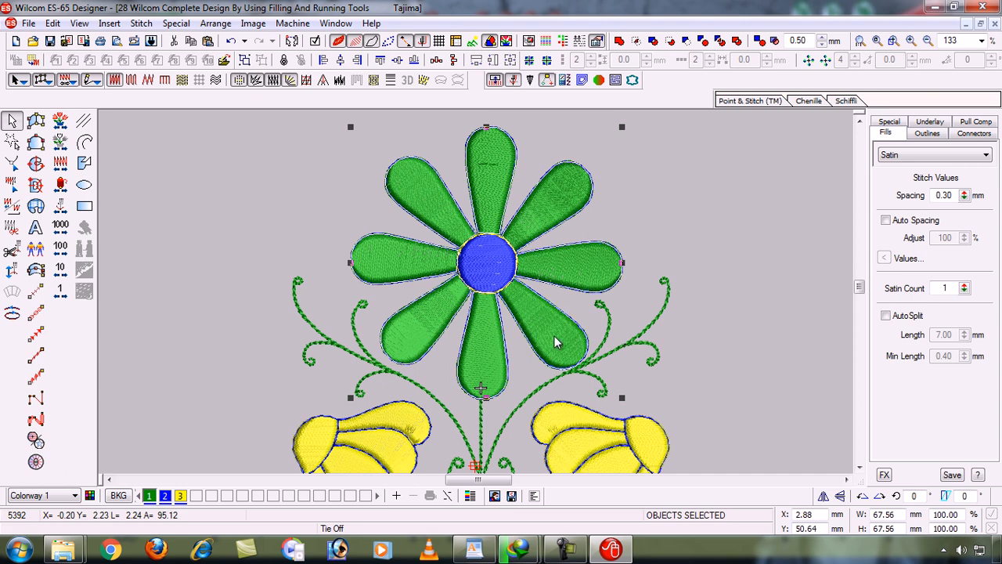
click(132, 80)
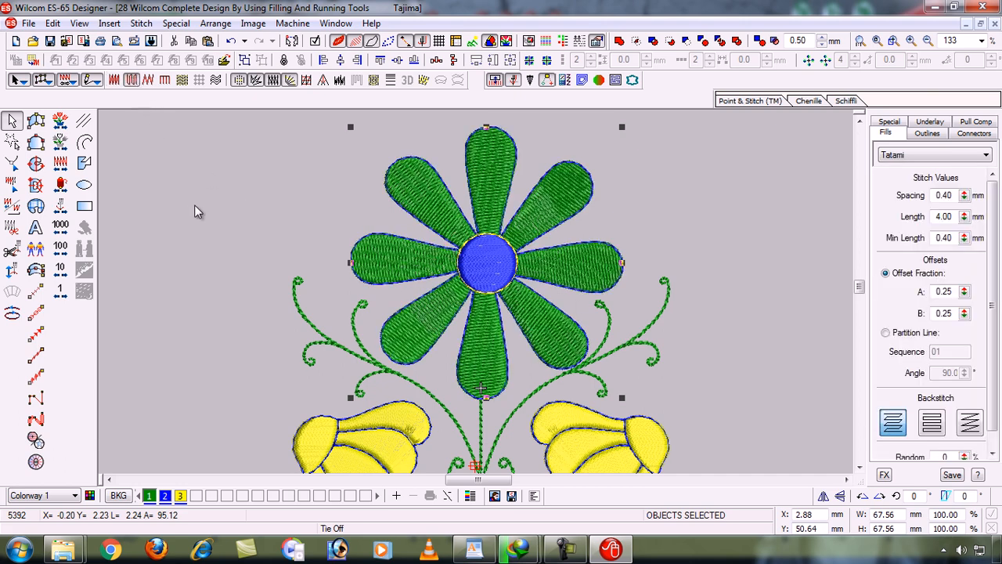
click(183, 267)
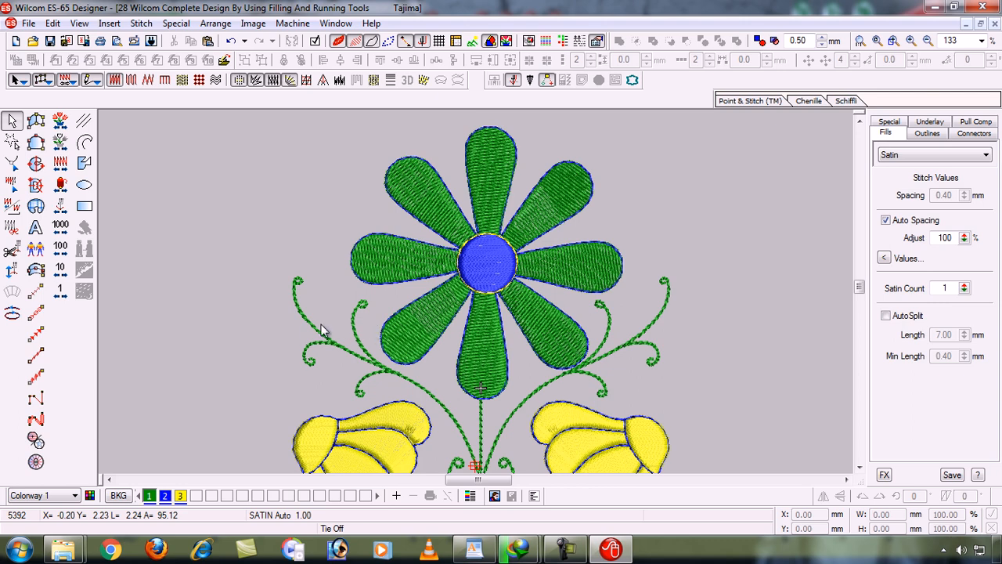
Reshape the straight stem in stitch view, adjusting its upper end point just inside the lowest petal
key(t)
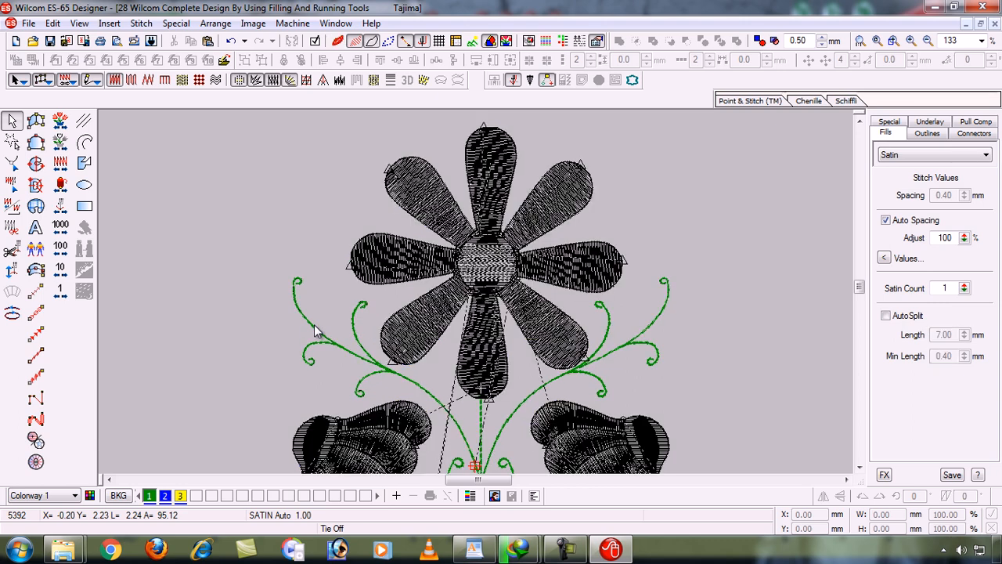
click(489, 371)
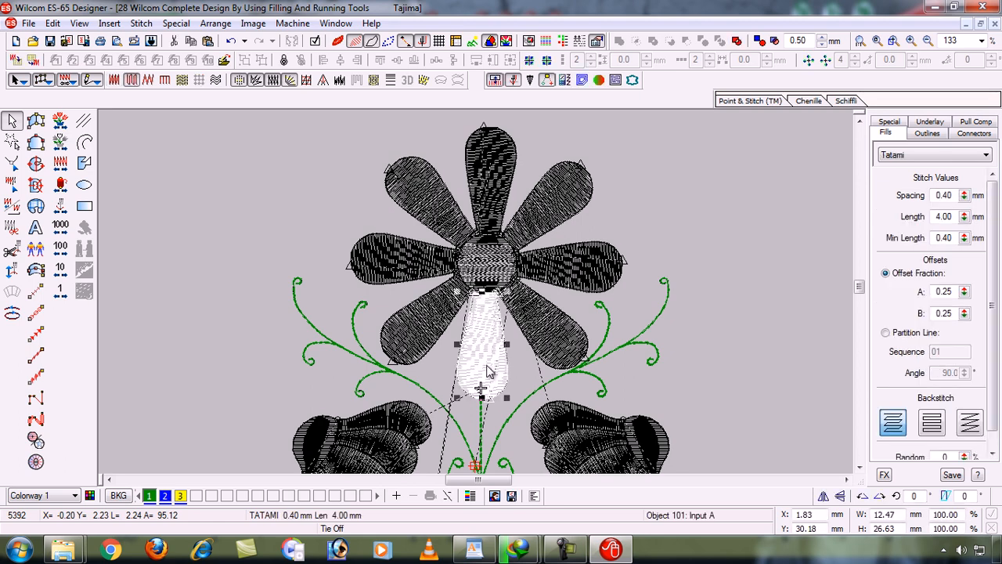
key(b)
click(335, 222)
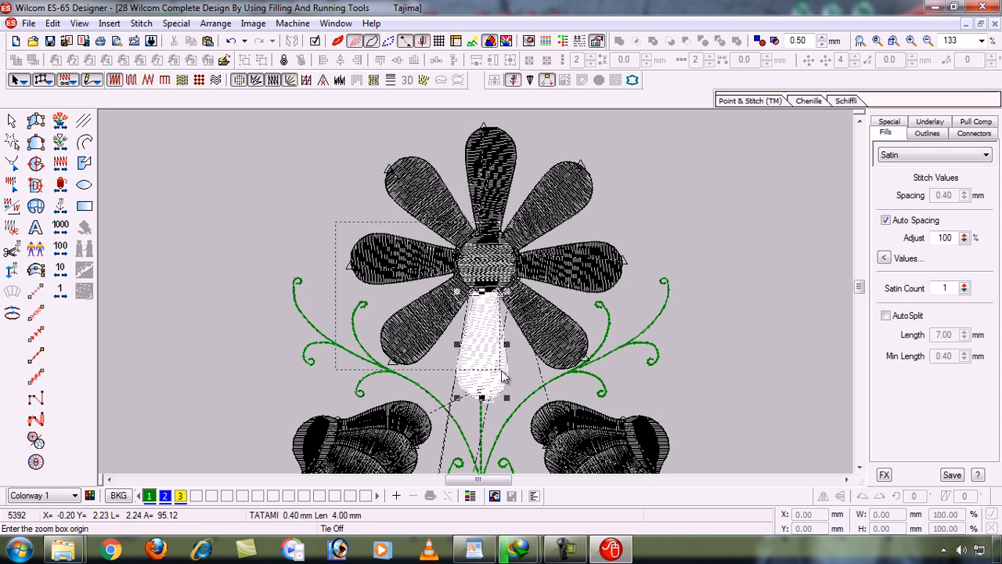
click(586, 416)
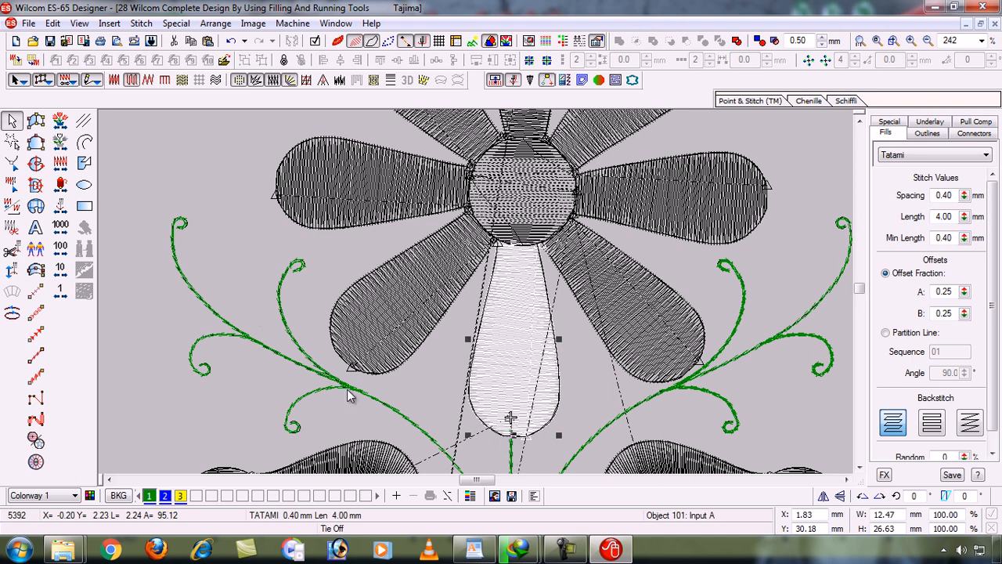
click(513, 460)
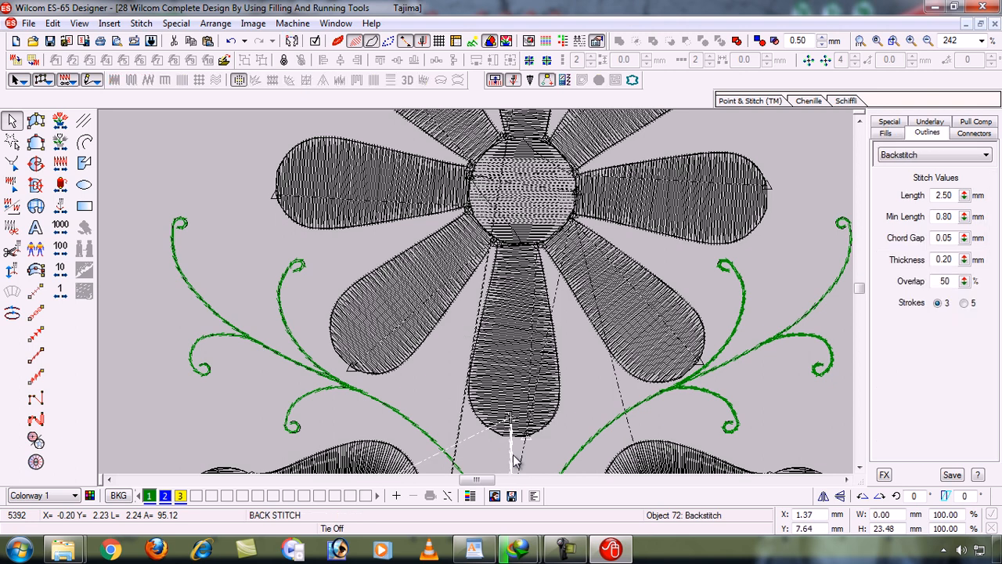
key(h)
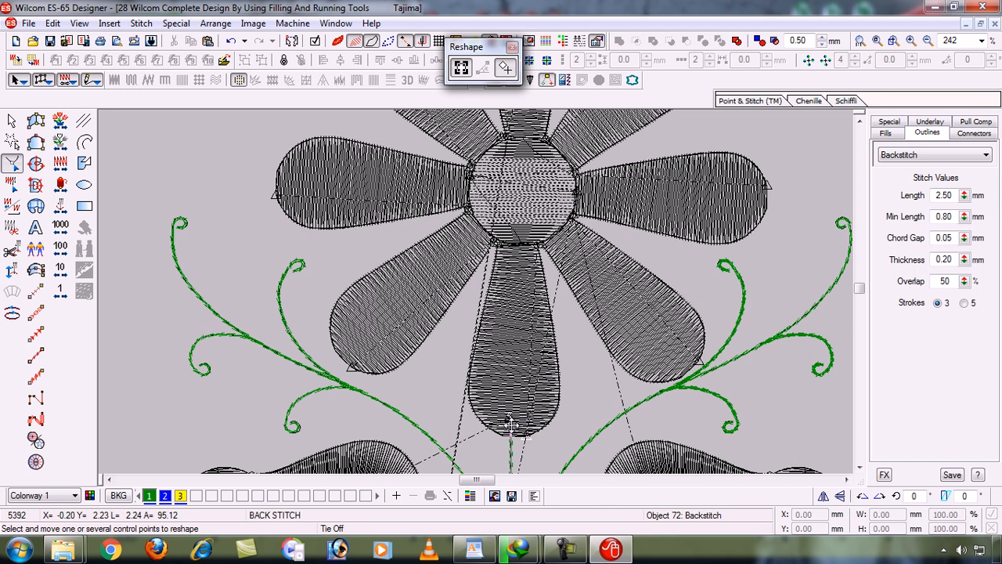
click(510, 423)
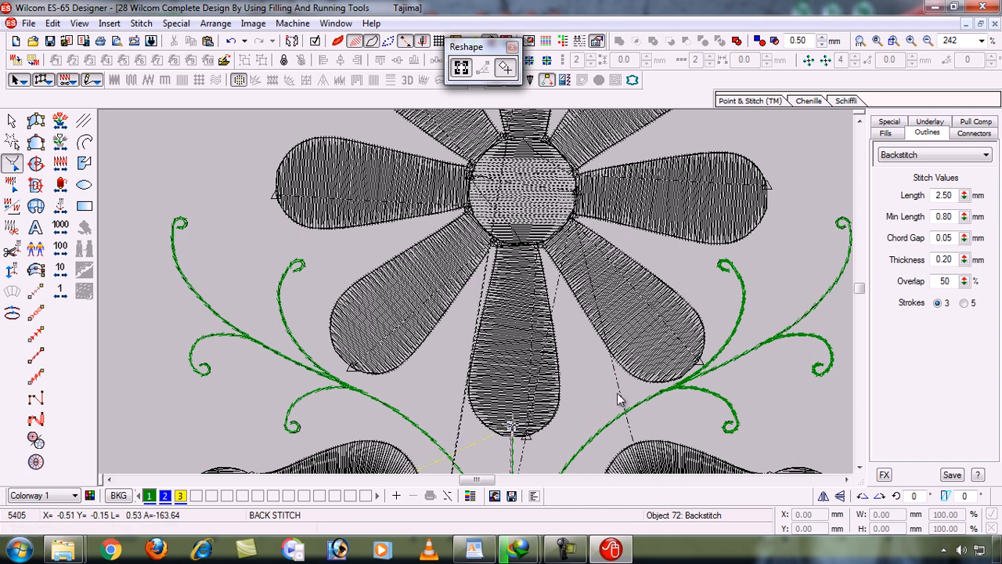
key(Escape)
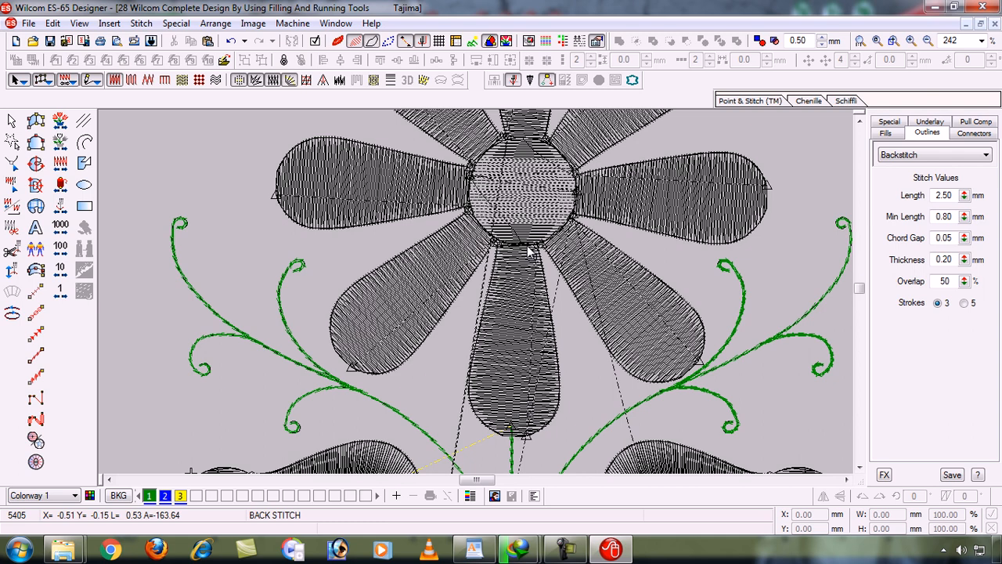
Cut and paste the lowest petal's fill after the straight stem, with its entry at the stem and exit at the inner corner beside the lower-left petal
click(518, 310)
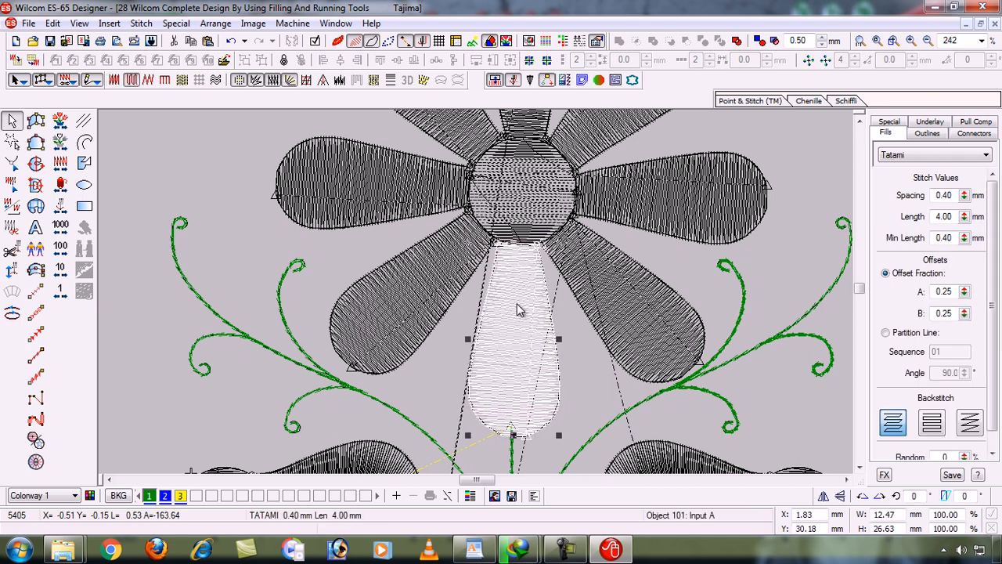
click(518, 310)
click(518, 310)
key(h)
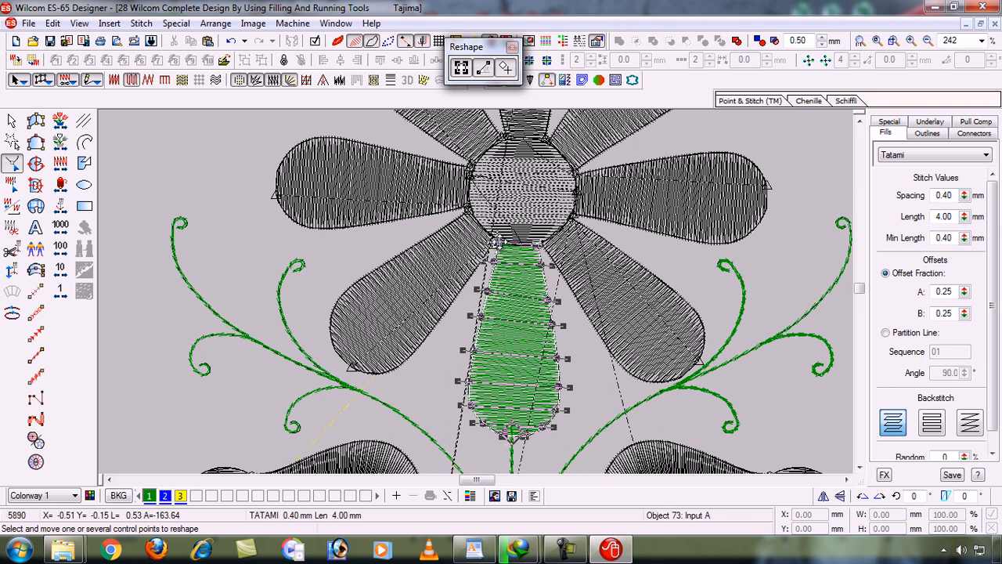
key(Escape)
Cut and paste the lower-left petal's fill after the lowest petal, and move its exit point to the inner corner beside the left petal
click(463, 266)
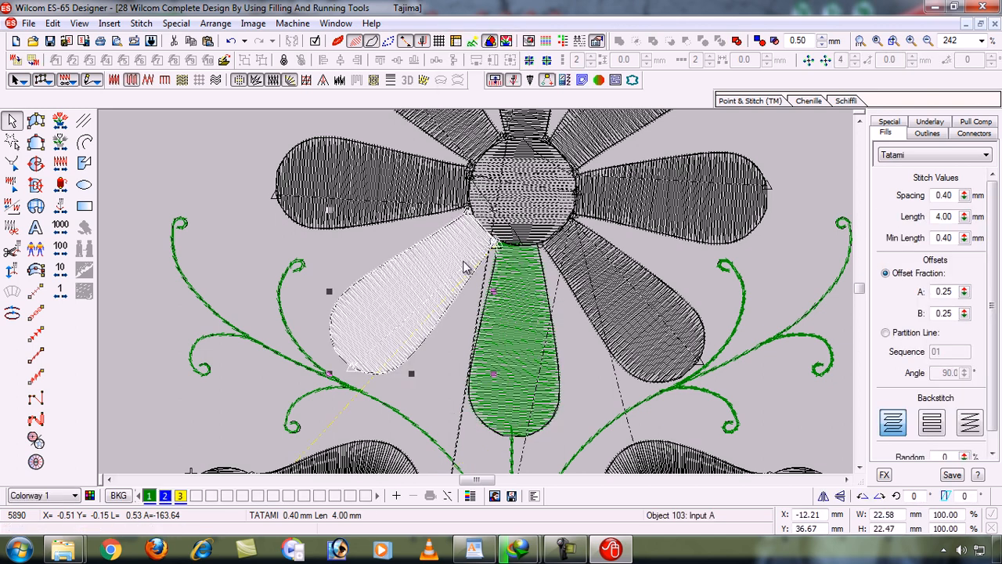
key(ctrl+x)
key(ctrl+v)
key(h)
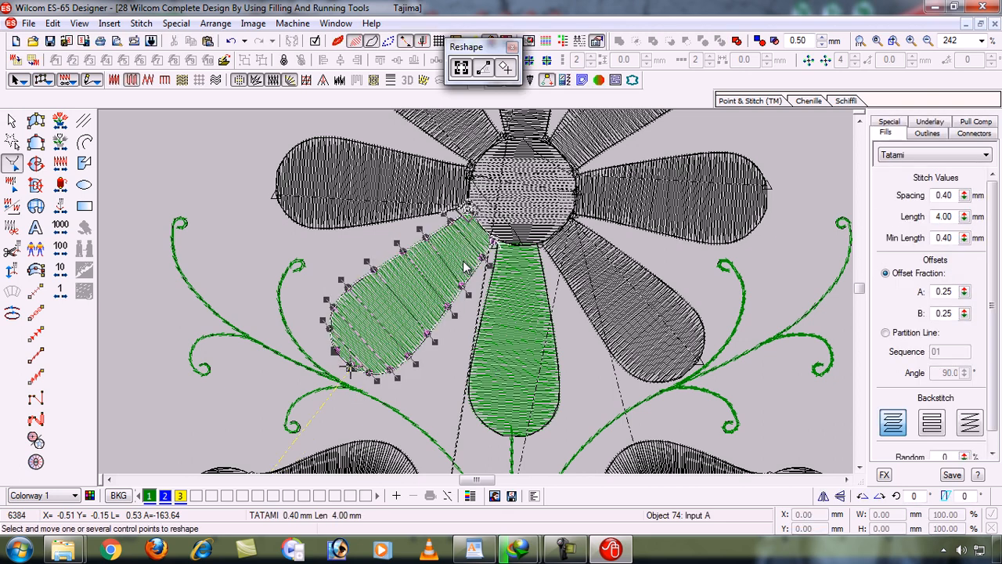
click(469, 210)
key(Escape)
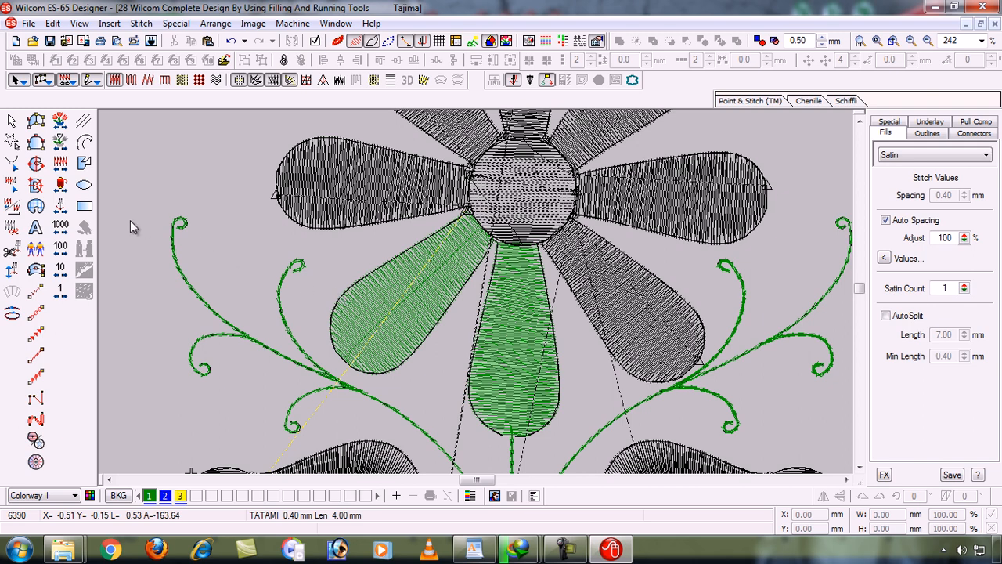
Travel the stitch position to the end of the lower-left petal's fill, near the flower centre
click(62, 206)
click(62, 207)
click(62, 207)
click(63, 208)
right_click(62, 208)
click(62, 207)
right_click(62, 207)
click(63, 208)
click(62, 208)
right_click(62, 208)
click(63, 208)
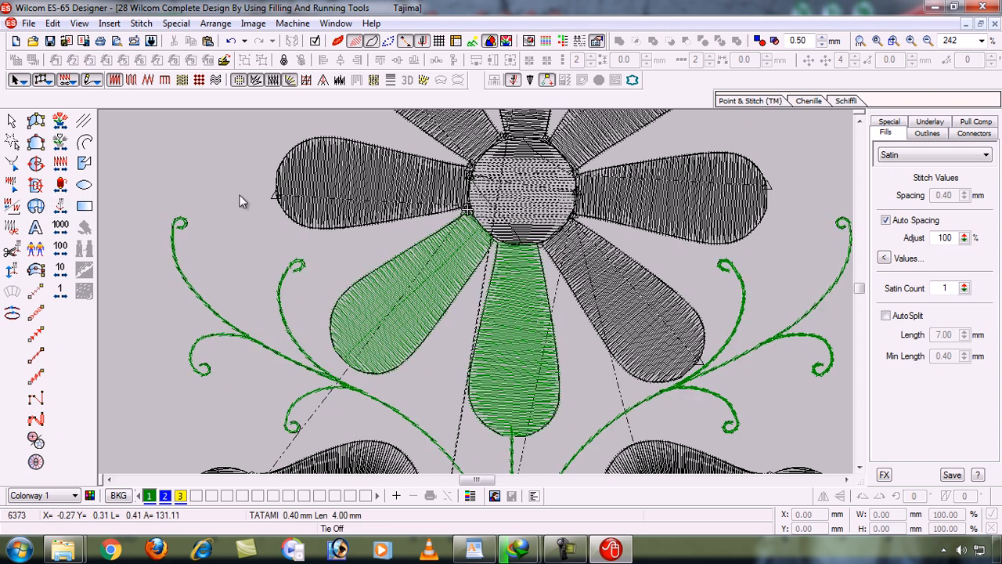
Cut and paste the left petal's fill after the lower-left petal, and move its exit point to the inner corner beside the upper-left petal
click(418, 200)
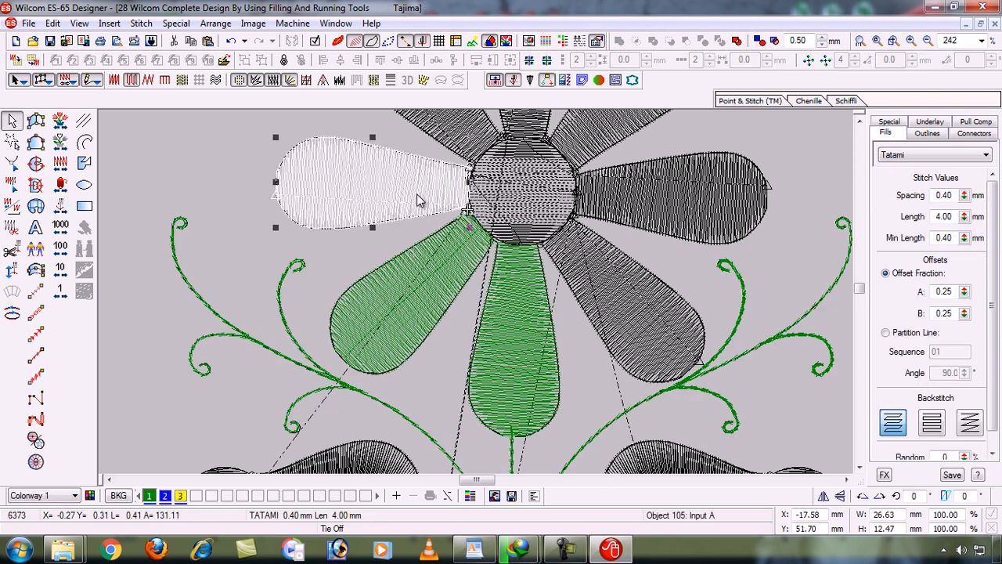
key(ctrl+x)
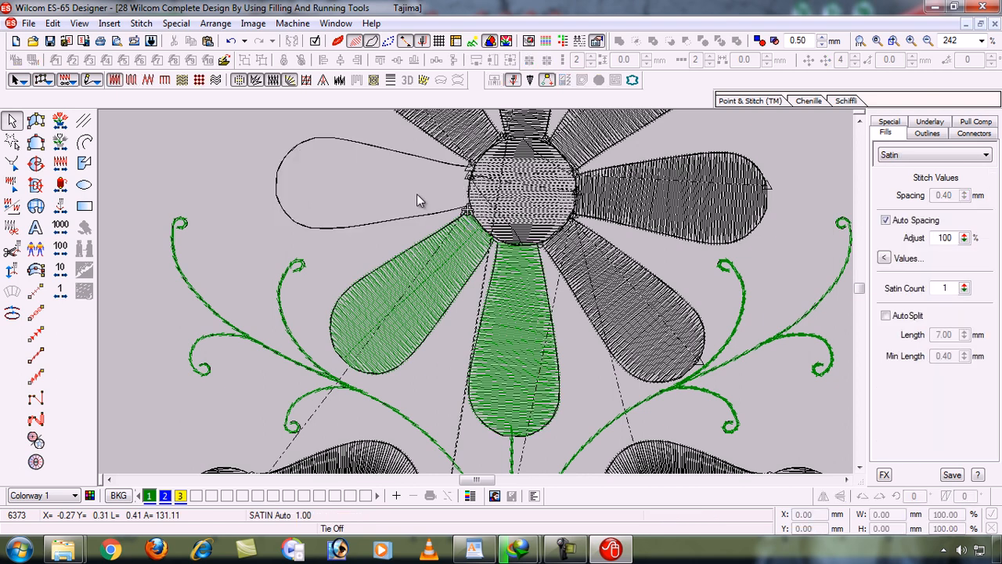
key(ctrl+v)
key(h)
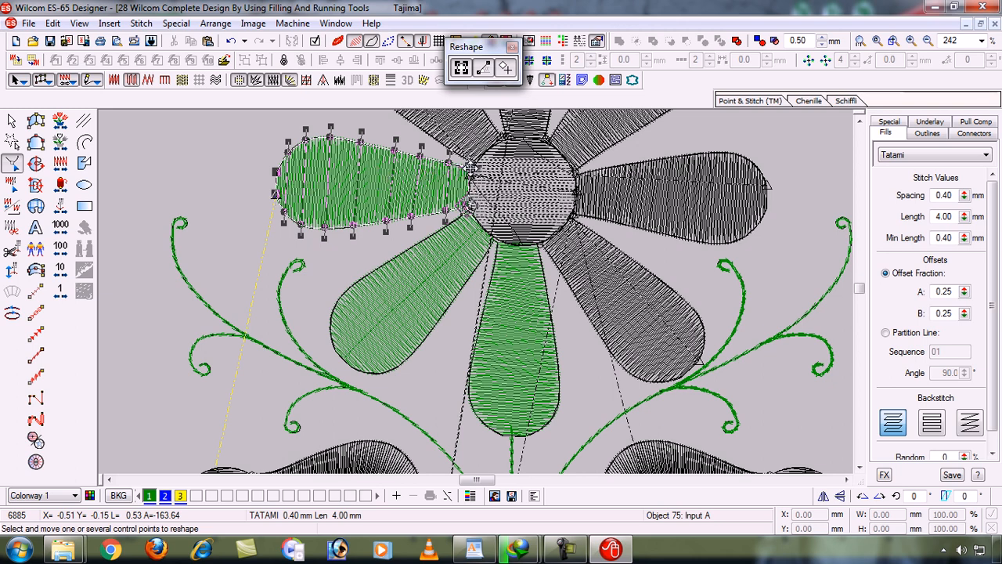
click(860, 122)
click(860, 122)
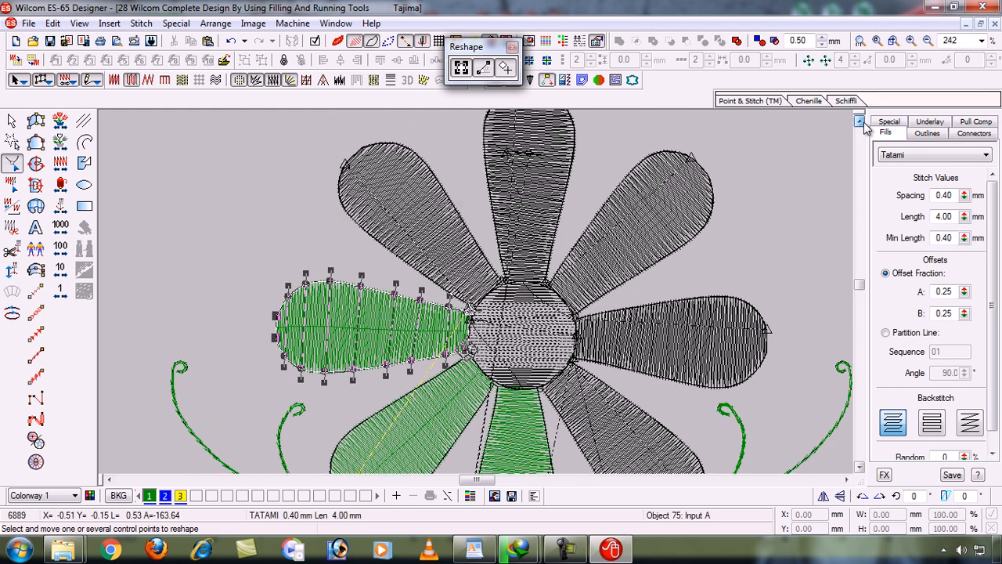
key(Escape)
Resequence the upper-left petal's fill after the left petal, and move its exit point to the inner corner beside the top petal
click(430, 222)
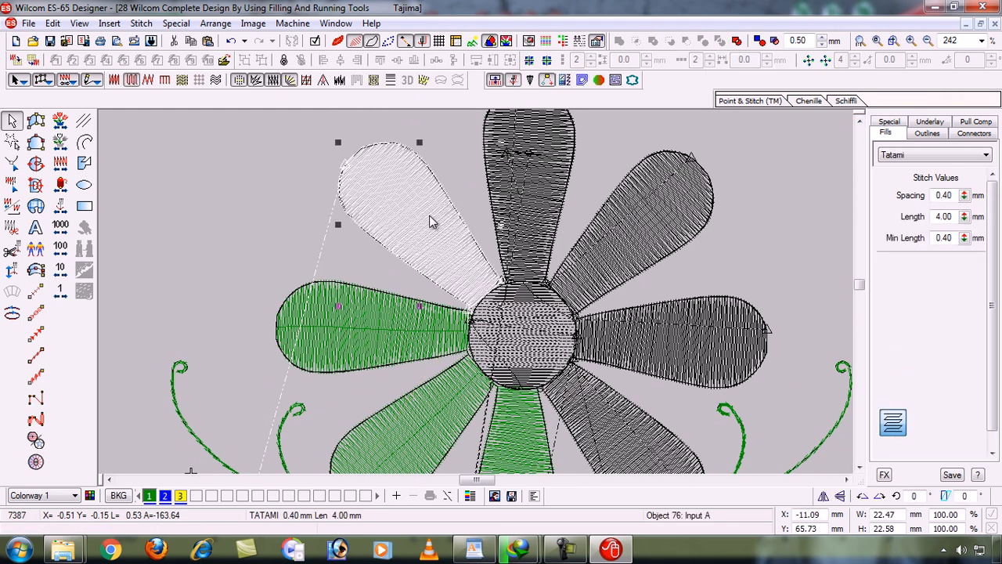
key(h)
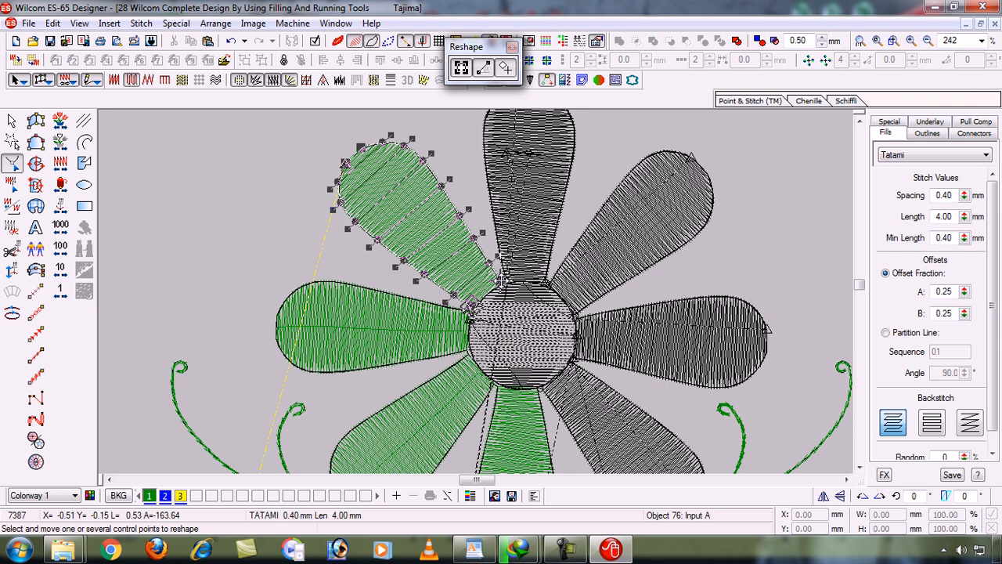
key(Escape)
Cut and paste the top petal's fill after the upper-left petal, and move its exit point to the inner corner beside the upper-right petal
click(530, 238)
key(ctrl+z)
key(ctrl+z)
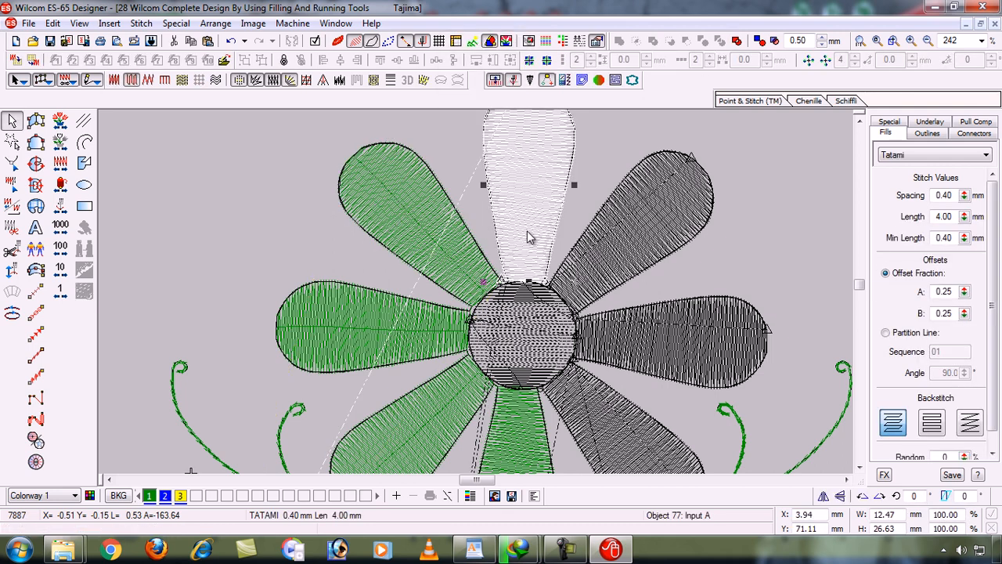
key(h)
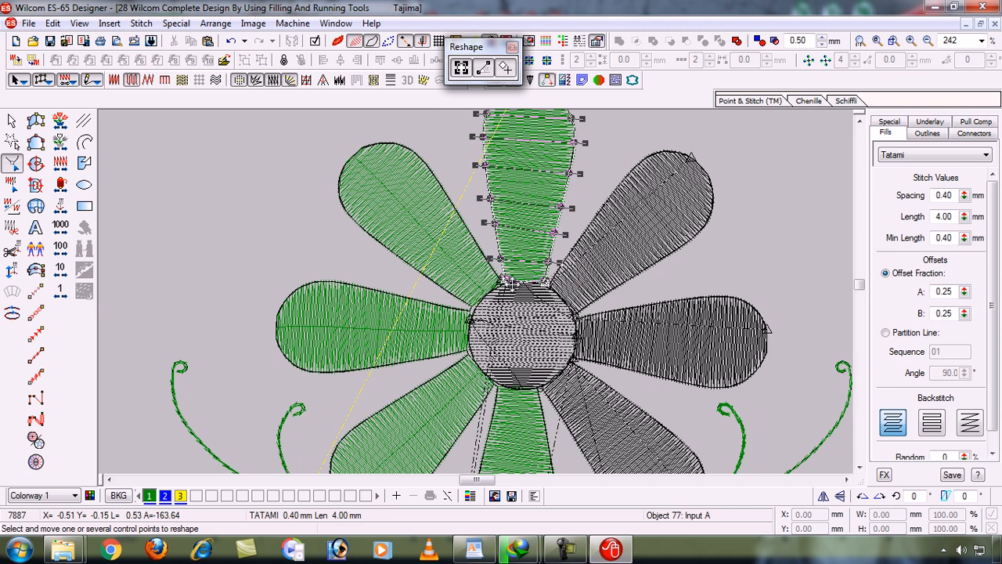
click(859, 115)
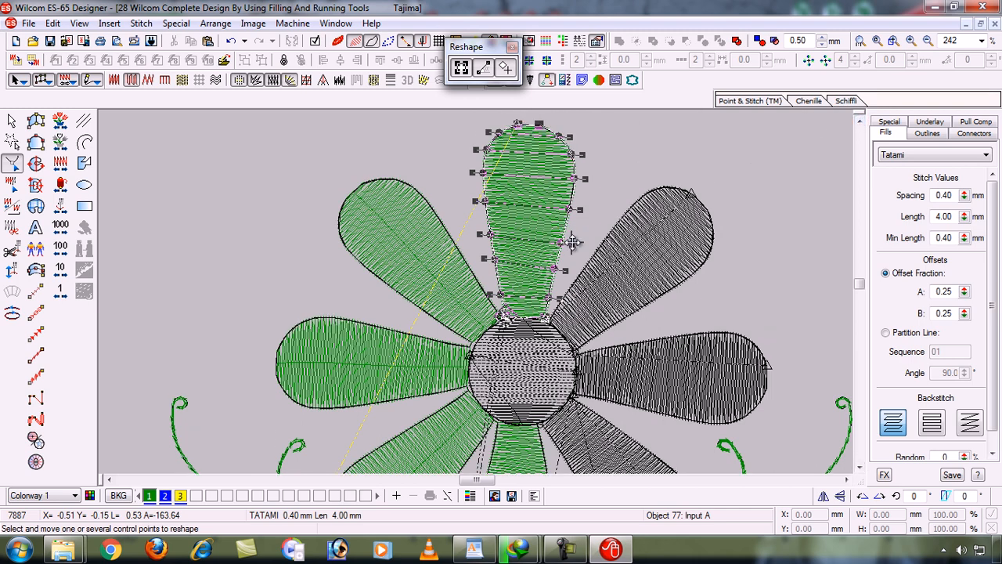
key(Escape)
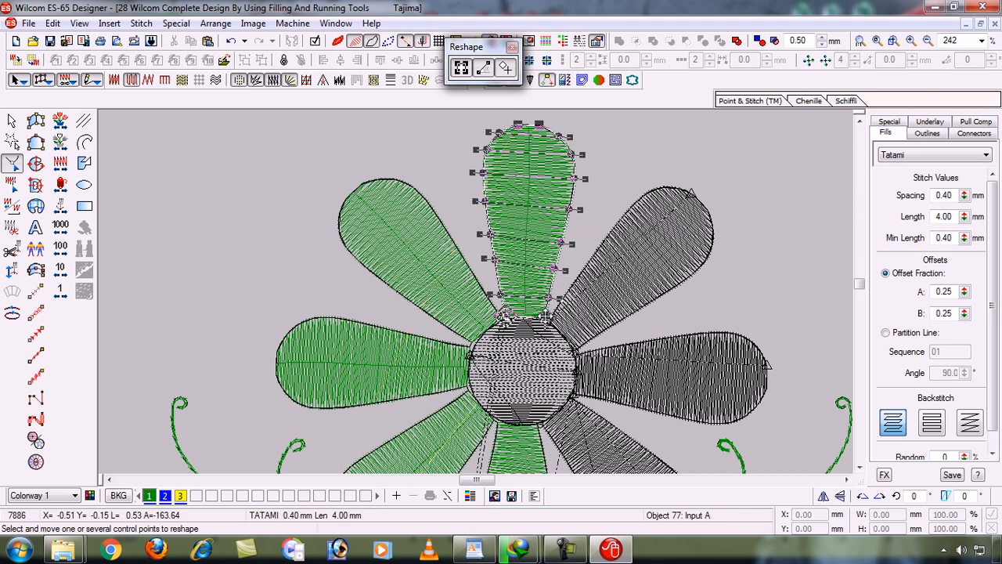
Resequence the upper-right petal's fill after the top petal, and move its exit point to the inner corner beside the right petal
click(662, 275)
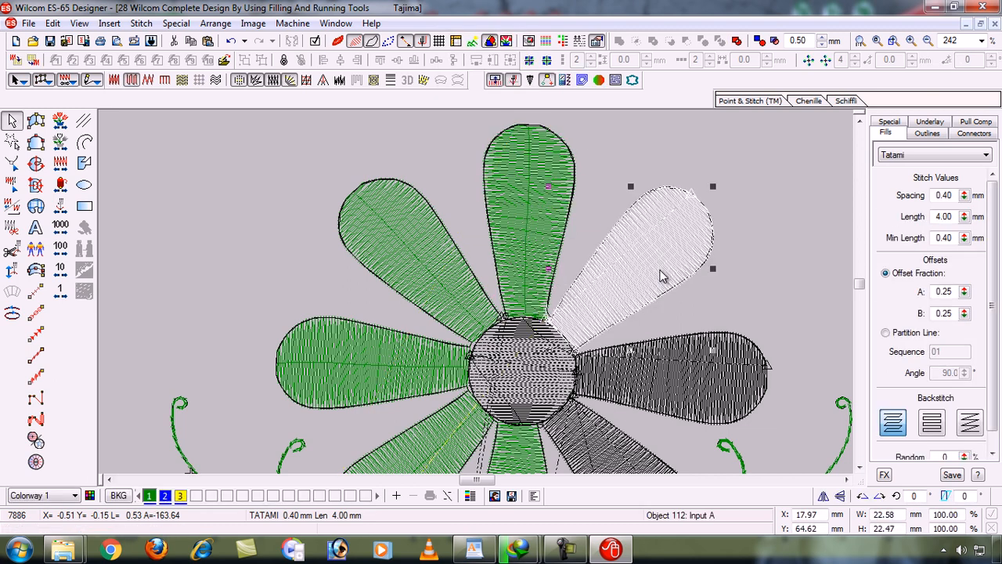
key(h)
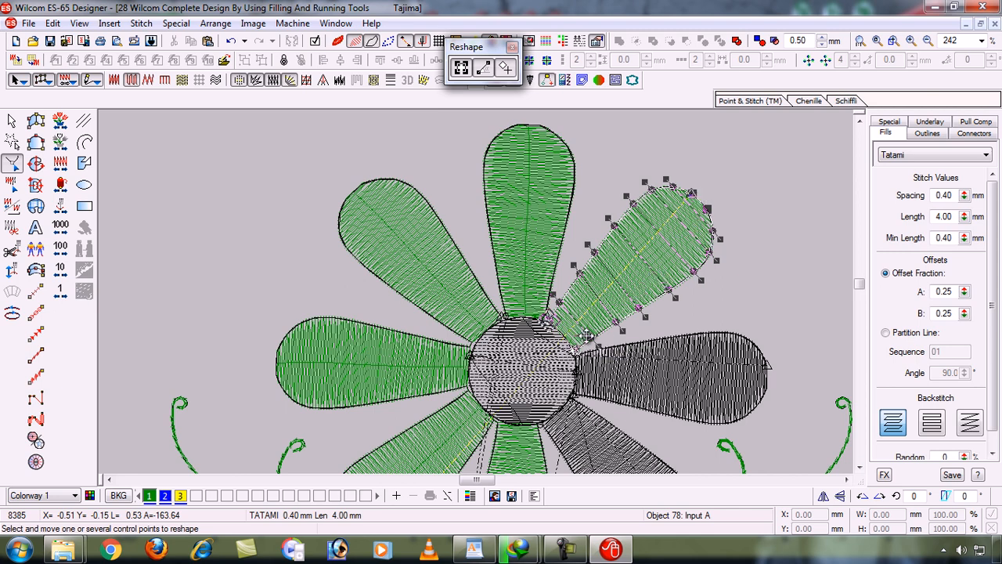
key(Return)
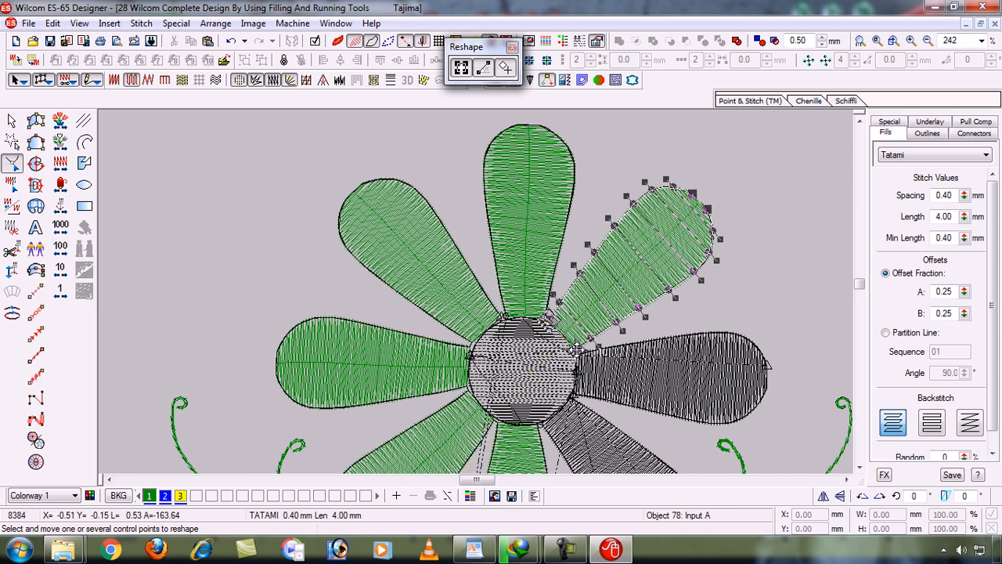
key(Escape)
Cut and paste the right petal's fill after the upper-right petal, and move its exit point to the inner corner beside the lower-right petal
click(671, 388)
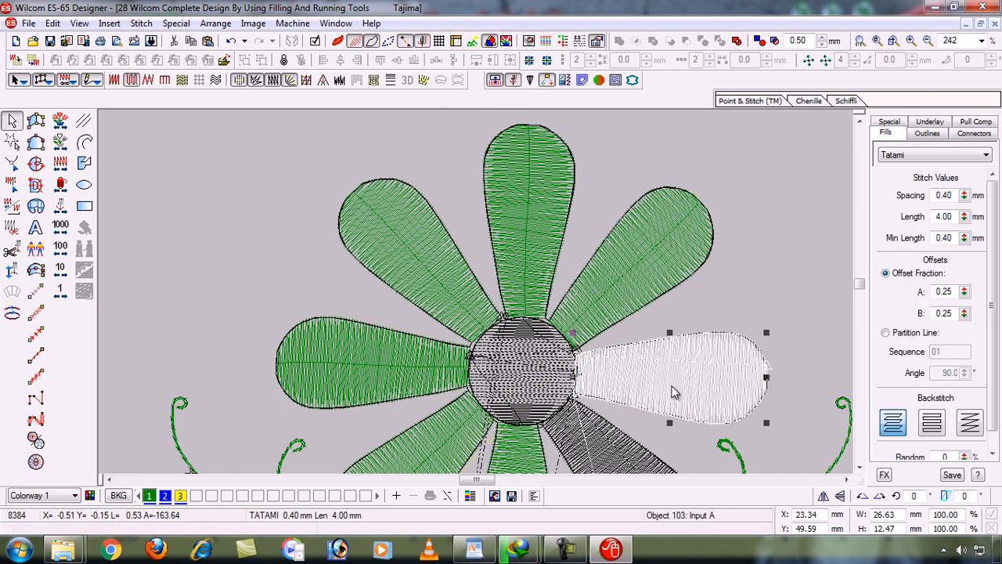
key(ctrl+v)
key(h)
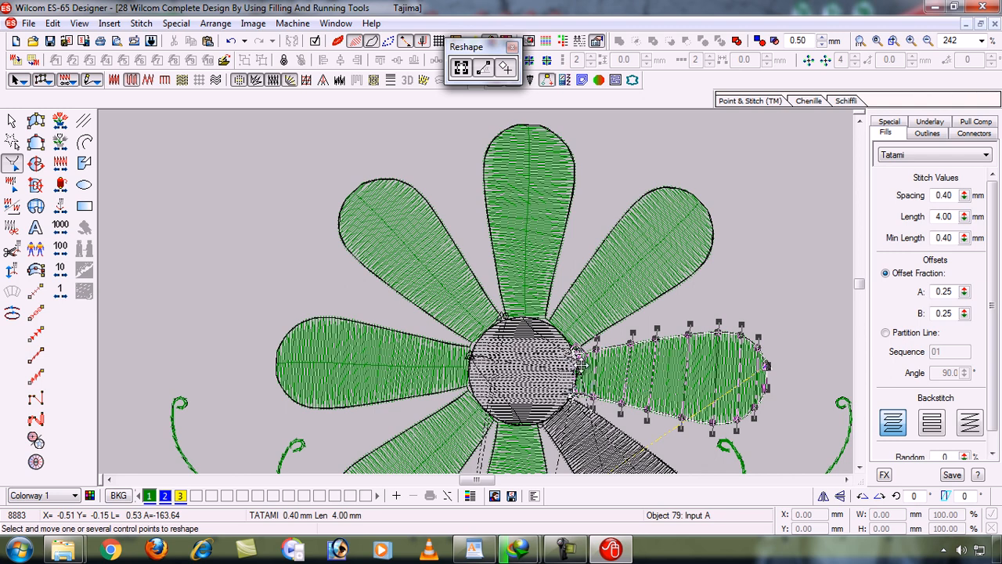
key(t)
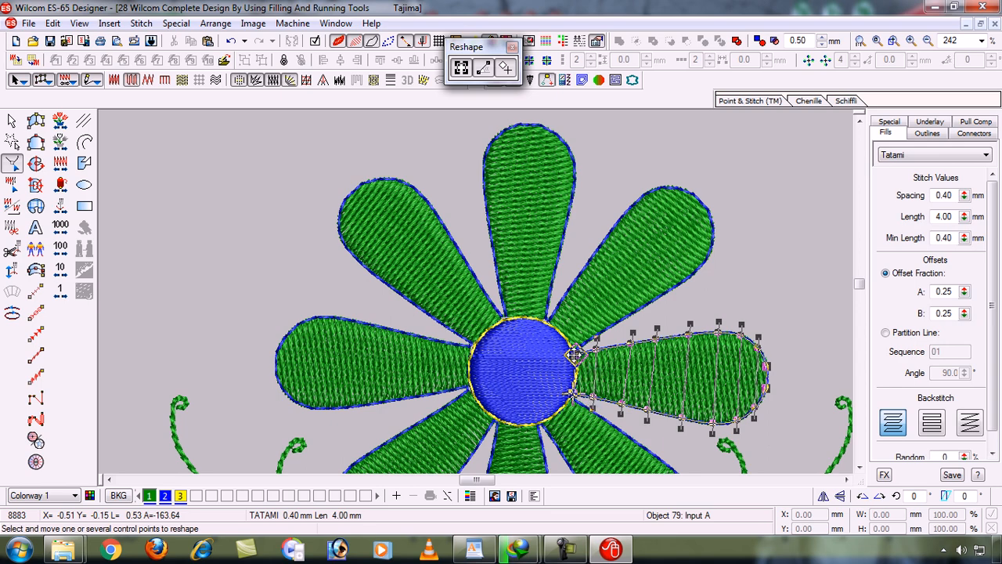
key(t)
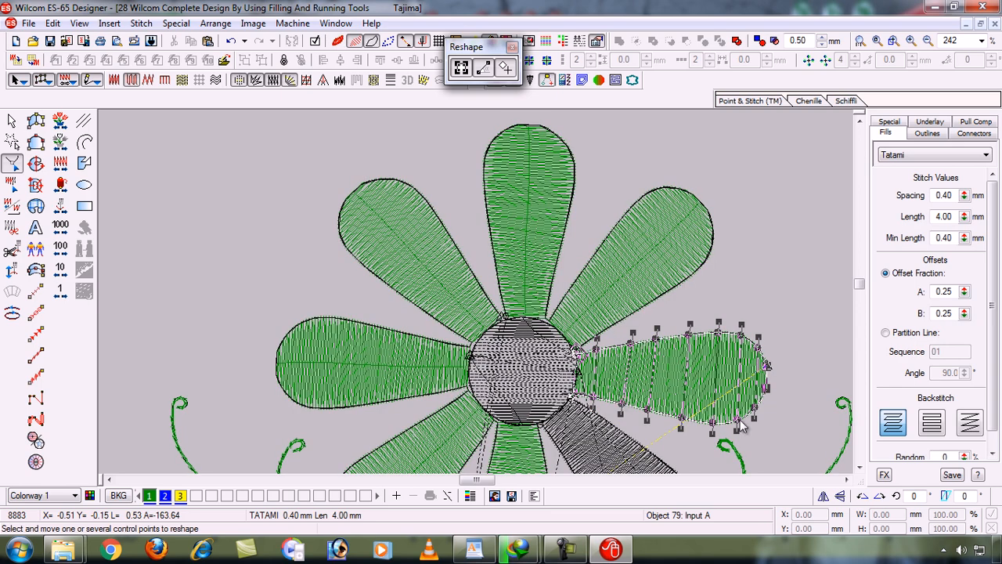
click(860, 468)
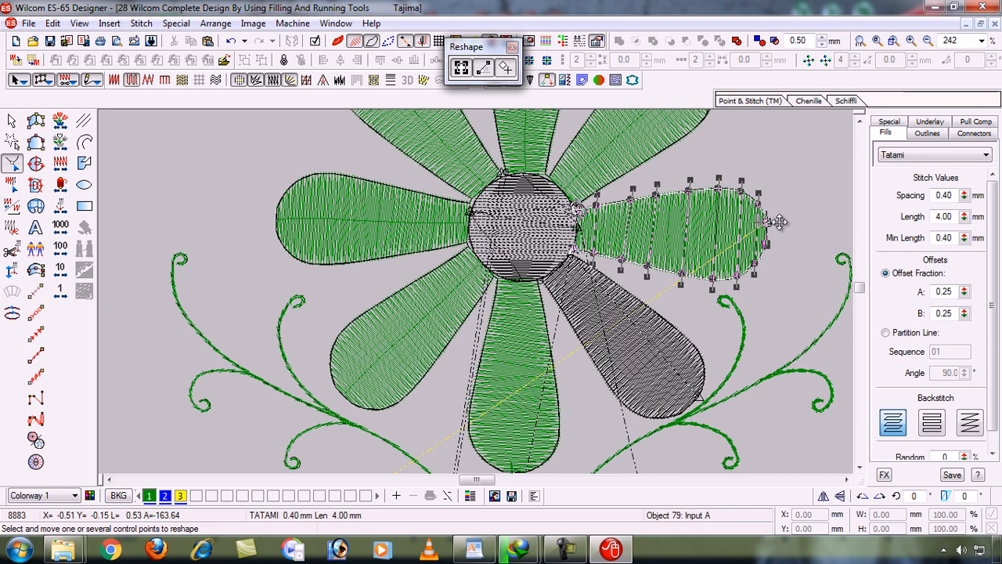
key(Return)
key(Escape)
Move the lower-right petal's exit point to the inner corner beside the lowest petal, and cut and paste its fill after the right petal
click(621, 311)
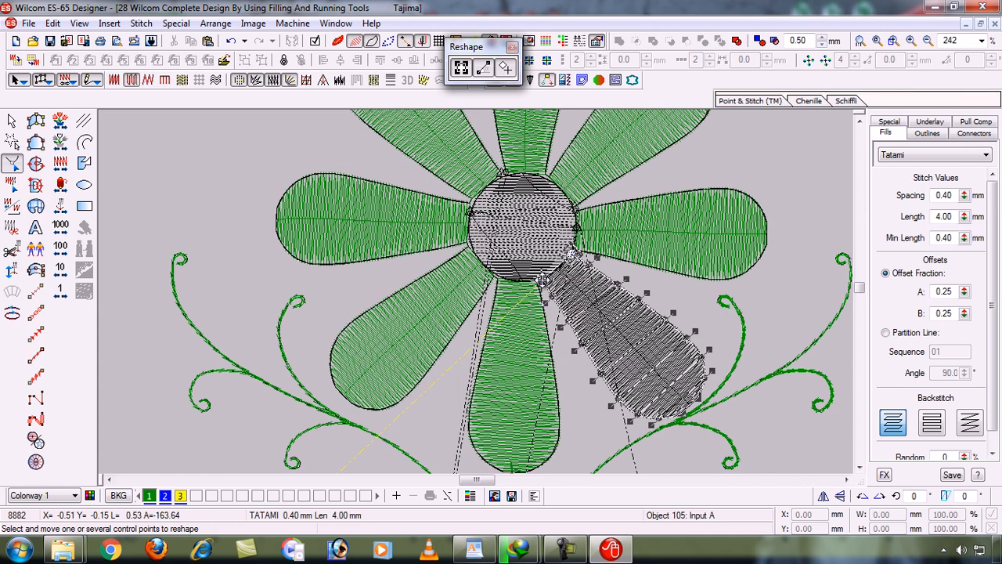
key(Escape)
key(Escape)
click(610, 311)
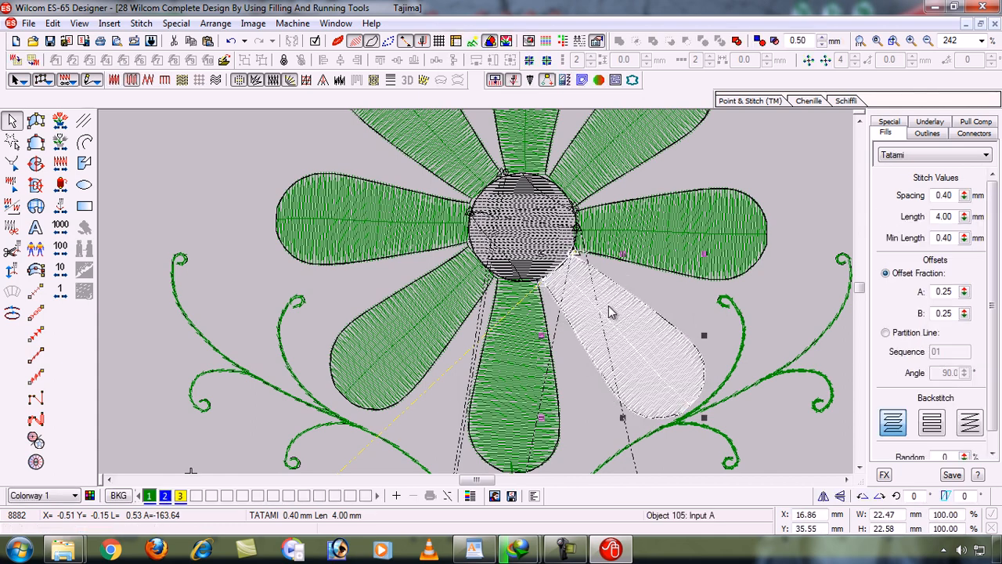
key(Delete)
key(ctrl+z)
key(Escape)
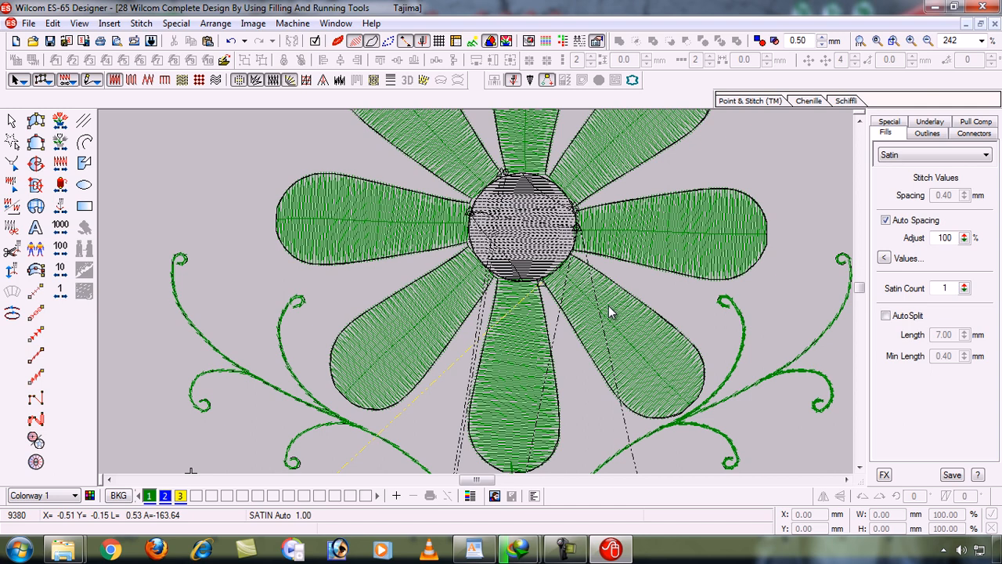
Travel to the start of the whole design and step through its jumps and tie-offs to check the continuous path of stems and petals
key(0)
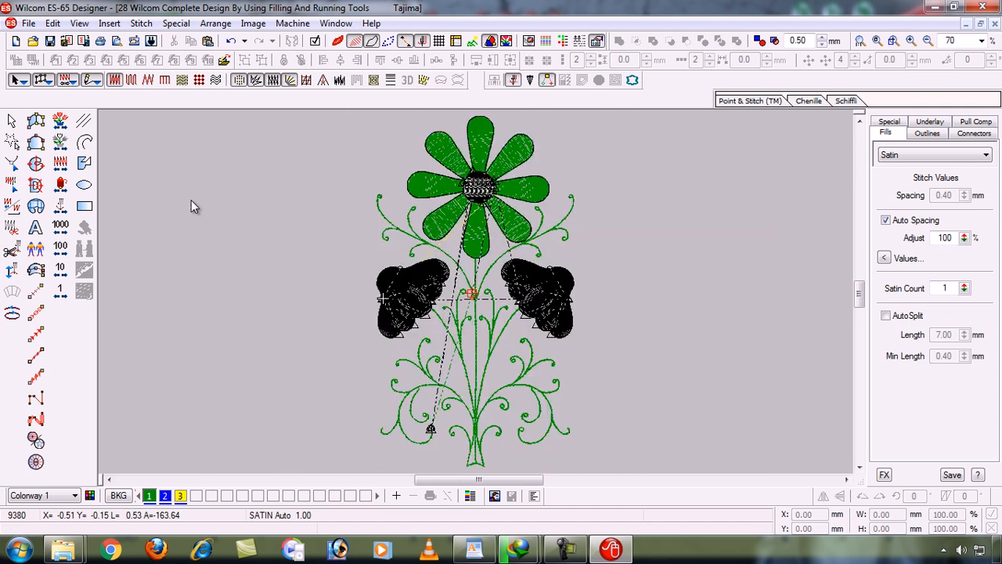
click(61, 122)
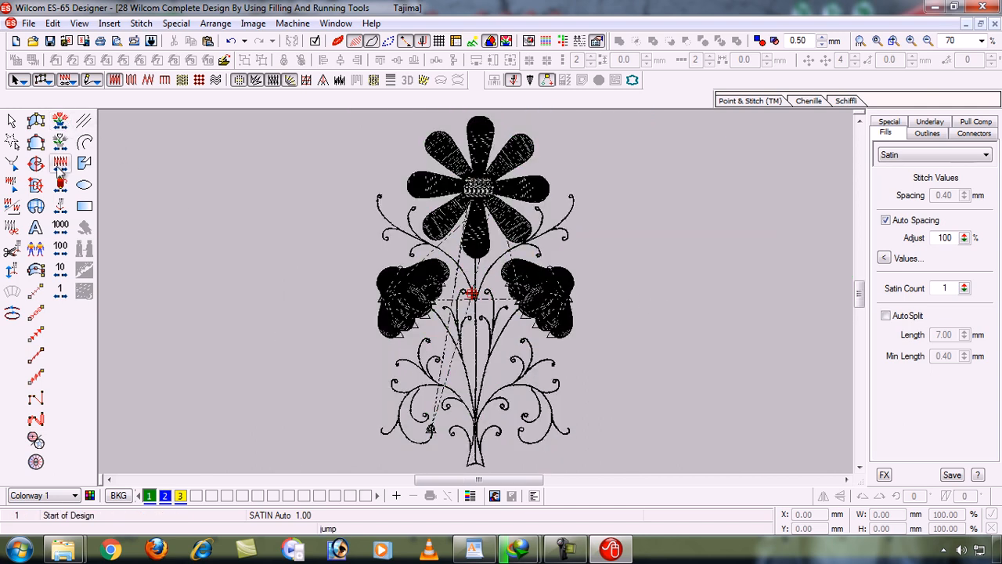
click(61, 205)
click(62, 205)
click(62, 206)
click(62, 205)
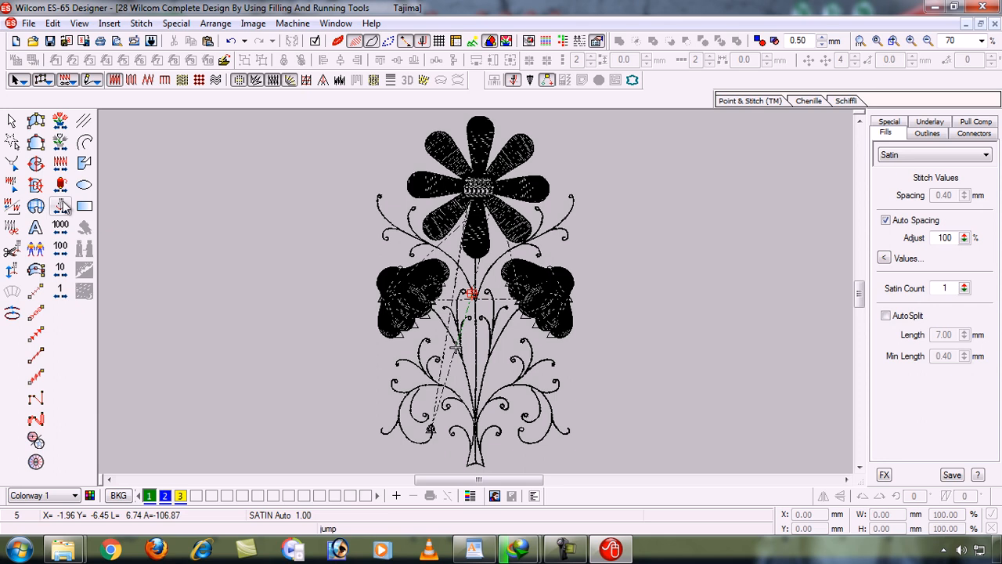
click(61, 206)
click(62, 205)
click(62, 205)
click(62, 206)
click(62, 206)
click(61, 205)
click(62, 206)
click(62, 205)
click(62, 205)
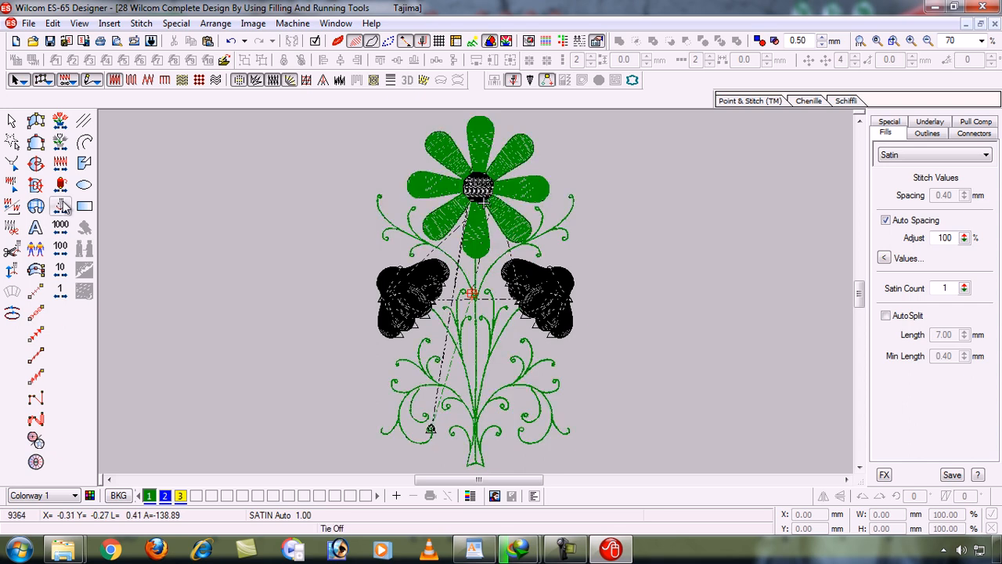
click(62, 206)
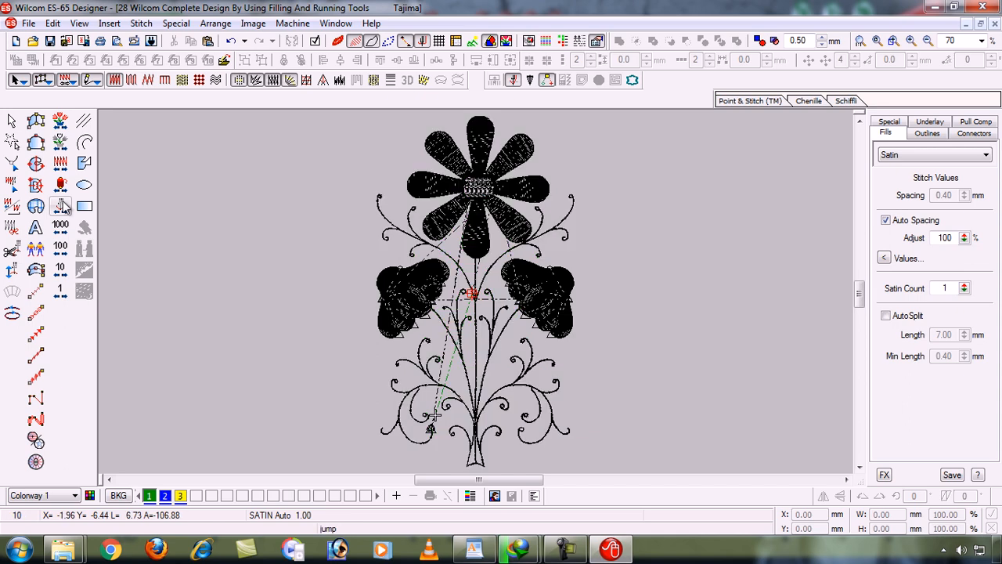
click(62, 205)
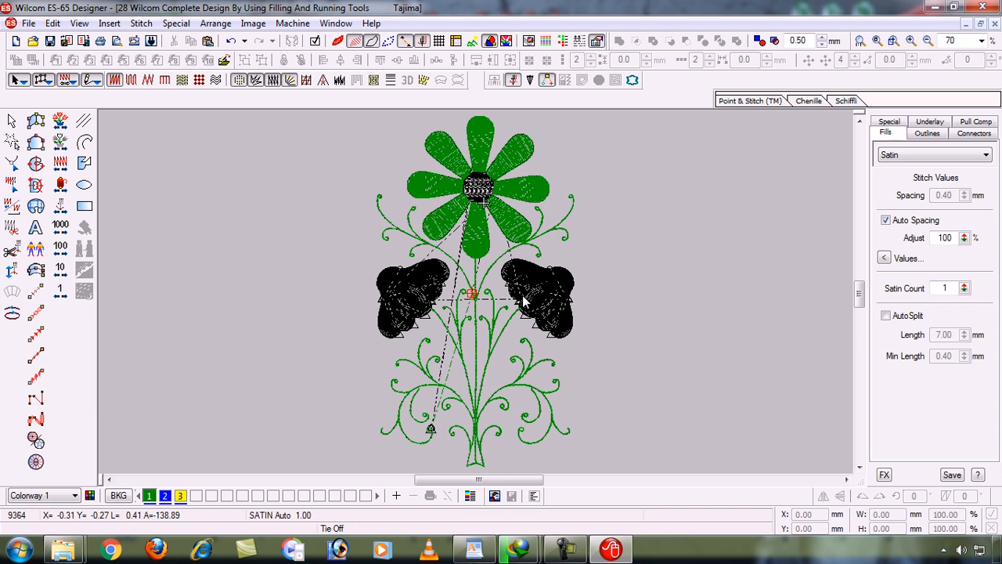
click(567, 549)
click(567, 556)
click(567, 556)
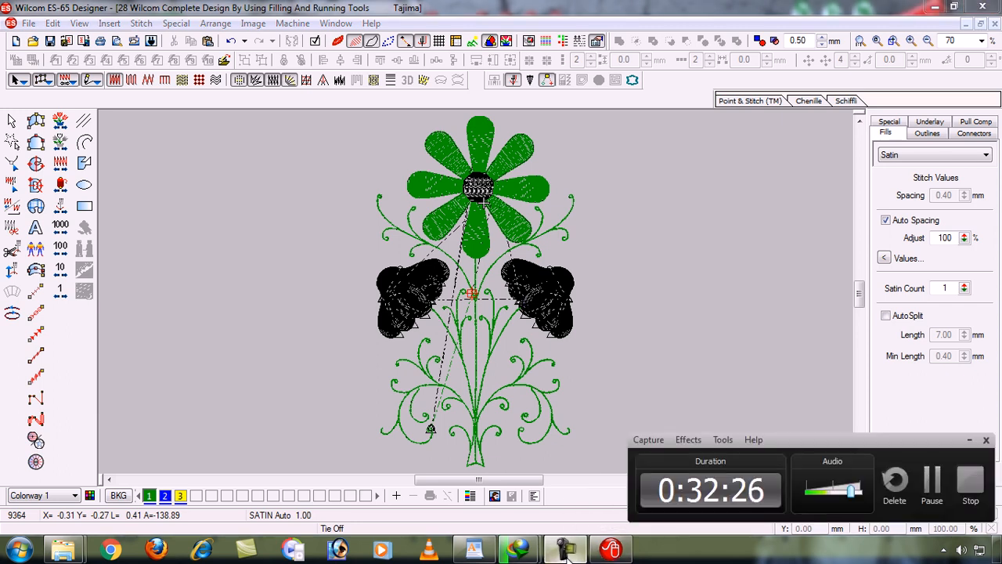
click(567, 550)
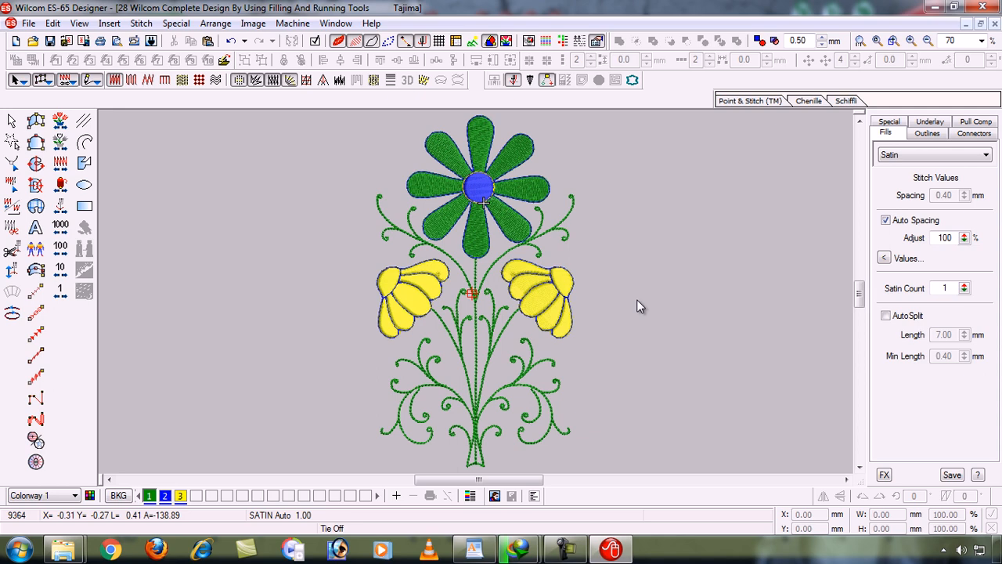
Compare the whole design in plain stitch view and TrueView, and minimise the program window
key(t)
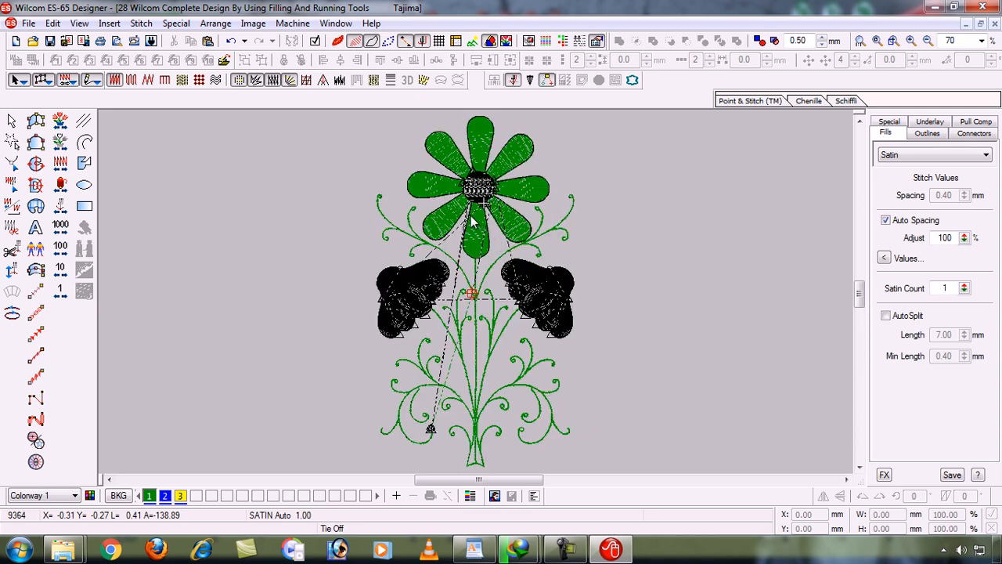
key(t)
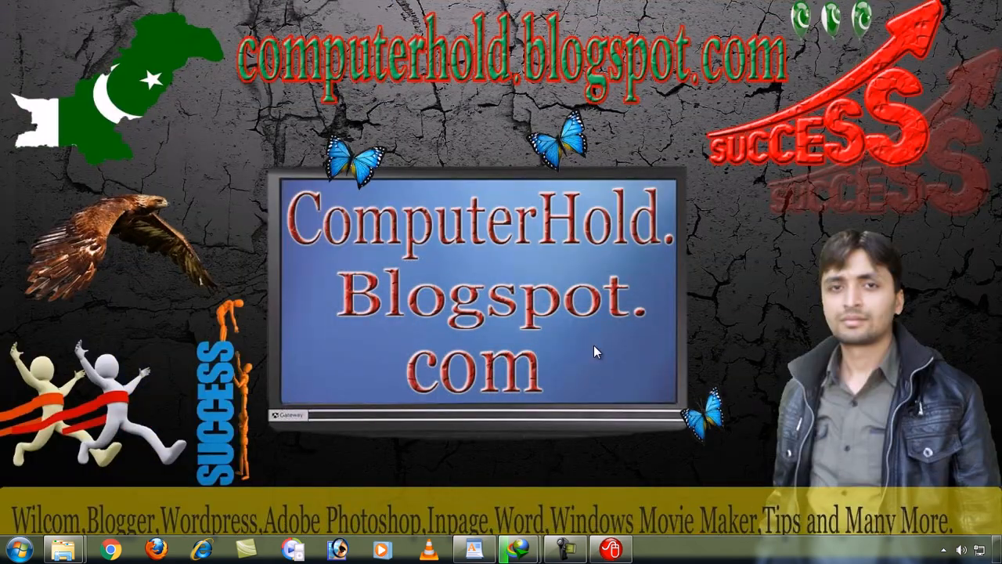
click(611, 549)
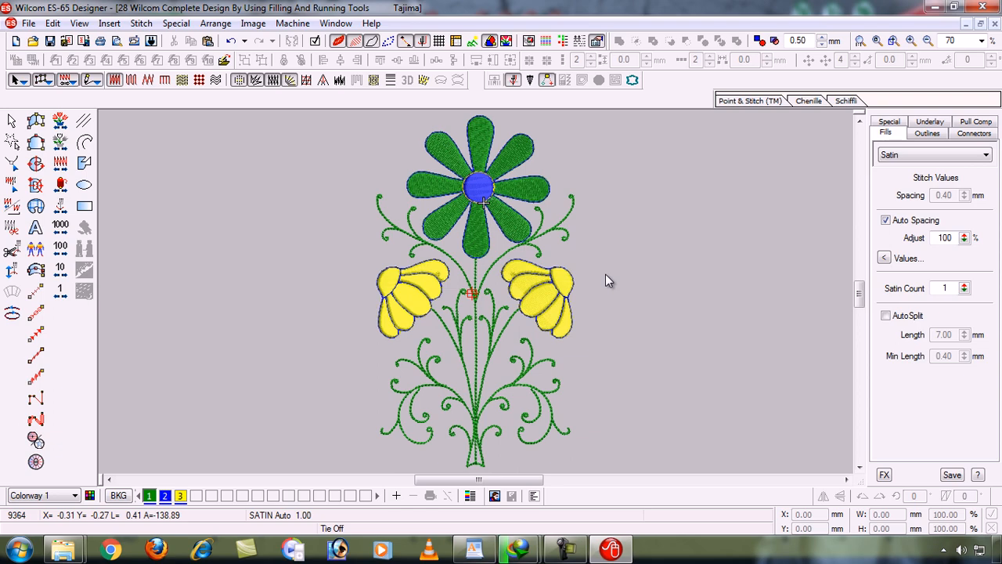
click(931, 7)
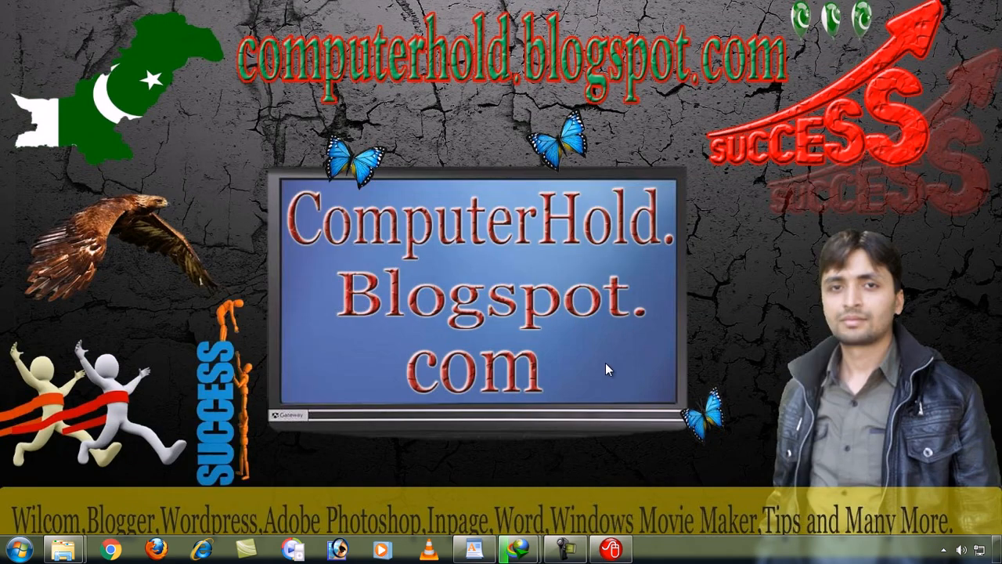